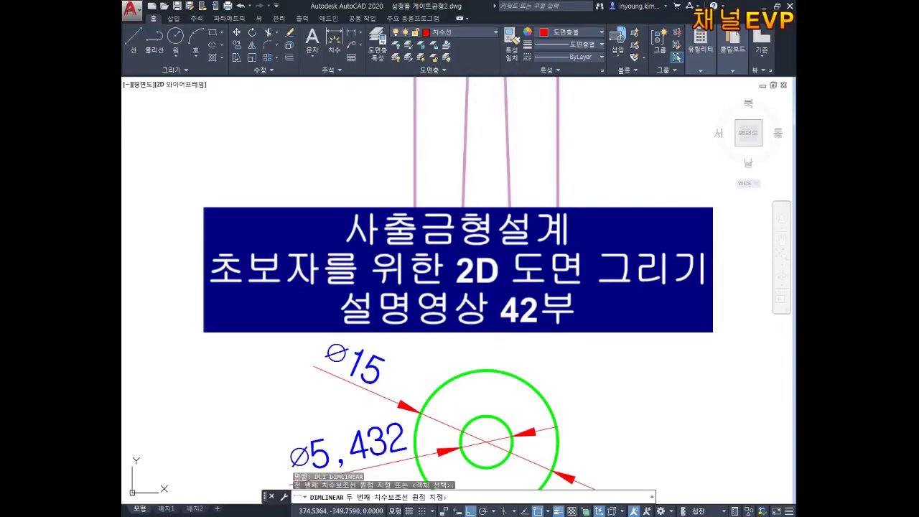
# Add the 15 width dimension above the rectangle.
pyautogui.press('Escape')
pyautogui.press('space')
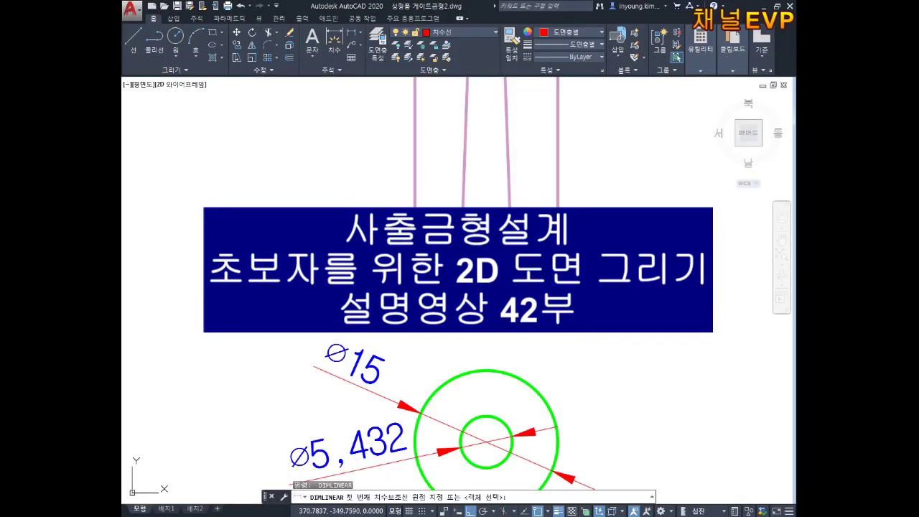
pyautogui.click(414, 282)
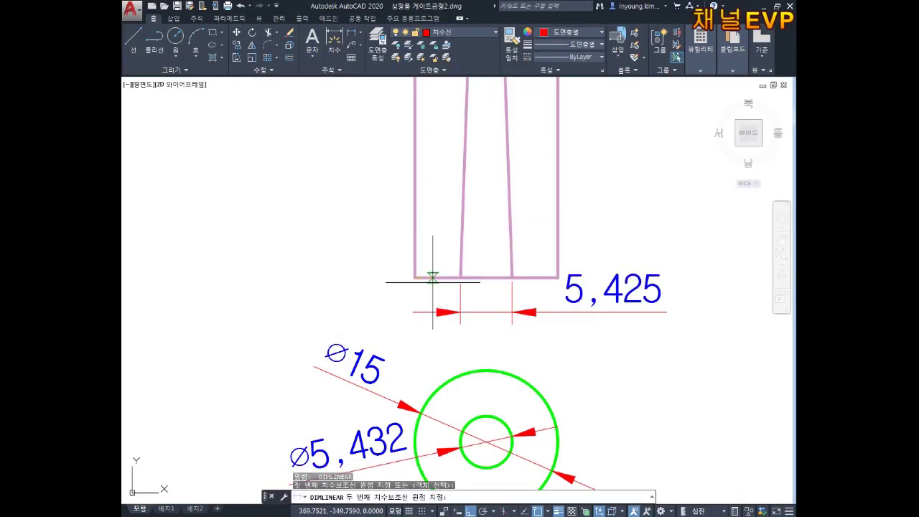
pyautogui.click(557, 268)
pyautogui.click(599, 213)
pyautogui.press('Escape')
pyautogui.press('Escape')
pyautogui.press('Escape')
# Erase the small inner circle inside the green circle.
pyautogui.moveTo(493, 411); pyautogui.dragTo(488, 357, button='middle')
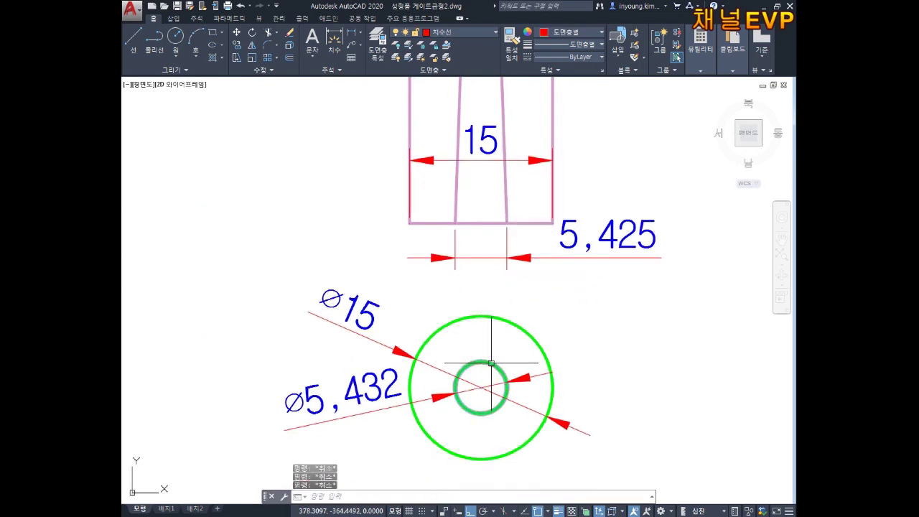
pyautogui.press('Delete')
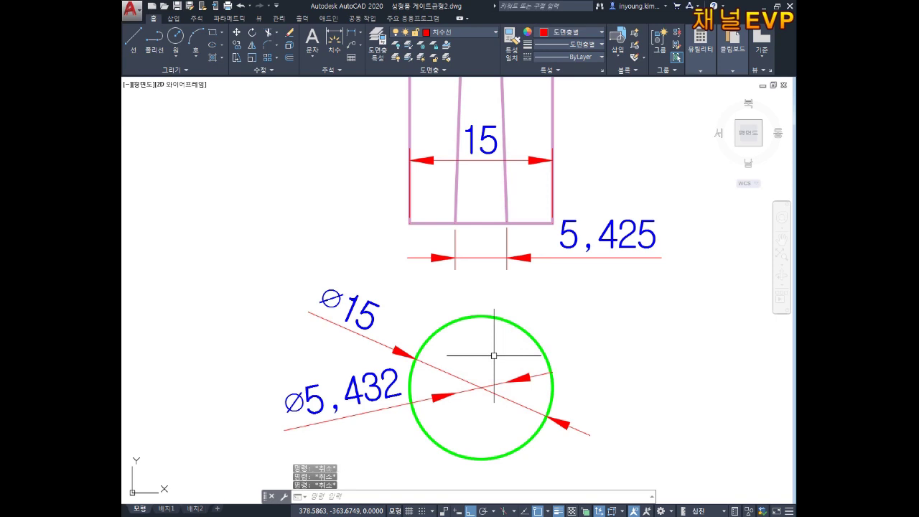
pyautogui.write('XL')
pyautogui.press('Return')
# Place two vertical construction lines at the slot's left and right edges.
pyautogui.write('V')
pyautogui.press('Return')
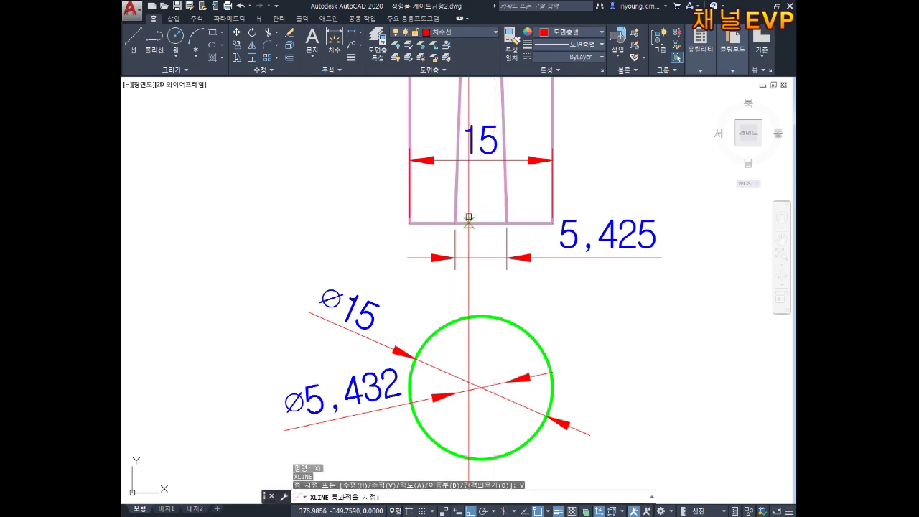
pyautogui.click(455, 223)
pyautogui.click(507, 222)
pyautogui.press('Escape')
# Draw a radius-7.5 circle at the green circle's centre, reaching the vertical line.
pyautogui.write('c')
pyautogui.press('Return')
pyautogui.click(481, 388)
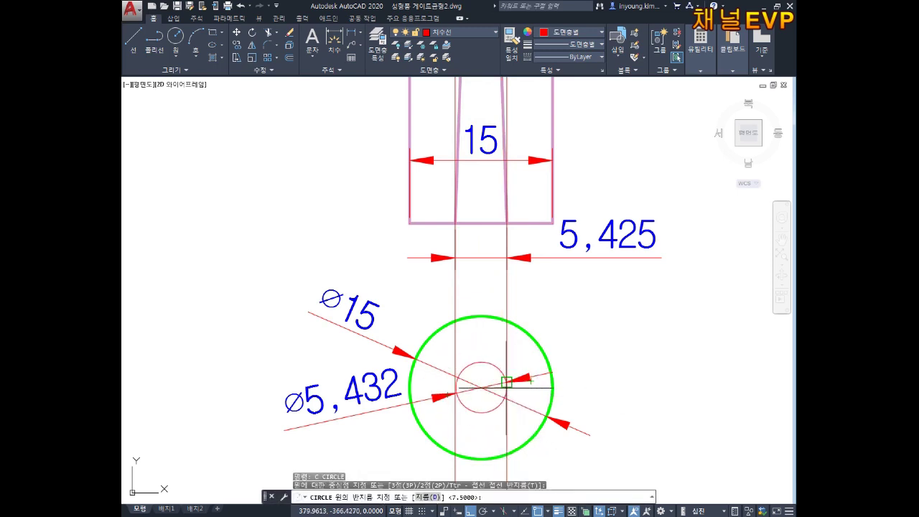
pyautogui.scroll(8, 505, 391)
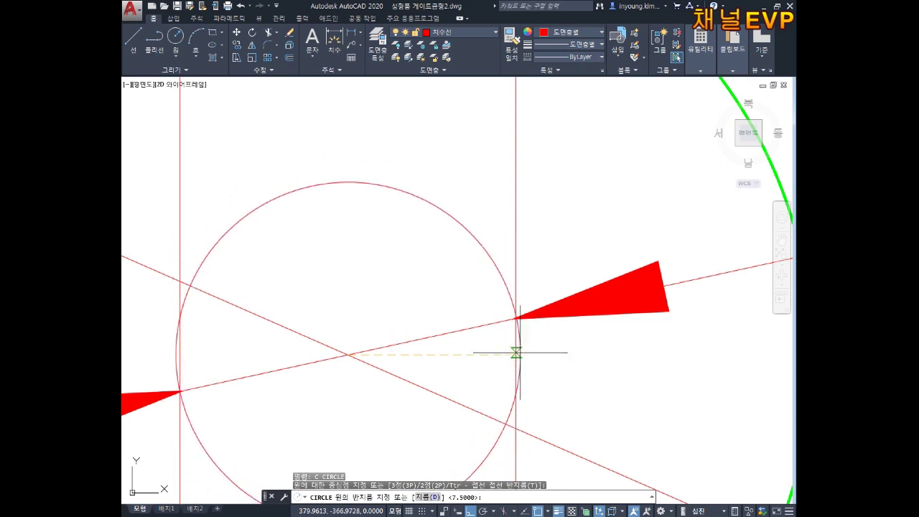
pyautogui.click(516, 353)
pyautogui.press('Escape')
pyautogui.press('Escape')
pyautogui.press('Escape')
# Erase the ø5,432 diameter dimension.
pyautogui.scroll(-3, 538, 358)
pyautogui.scroll(-2, 532, 356)
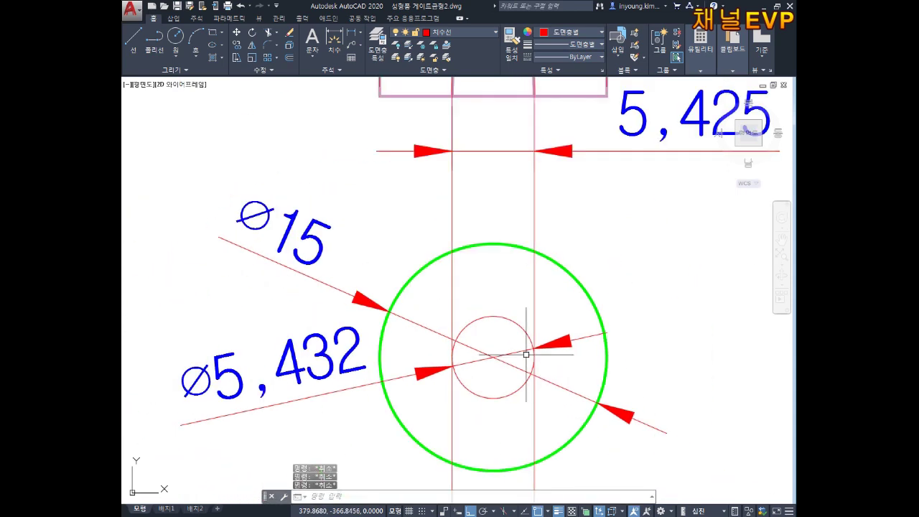
pyautogui.click(317, 349)
pyautogui.press('Delete')
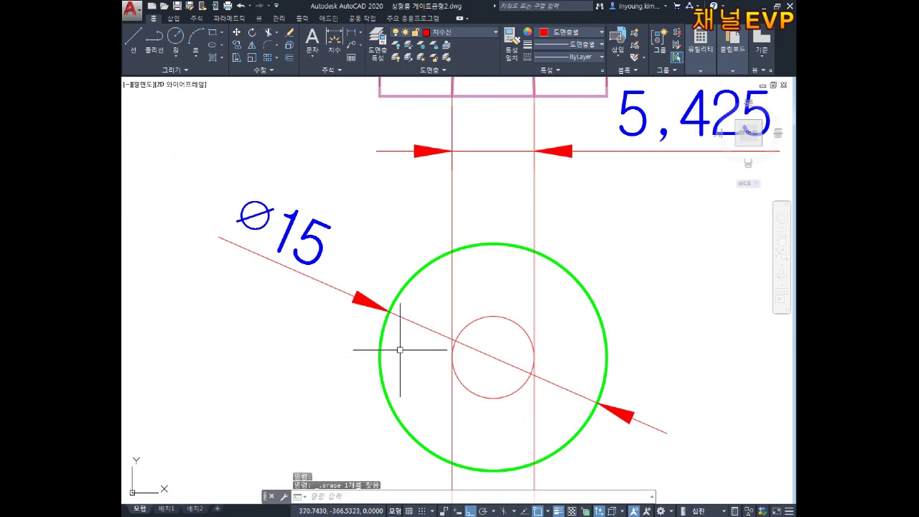
# Start a diameter dimension on the small circle, then cancel it.
pyautogui.write('DDI')
pyautogui.press('Return')
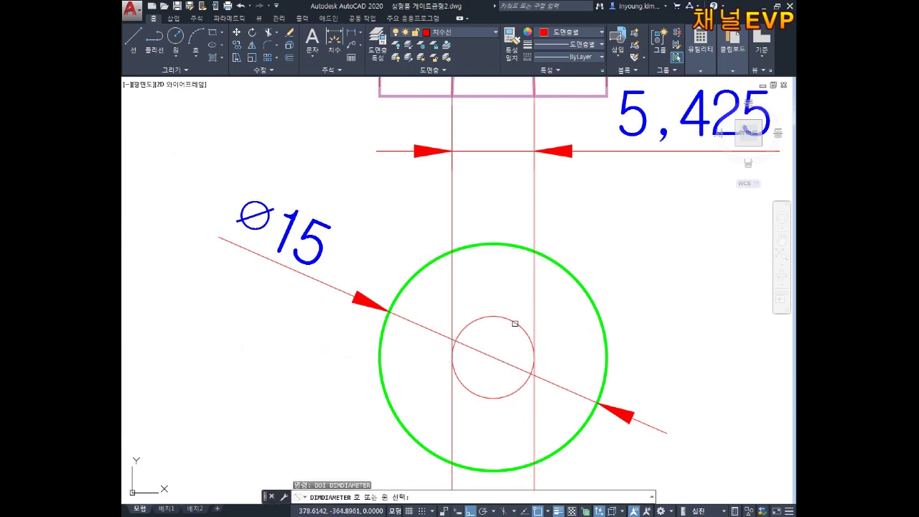
pyautogui.click(514, 324)
pyautogui.moveTo(518, 327); pyautogui.dragTo(501, 334, button='middle')
pyautogui.press('Escape')
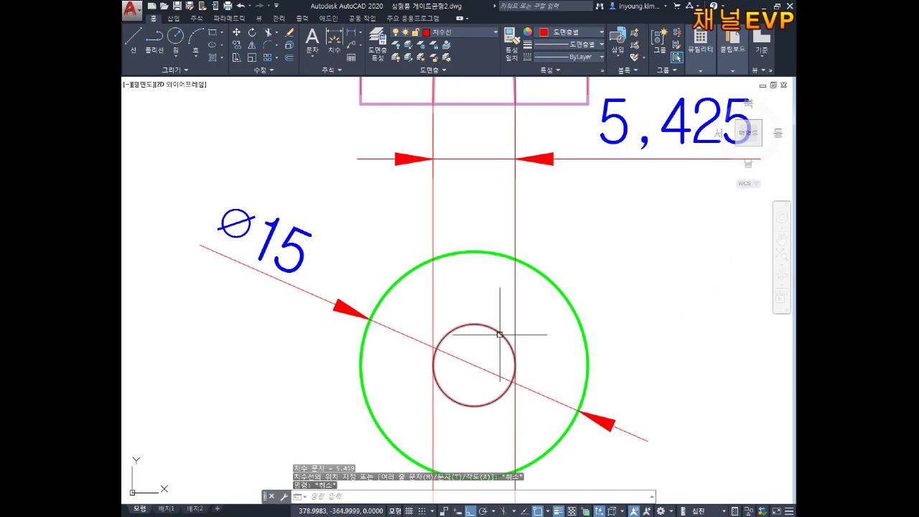
# Erase the small red circle at the green circle's centre.
pyautogui.click(500, 334)
pyautogui.scroll(1, 525, 378)
pyautogui.scroll(4, 466, 189)
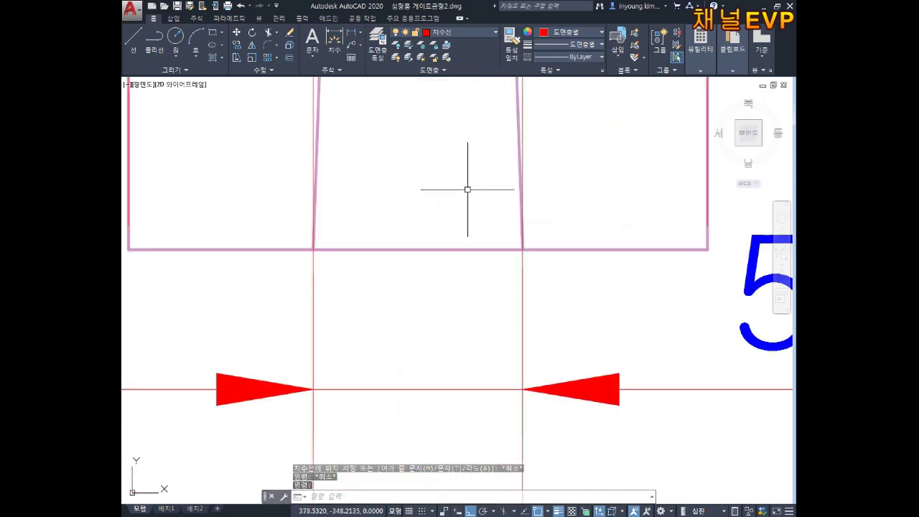
pyautogui.scroll(1, 466, 189)
pyautogui.scroll(-1, 355, 249)
pyautogui.scroll(-2, 355, 249)
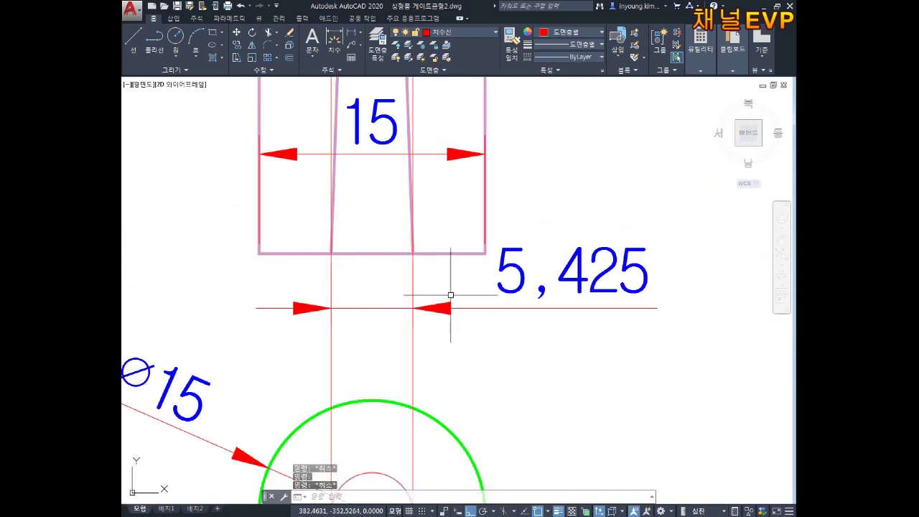
pyautogui.scroll(-1, 435, 314)
pyautogui.scroll(1, 430, 338)
pyautogui.scroll(-1, 431, 338)
pyautogui.scroll(1, 395, 371)
pyautogui.click(419, 400)
pyautogui.press('Escape')
pyautogui.click(395, 391)
pyautogui.press('Delete')
pyautogui.press('Escape')
pyautogui.press('Escape')
# Draw a horizontal line from the circle's left quadrant to its right quadrant.
pyautogui.write('l')
pyautogui.press('Return')
pyautogui.click(264, 429)
pyautogui.click(490, 430)
pyautogui.press('Escape')
pyautogui.press('Escape')
pyautogui.press('Escape')
# Draw a small circle on the new line and try a diameter dimension, then cancel.
pyautogui.moveTo(427, 368); pyautogui.dragTo(460, 347, button='middle')
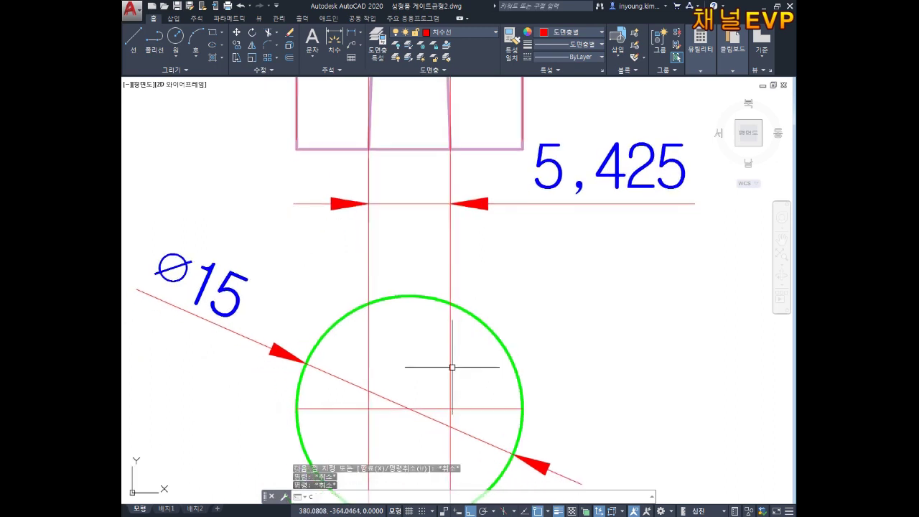
pyautogui.press('Return')
pyautogui.click(410, 409)
pyautogui.press('Escape')
pyautogui.press('Escape')
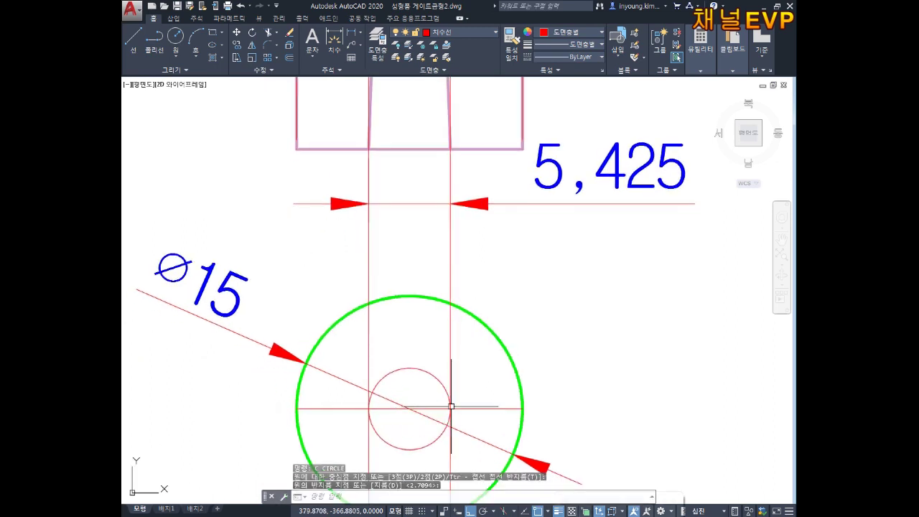
pyautogui.write('d')
pyautogui.press('Escape')
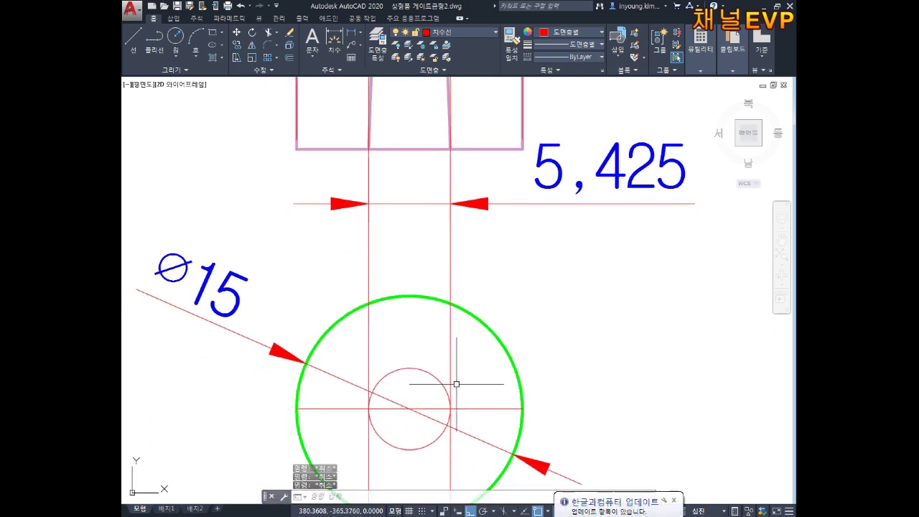
pyautogui.write('i')
pyautogui.press('Return')
pyautogui.click(431, 370)
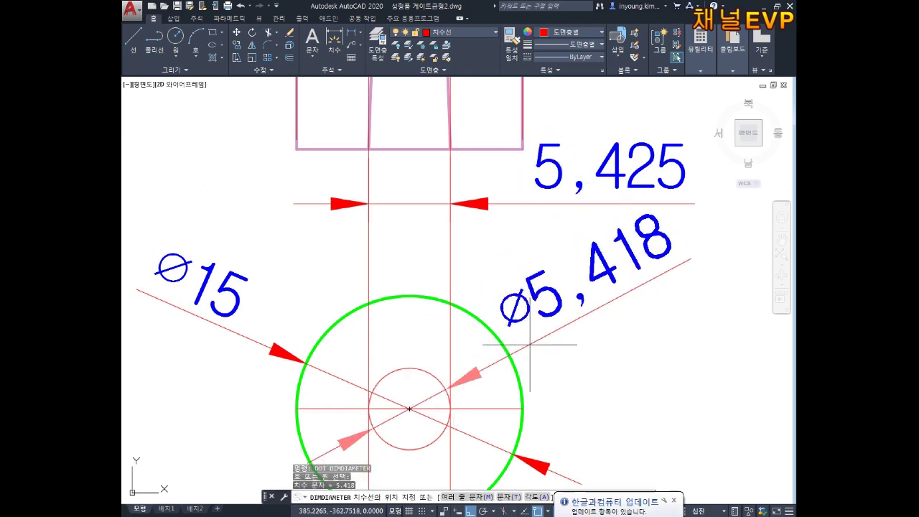
pyautogui.press('Escape')
pyautogui.press('Escape')
pyautogui.press('Escape')
# Erase the small circle, the vertical construction lines and the 5,425 dimension.
pyautogui.scroll(-4, 519, 370)
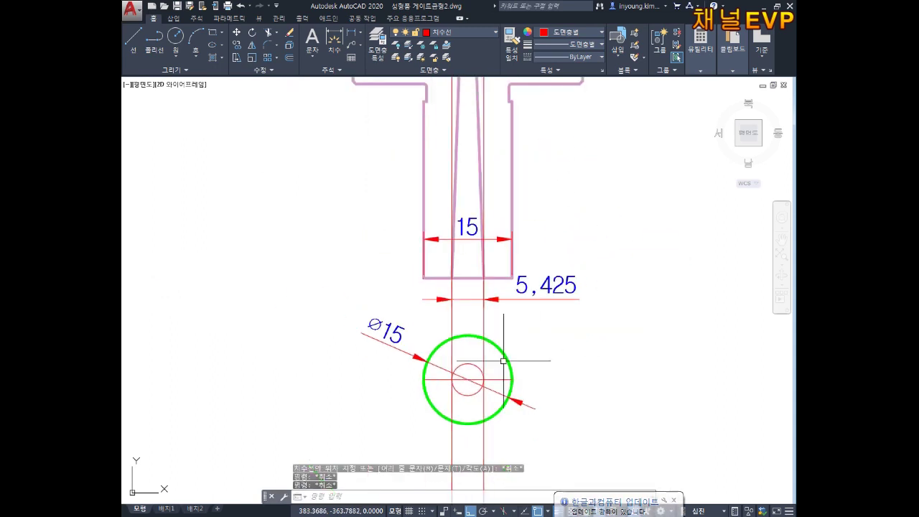
pyautogui.scroll(2, 503, 370)
pyautogui.click(492, 361)
pyautogui.click(476, 368)
pyautogui.press('Delete')
pyautogui.click(502, 318)
pyautogui.click(369, 268)
pyautogui.press('Delete')
pyautogui.moveTo(493, 266); pyautogui.dragTo(490, 294, button='middle')
pyautogui.press('Escape')
pyautogui.press('Escape')
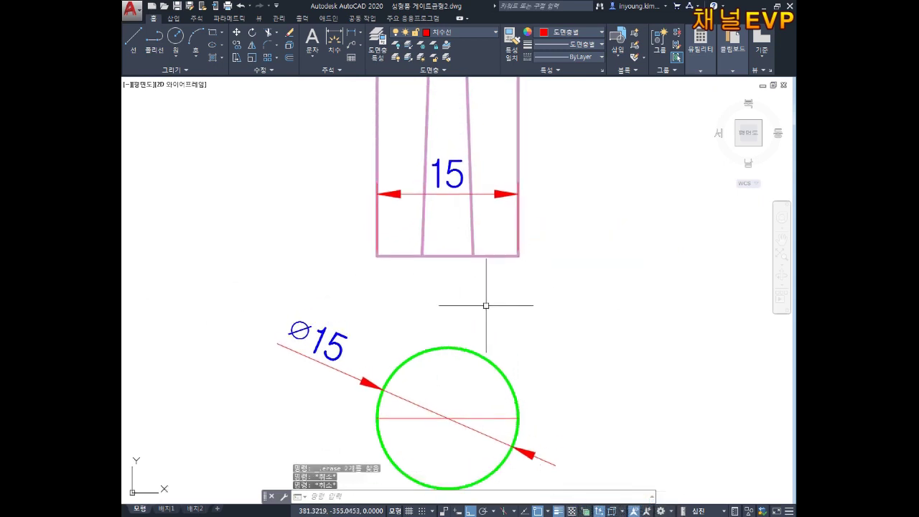
# Start a linear dimension with DLI.
pyautogui.write('DLI')
pyautogui.press('Return')
pyautogui.scroll(3, 444, 250)
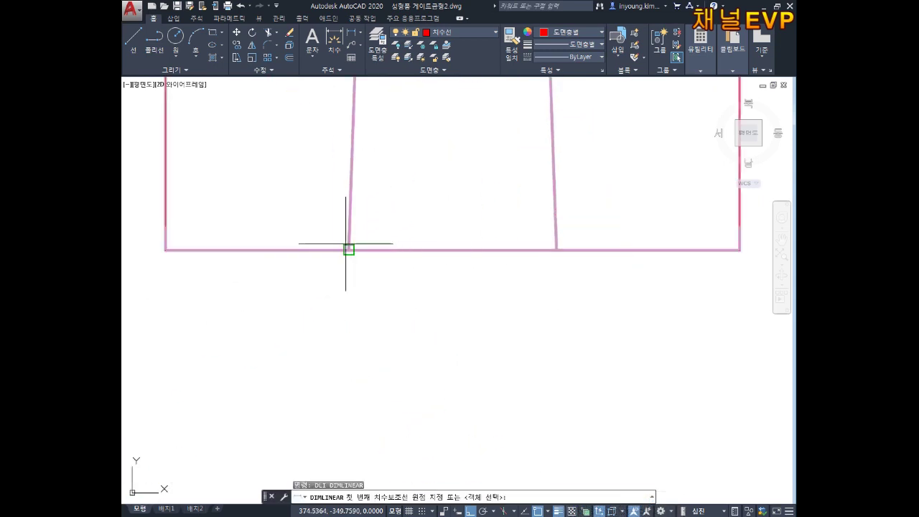
# Add the 5,432 dimension along the rectangle's bottom edge.
pyautogui.click(349, 249)
pyautogui.click(556, 249)
pyautogui.scroll(-3, 500, 328)
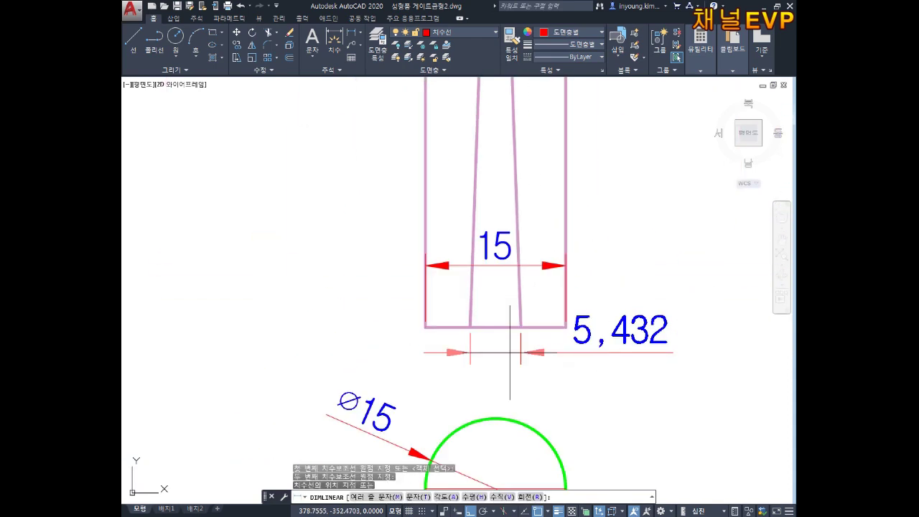
pyautogui.click(500, 369)
pyautogui.press('Escape')
pyautogui.press('Escape')
# Draw a large and a small circle centred on the bottom edge's midpoint.
pyautogui.moveTo(530, 392); pyautogui.dragTo(540, 307, button='middle')
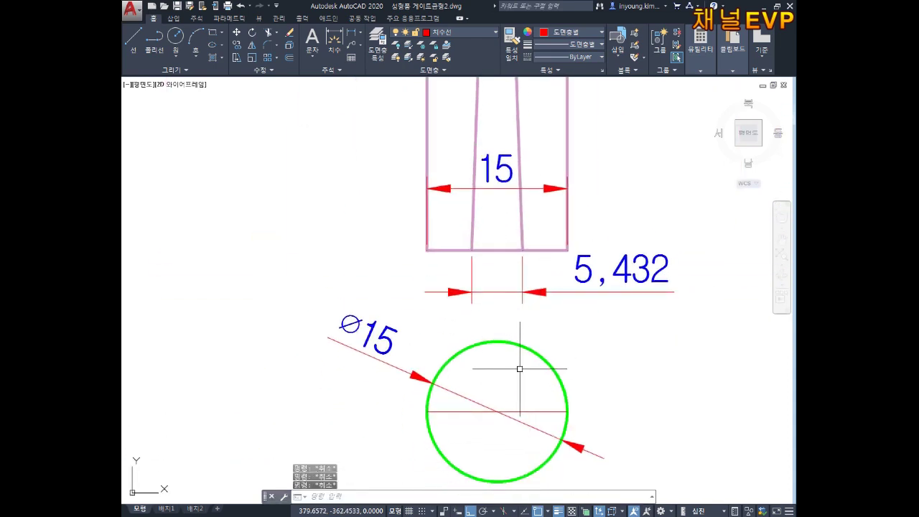
pyautogui.press('Escape')
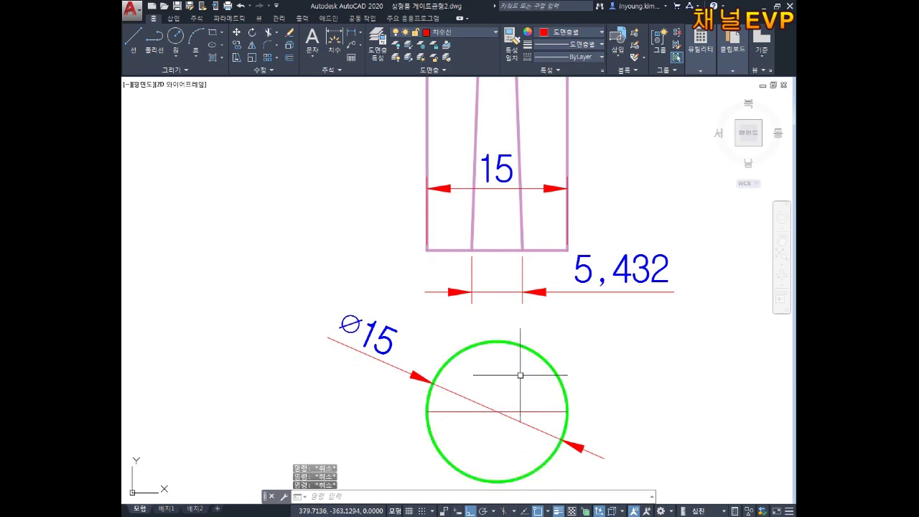
pyautogui.moveTo(520, 374); pyautogui.dragTo(504, 425, button='middle')
pyautogui.scroll(2, 488, 315)
pyautogui.write('C')
pyautogui.press('Return')
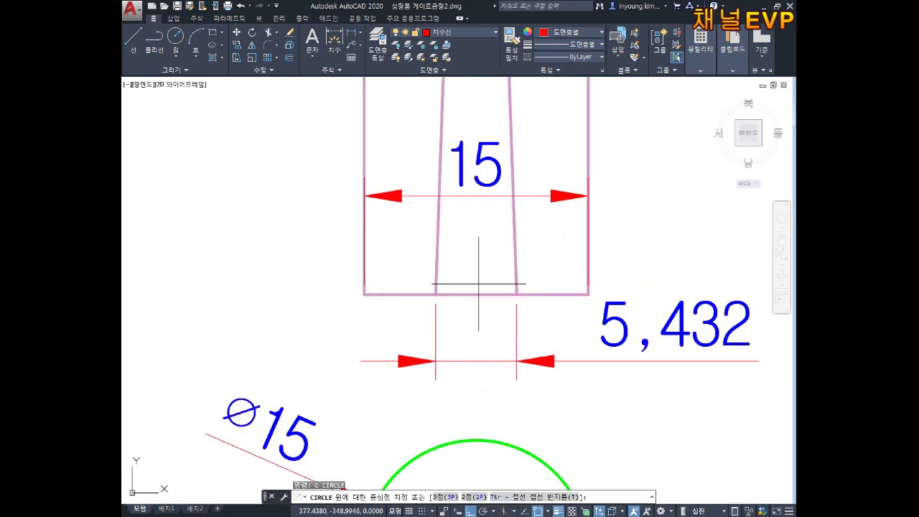
pyautogui.click(475, 294)
pyautogui.click(588, 294)
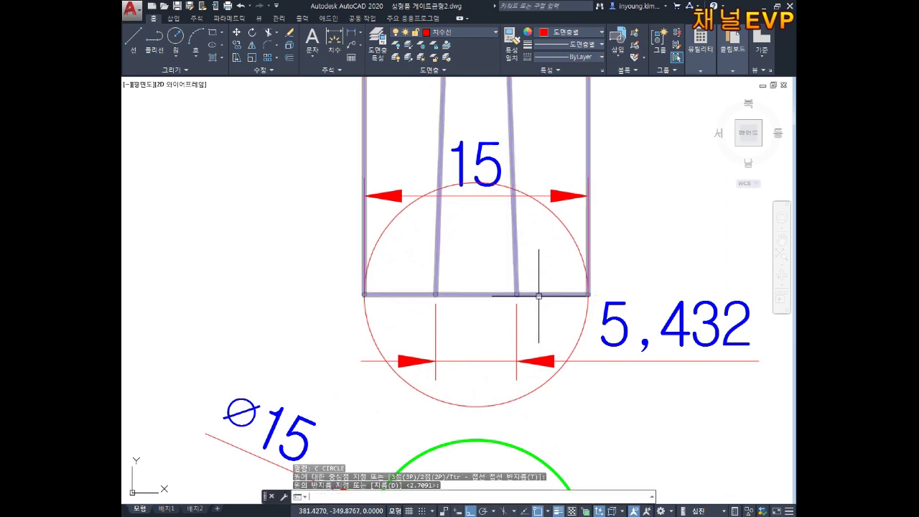
pyautogui.press('Return')
pyautogui.click(476, 294)
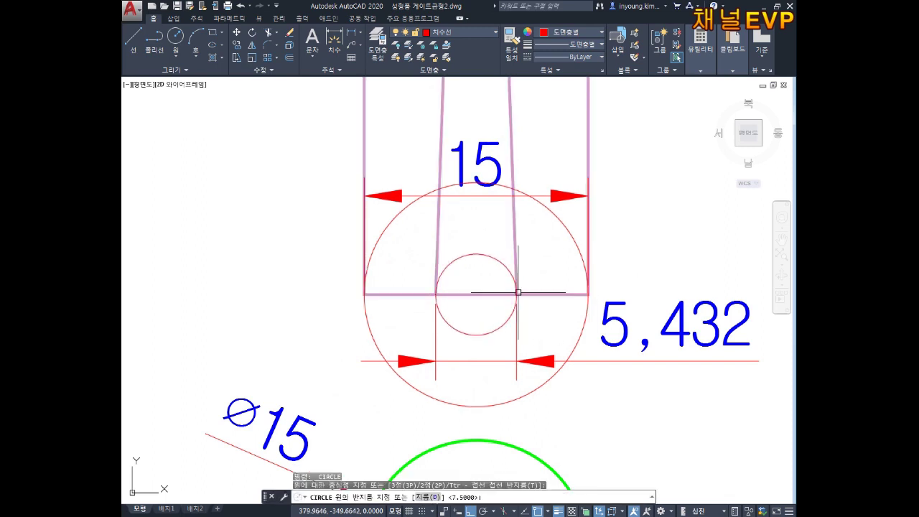
pyautogui.click(517, 294)
# Try a diameter dimension on the small circle, then cancel it.
pyautogui.write('ddi')
pyautogui.press('Return')
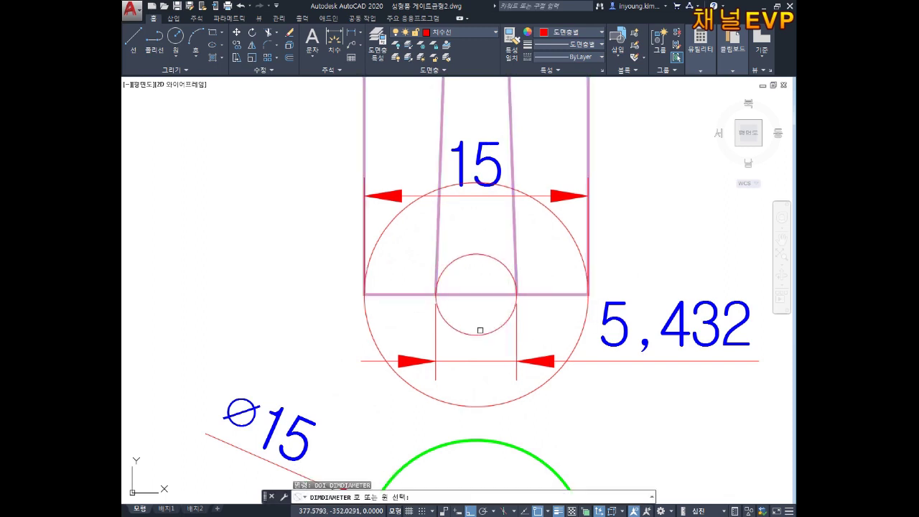
pyautogui.click(490, 329)
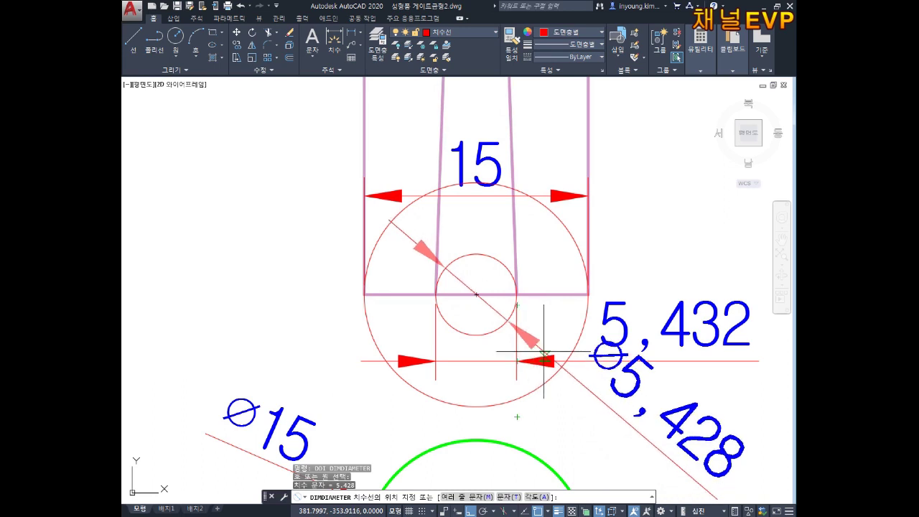
pyautogui.press('Escape')
pyautogui.press('Escape')
pyautogui.press('Escape')
pyautogui.scroll(-2, 566, 345)
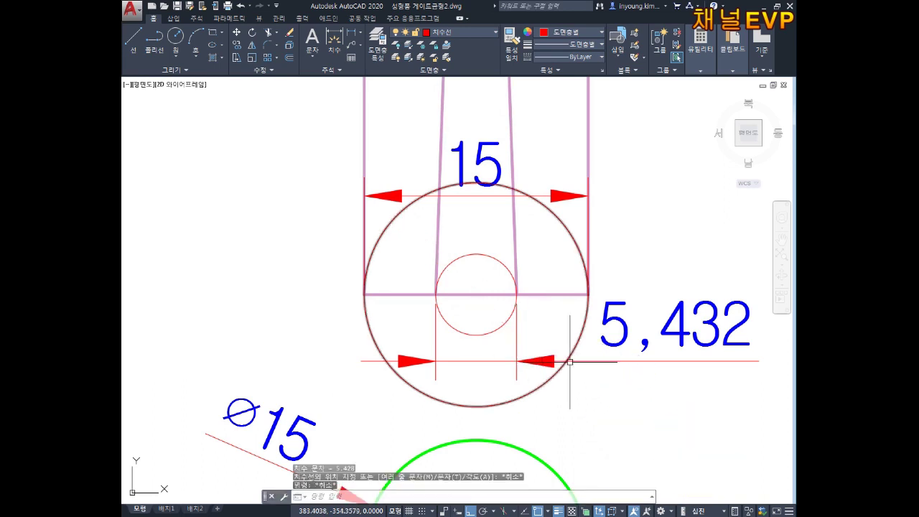
pyautogui.click(565, 394)
pyautogui.scroll(-2, 461, 298)
pyautogui.moveTo(462, 298); pyautogui.dragTo(442, 282, button='middle')
pyautogui.press('Escape')
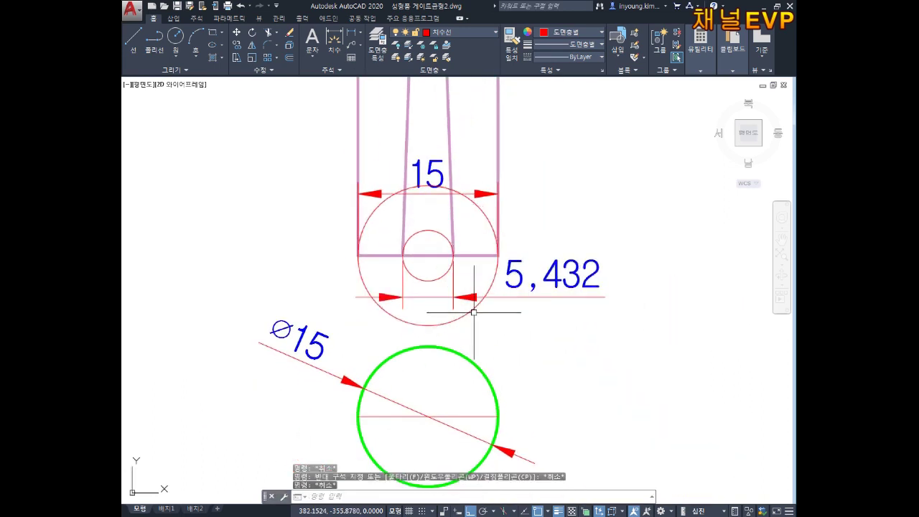
# Erase the large red circle and the 5,432 dimension.
pyautogui.click(477, 308)
pyautogui.press('Delete')
pyautogui.click(552, 296)
pyautogui.press('Delete')
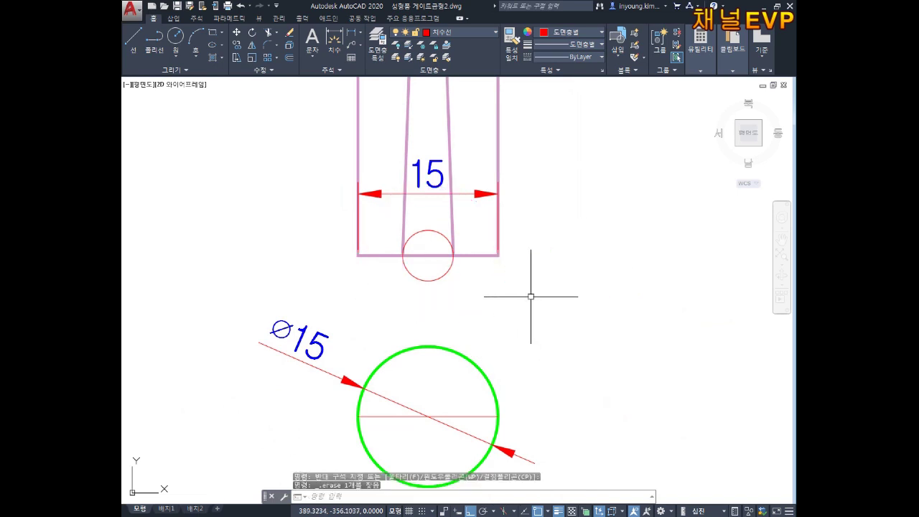
pyautogui.click(396, 191)
pyautogui.click(301, 316)
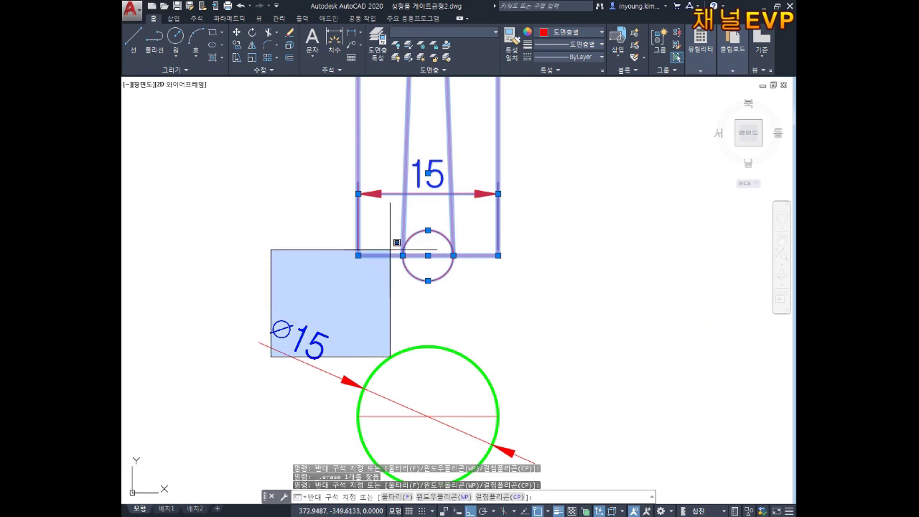
# Erase the 15 and ⌀15 dimensions.
pyautogui.click(391, 250)
pyautogui.press('Delete')
pyautogui.press('Escape')
pyautogui.press('Escape')
pyautogui.press('BackSpace')
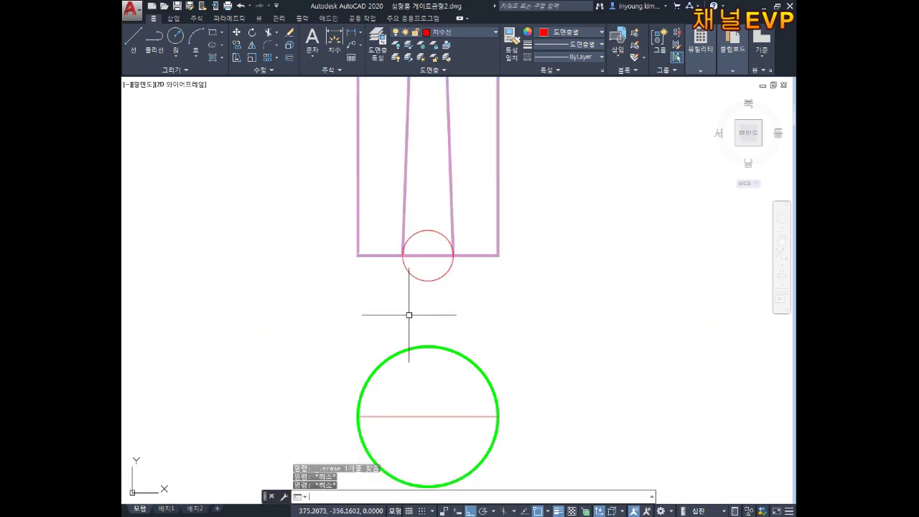
pyautogui.write('M')
# Move the small circle to the green circle's centre.
pyautogui.press('Return')
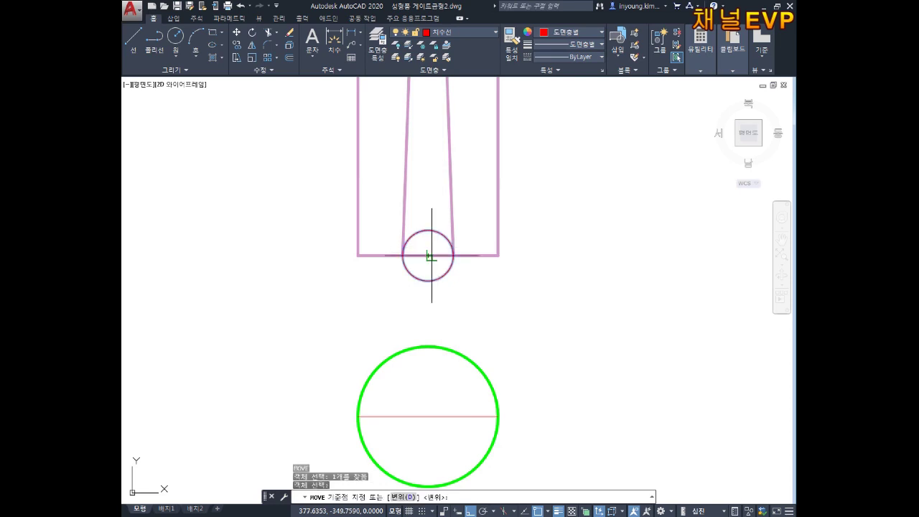
pyautogui.click(422, 254)
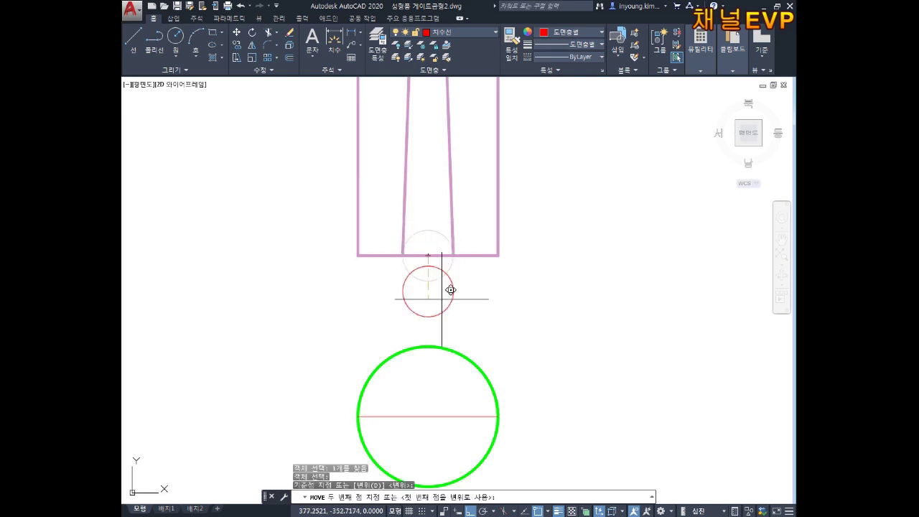
pyautogui.click(436, 408)
pyautogui.press('Escape')
# Put the moved small circle on the 외형선 outline layer.
pyautogui.click(443, 397)
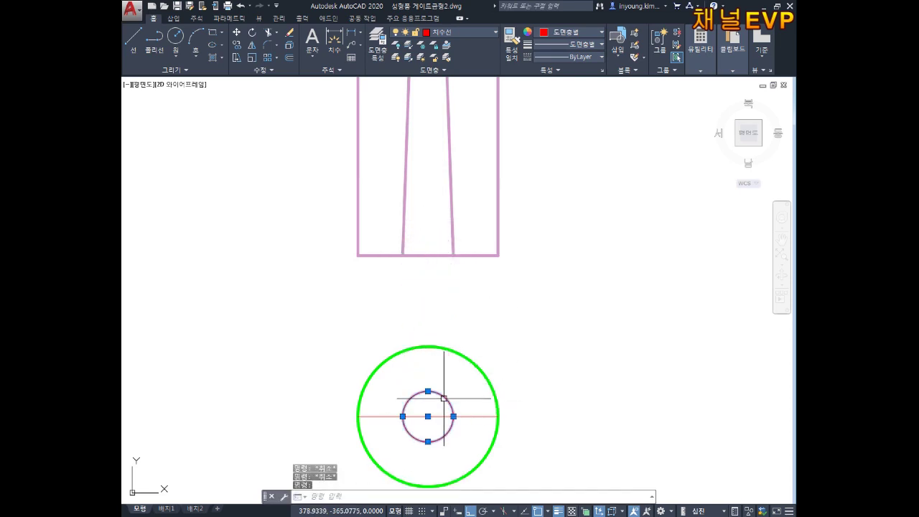
pyautogui.click(445, 101)
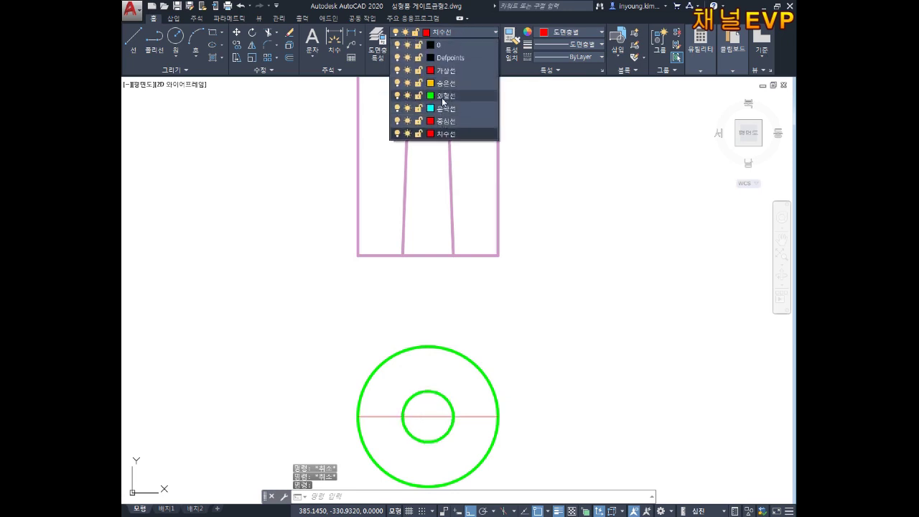
pyautogui.press('Escape')
pyautogui.click(467, 416)
# Erase the horizontal line and zoom to the 고정측 코어 sheet's slot outline.
pyautogui.press('Delete')
pyautogui.scroll(-4, 518, 332)
pyautogui.scroll(-3, 554, 351)
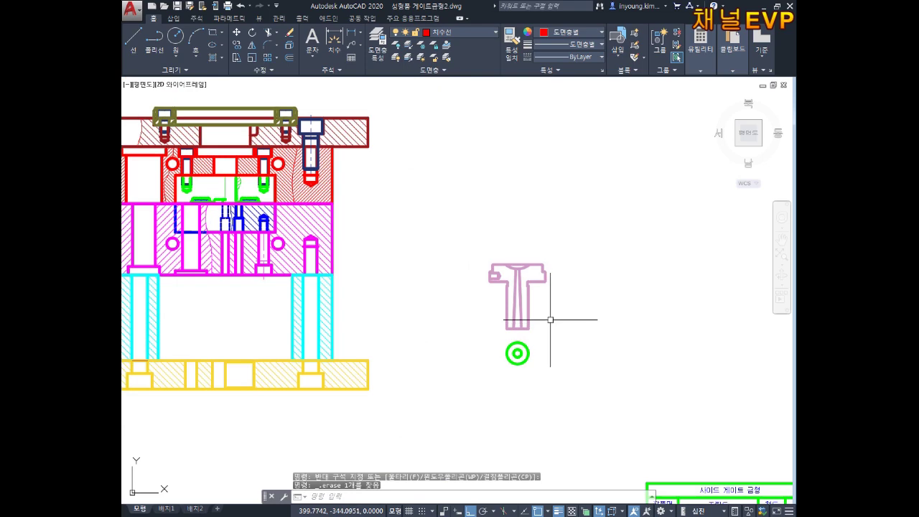
pyautogui.scroll(-5, 550, 314)
pyautogui.scroll(-2, 549, 313)
pyautogui.scroll(4, 595, 251)
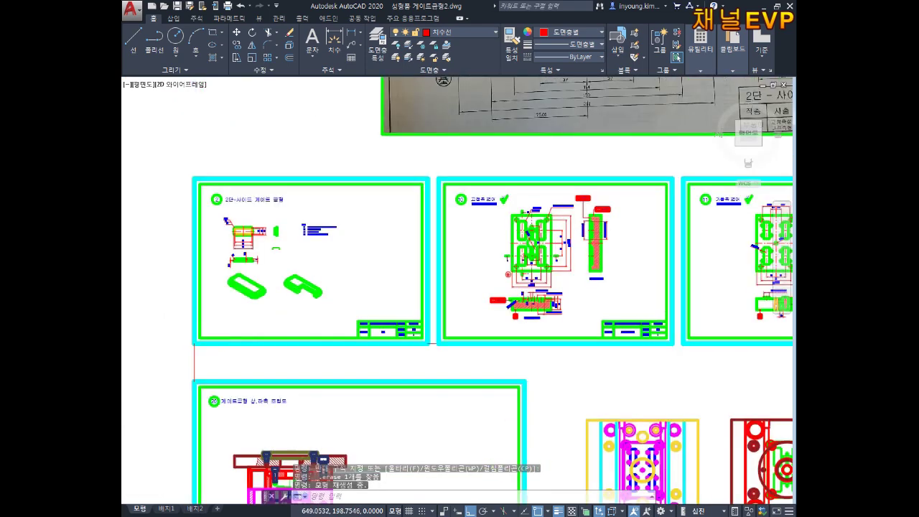
pyautogui.scroll(5, 539, 250)
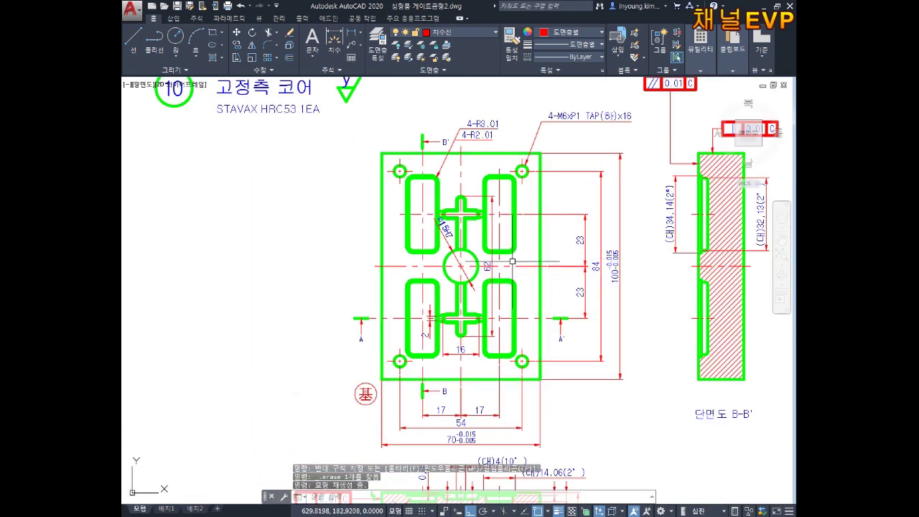
pyautogui.scroll(3, 462, 287)
pyautogui.click(467, 311)
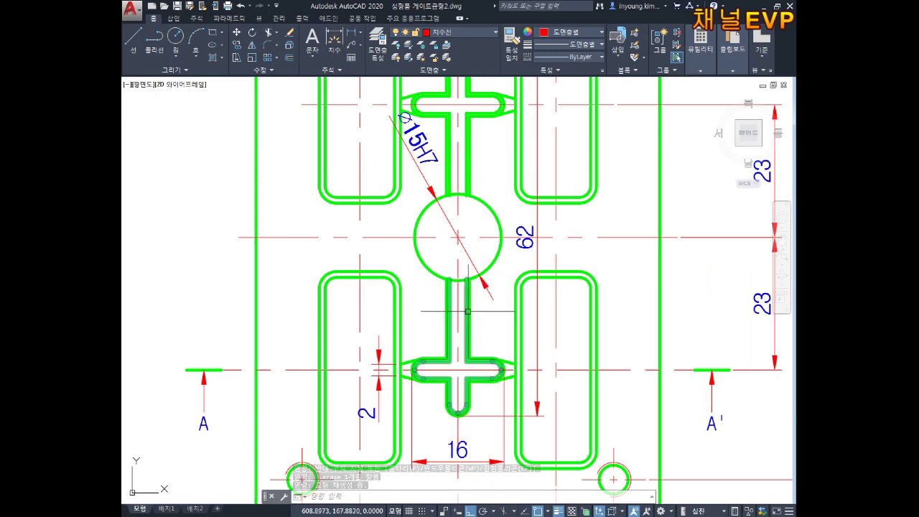
pyautogui.press('Escape')
# Copy both cross-shaped slot outlines next to the concentric green circles.
pyautogui.write('co')
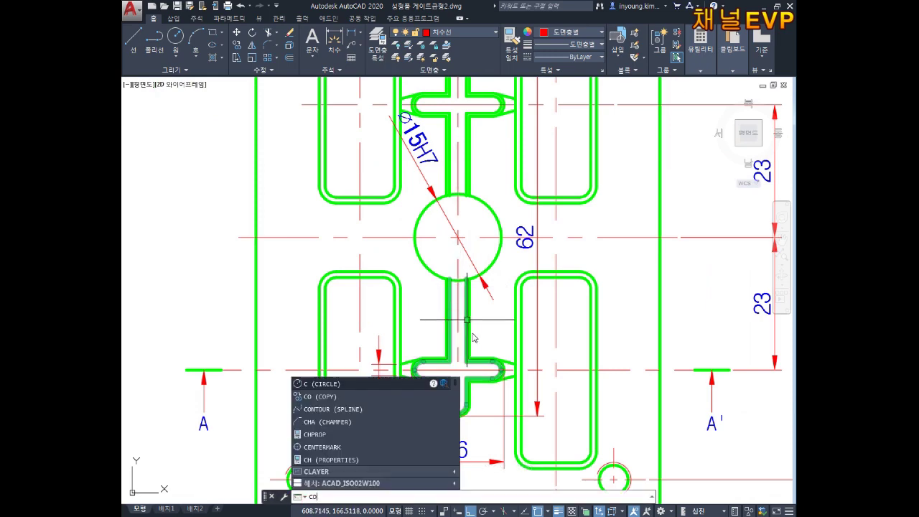
pyautogui.press('Return')
pyautogui.scroll(4, 472, 317)
pyautogui.click(477, 300)
pyautogui.click(455, 332)
pyautogui.press('Return')
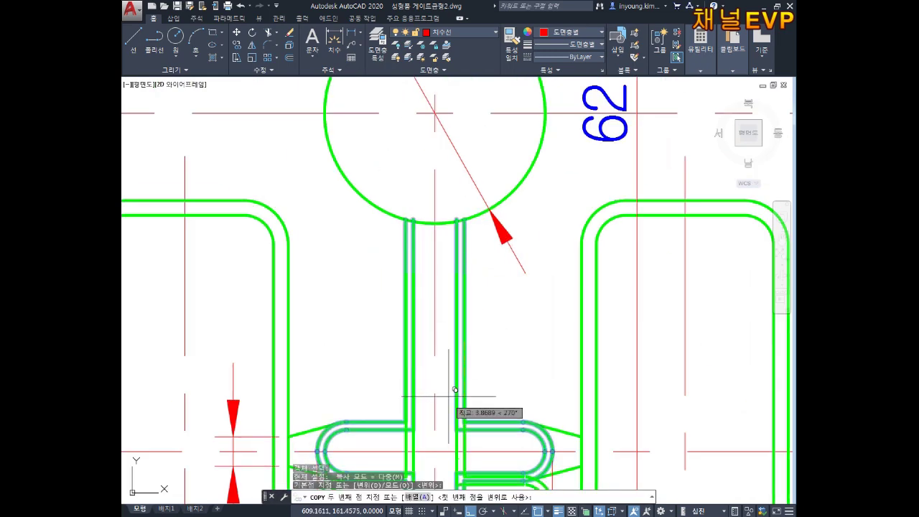
pyautogui.scroll(-4, 455, 332)
pyautogui.click(460, 383)
pyautogui.scroll(-8, 494, 349)
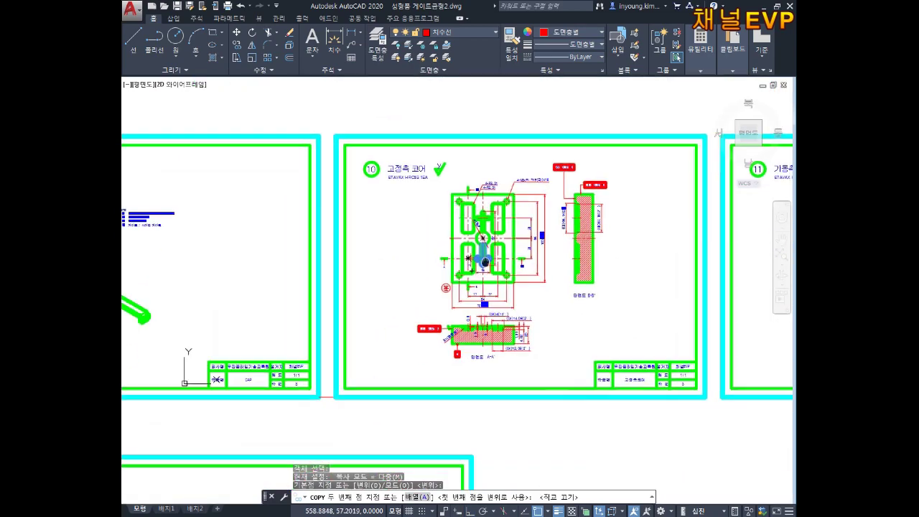
pyautogui.moveTo(493, 365); pyautogui.dragTo(496, 266, button='middle')
pyautogui.scroll(1, 527, 215)
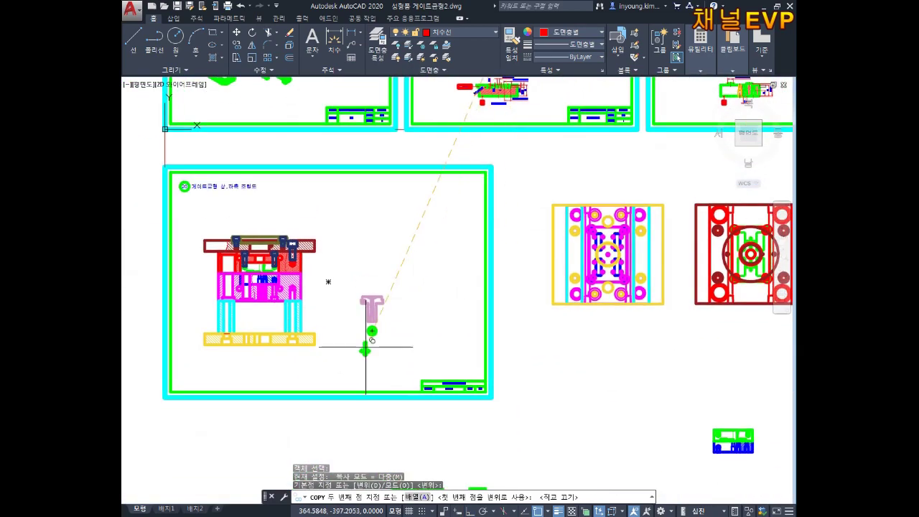
pyautogui.scroll(6, 365, 347)
pyautogui.moveTo(579, 289)
pyautogui.mouseDown(button='middle')
pyautogui.moveTo(532, 274)
pyautogui.moveTo(540, 230)
pyautogui.mouseUp(button='middle')
pyautogui.press('Escape')
pyautogui.press('Escape')
pyautogui.press('Escape')
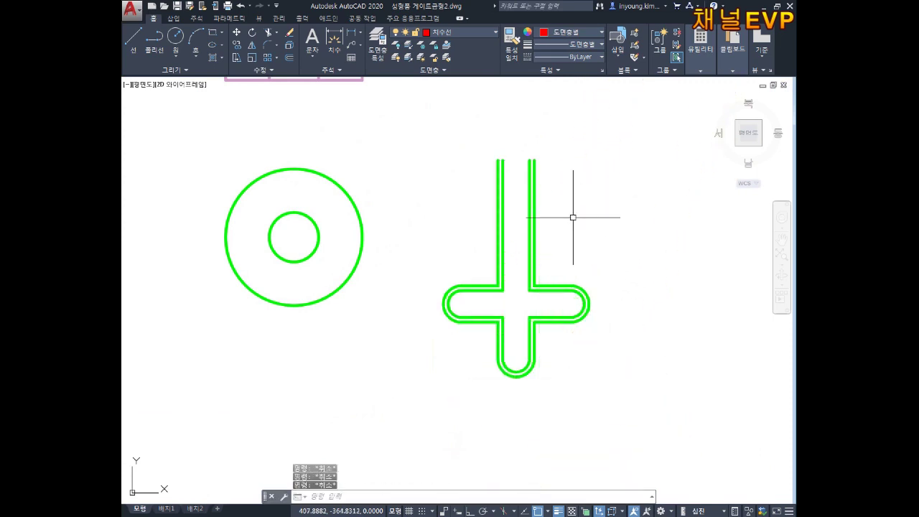
# Rotate the cross-shaped slot 90° about its centre so it lies on its side.
pyautogui.write('R')
pyautogui.press('Return')
pyautogui.click(611, 201)
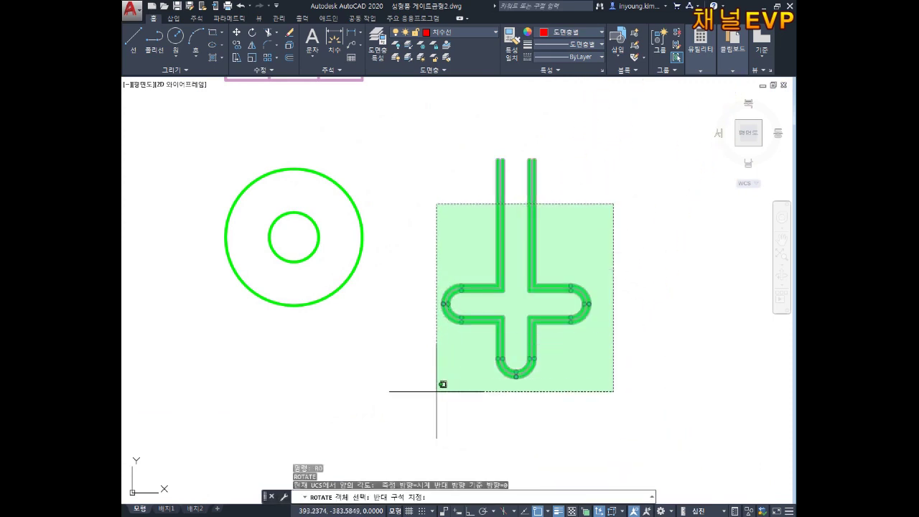
pyautogui.click(441, 381)
pyautogui.press('Return')
pyautogui.click(529, 290)
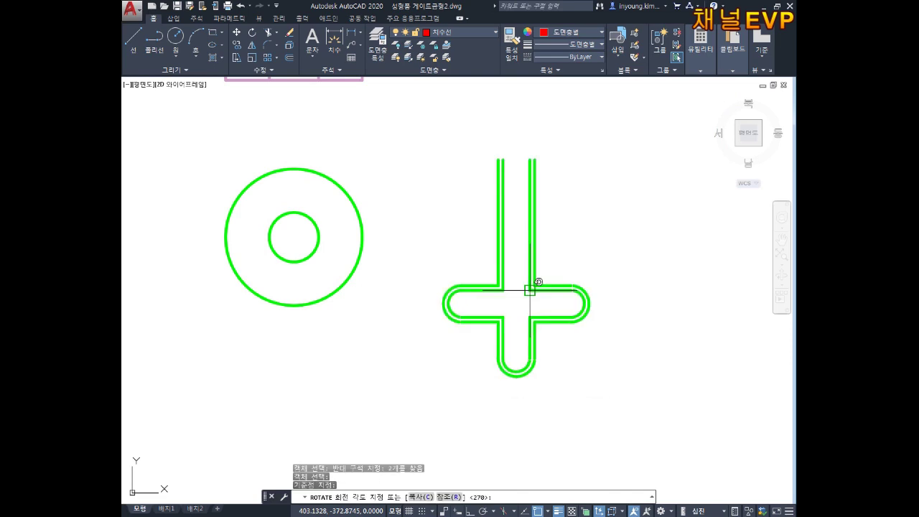
pyautogui.write('90')
pyautogui.press('Return')
pyautogui.press('Escape')
pyautogui.press('Escape')
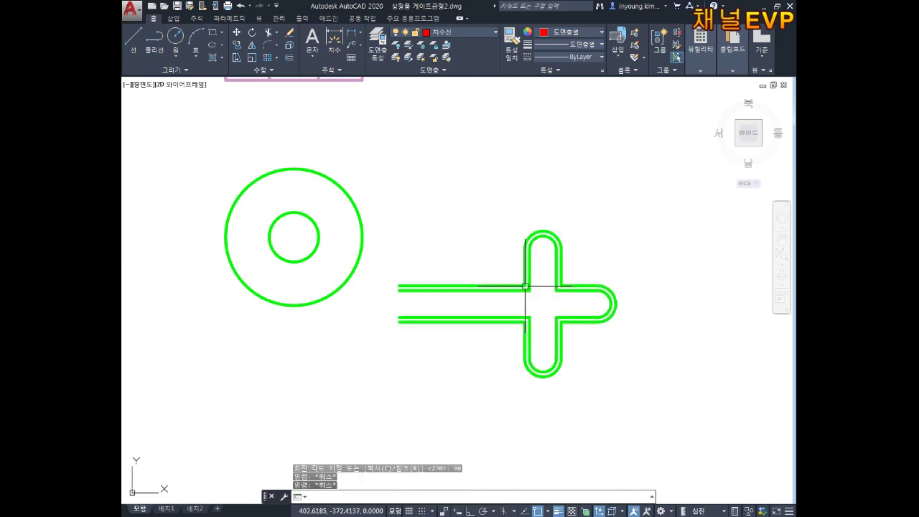
pyautogui.press('Escape')
# Draw a line along the slot's axis to its left end.
pyautogui.scroll(2, 549, 305)
pyautogui.scroll(-2, 549, 305)
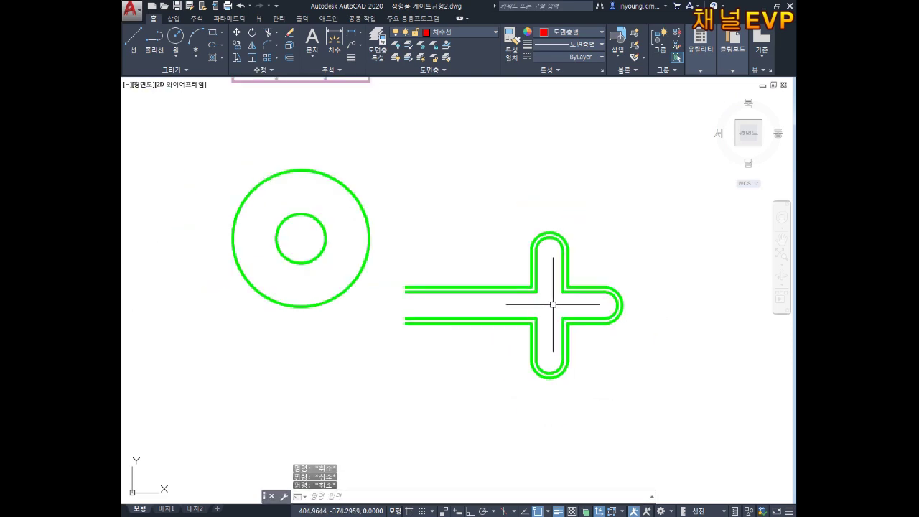
pyautogui.write('l')
pyautogui.press('Return')
pyautogui.scroll(2, 585, 302)
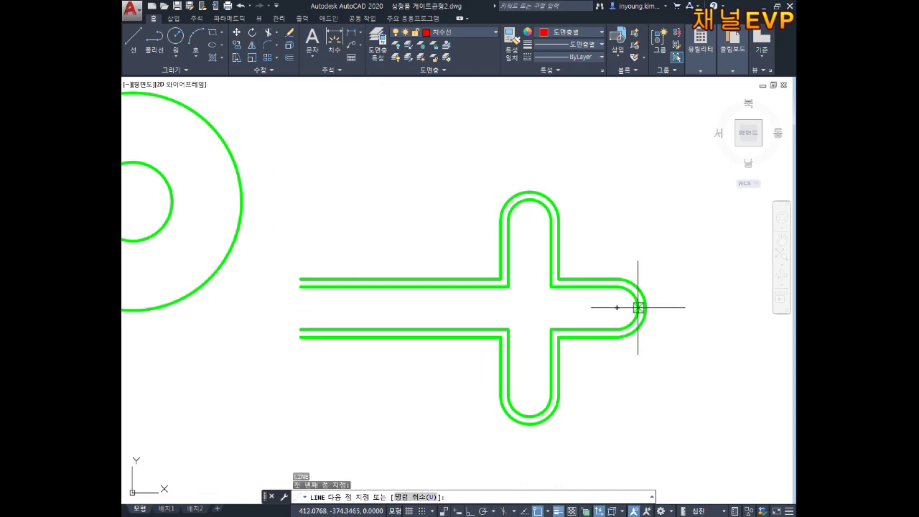
pyautogui.click(264, 309)
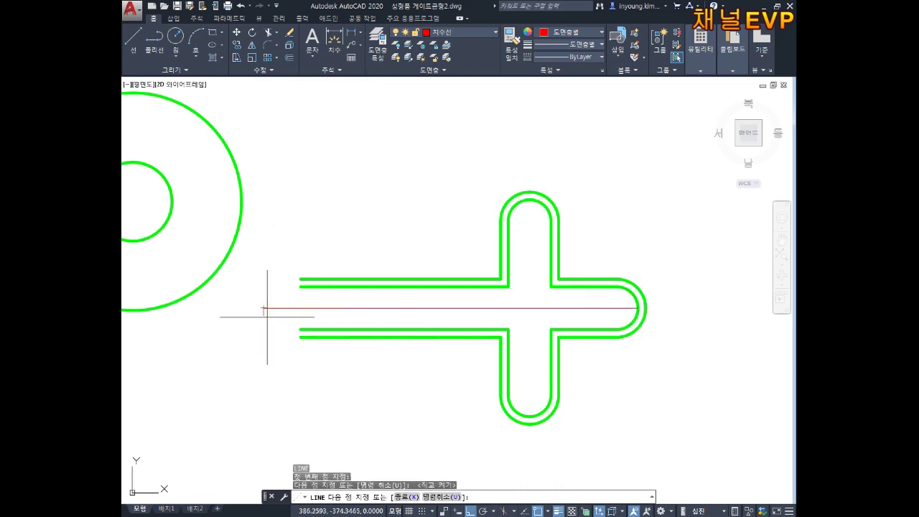
pyautogui.moveTo(302, 326); pyautogui.dragTo(316, 334, button='middle')
pyautogui.press('Escape')
pyautogui.press('Escape')
pyautogui.press('Escape')
# With Ortho off, move both slot outlines so the axis meets the concentric circles' centre.
pyautogui.write('m')
pyautogui.press('Return')
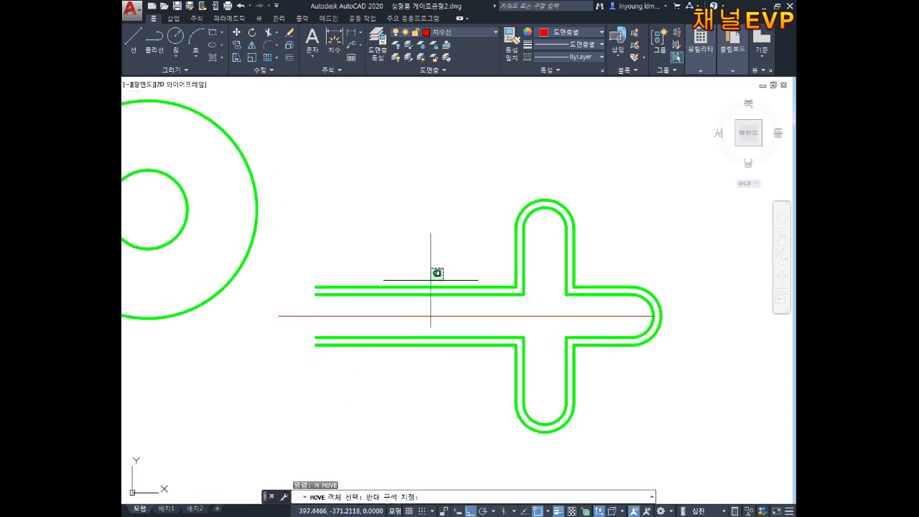
pyautogui.click(441, 266)
pyautogui.click(416, 294)
pyautogui.press('Return')
pyautogui.click(430, 316)
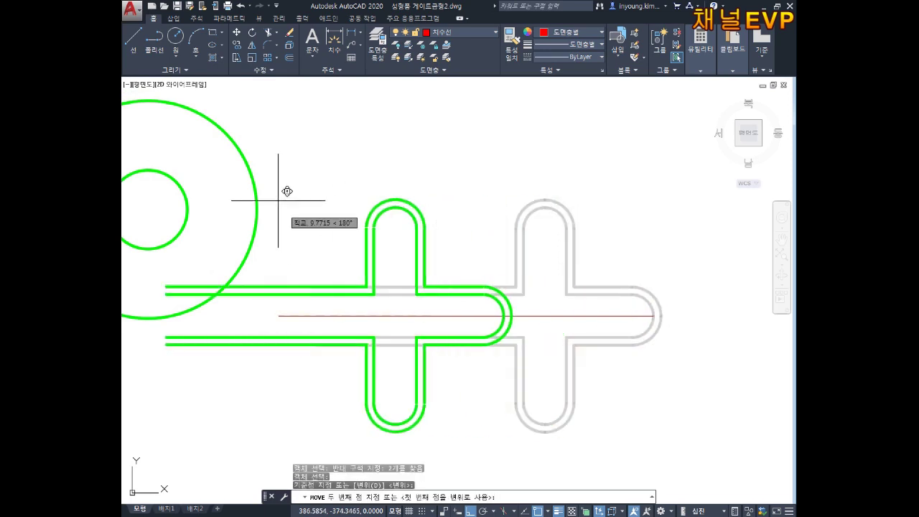
pyautogui.moveTo(282, 189); pyautogui.dragTo(436, 283, button='middle')
pyautogui.press('F8')
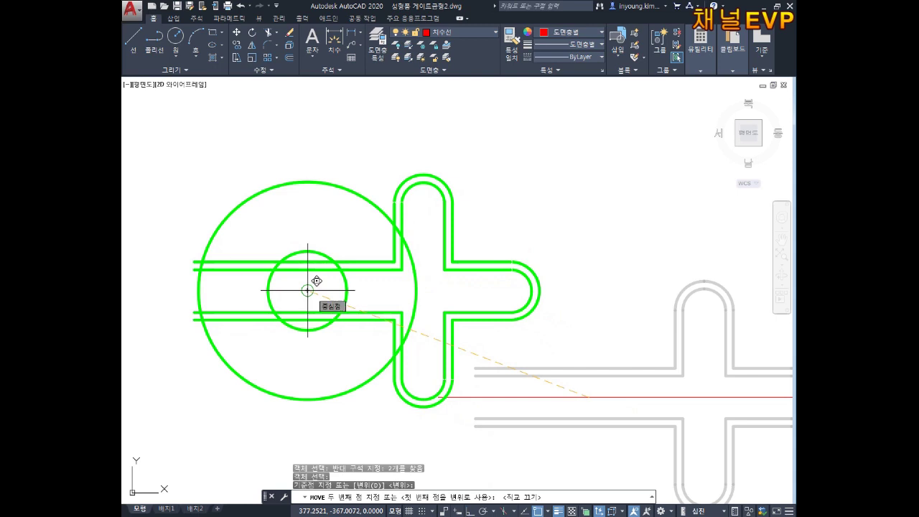
pyautogui.click(307, 290)
pyautogui.press('Escape')
pyautogui.press('Escape')
pyautogui.press('Escape')
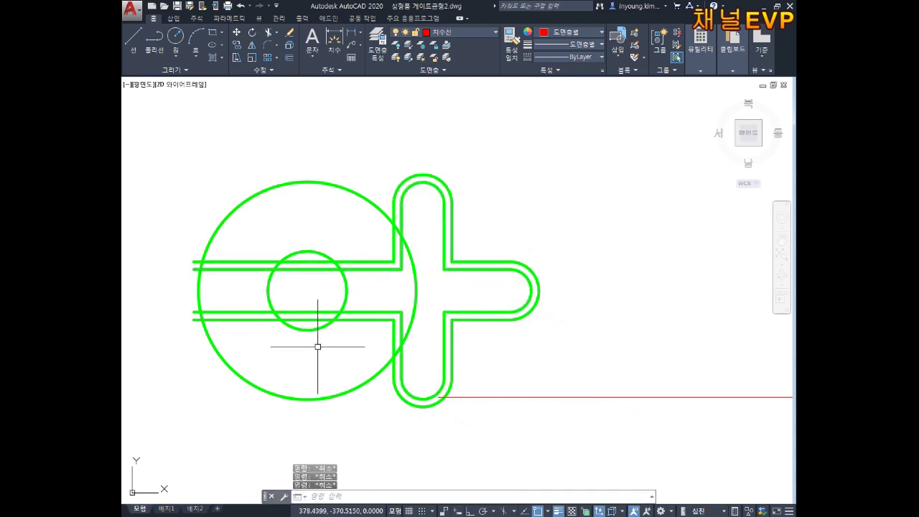
# Trim the lines between the small circle and the slot.
pyautogui.moveTo(317, 347); pyautogui.dragTo(417, 349, button='middle')
pyautogui.scroll(4, 344, 318)
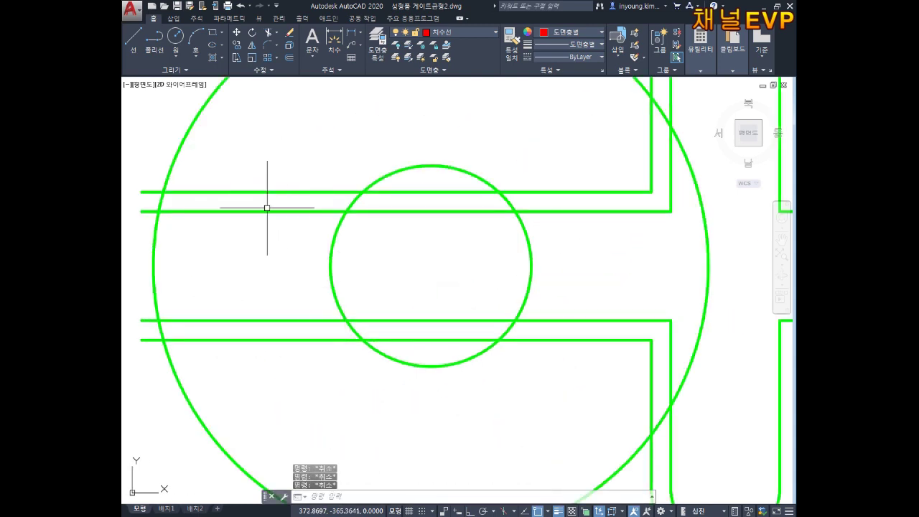
pyautogui.scroll(-2, 259, 329)
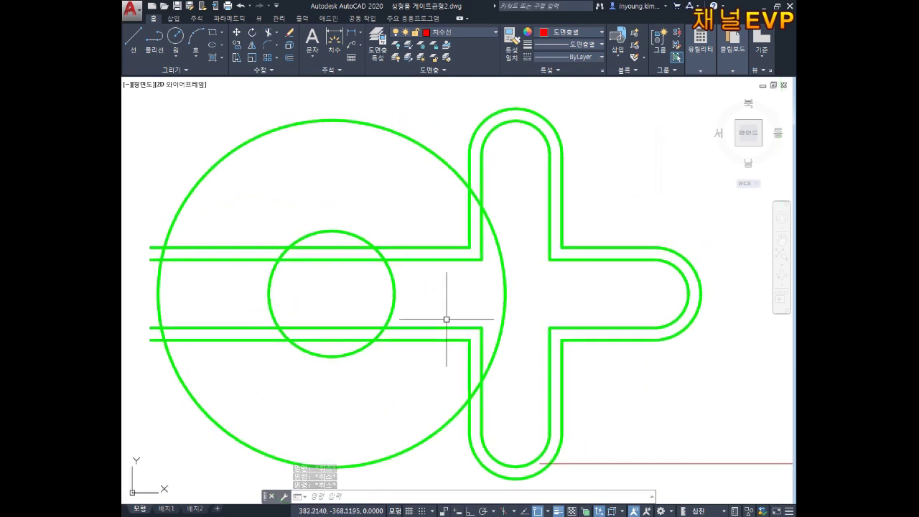
pyautogui.write('TR')
pyautogui.press('Return')
pyautogui.press('Return')
pyautogui.moveTo(426, 252); pyautogui.dragTo(410, 349)
pyautogui.press('Escape')
# Erase the cross-shaped slot outline.
pyautogui.moveTo(665, 287); pyautogui.dragTo(629, 387)
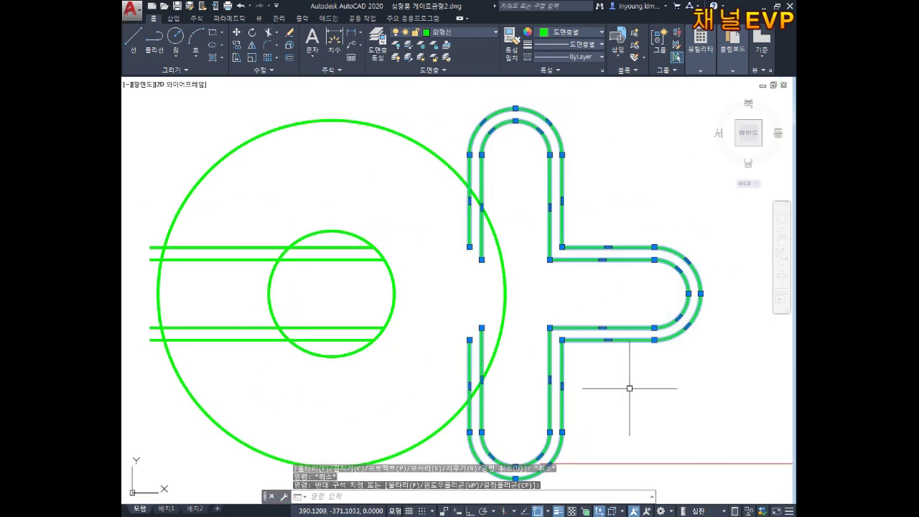
pyautogui.press('Delete')
pyautogui.moveTo(276, 268); pyautogui.dragTo(356, 275, button='middle')
pyautogui.write('t')
pyautogui.press('Escape')
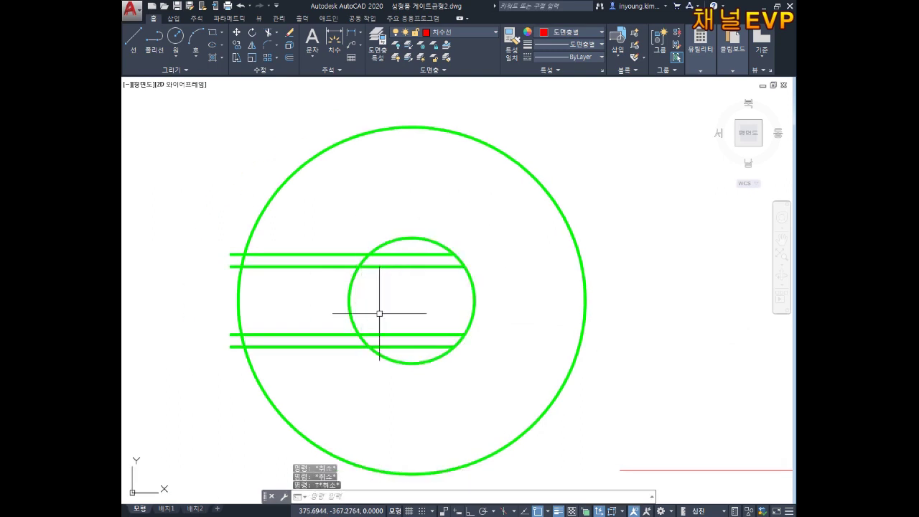
# Trim the leftover upper and lower line ends outside the outer circle.
pyautogui.write('tr')
pyautogui.press('Return')
pyautogui.scroll(2, 207, 251)
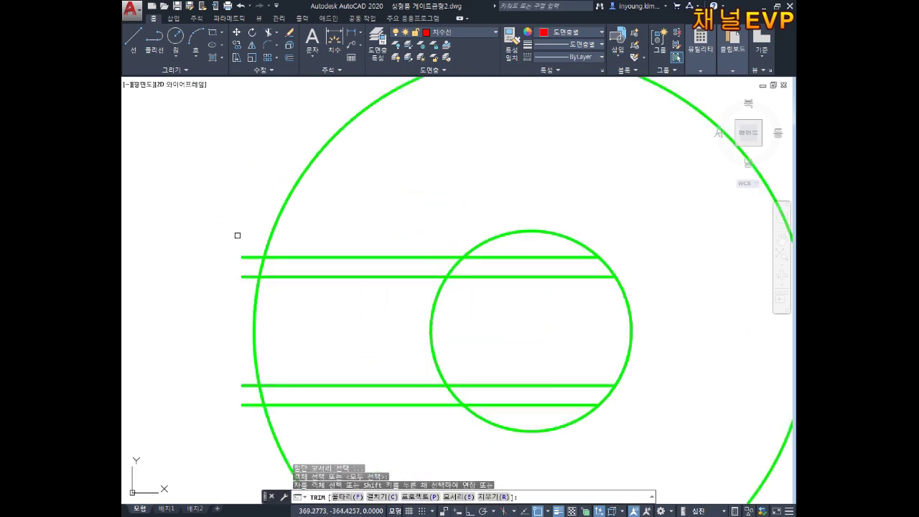
pyautogui.moveTo(242, 242); pyautogui.dragTo(225, 304)
pyautogui.moveTo(243, 376); pyautogui.dragTo(248, 420)
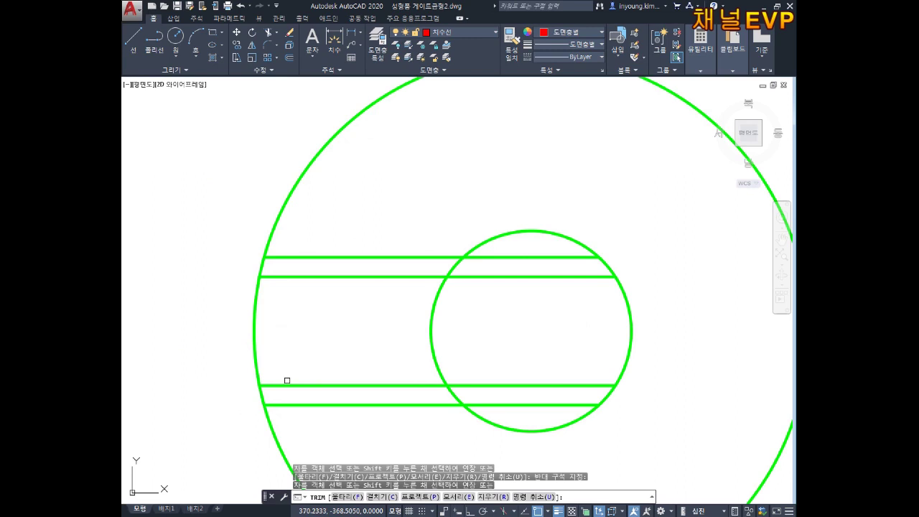
pyautogui.scroll(-4, 273, 315)
pyautogui.press('Escape')
pyautogui.press('Escape')
# Extend all four channel lines to the outer circle.
pyautogui.write('e')
pyautogui.press('Return')
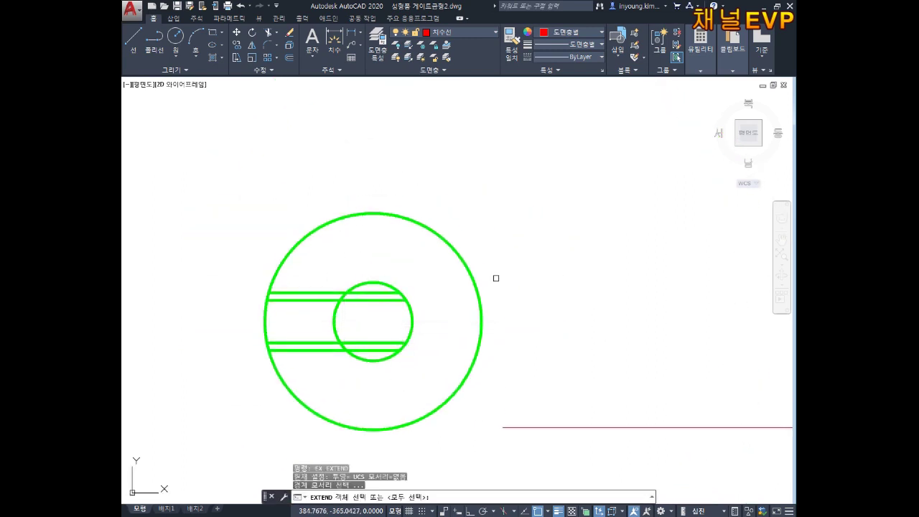
pyautogui.click(478, 305)
pyautogui.press('Return')
pyautogui.scroll(4, 406, 310)
pyautogui.click(375, 265)
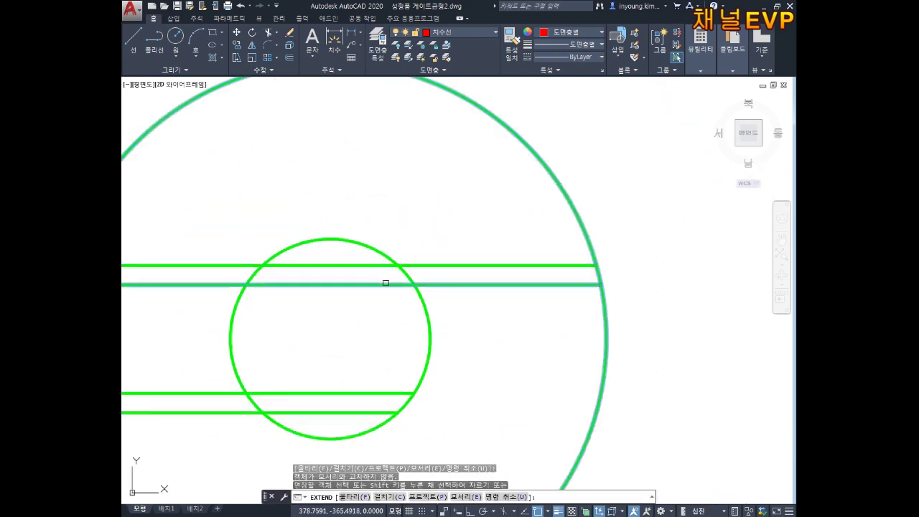
pyautogui.click(383, 285)
pyautogui.click(393, 393)
pyautogui.click(380, 413)
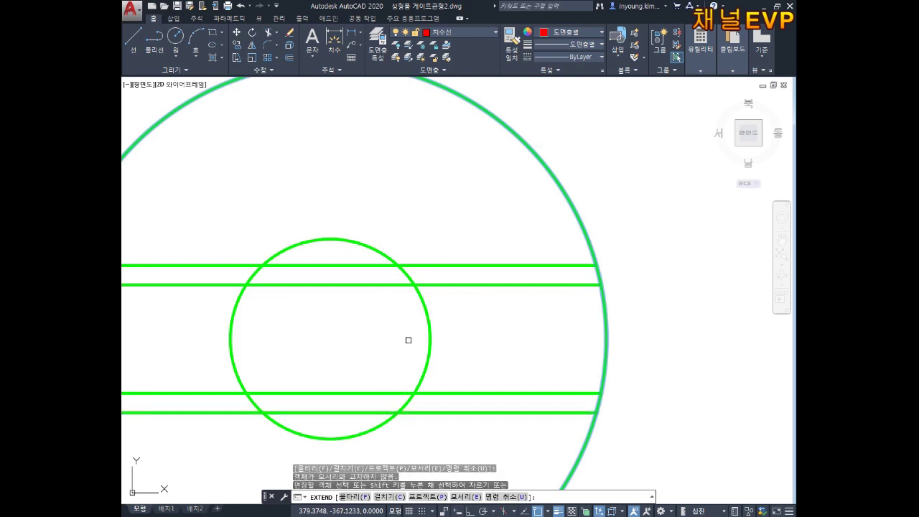
pyautogui.press('Escape')
# Trim away the upper and lower line portions inside the small circle.
pyautogui.press('Return')
pyautogui.moveTo(365, 250); pyautogui.dragTo(351, 362)
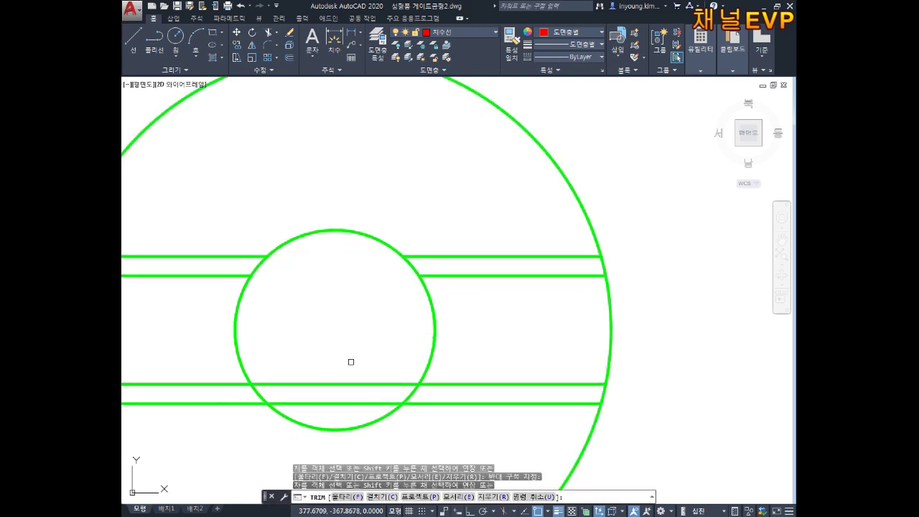
pyautogui.moveTo(329, 399); pyautogui.dragTo(331, 407)
pyautogui.press('Escape')
pyautogui.press('Escape')
pyautogui.press('Escape')
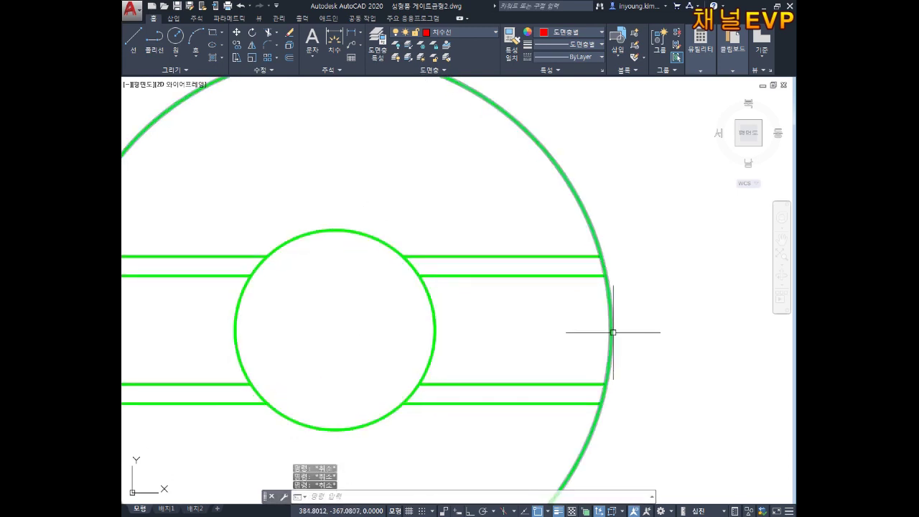
pyautogui.moveTo(647, 342); pyautogui.dragTo(646, 335, button='middle')
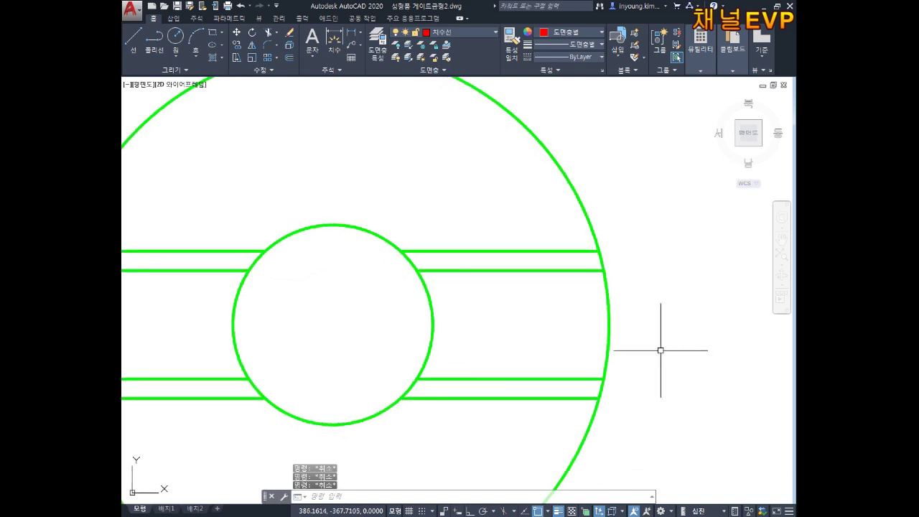
pyautogui.scroll(-4, 653, 350)
pyautogui.scroll(-2, 642, 339)
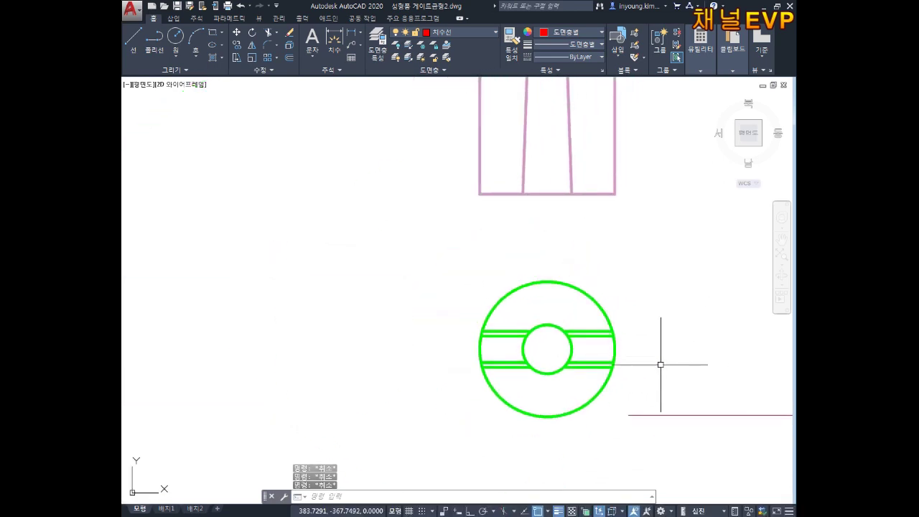
# Erase the stray red line beside the green circles.
pyautogui.scroll(1, 496, 283)
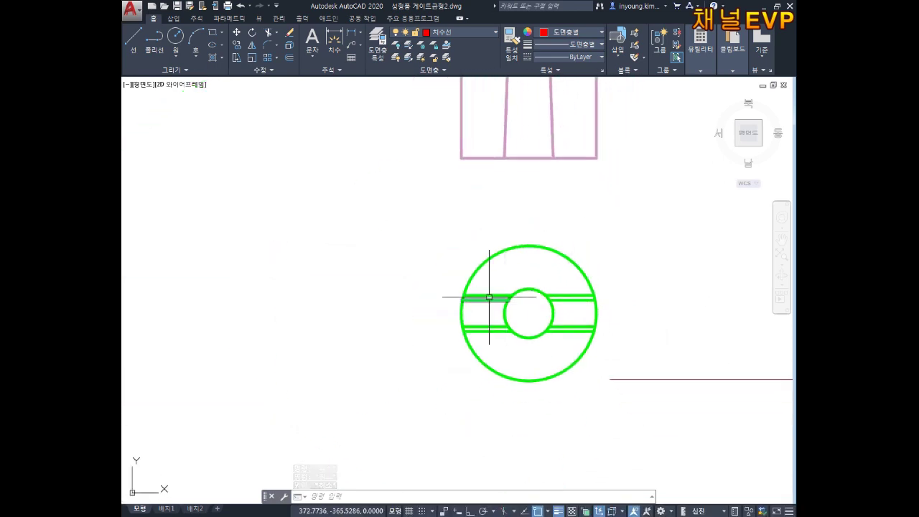
pyautogui.scroll(3, 514, 328)
pyautogui.scroll(-2, 643, 372)
pyautogui.moveTo(671, 304); pyautogui.dragTo(431, 323, button='middle')
pyautogui.scroll(-2, 682, 318)
pyautogui.click(611, 413)
pyautogui.press('Delete')
# Zoom around the sections, frame the T-shaped part and circle, and start OFFSET.
pyautogui.scroll(-2, 646, 287)
pyautogui.scroll(-4, 603, 257)
pyautogui.scroll(-2, 603, 254)
pyautogui.scroll(-3, 565, 297)
pyautogui.scroll(5, 564, 297)
pyautogui.scroll(5, 545, 244)
pyautogui.scroll(2, 516, 325)
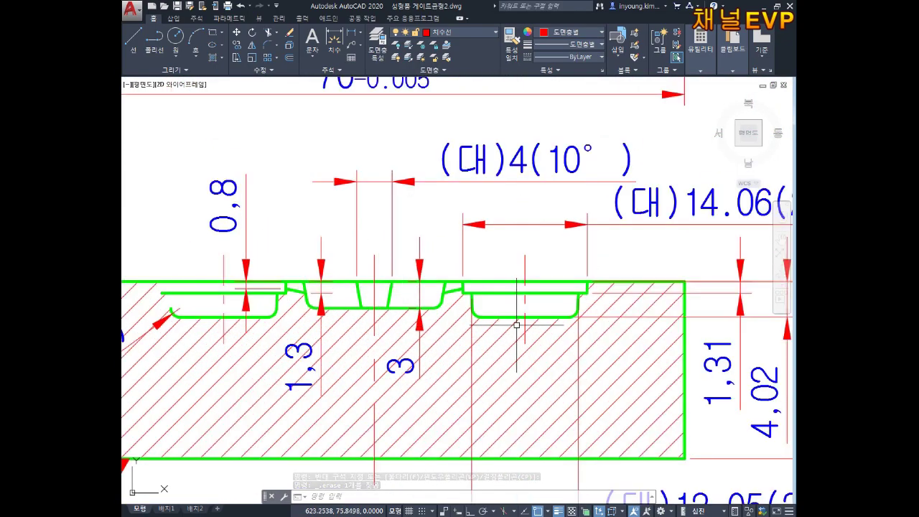
pyautogui.scroll(-3, 516, 325)
pyautogui.scroll(-5, 469, 251)
pyautogui.scroll(3, 492, 211)
pyautogui.scroll(-2, 492, 211)
pyautogui.scroll(5, 445, 313)
pyautogui.scroll(2, 449, 273)
pyautogui.scroll(-1, 496, 288)
pyautogui.moveTo(469, 291)
pyautogui.mouseDown(button='middle')
pyautogui.moveTo(478, 320)
pyautogui.moveTo(499, 328)
pyautogui.mouseUp(button='middle')
pyautogui.press('Escape')
pyautogui.press('Escape')
pyautogui.write('o')
pyautogui.press('Return')
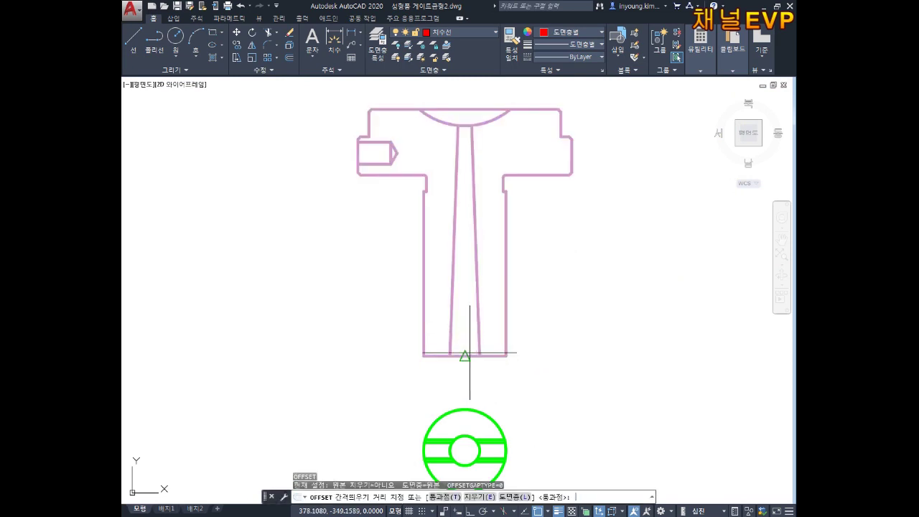
# Offset the T-shaped part's stem bottom edge 3 units upward, forming a narrow band.
pyautogui.write('3')
pyautogui.press('Return')
pyautogui.click(460, 355)
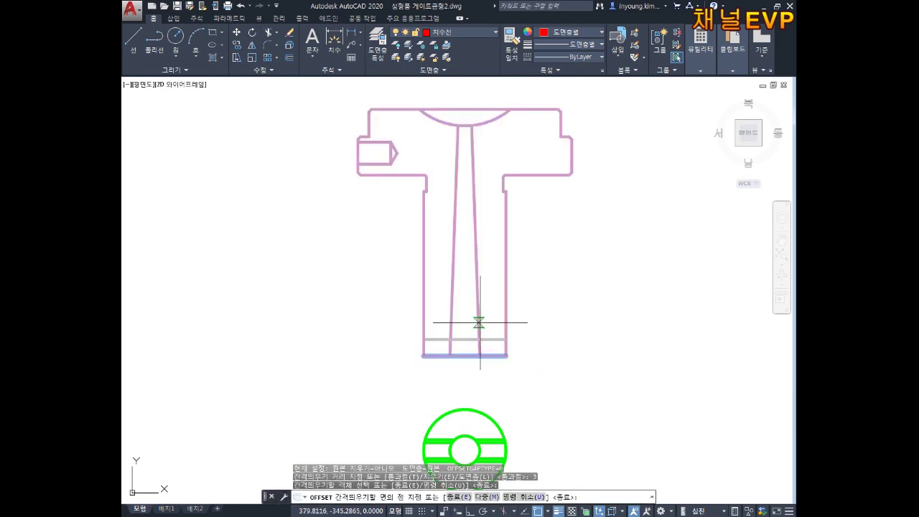
pyautogui.click(491, 307)
pyautogui.press('Escape')
pyautogui.scroll(2, 474, 396)
pyautogui.scroll(2, 488, 320)
pyautogui.scroll(-3, 474, 287)
pyautogui.scroll(1, 431, 338)
pyautogui.scroll(2, 422, 335)
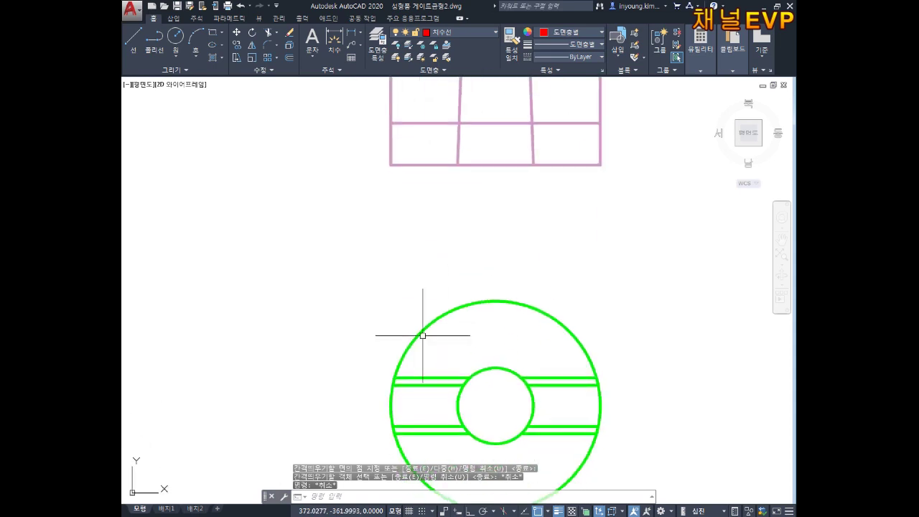
pyautogui.scroll(2, 427, 363)
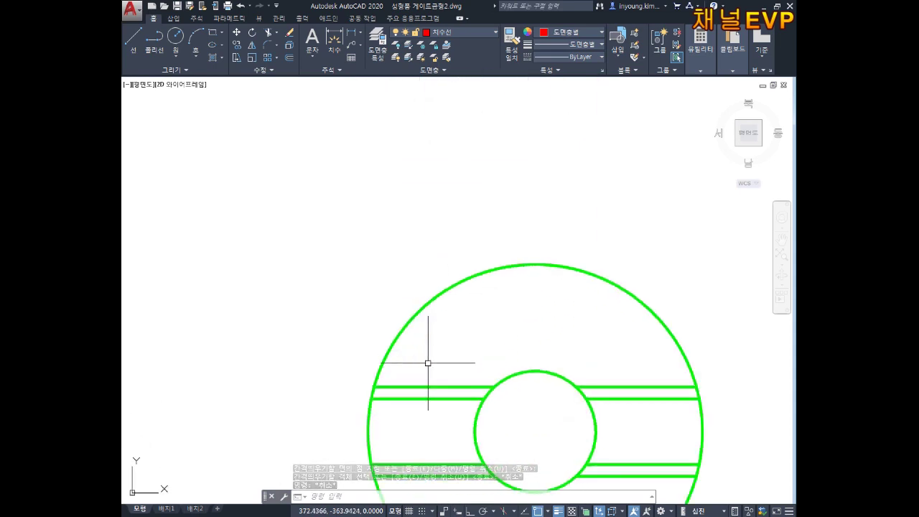
pyautogui.scroll(2, 412, 343)
pyautogui.scroll(-2, 411, 343)
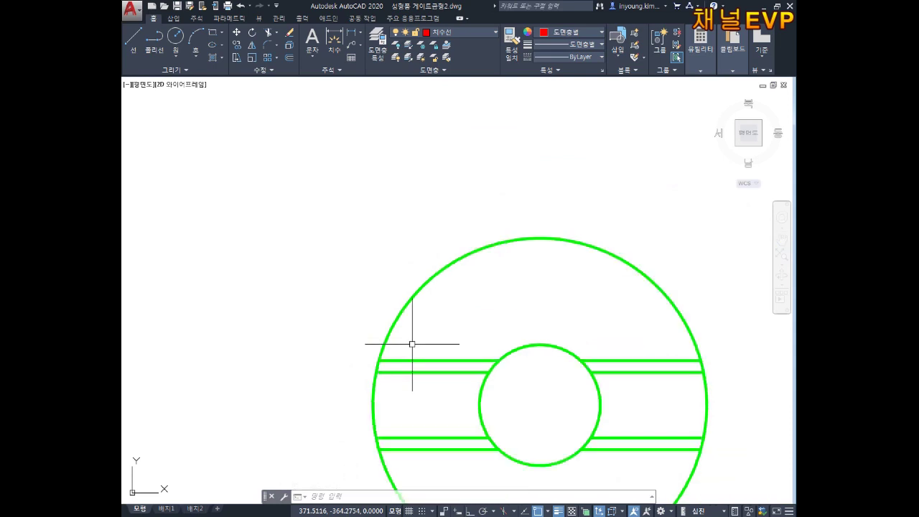
pyautogui.scroll(2, 402, 388)
pyautogui.scroll(1, 380, 356)
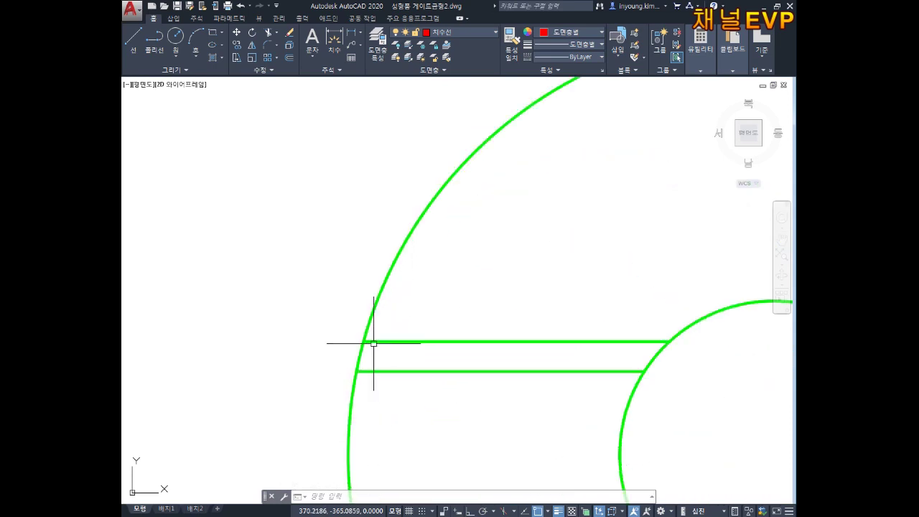
pyautogui.press('Escape')
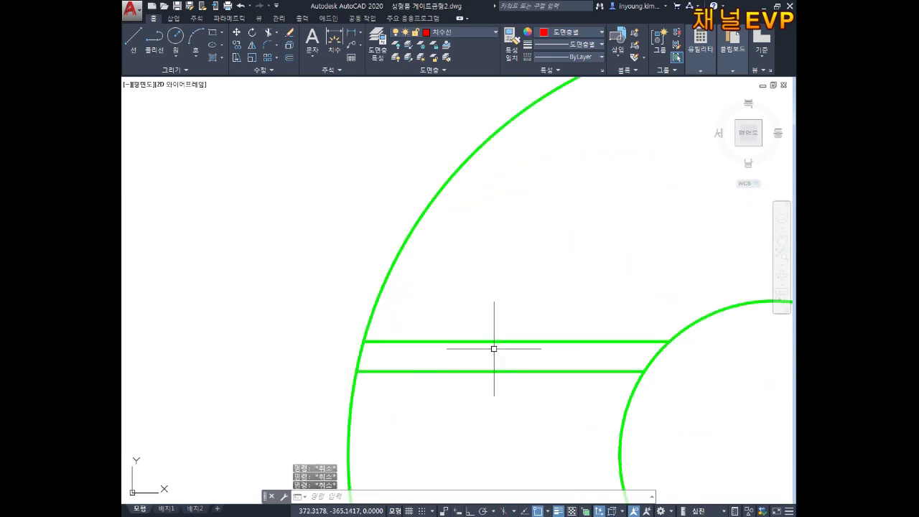
# Place vertical XL construction lines at the left and right ends of the circle's upper channel line.
pyautogui.write('xl')
pyautogui.press('Return')
pyautogui.write('v')
pyautogui.press('Return')
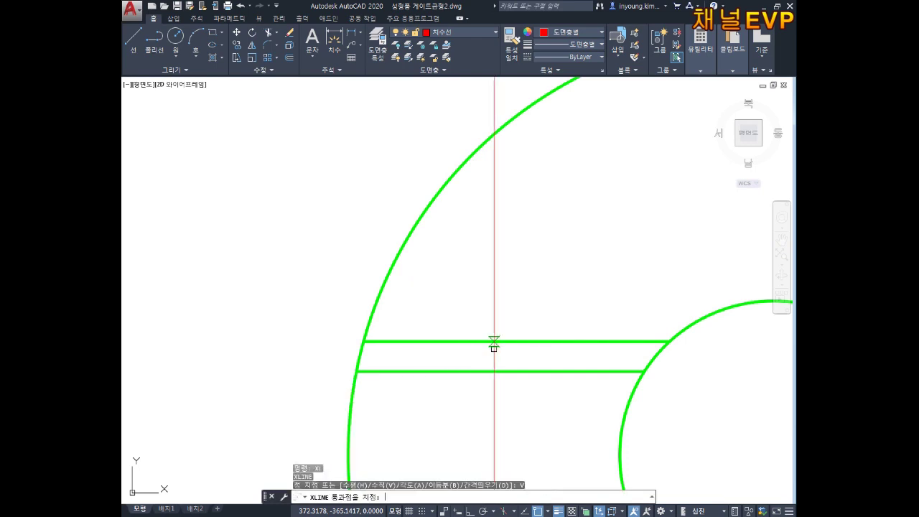
pyautogui.click(363, 340)
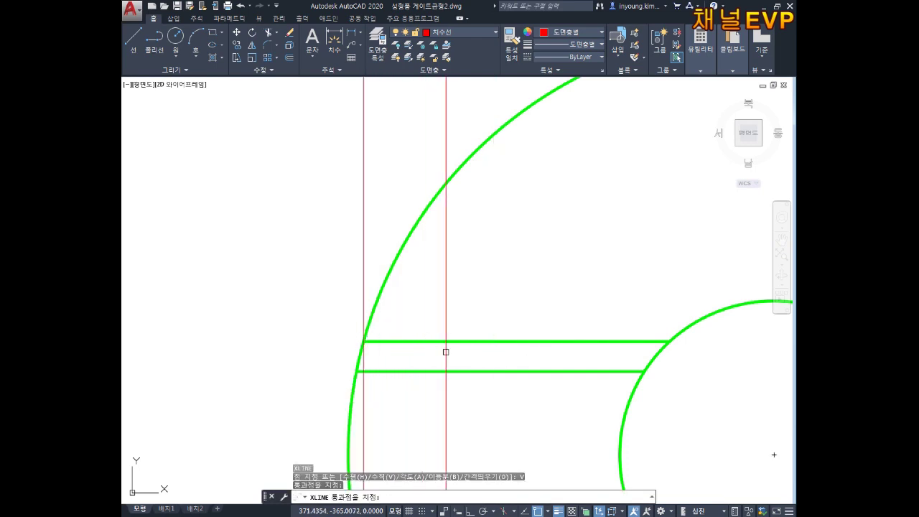
pyautogui.scroll(-5, 572, 357)
pyautogui.scroll(2, 572, 357)
pyautogui.scroll(2, 572, 357)
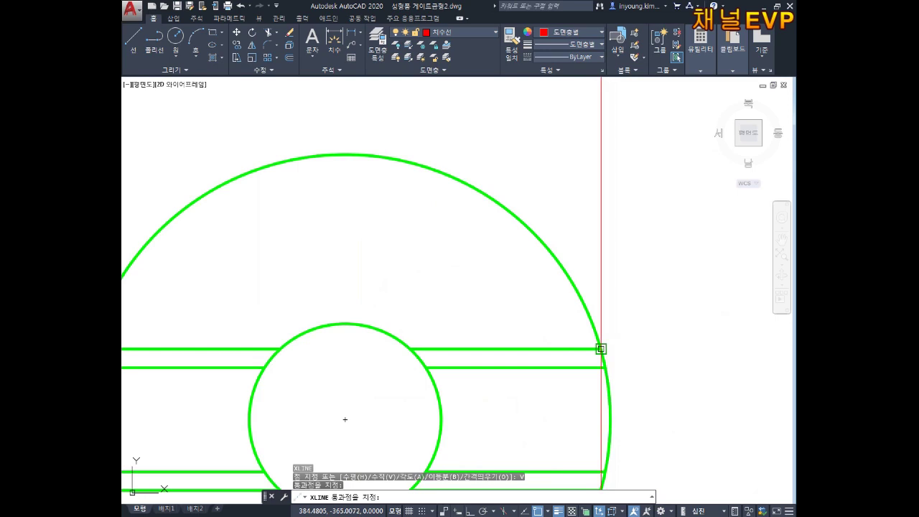
pyautogui.click(600, 349)
pyautogui.press('Escape')
pyautogui.press('Escape')
pyautogui.scroll(-2, 632, 380)
pyautogui.scroll(-3, 615, 400)
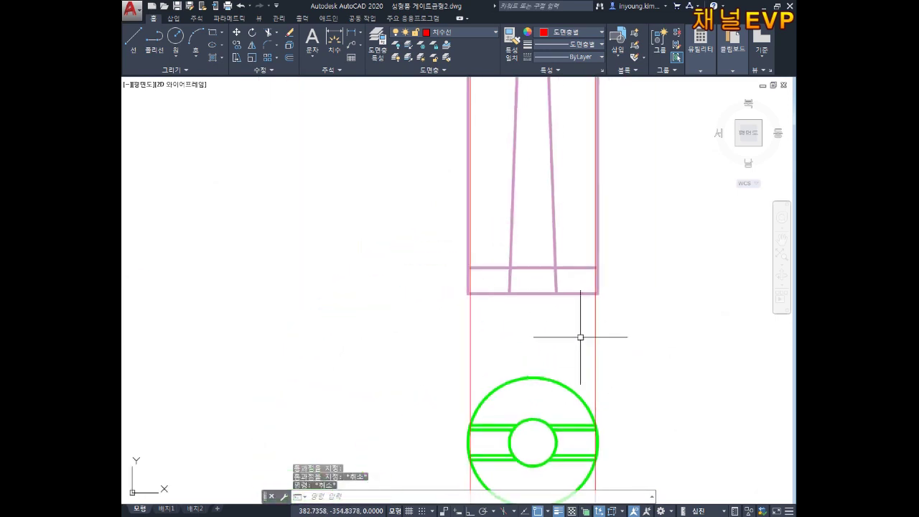
pyautogui.scroll(2, 471, 365)
pyautogui.scroll(2, 481, 365)
pyautogui.scroll(3, 437, 322)
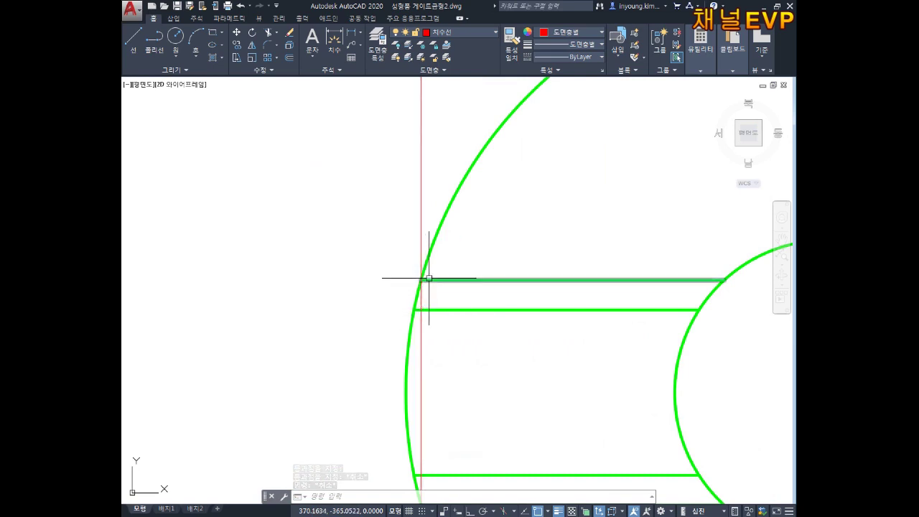
pyautogui.scroll(-2, 453, 340)
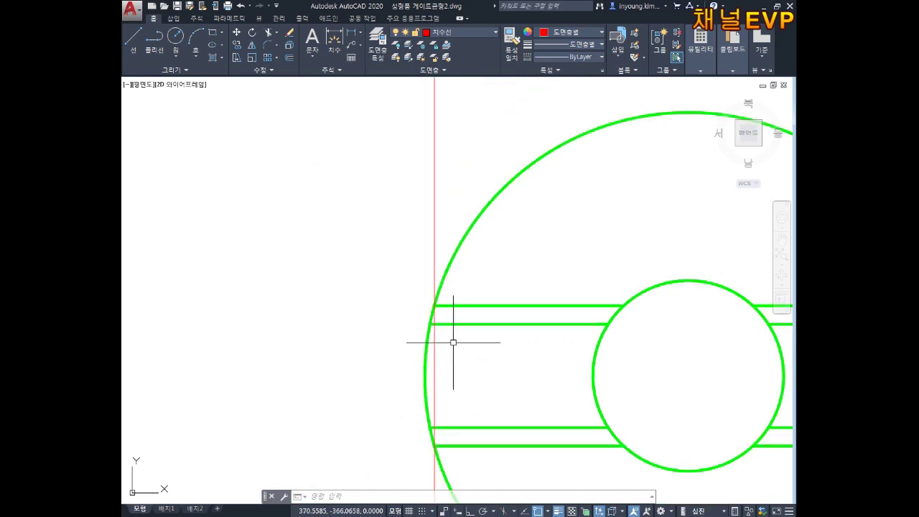
# Trim the overhanging red line ends at the corner of the pink outline.
pyautogui.scroll(3, 417, 309)
pyautogui.scroll(-3, 410, 307)
pyautogui.scroll(-2, 410, 307)
pyautogui.moveTo(450, 287); pyautogui.dragTo(440, 330, button='middle')
pyautogui.scroll(2, 493, 242)
pyautogui.scroll(2, 508, 297)
pyautogui.press('Escape')
pyautogui.press('Escape')
pyautogui.press('Escape')
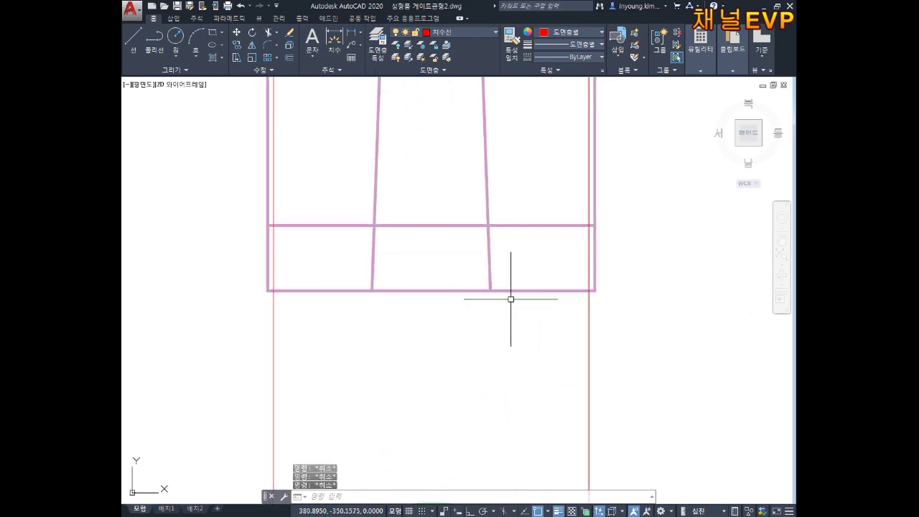
pyautogui.write('TR')
pyautogui.press('Return')
pyautogui.scroll(4, 578, 284)
pyautogui.moveTo(644, 219); pyautogui.dragTo(610, 324)
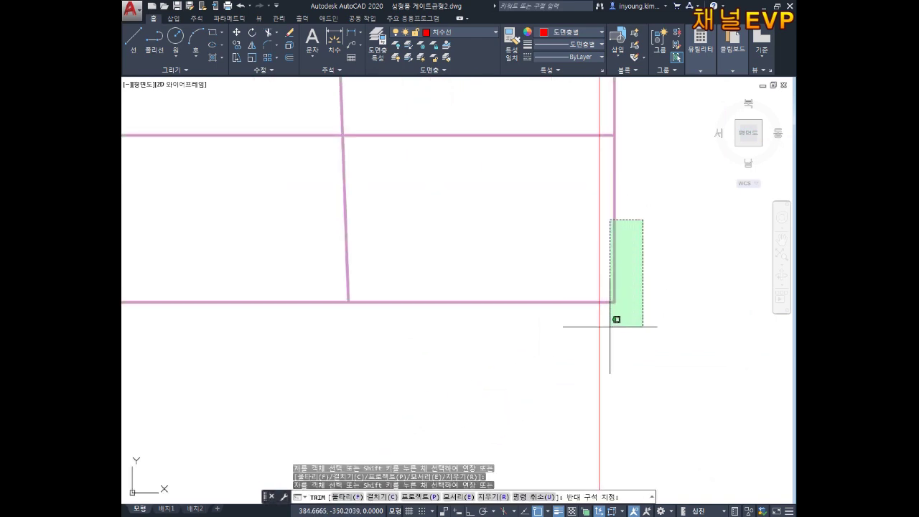
pyautogui.scroll(-2, 390, 266)
pyautogui.scroll(2, 332, 258)
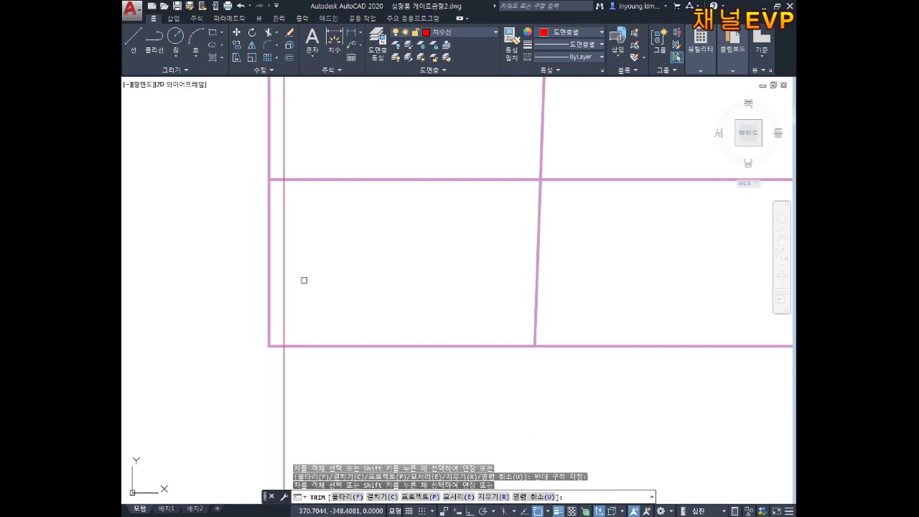
pyautogui.moveTo(266, 328); pyautogui.dragTo(273, 346, button='middle')
pyautogui.press('Escape')
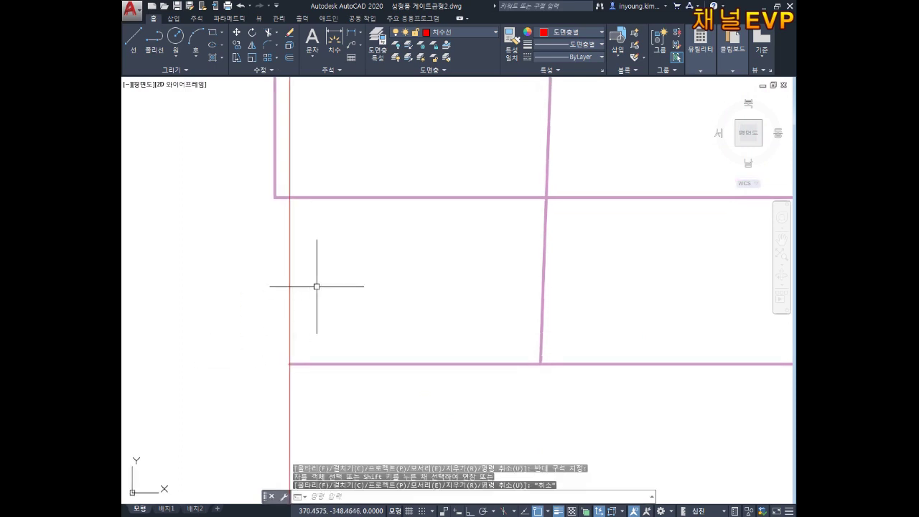
# Using both horizontal lines as cutting edges, trim the red lines above the top and below the bottom edge.
pyautogui.press('Return')
pyautogui.click(418, 168)
pyautogui.click(337, 390)
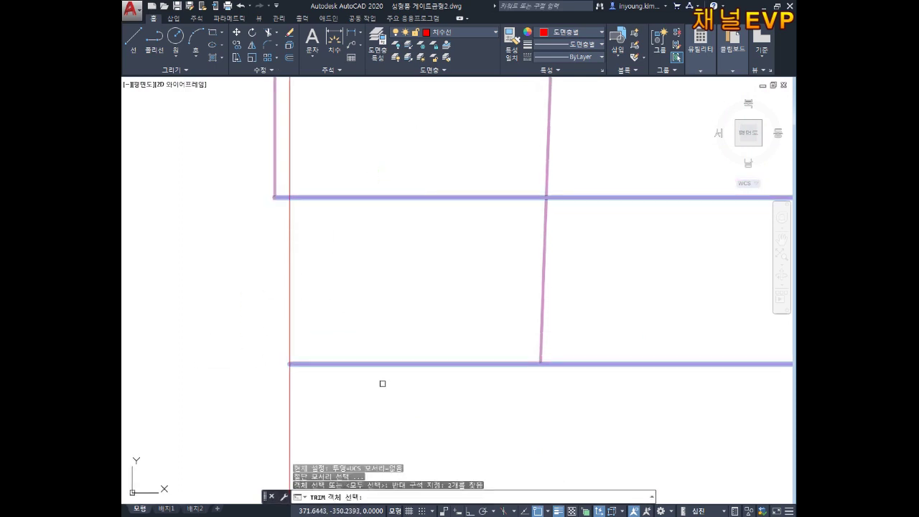
pyautogui.press('Return')
pyautogui.click(291, 155)
pyautogui.moveTo(328, 374); pyautogui.dragTo(268, 409)
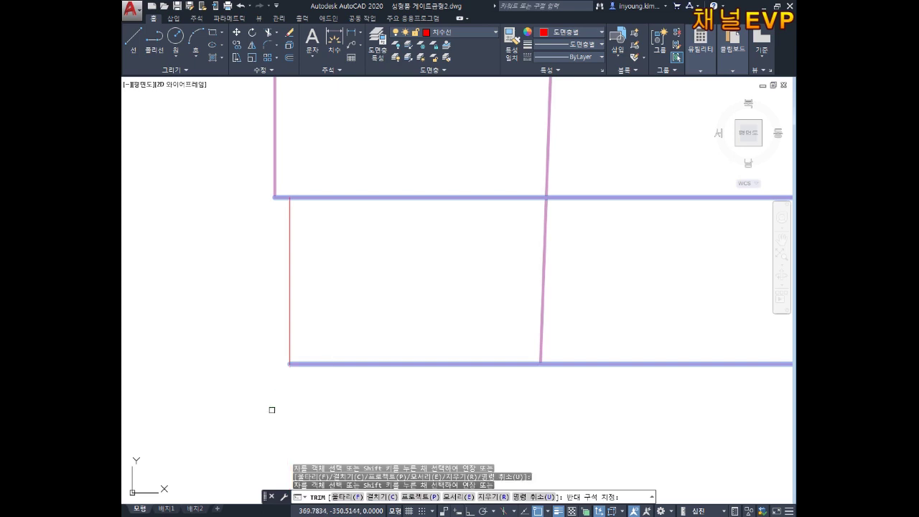
pyautogui.scroll(-2, 230, 342)
pyautogui.moveTo(816, 396); pyautogui.dragTo(718, 361, button='middle')
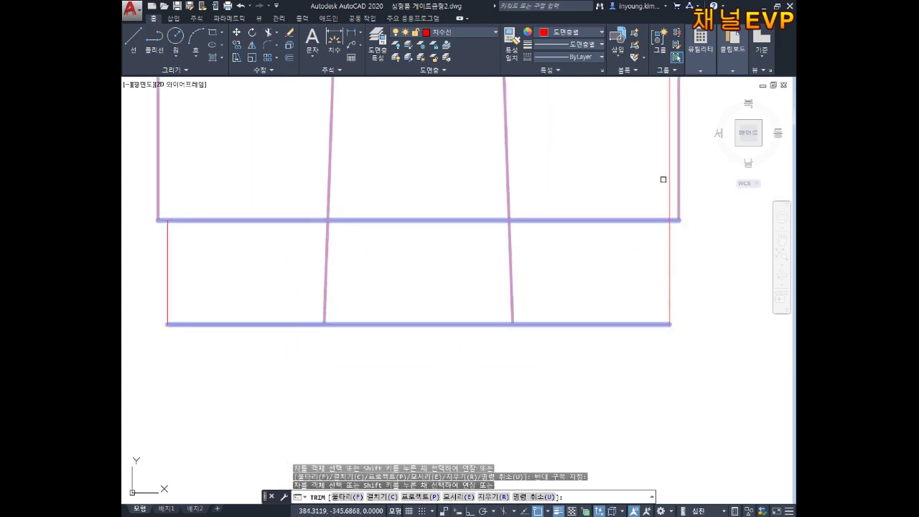
pyautogui.press('Escape')
pyautogui.press('Escape')
pyautogui.scroll(-2, 662, 299)
pyautogui.press('Escape')
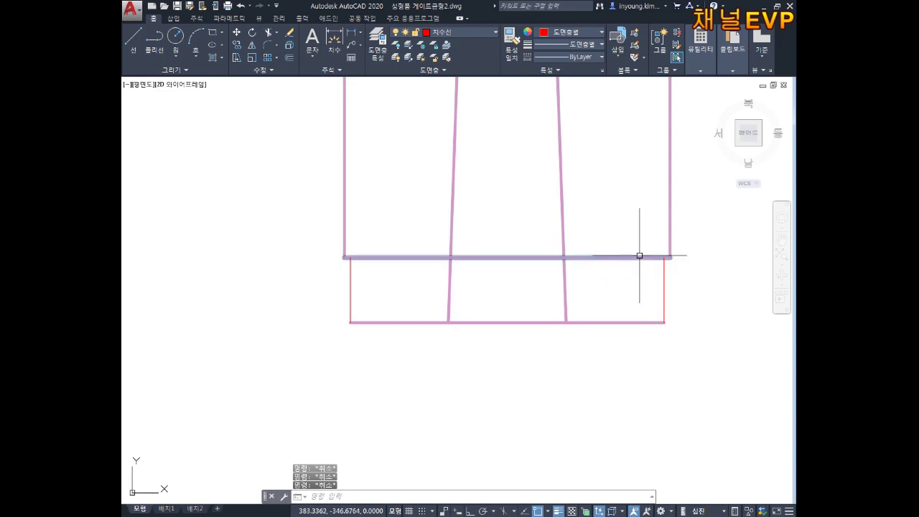
# Trim the left part of the leftover horizontal line and delete its remaining right piece.
pyautogui.scroll(2, 638, 257)
pyautogui.click(632, 257)
pyautogui.press('Escape')
pyautogui.scroll(3, 702, 255)
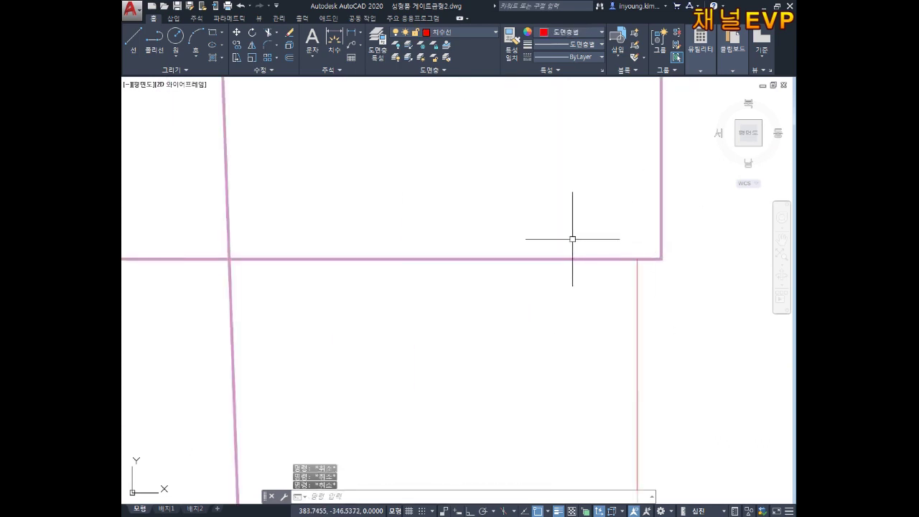
pyautogui.press('space')
pyautogui.scroll(-2, 512, 311)
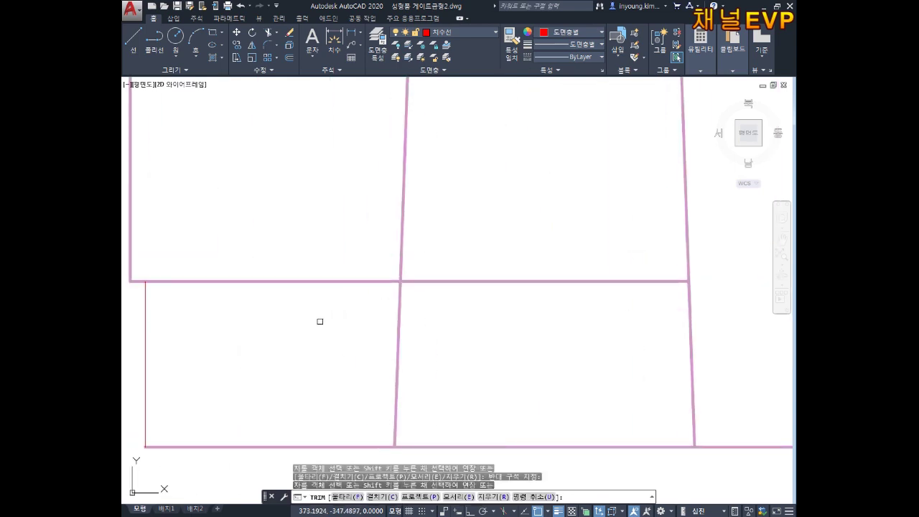
pyautogui.click(323, 281)
pyautogui.press('Escape')
pyautogui.click(539, 257)
pyautogui.click(506, 311)
pyautogui.press('Delete')
pyautogui.scroll(-2, 520, 309)
pyautogui.press('Escape')
pyautogui.press('Escape')
# Select the two short red uprights at the outline's lower corners.
pyautogui.moveTo(521, 309); pyautogui.dragTo(483, 322, button='middle')
pyautogui.click(649, 333)
pyautogui.click(619, 342)
pyautogui.click(337, 335)
pyautogui.click(304, 343)
pyautogui.click(436, 35)
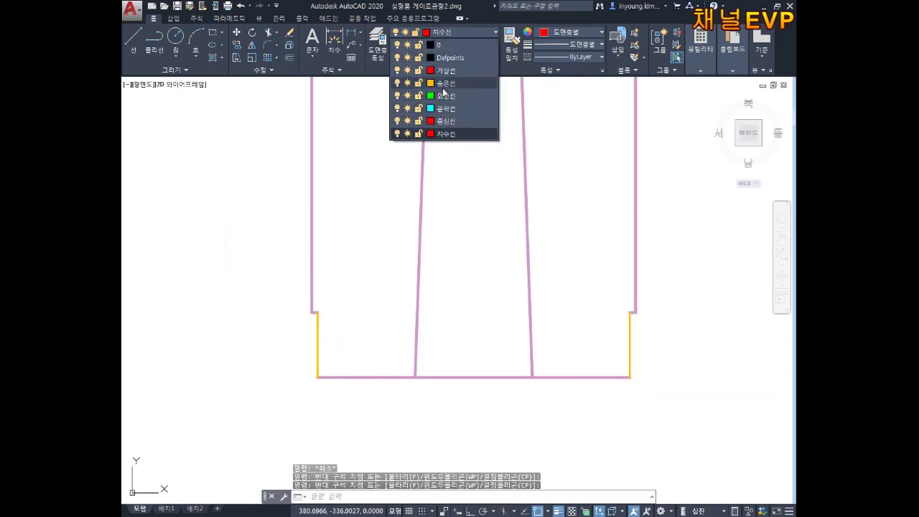
# Move both short uprights to the 외형선 layer and set their colour to ByLayer.
pyautogui.click(445, 96)
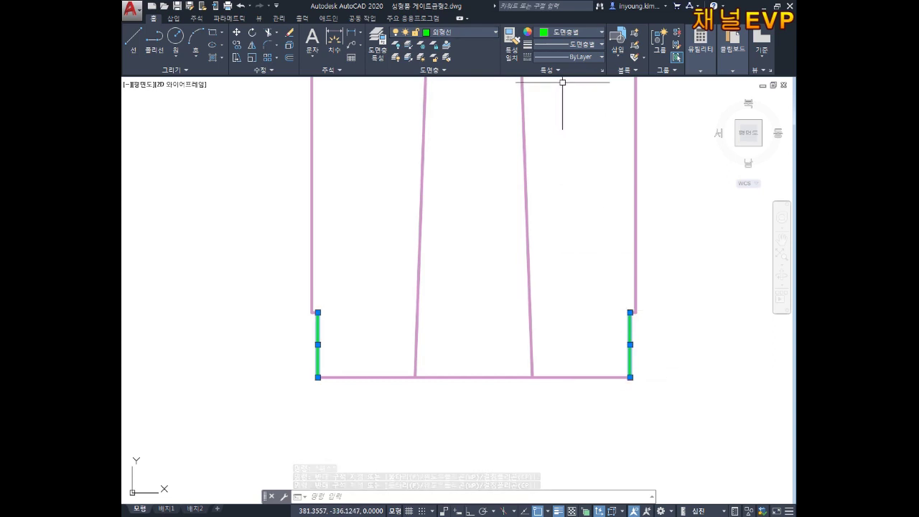
pyautogui.click(571, 33)
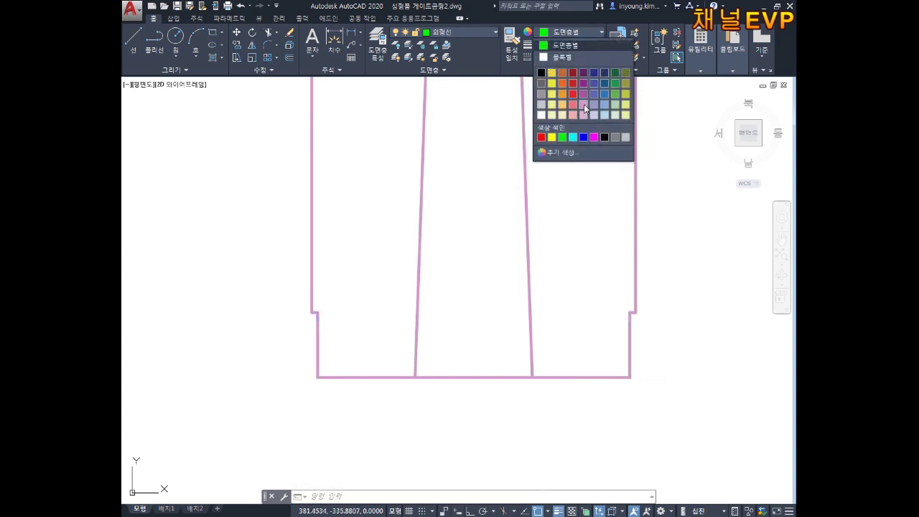
pyautogui.click(565, 45)
pyautogui.press('Escape')
pyautogui.press('Escape')
pyautogui.press('Escape')
pyautogui.moveTo(614, 346); pyautogui.dragTo(628, 333, button='middle')
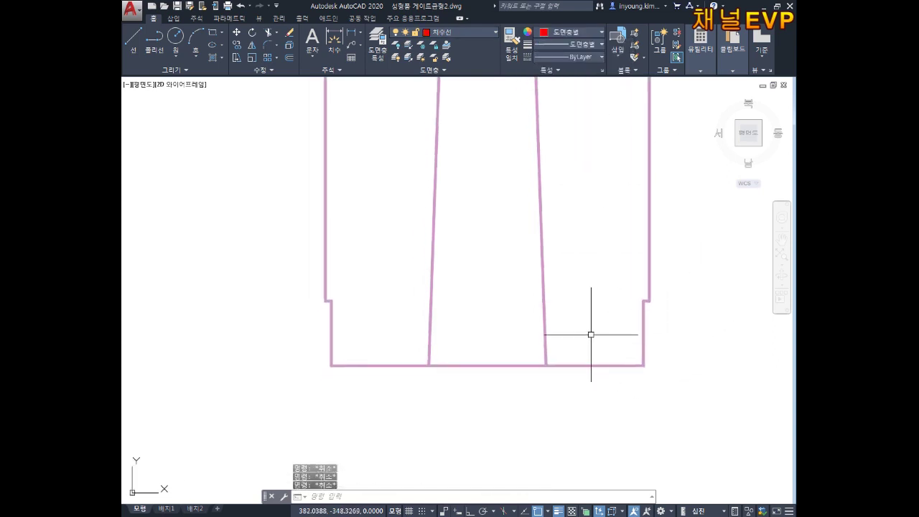
pyautogui.write('l')
pyautogui.press('Escape')
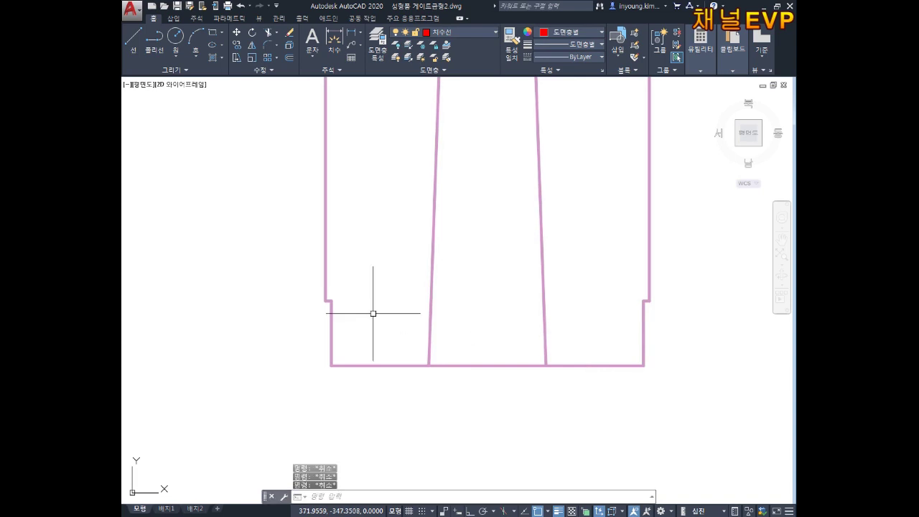
pyautogui.write('l')
pyautogui.press('Return')
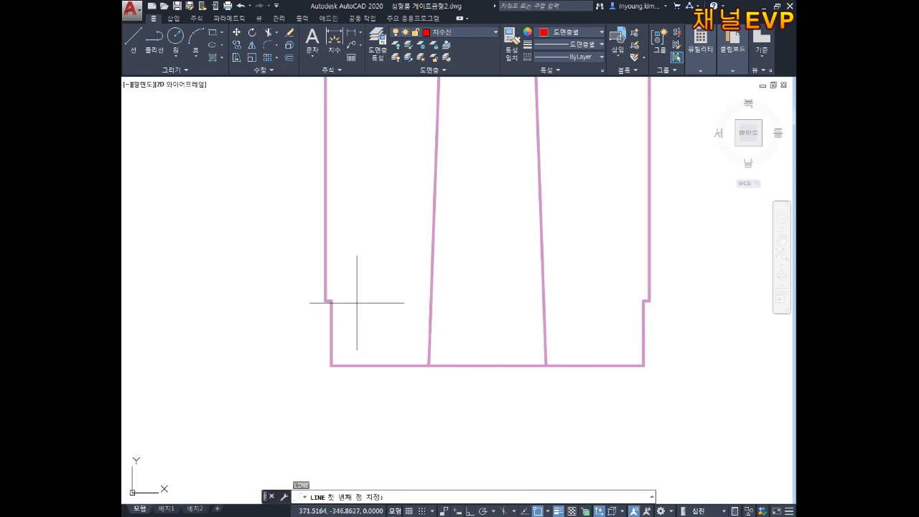
# Draw a line between the left and right step corners and trim out its middle between the tapered lines.
pyautogui.scroll(2, 339, 304)
pyautogui.click(323, 298)
pyautogui.scroll(-1, 397, 296)
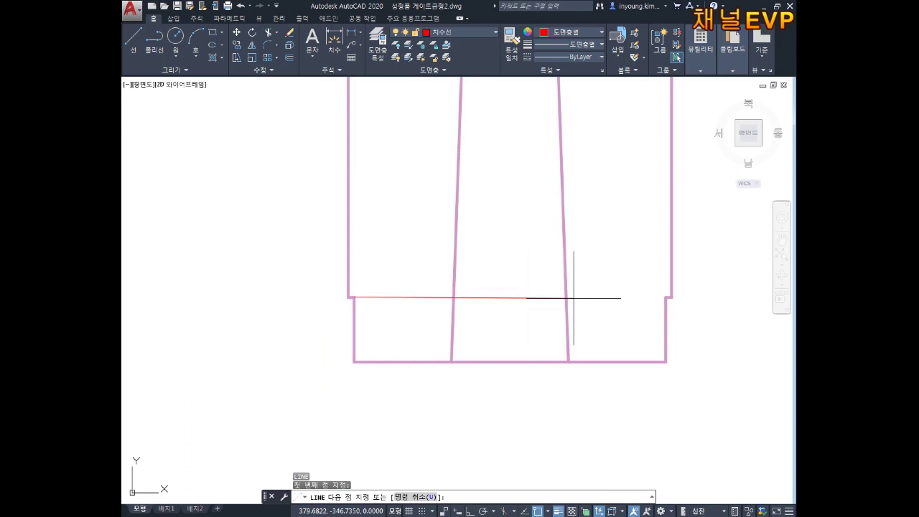
pyautogui.click(666, 296)
pyautogui.press('Escape')
pyautogui.moveTo(494, 323); pyautogui.dragTo(563, 207)
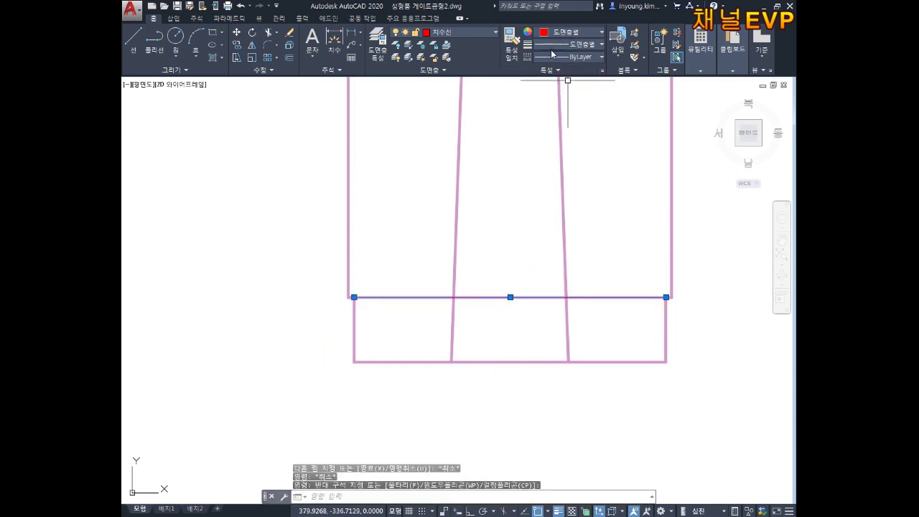
pyautogui.press('Escape')
pyautogui.press('Escape')
pyautogui.write('tr')
pyautogui.press('Escape')
pyautogui.write('tr')
pyautogui.press('Return')
pyautogui.click(530, 296)
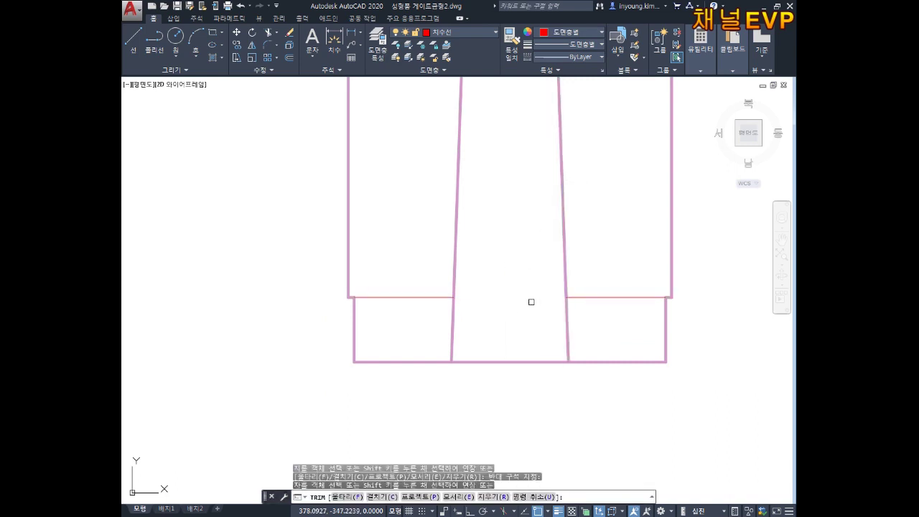
# Put the two remaining short segments on the 숨은선 hidden-line layer.
pyautogui.click(419, 314)
pyautogui.click(418, 315)
pyautogui.click(617, 311)
pyautogui.click(605, 280)
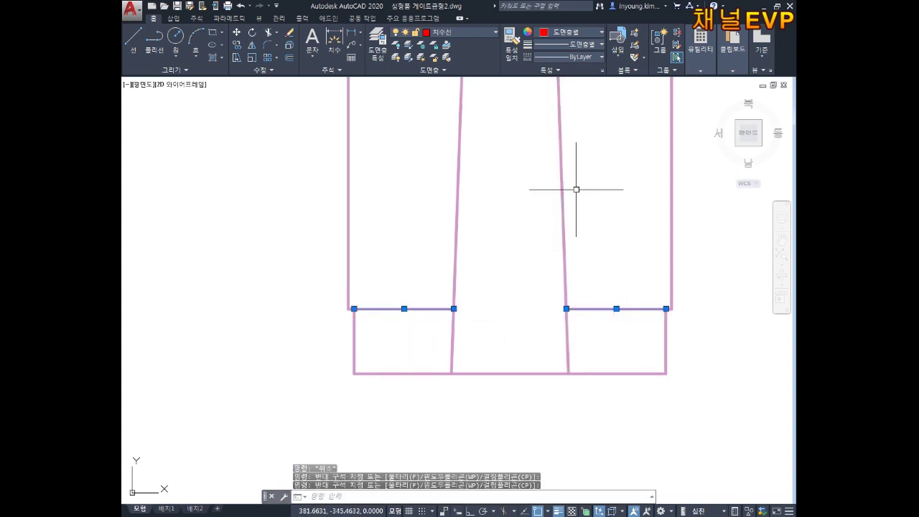
pyautogui.click(438, 32)
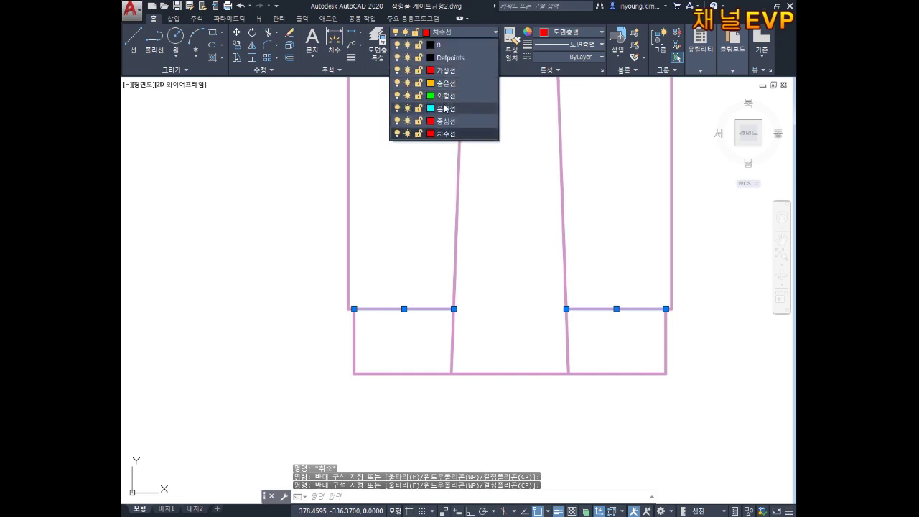
pyautogui.click(445, 82)
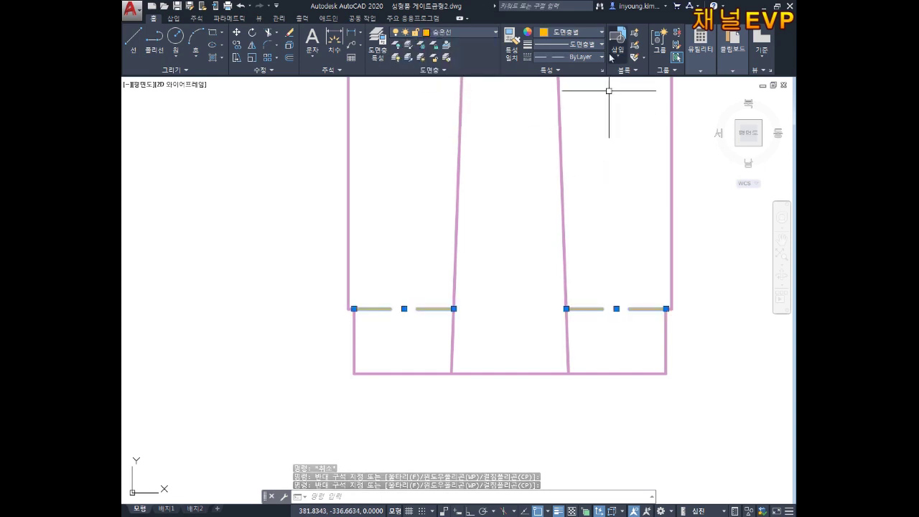
pyautogui.click(568, 33)
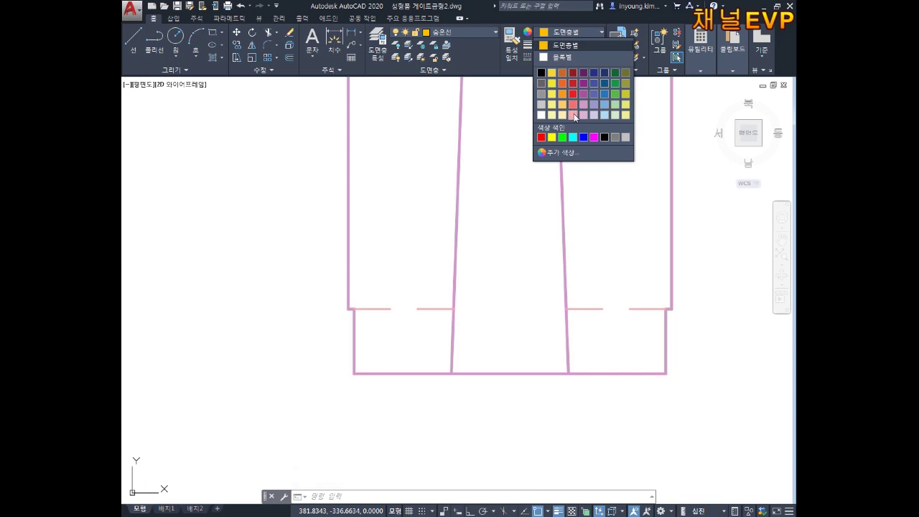
pyautogui.press('Escape')
pyautogui.press('Escape')
pyautogui.press('Escape')
pyautogui.scroll(-3, 619, 216)
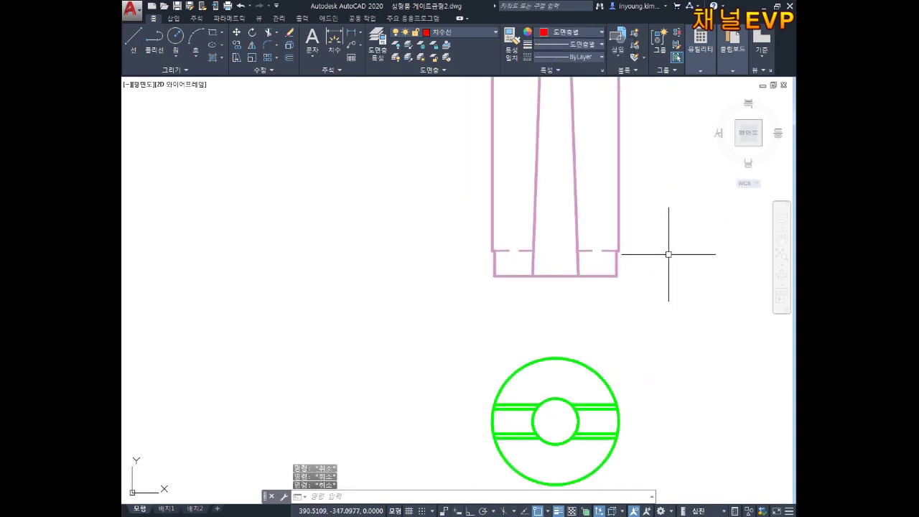
# Delete the left and right dashed segments across the stem.
pyautogui.scroll(2, 593, 294)
pyautogui.click(607, 241)
pyautogui.click(587, 258)
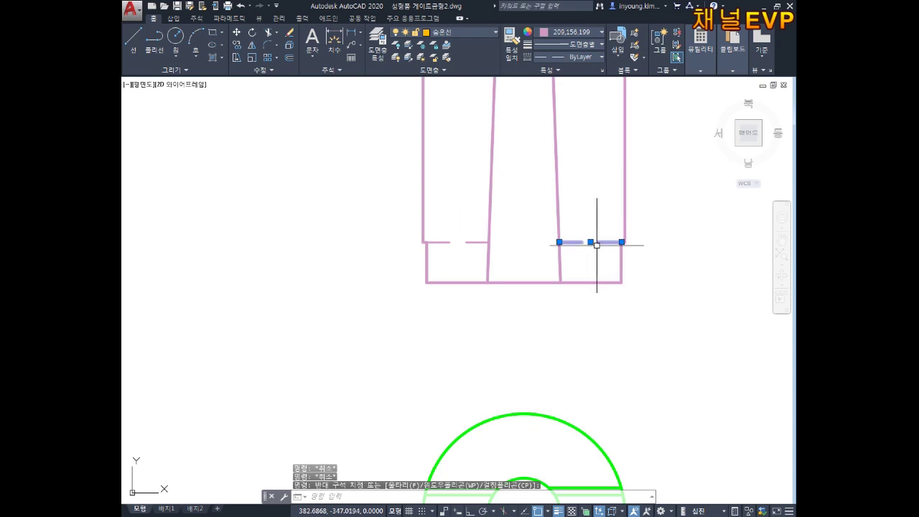
pyautogui.press('Delete')
pyautogui.click(468, 222)
pyautogui.click(432, 251)
pyautogui.press('Delete')
pyautogui.press('Escape')
pyautogui.press('Escape')
# Give the two tapered channel lines a dashed linetype.
pyautogui.scroll(-2, 618, 242)
pyautogui.scroll(-1, 599, 303)
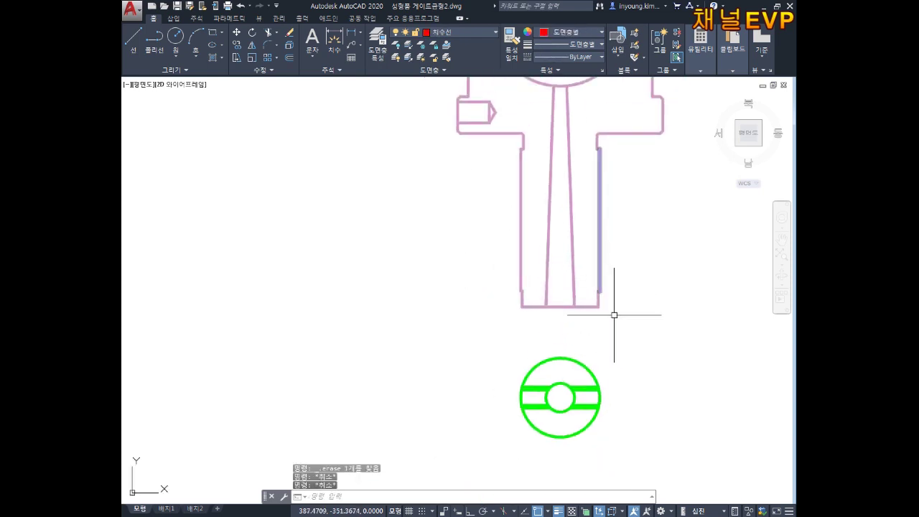
pyautogui.scroll(2, 613, 314)
pyautogui.moveTo(609, 306); pyautogui.dragTo(548, 266, button='middle')
pyautogui.click(547, 198)
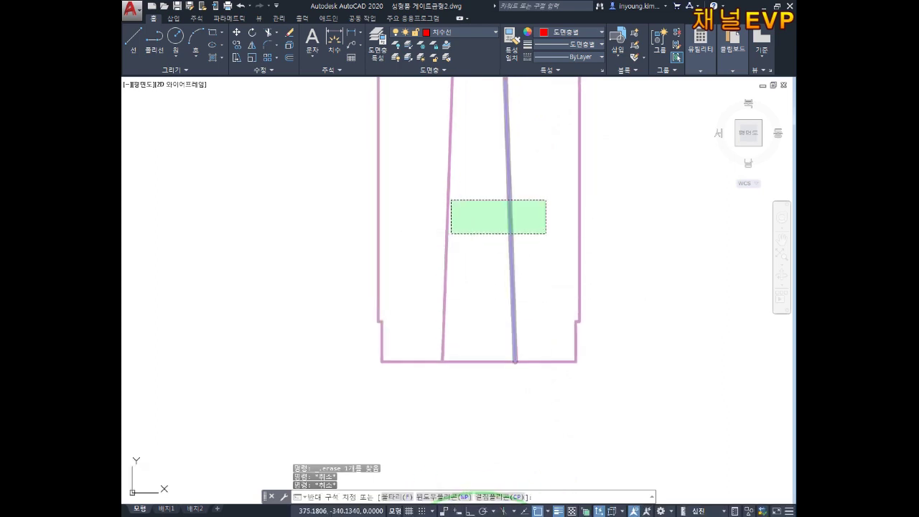
pyautogui.click(455, 231)
pyautogui.click(464, 180)
pyautogui.click(446, 96)
pyautogui.click(446, 34)
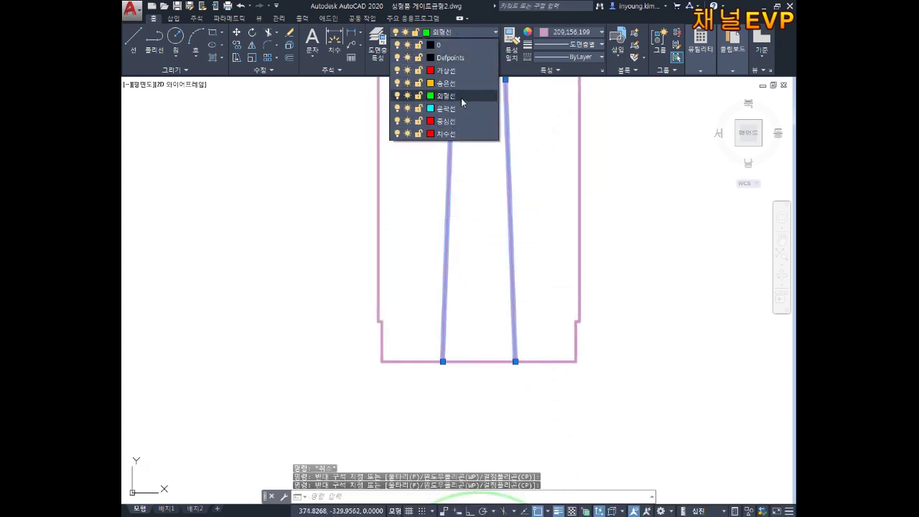
pyautogui.click(640, 95)
pyautogui.click(572, 59)
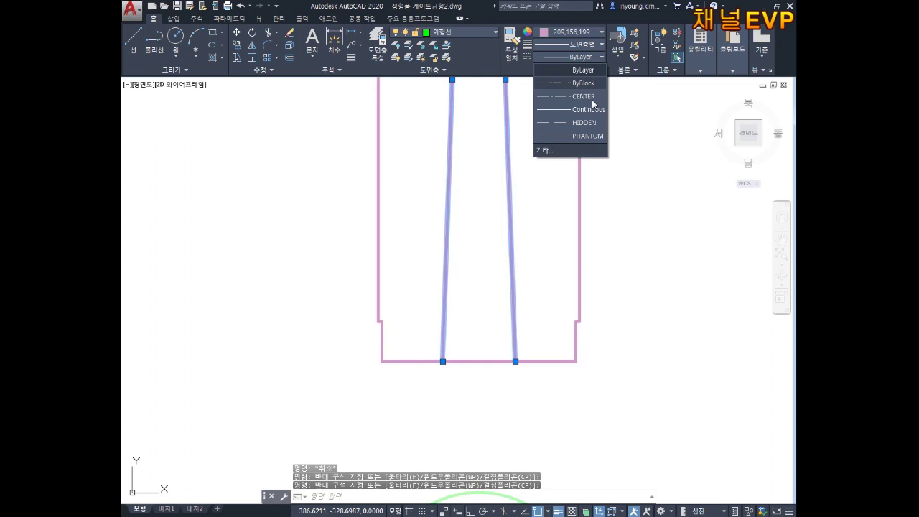
pyautogui.click(584, 121)
pyautogui.press('Escape')
pyautogui.press('Escape')
# Zoom and pan to the stem's base just above the green circular view.
pyautogui.scroll(-3, 646, 219)
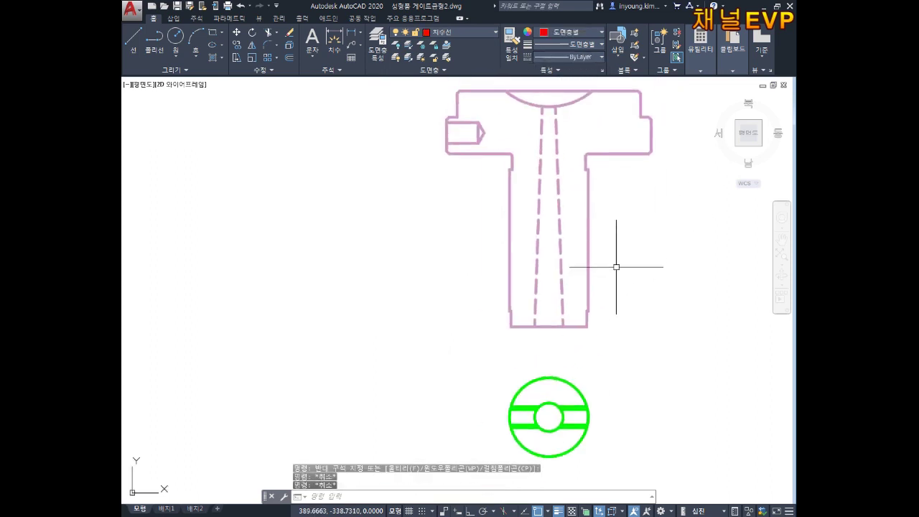
pyautogui.scroll(-1, 618, 286)
pyautogui.scroll(3, 578, 361)
pyautogui.scroll(-2, 570, 297)
pyautogui.moveTo(570, 297); pyautogui.dragTo(570, 277, button='middle')
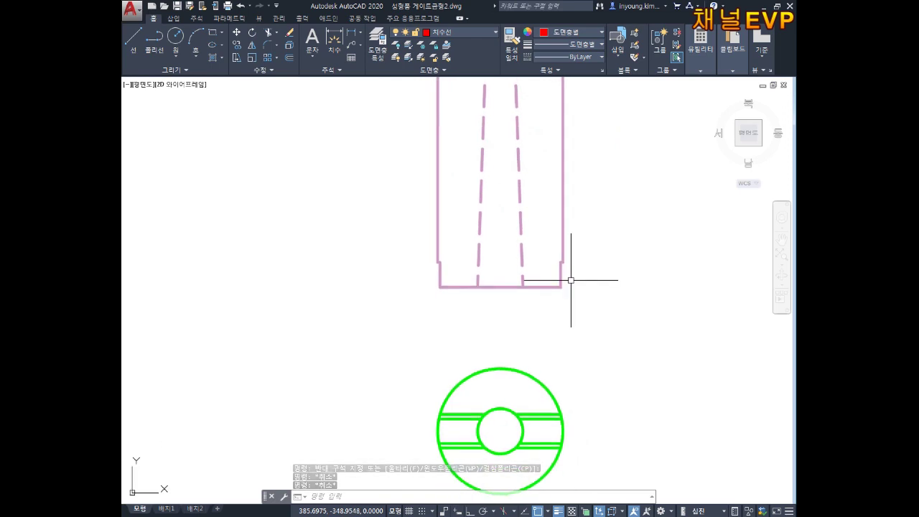
pyautogui.scroll(2, 562, 275)
pyautogui.scroll(-2, 563, 274)
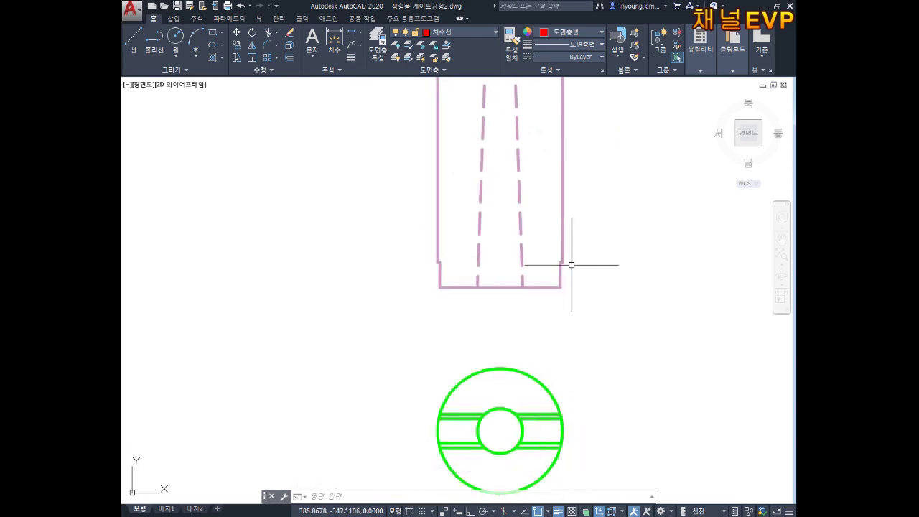
# Draw a horizontal line across the stem between the two wall corners.
pyautogui.write('l')
pyautogui.press('Return')
pyautogui.scroll(3, 459, 272)
pyautogui.scroll(2, 451, 287)
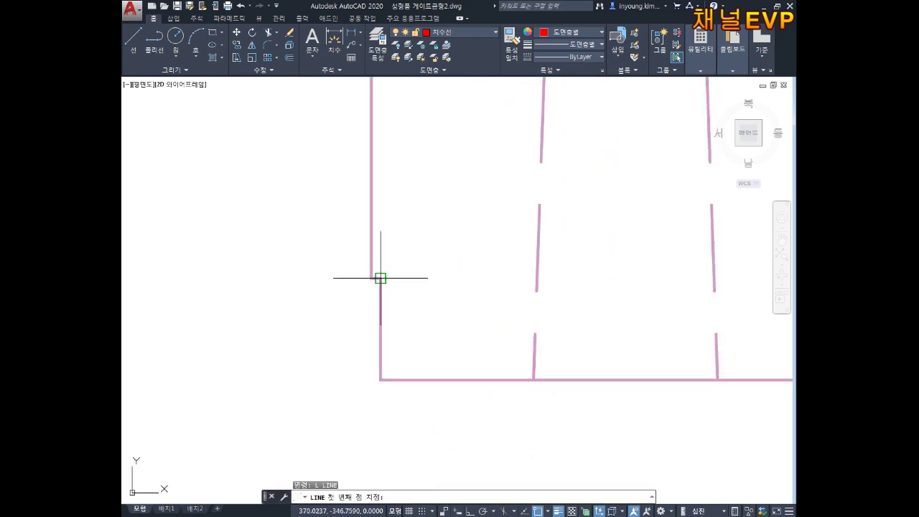
pyautogui.click(380, 278)
pyautogui.moveTo(380, 278); pyautogui.dragTo(144, 271, button='middle')
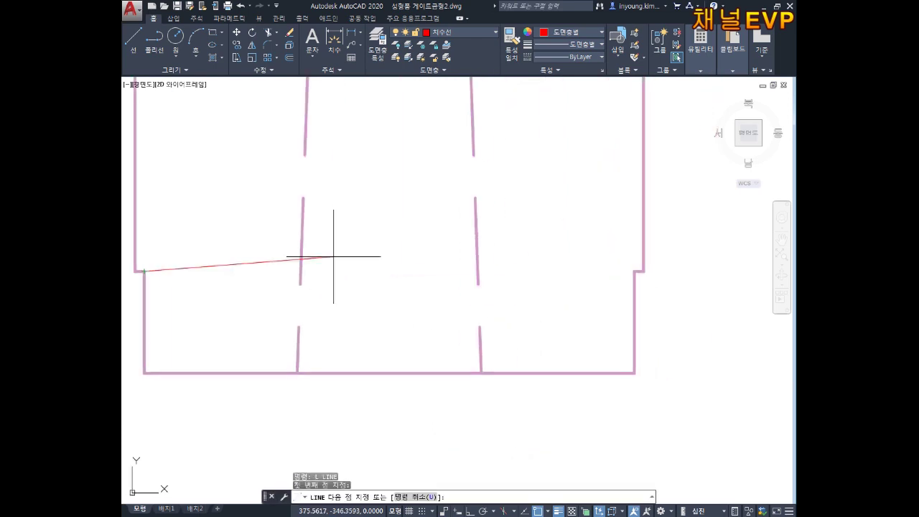
pyautogui.click(634, 272)
pyautogui.press('Escape')
pyautogui.click(451, 236)
pyautogui.click(403, 285)
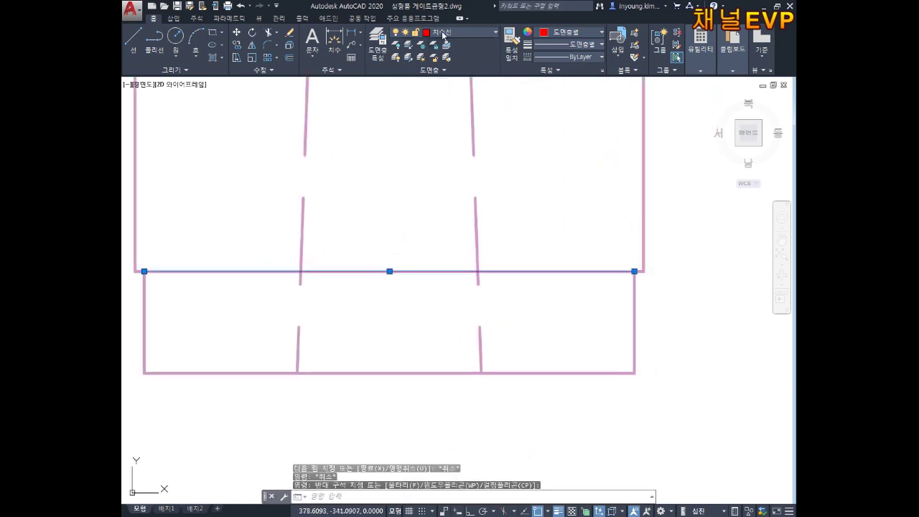
# Put the new line on the 숨은선 layer with pink colour 209,156,199.
pyautogui.click(443, 35)
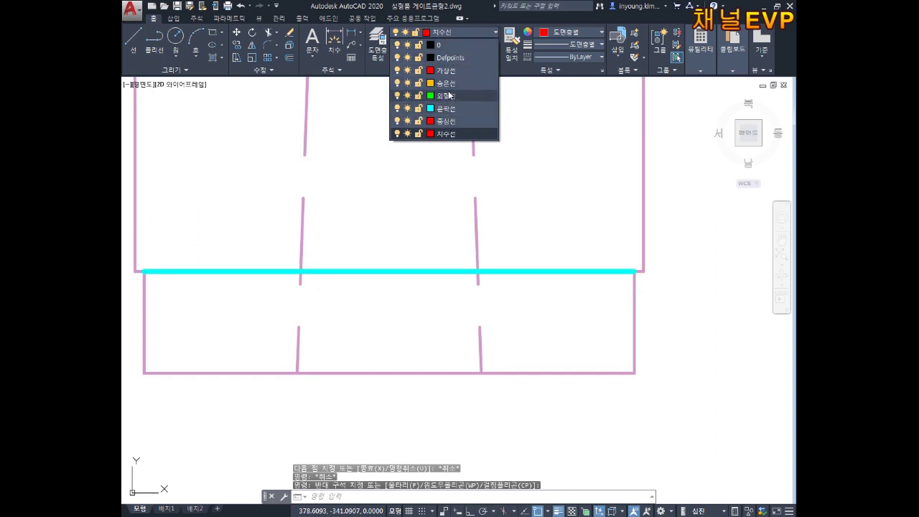
pyautogui.click(445, 84)
pyautogui.moveTo(591, 113); pyautogui.dragTo(615, 142, button='middle')
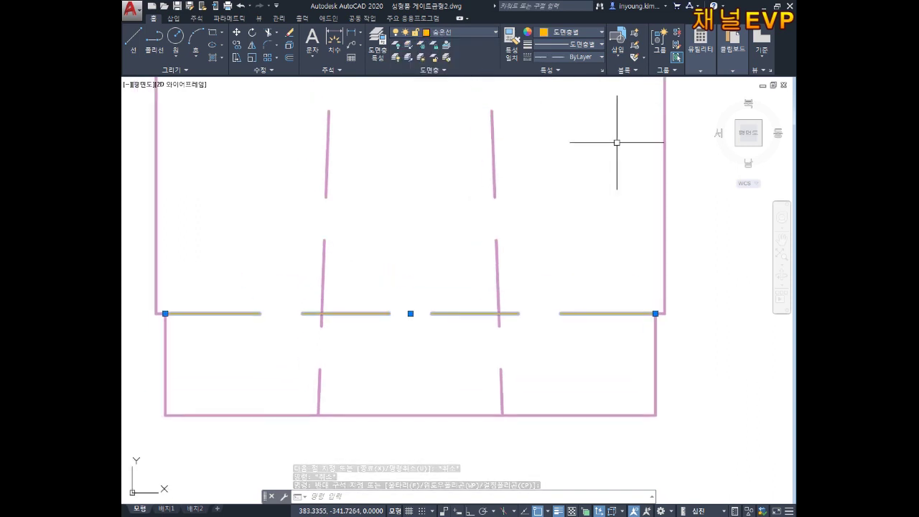
pyautogui.scroll(-2, 611, 159)
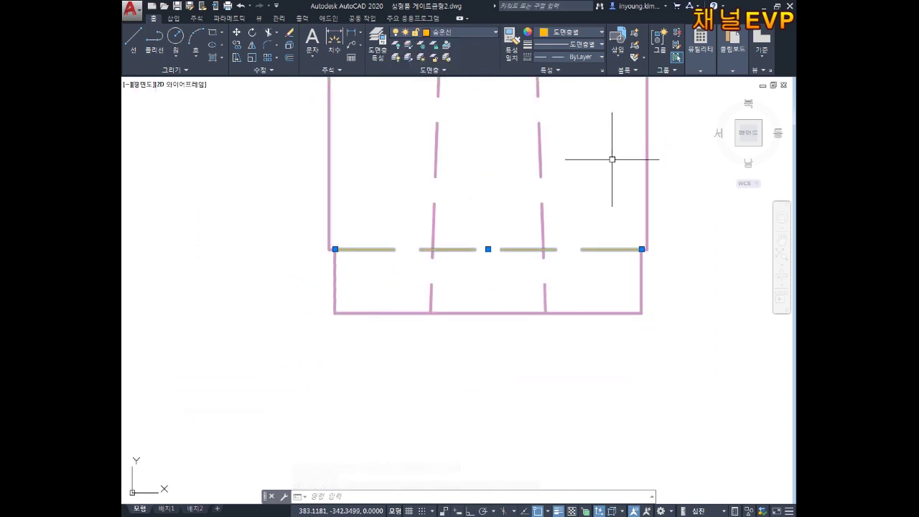
pyautogui.click(576, 33)
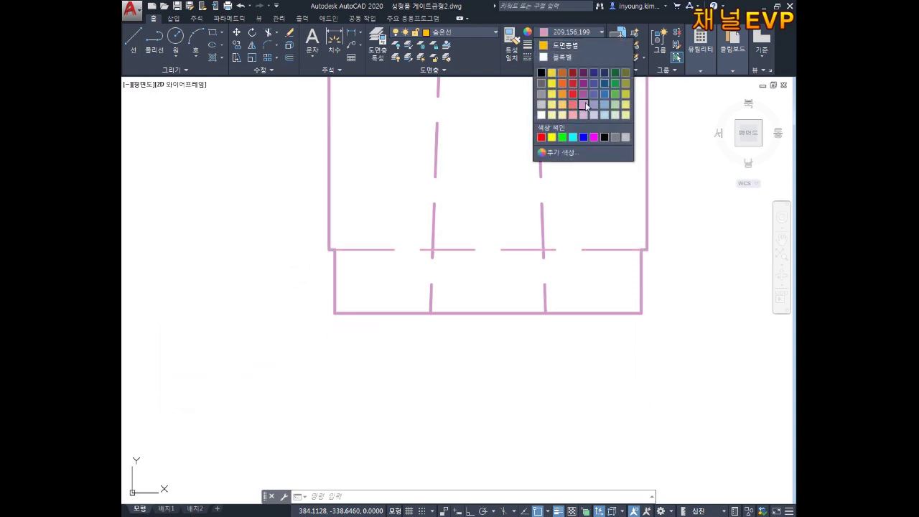
pyautogui.click(610, 79)
pyautogui.press('Escape')
pyautogui.press('Escape')
# Trim away the dashed line's middle span between the two bore lines.
pyautogui.write('tr')
pyautogui.press('Return')
pyautogui.press('Return')
pyautogui.moveTo(496, 239); pyautogui.dragTo(517, 260)
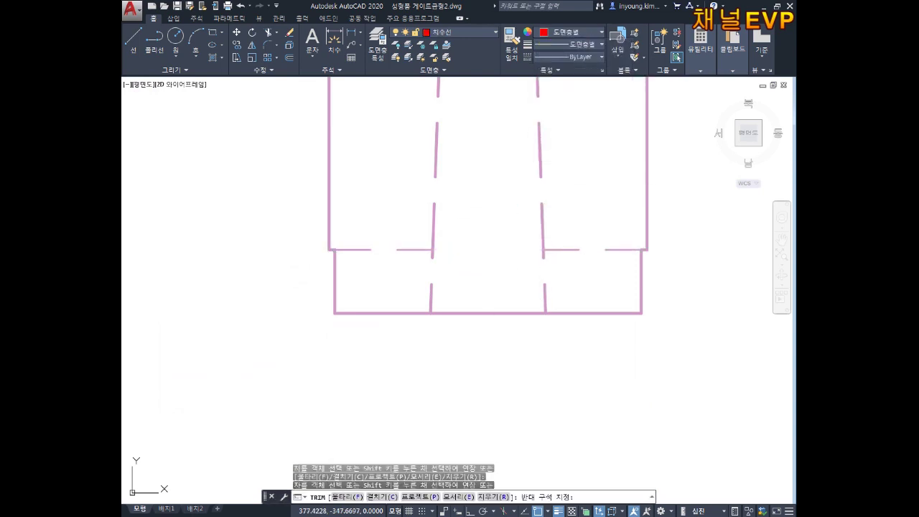
pyautogui.press('Escape')
pyautogui.press('Escape')
pyautogui.scroll(-2, 620, 185)
pyautogui.scroll(-4, 631, 229)
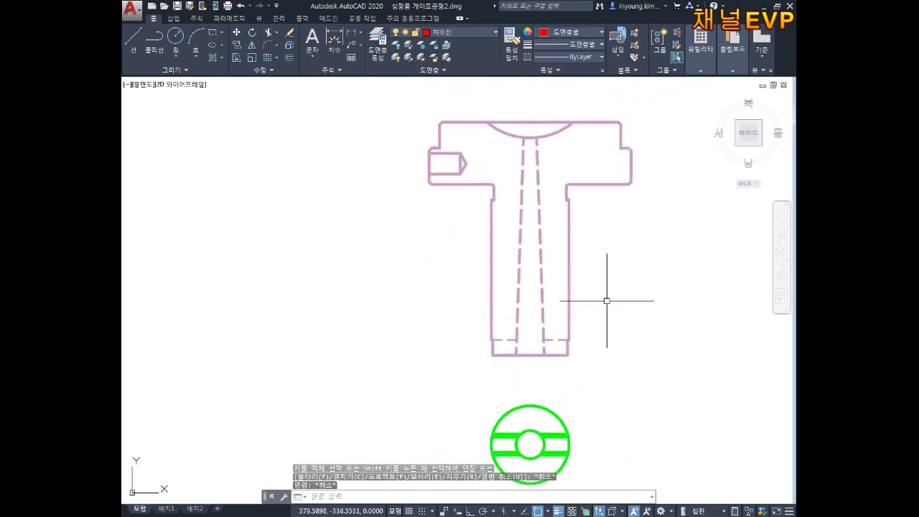
pyautogui.moveTo(584, 328); pyautogui.dragTo(550, 336, button='middle')
pyautogui.scroll(5, 535, 291)
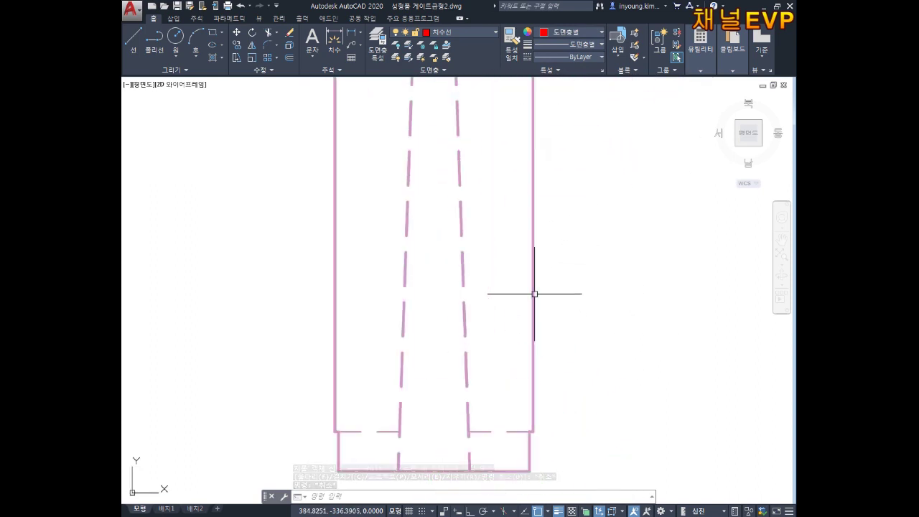
pyautogui.scroll(-2, 538, 294)
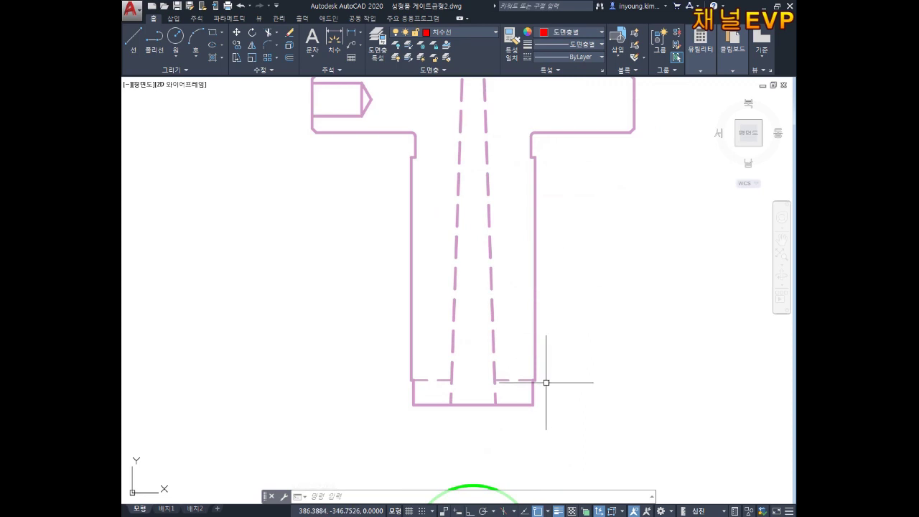
pyautogui.scroll(-3, 553, 292)
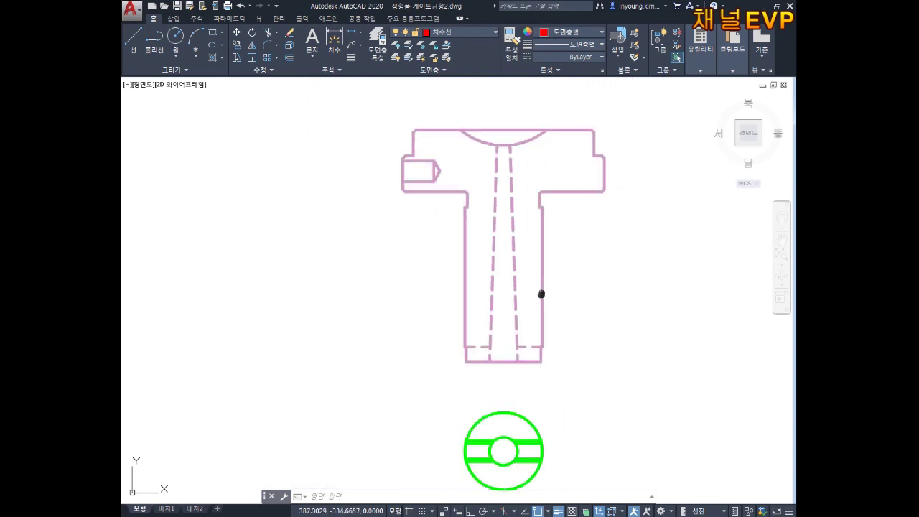
pyautogui.scroll(3, 432, 363)
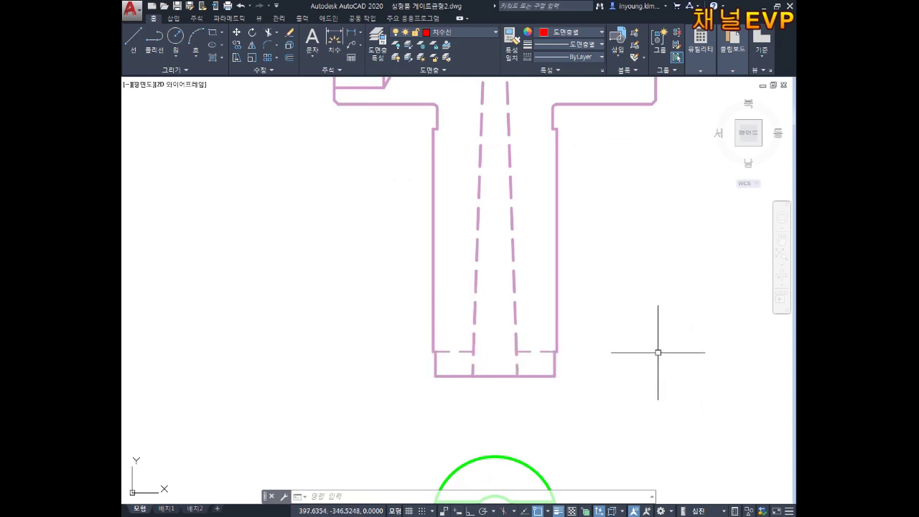
pyautogui.scroll(-2, 643, 340)
pyautogui.scroll(-2, 570, 361)
pyautogui.scroll(4, 558, 313)
pyautogui.scroll(-3, 558, 314)
pyautogui.moveTo(558, 313); pyautogui.dragTo(544, 324, button='middle')
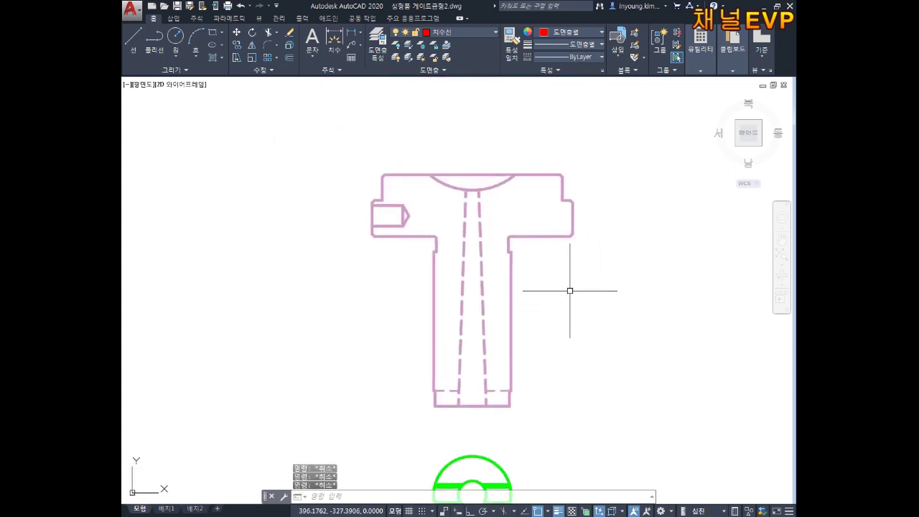
# Turn the T-shaped part's objects into block 스프루부싱정면2, with its base point on the part.
pyautogui.write('b')
pyautogui.press('Return')
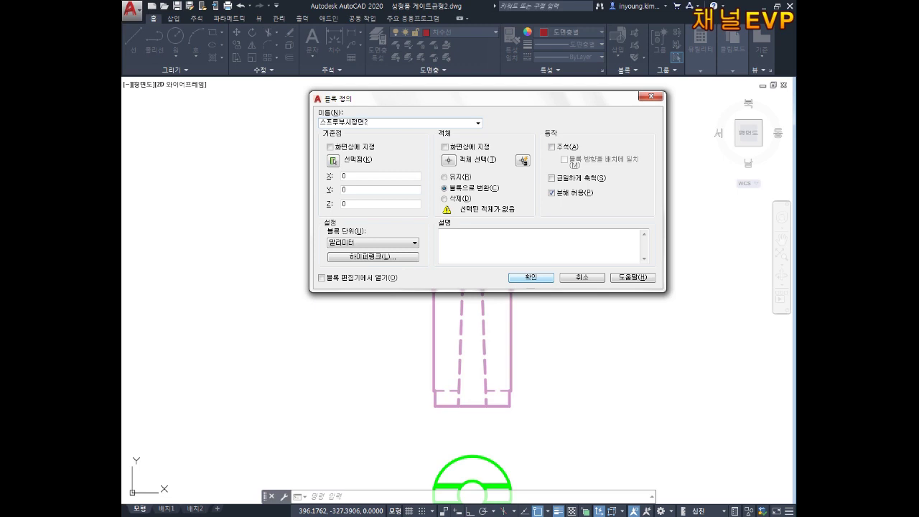
pyautogui.click(334, 161)
pyautogui.click(472, 190)
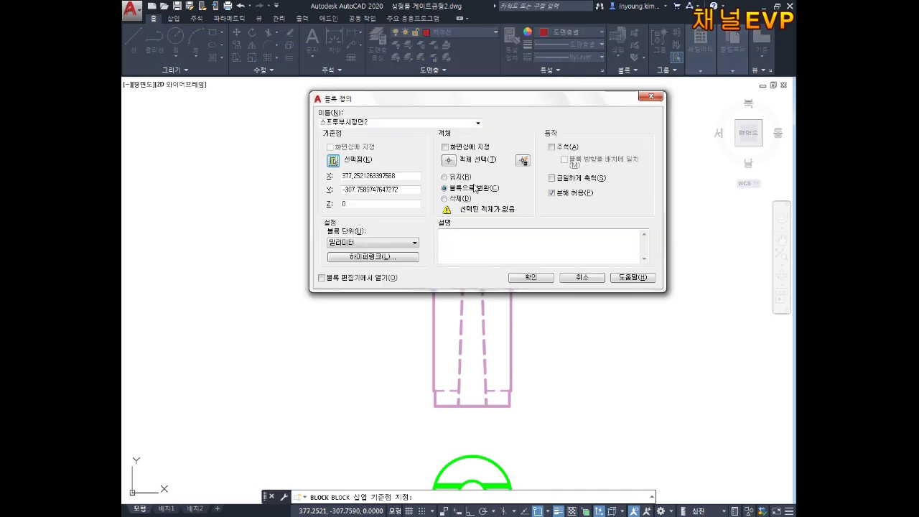
pyautogui.click(450, 162)
pyautogui.click(615, 135)
pyautogui.click(285, 481)
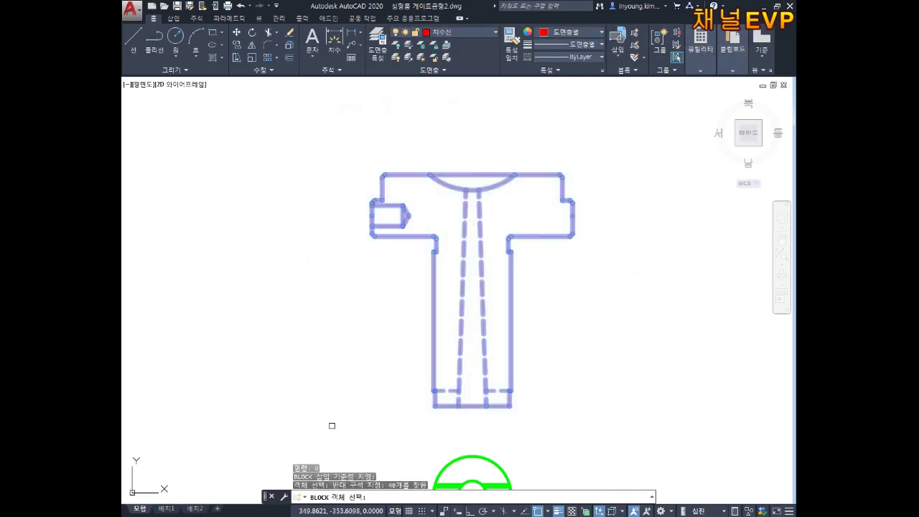
pyautogui.press('Return')
pyautogui.click(529, 277)
# Start MOVE and select the new block.
pyautogui.press('Escape')
pyautogui.press('Escape')
pyautogui.press('Escape')
pyautogui.write('ㅡ')
pyautogui.press('Return')
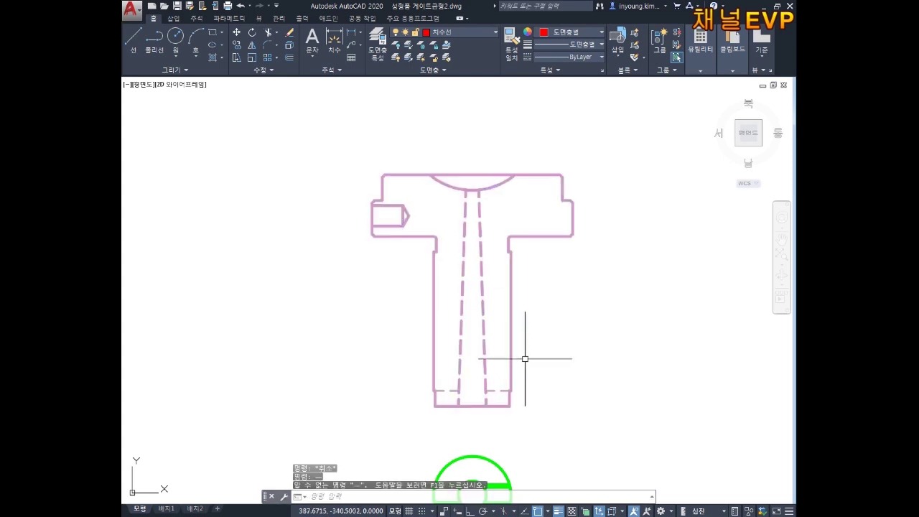
pyautogui.write('m')
pyautogui.press('Return')
pyautogui.click(535, 360)
pyautogui.click(488, 405)
pyautogui.press('Return')
pyautogui.scroll(4, 475, 409)
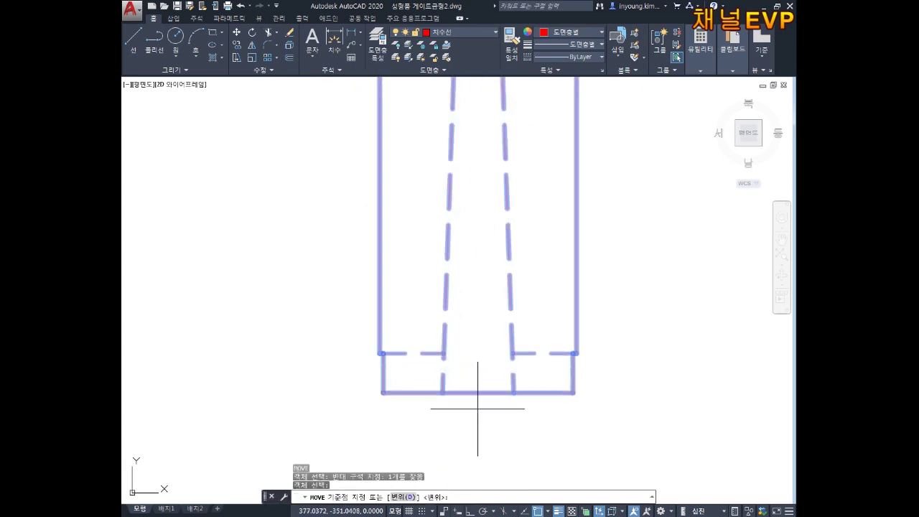
# Pick a move base point on the block, then cancel the move.
pyautogui.click(478, 394)
pyautogui.scroll(-3, 359, 258)
pyautogui.scroll(-2, 430, 287)
pyautogui.scroll(5, 422, 304)
pyautogui.scroll(5, 422, 304)
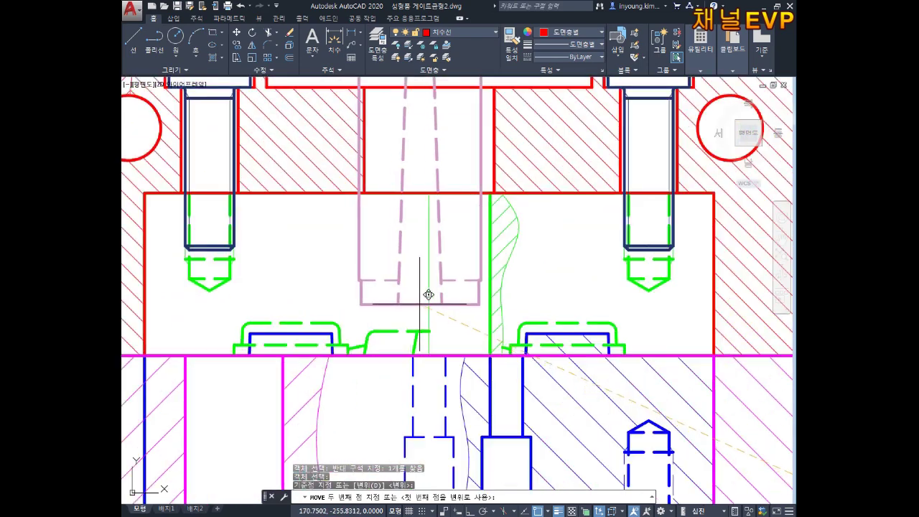
pyautogui.press('Escape')
pyautogui.press('Escape')
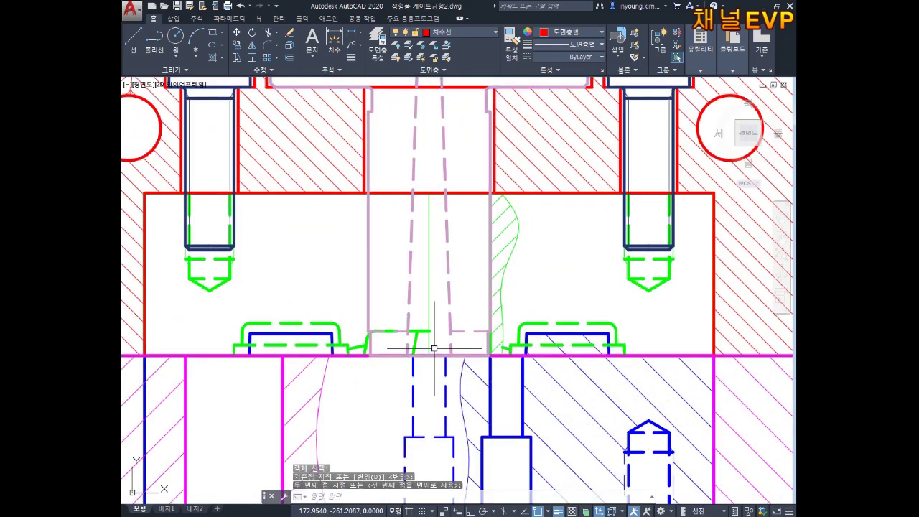
pyautogui.scroll(3, 396, 343)
pyautogui.scroll(1, 361, 352)
pyautogui.scroll(1, 448, 319)
# Select the pink block, then clear the selection and pending commands.
pyautogui.click(453, 311)
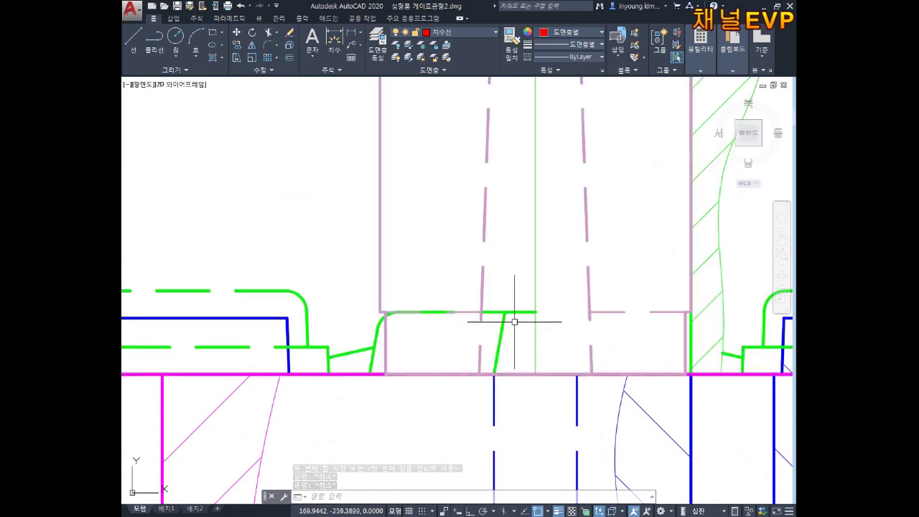
pyautogui.click(589, 313)
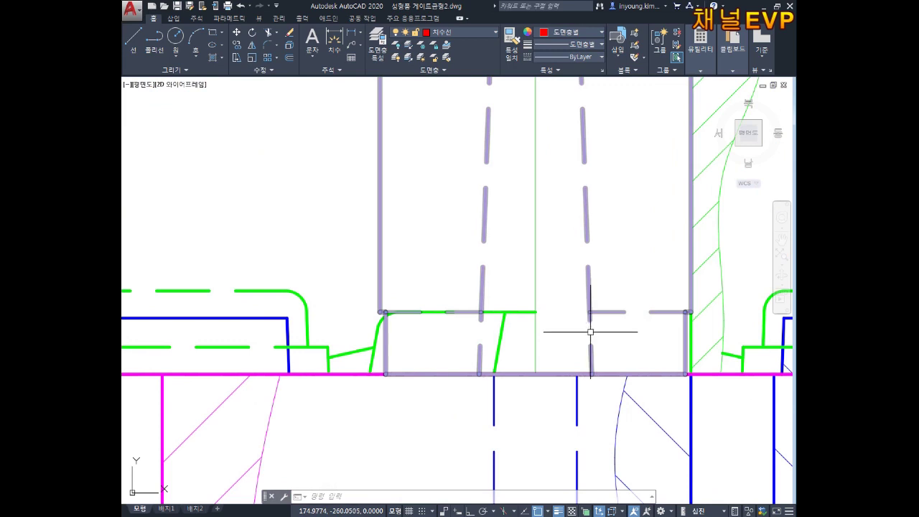
pyautogui.press('Escape')
pyautogui.scroll(-2, 549, 325)
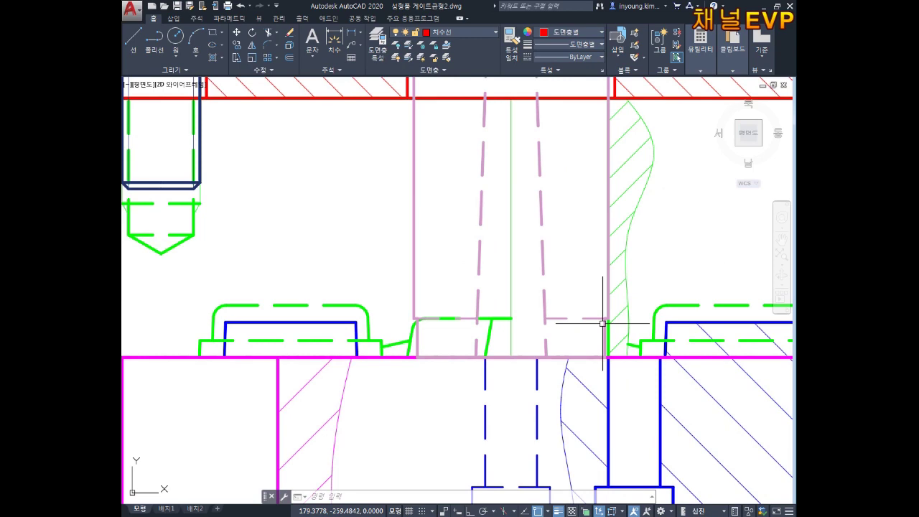
pyautogui.press('Escape')
pyautogui.press('Escape')
pyautogui.press('Escape')
pyautogui.scroll(-4, 551, 281)
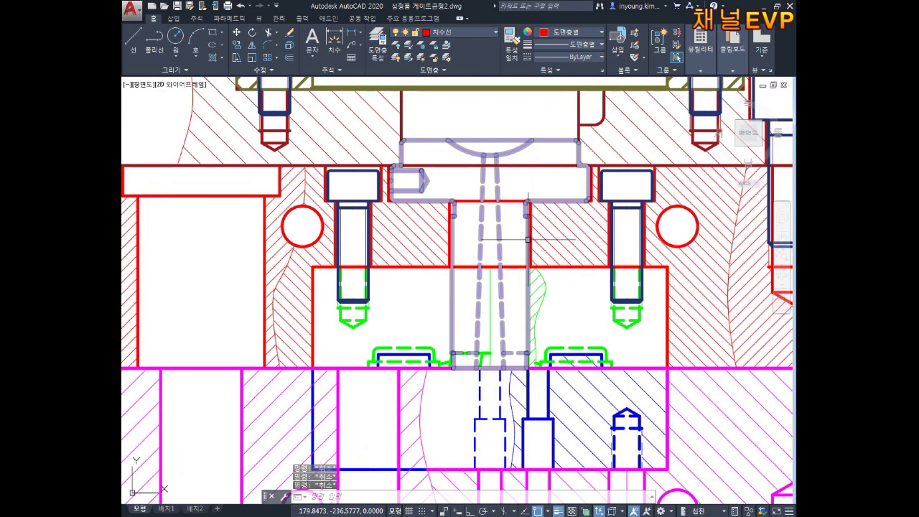
# Attempt to move the gate bushing block with MOVE, cancelling both tries.
pyautogui.write('m')
pyautogui.press('Return')
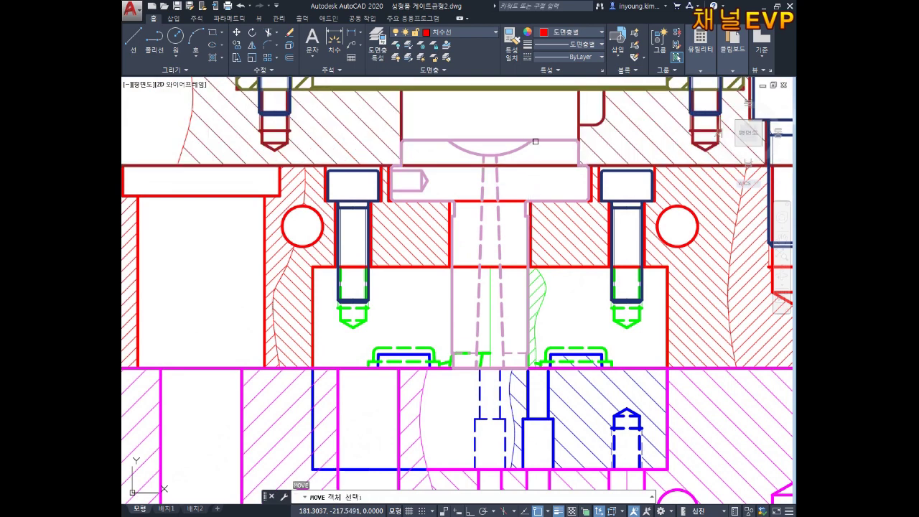
pyautogui.click(535, 142)
pyautogui.press('Escape')
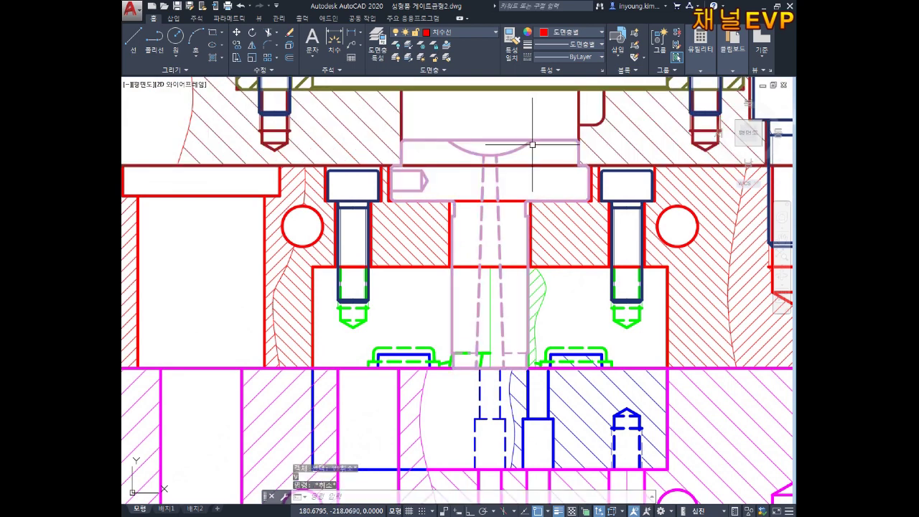
pyautogui.write('m')
pyautogui.press('Return')
pyautogui.click(530, 144)
pyautogui.press('Return')
pyautogui.click(535, 134)
pyautogui.press('Escape')
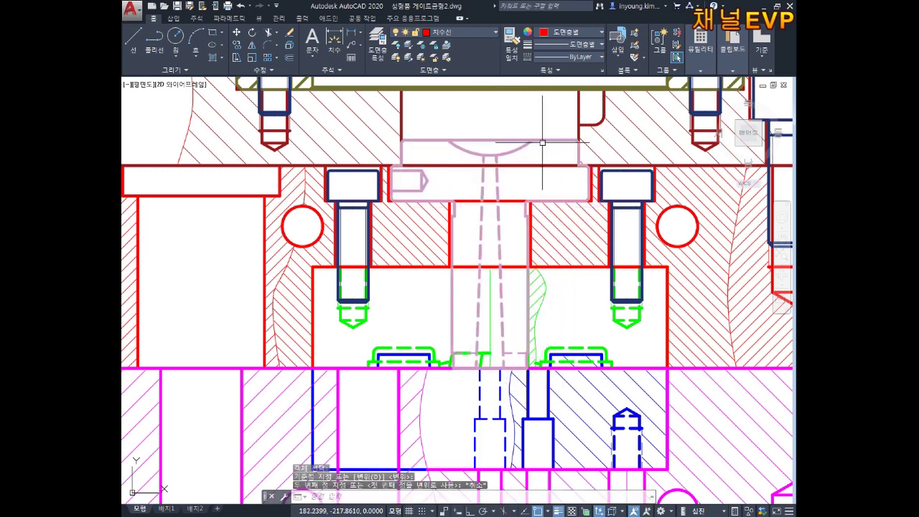
# Select the gate bushing in the assembly and move it from a chosen base point.
pyautogui.moveTo(600, 113); pyautogui.dragTo(586, 166, button='middle')
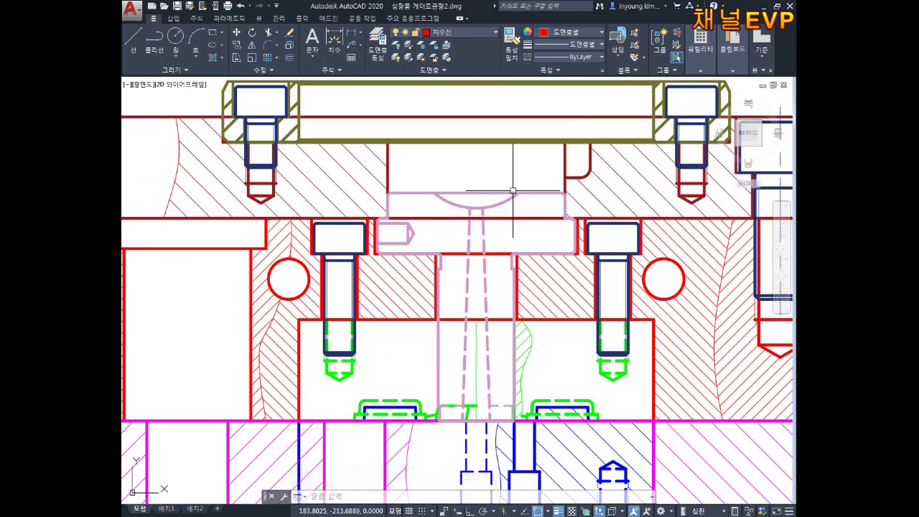
pyautogui.scroll(1, 567, 158)
pyautogui.scroll(1, 537, 175)
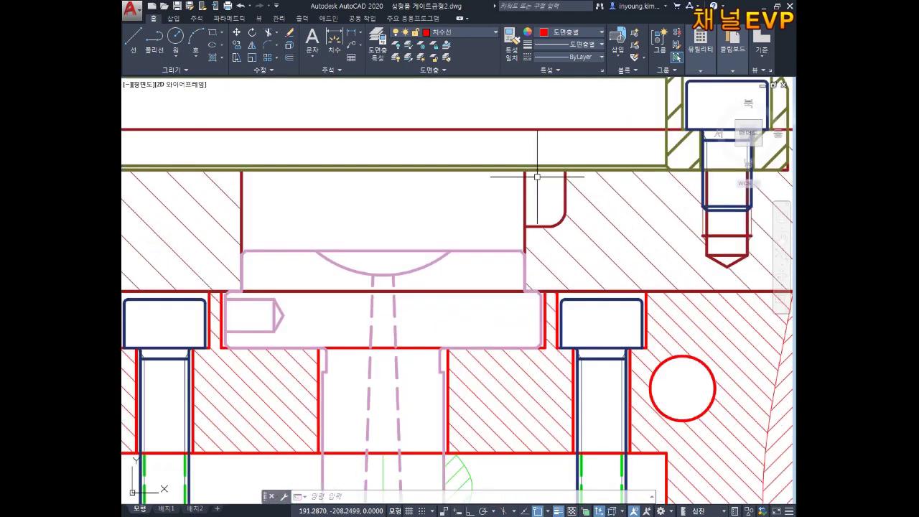
pyautogui.scroll(-1, 564, 188)
pyautogui.scroll(-1, 502, 215)
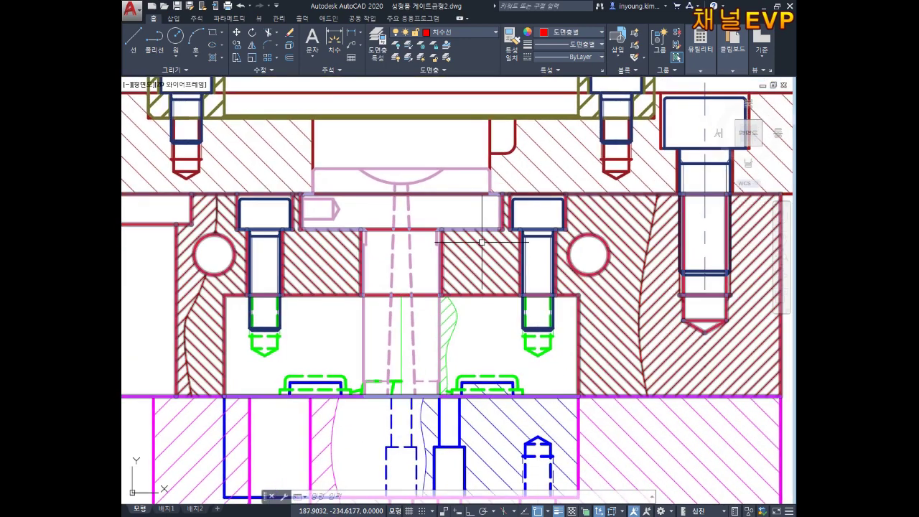
pyautogui.press('Escape')
pyautogui.press('Escape')
pyautogui.press('Escape')
pyautogui.click(474, 278)
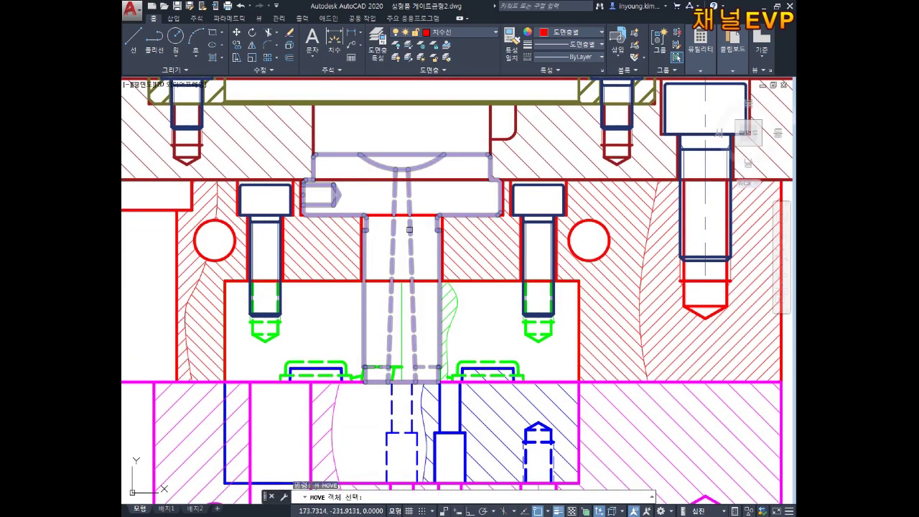
pyautogui.write('m')
pyautogui.press('Return')
pyautogui.click(420, 256)
pyautogui.scroll(-5, 499, 295)
pyautogui.moveTo(499, 294); pyautogui.dragTo(300, 156, button='middle')
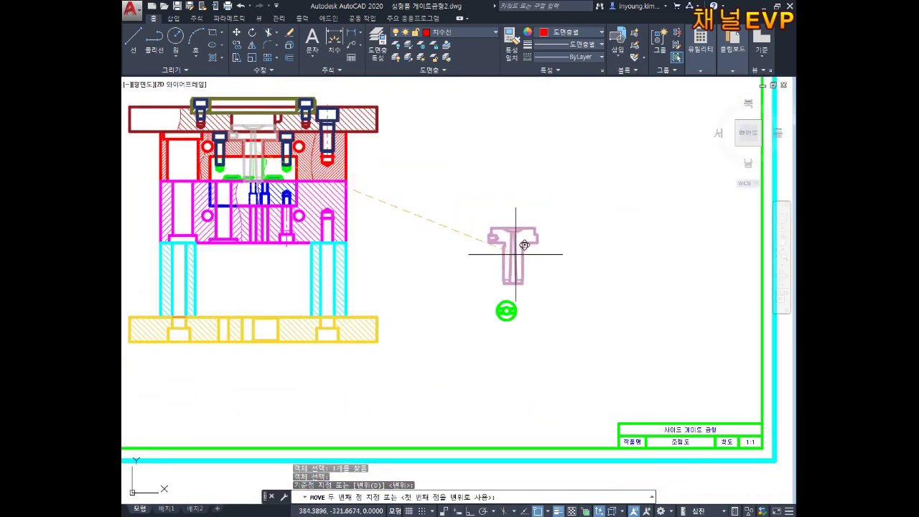
# Place the gate bushing in the empty area right of the assembly.
pyautogui.scroll(4, 513, 246)
pyautogui.click(506, 244)
pyautogui.click(546, 188)
pyautogui.press('Escape')
pyautogui.press('Escape')
pyautogui.press('Escape')
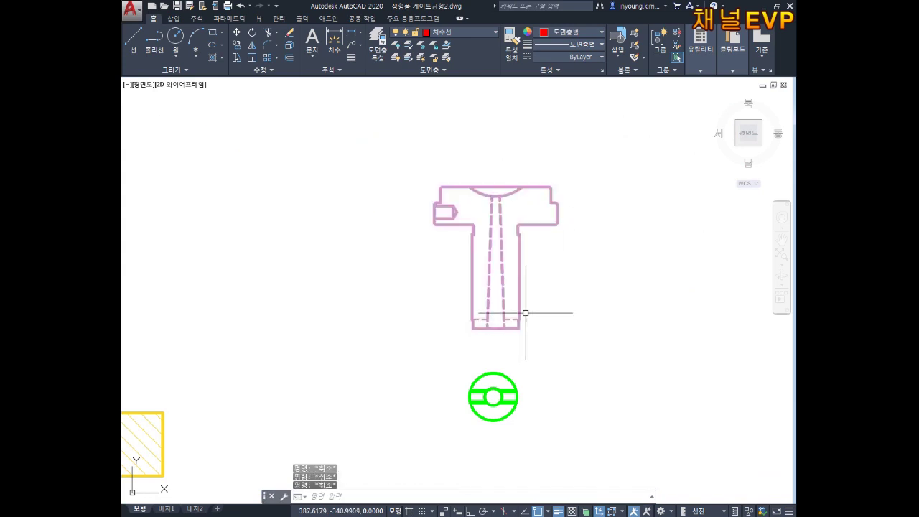
pyautogui.moveTo(551, 301); pyautogui.dragTo(500, 301, button='middle')
# Copy the T-shaped bushing to a position beside the original.
pyautogui.scroll(2, 488, 296)
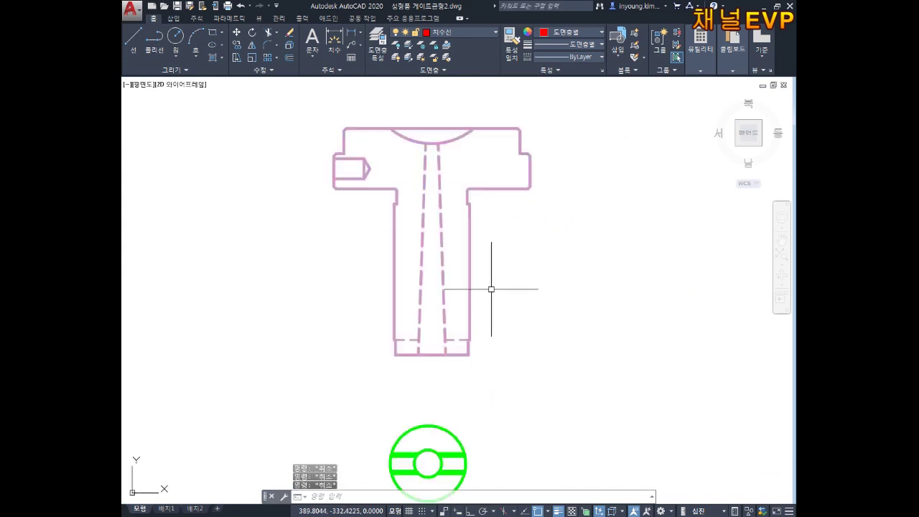
pyautogui.write('CO')
pyautogui.press('Return')
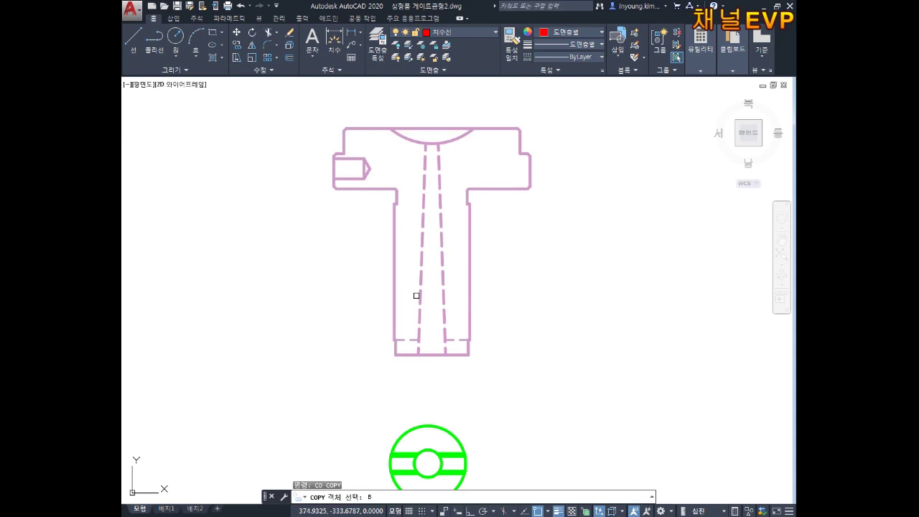
pyautogui.press('Escape')
pyautogui.press('BackSpace')
pyautogui.press('BackSpace')
pyautogui.write('o')
pyautogui.press('Return')
pyautogui.click(410, 261)
pyautogui.press('Return')
pyautogui.click(442, 278)
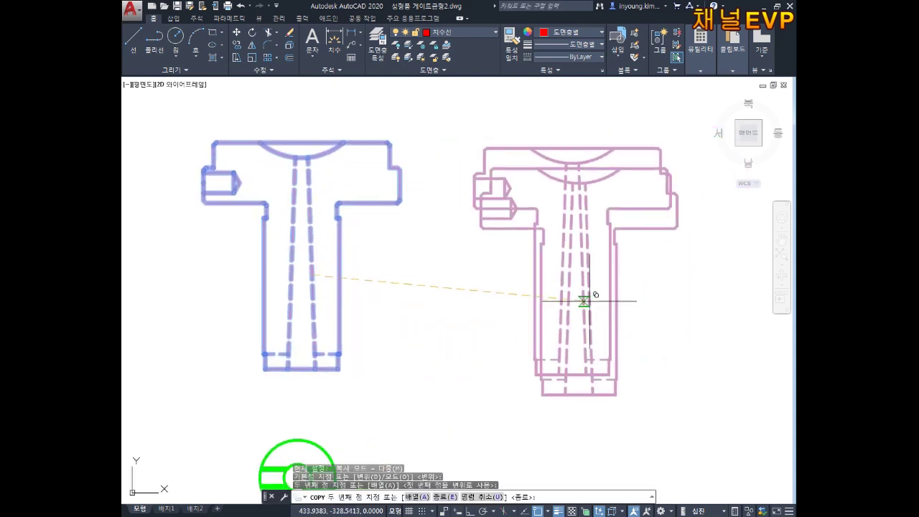
pyautogui.press('Escape')
pyautogui.press('Escape')
pyautogui.press('Escape')
# Explode the right-hand T copy into individual lines.
pyautogui.press('Return')
pyautogui.click(632, 271)
pyautogui.click(501, 346)
pyautogui.press('Escape')
pyautogui.press('Escape')
pyautogui.press('Escape')
pyautogui.scroll(4, 595, 369)
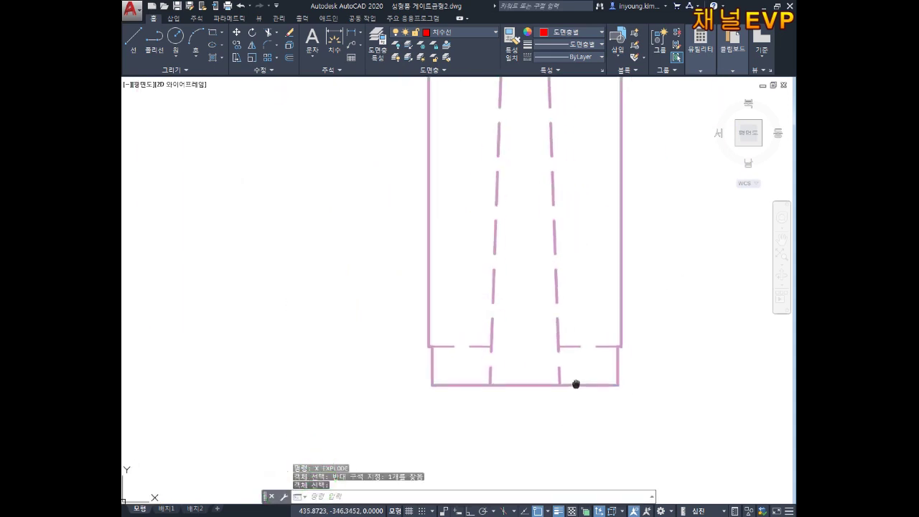
pyautogui.scroll(2, 442, 371)
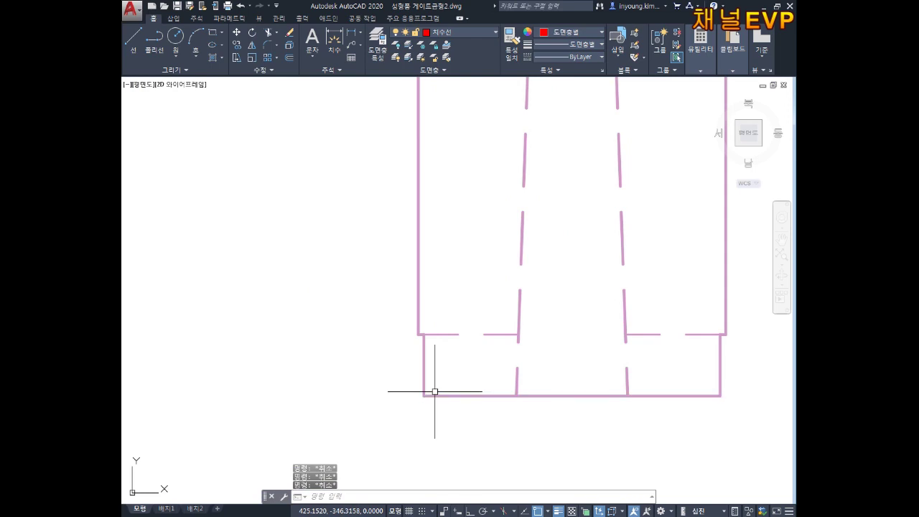
# Start FILLET and choose the radius option.
pyautogui.write('f')
pyautogui.press('space')
pyautogui.write('r')
pyautogui.press('space')
pyautogui.press('space')
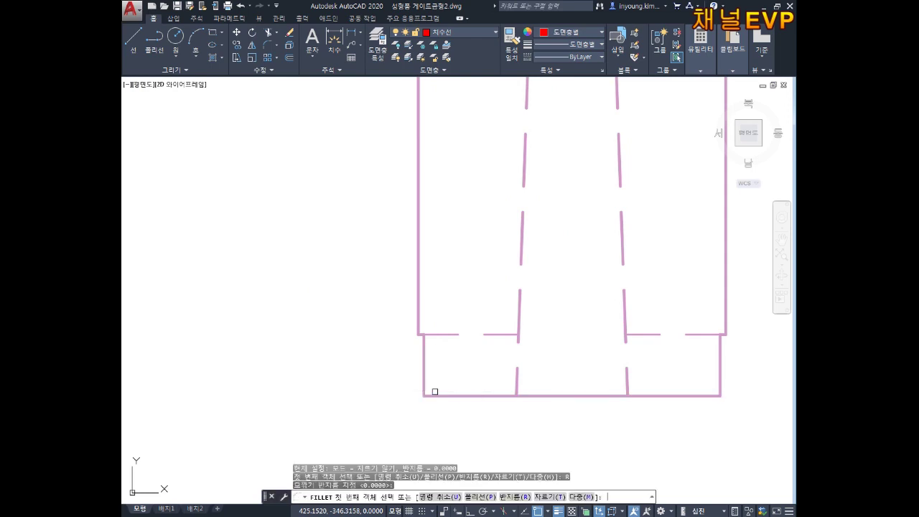
# Fillet the left outer wall to the bottom line at radius 0 to close the corner.
pyautogui.click(419, 309)
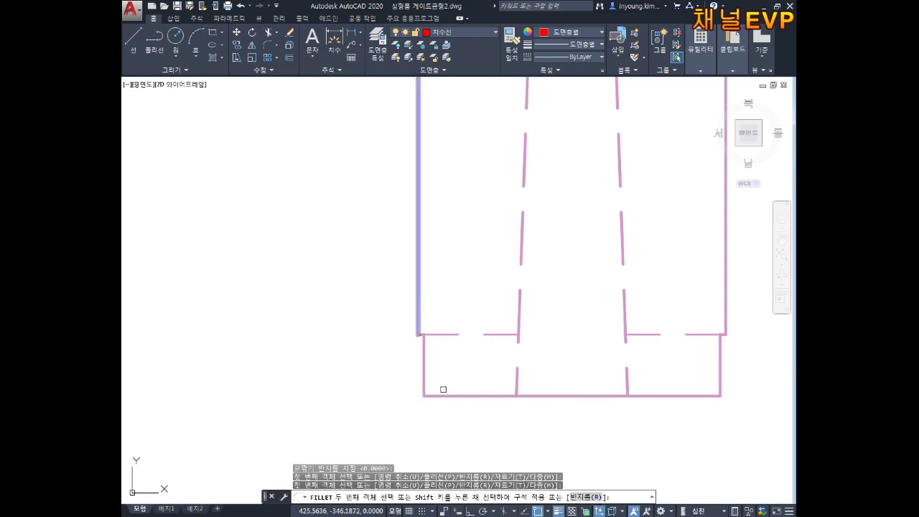
pyautogui.click(442, 396)
pyautogui.press('space')
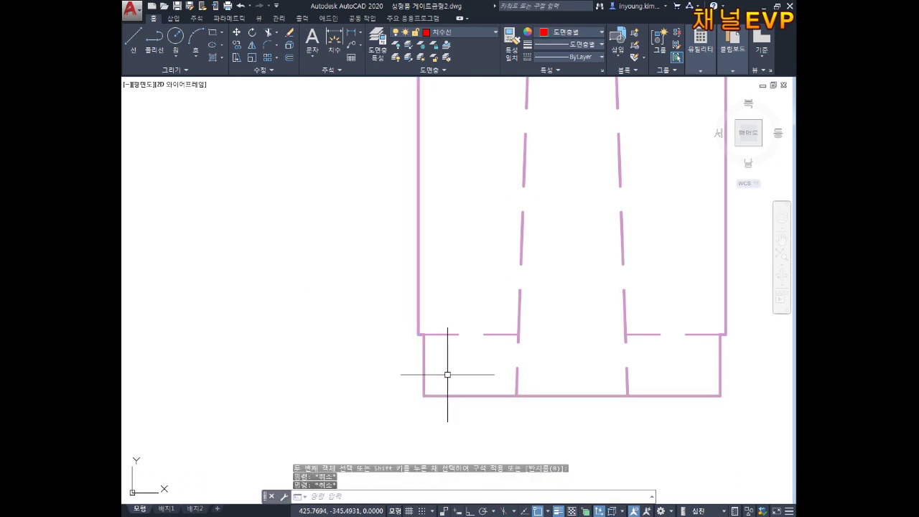
pyautogui.write('r')
pyautogui.press('space')
pyautogui.press('space')
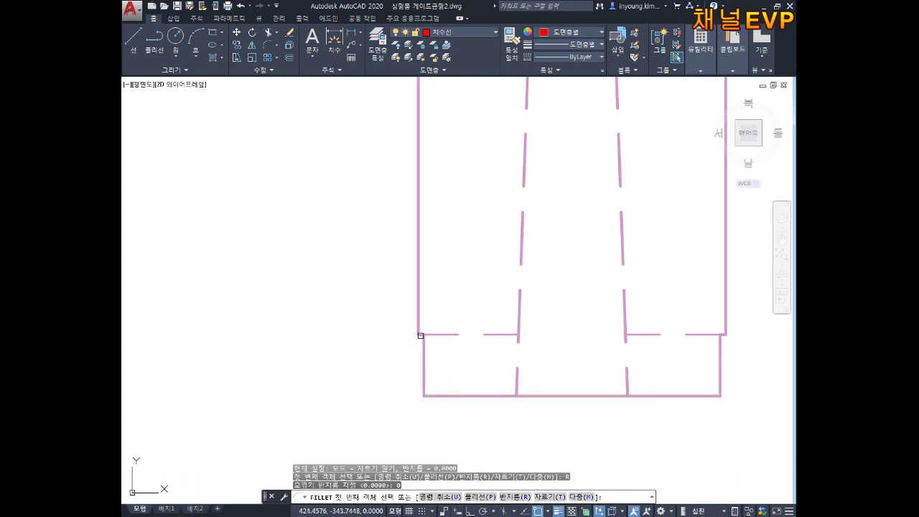
pyautogui.click(419, 317)
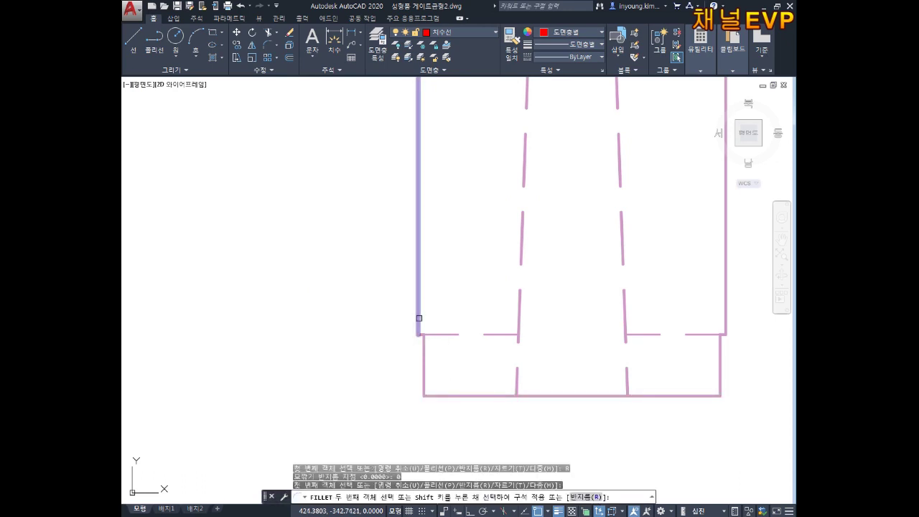
pyautogui.click(431, 397)
pyautogui.press('Escape')
pyautogui.press('Escape')
# Erase the short lower-left segments and the inner horizontal step line.
pyautogui.click(423, 367)
pyautogui.click(387, 371)
pyautogui.click(506, 327)
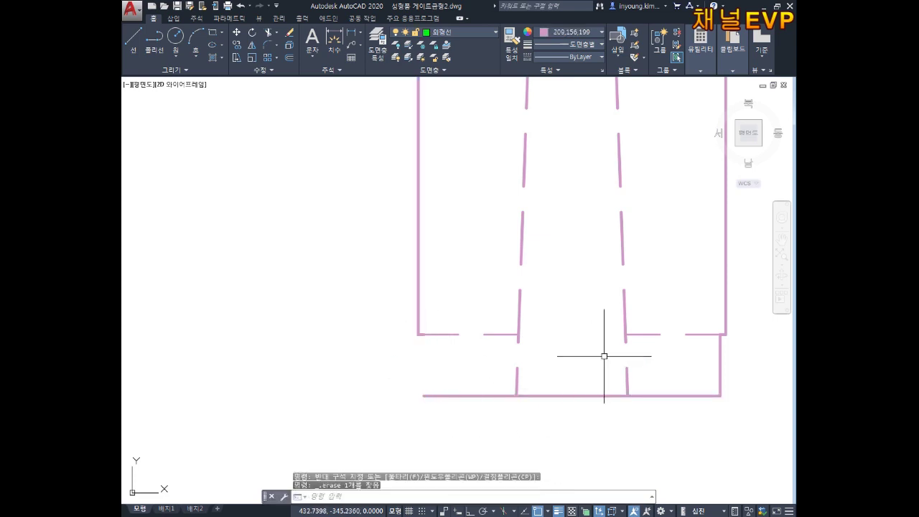
pyautogui.press('Delete')
pyautogui.scroll(4, 436, 335)
pyautogui.click(435, 330)
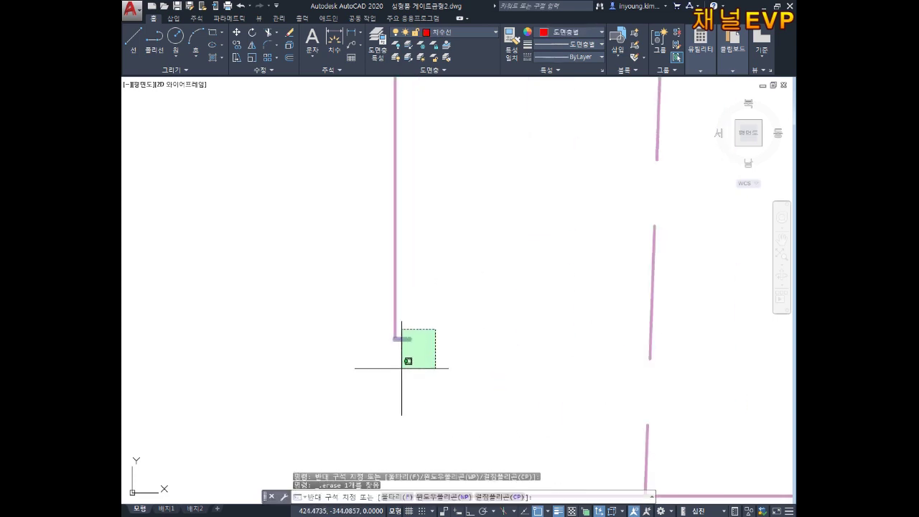
pyautogui.press('Escape')
pyautogui.scroll(-2, 488, 352)
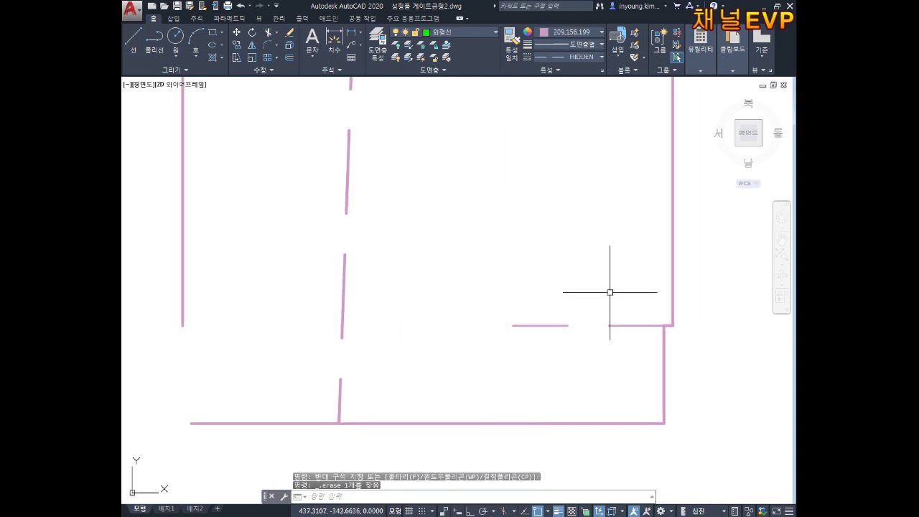
pyautogui.write('ㅂ')
pyautogui.hotkey('ctrl', 'z')
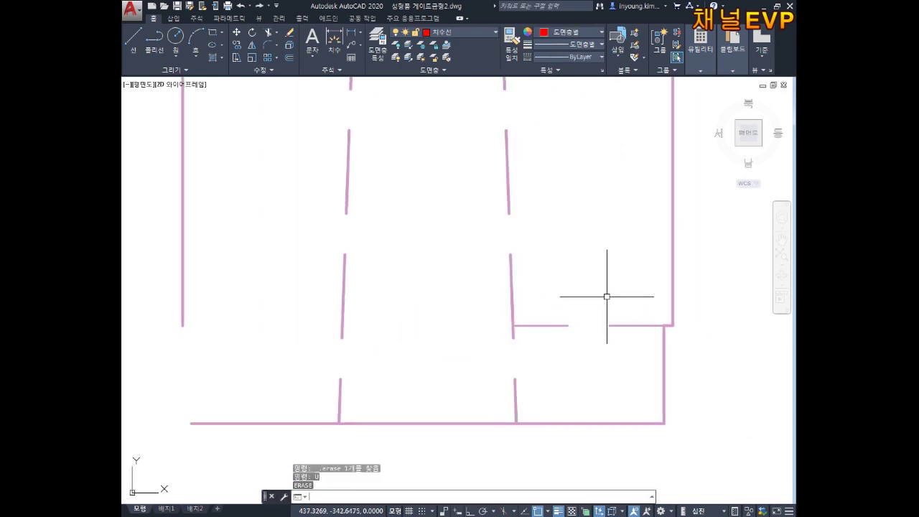
pyautogui.moveTo(623, 264)
pyautogui.mouseDown()
pyautogui.moveTo(609, 321)
pyautogui.moveTo(581, 364)
pyautogui.mouseUp()
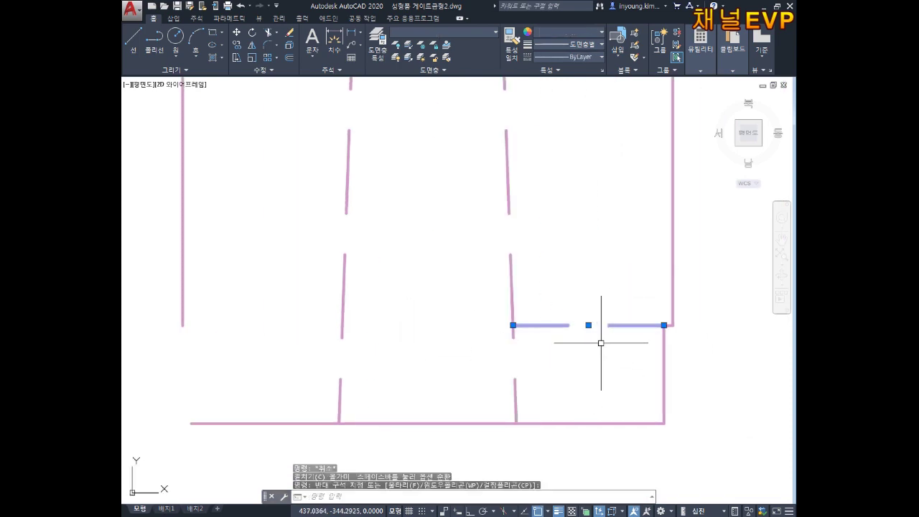
pyautogui.press('Delete')
# Delete the short jog in the copy's right wall.
pyautogui.scroll(2, 647, 338)
pyautogui.click(666, 312)
pyautogui.press('Delete')
pyautogui.moveTo(694, 355); pyautogui.dragTo(642, 350, button='middle')
pyautogui.press('Escape')
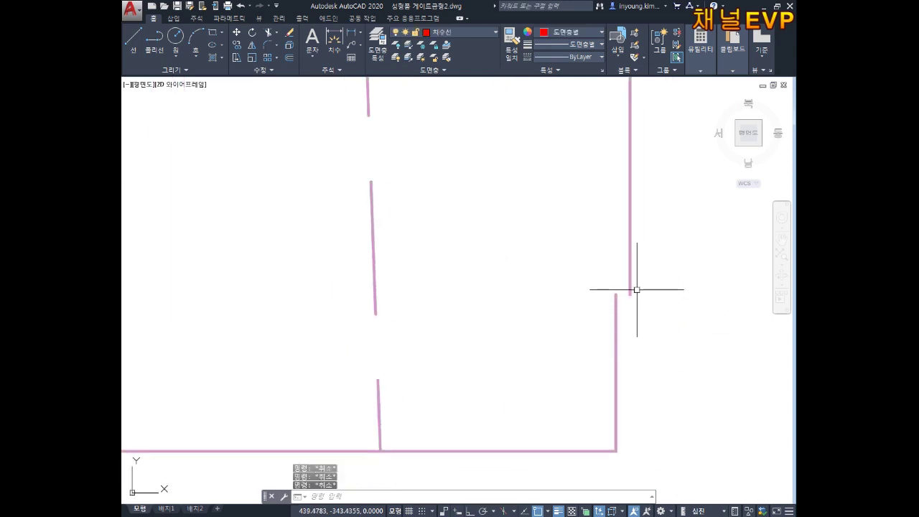
pyautogui.write('LEN')
# Lengthen the bottom line by 5 past the right wall using LENGTHEN DE.
pyautogui.press('Return')
pyautogui.write('de')
pyautogui.press('Return')
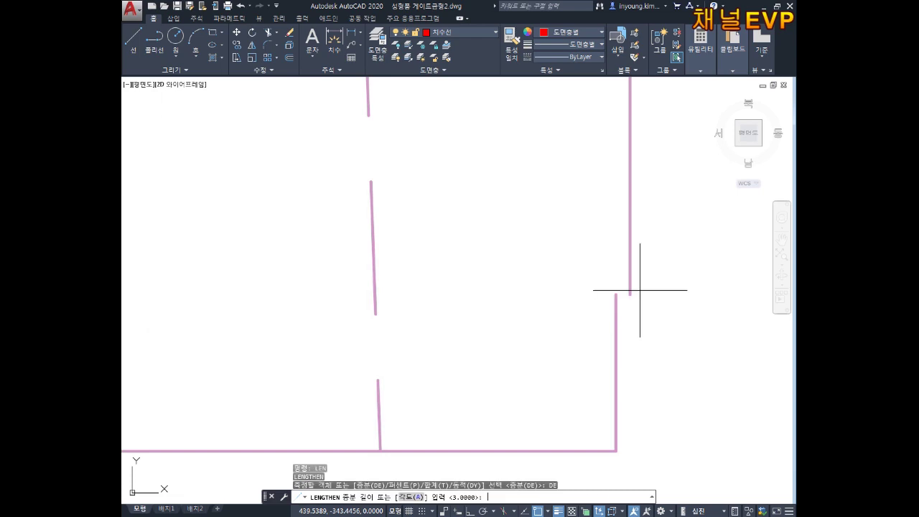
pyautogui.press('Return')
pyautogui.scroll(-2, 613, 299)
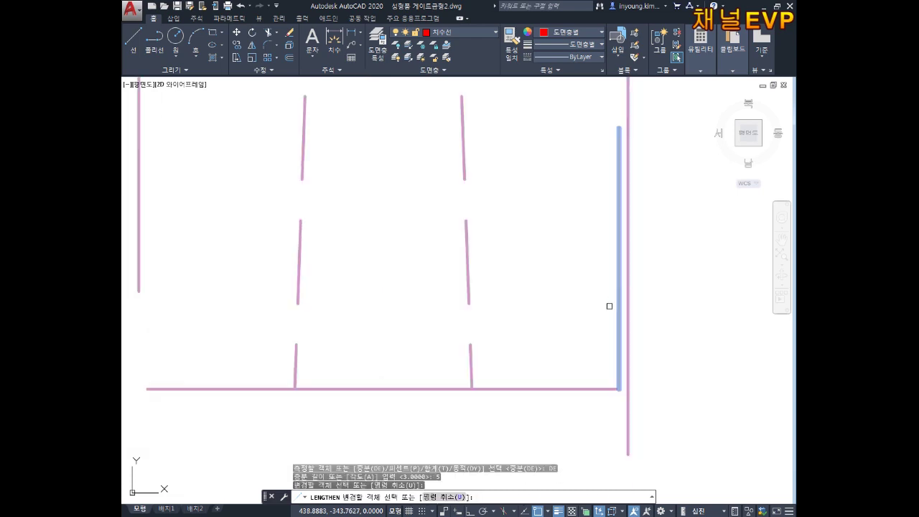
pyautogui.click(601, 392)
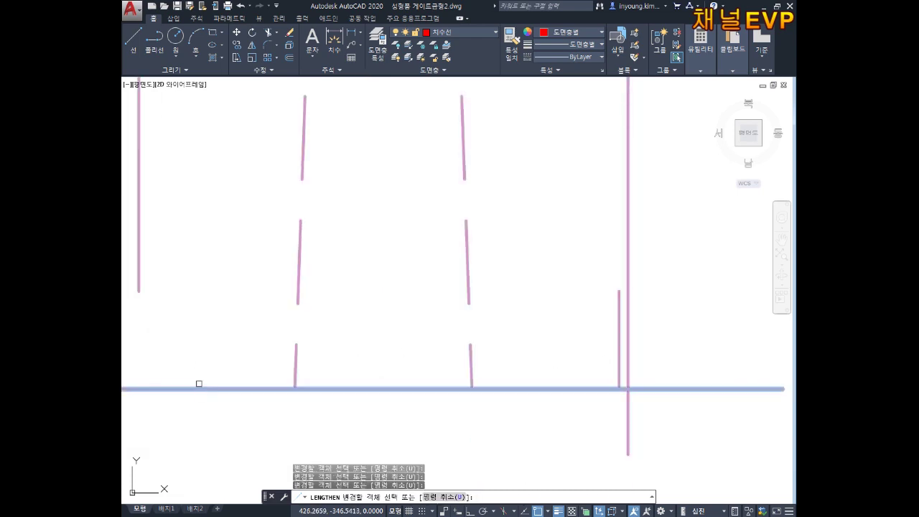
pyautogui.moveTo(179, 313); pyautogui.dragTo(275, 305, button='middle')
pyautogui.press('Escape')
pyautogui.press('Escape')
# Trim the overhanging bottom line and wall stub, then delete the leftover short vertical line.
pyautogui.press('Escape')
pyautogui.write('tre')
pyautogui.press('Escape')
pyautogui.write('r')
pyautogui.press('Return')
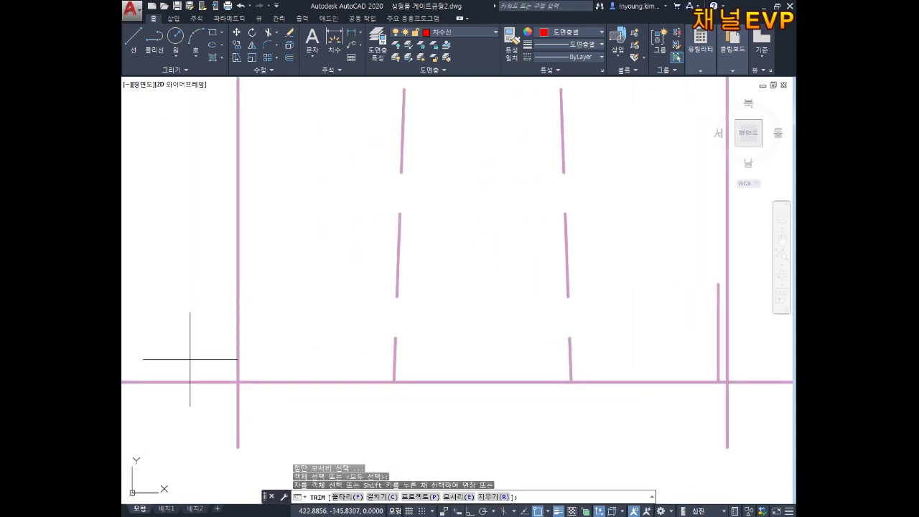
pyautogui.moveTo(452, 406); pyautogui.dragTo(304, 375, button='middle')
pyautogui.click(650, 351)
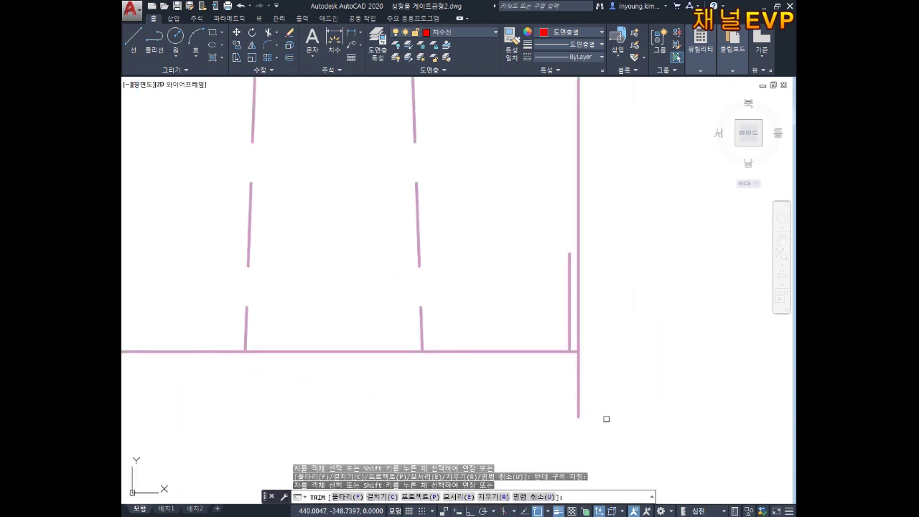
pyautogui.moveTo(621, 392); pyautogui.dragTo(568, 419)
pyautogui.press('Escape')
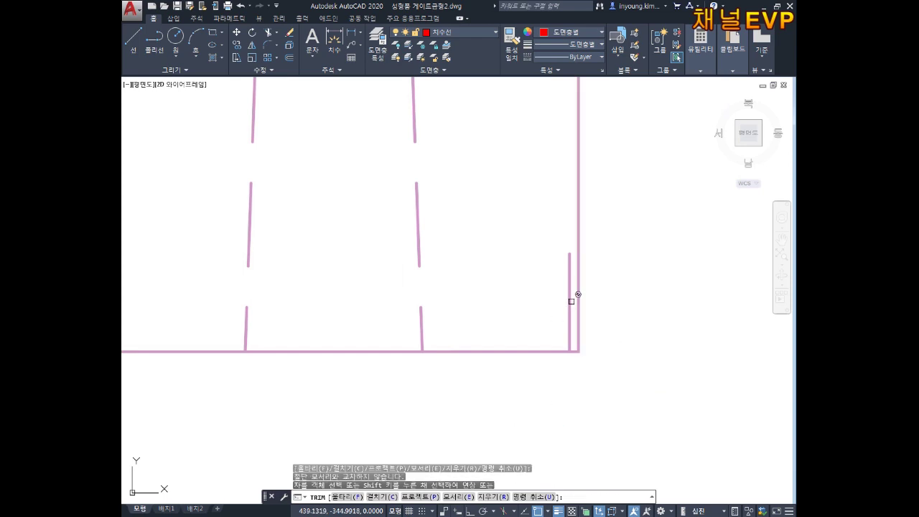
pyautogui.click(570, 297)
pyautogui.press('Delete')
pyautogui.press('Escape')
pyautogui.press('Escape')
pyautogui.scroll(-2, 618, 316)
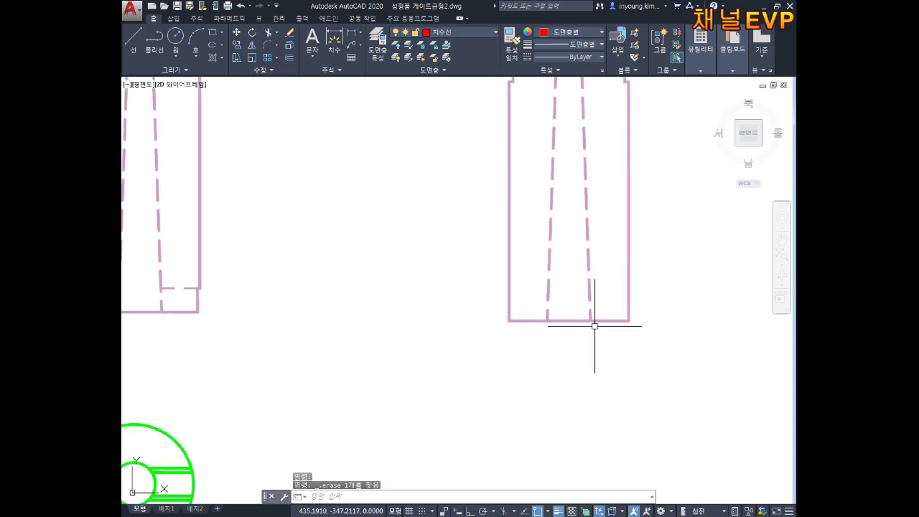
# Copy the green circle from its centre to a spot below the right T-shaped part.
pyautogui.scroll(-3, 565, 345)
pyautogui.scroll(3, 358, 340)
pyautogui.scroll(2, 345, 340)
pyautogui.moveTo(345, 340); pyautogui.dragTo(330, 380, button='middle')
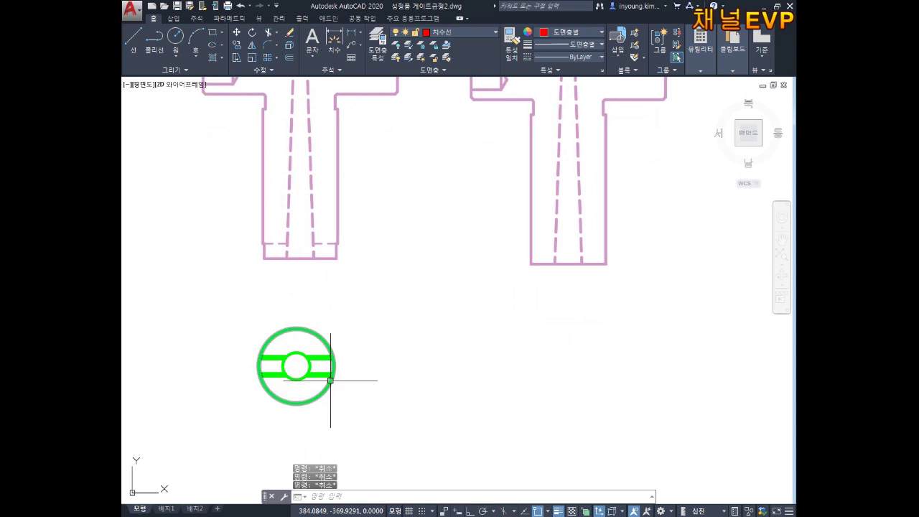
pyautogui.write('M')
pyautogui.press('Return')
pyautogui.click(347, 295)
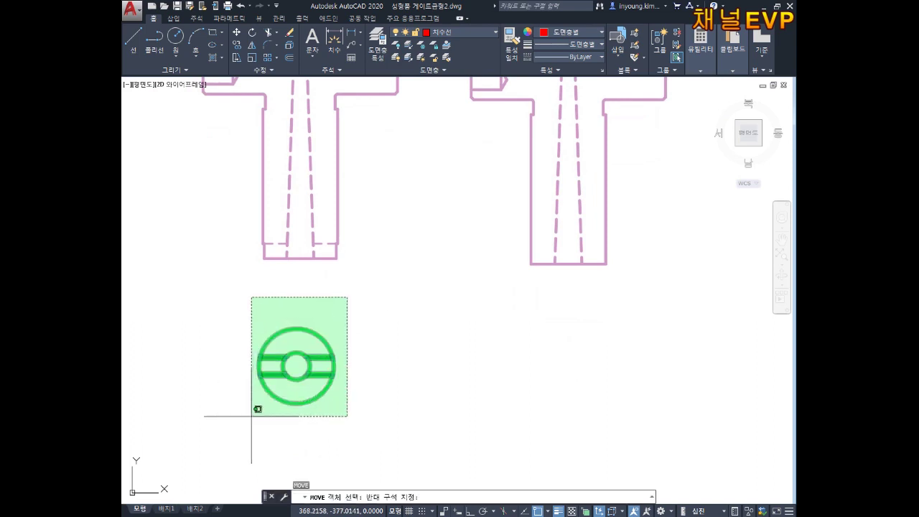
pyautogui.press('Escape')
pyautogui.press('Escape')
pyautogui.press('Return')
pyautogui.click(366, 295)
pyautogui.click(263, 388)
pyautogui.press('Return')
pyautogui.click(296, 365)
pyautogui.click(571, 366)
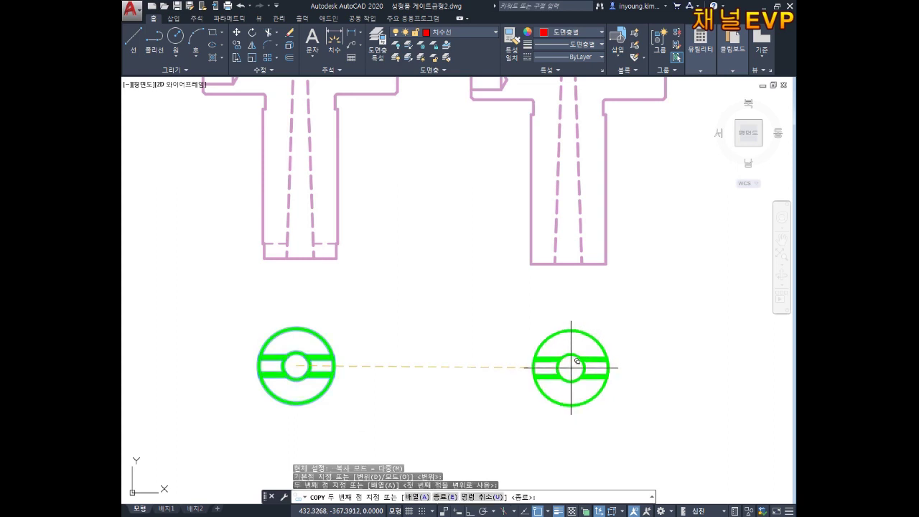
pyautogui.press('Escape')
pyautogui.press('Escape')
pyautogui.press('Escape')
# Rotate the copied circle 90° about its centre so its bars run vertically.
pyautogui.write('O')
pyautogui.press('Return')
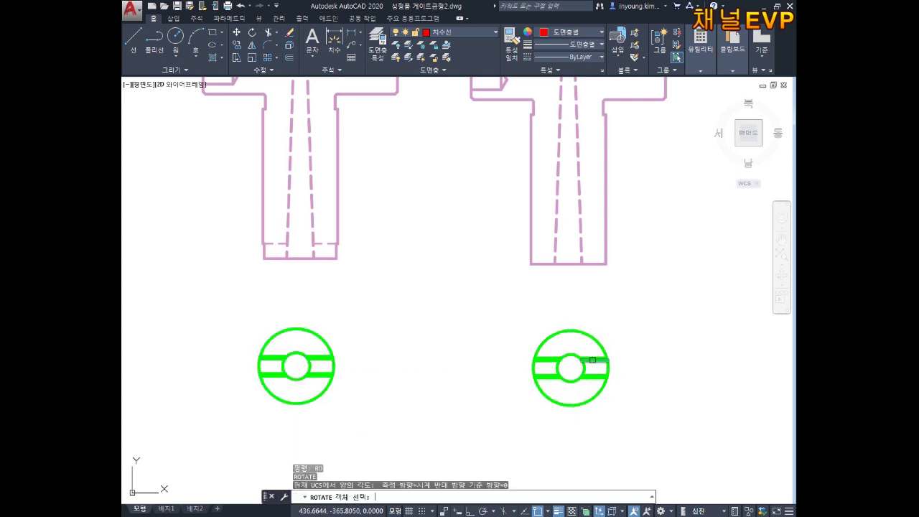
pyautogui.click(664, 310)
pyautogui.click(519, 410)
pyautogui.press('Return')
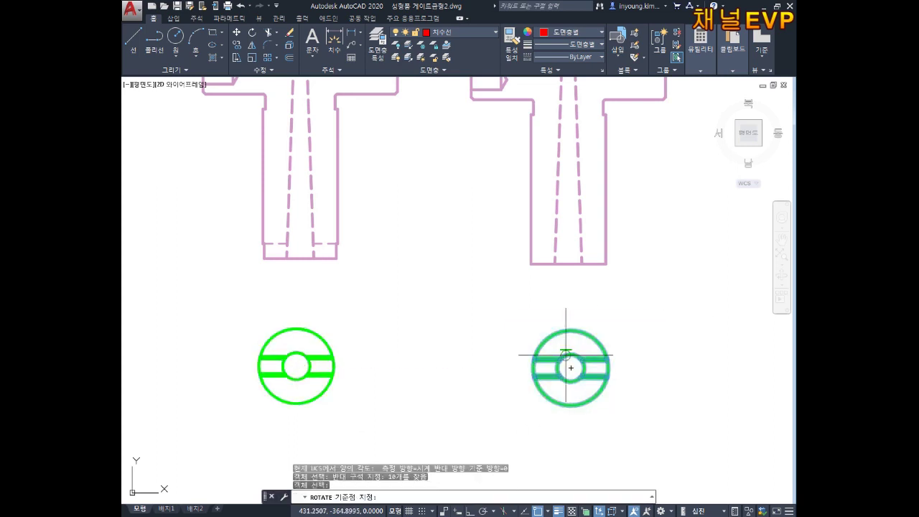
pyautogui.click(570, 368)
pyautogui.write('0')
pyautogui.press('Return')
pyautogui.press('Escape')
pyautogui.press('Escape')
pyautogui.press('Escape')
# Draw a vertical guide line down from the right T-part's bottom midpoint.
pyautogui.moveTo(595, 345); pyautogui.dragTo(554, 369, button='middle')
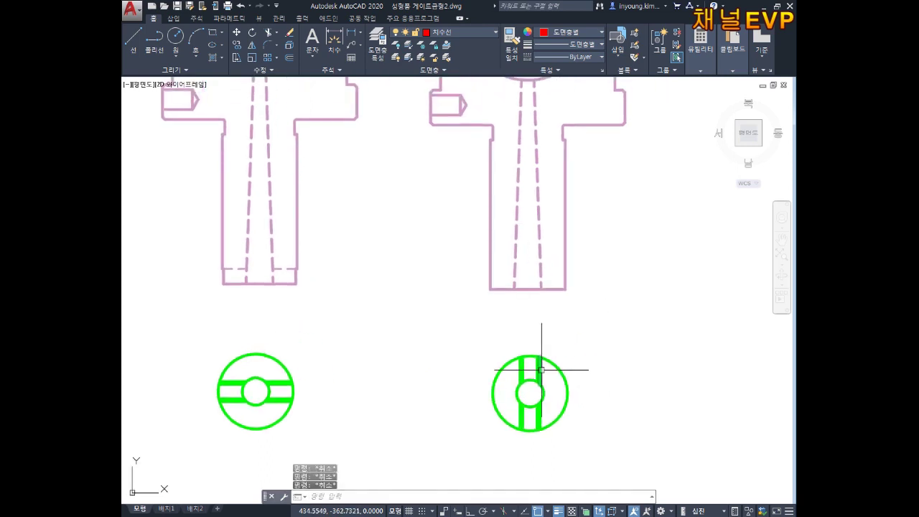
pyautogui.press('BackSpace')
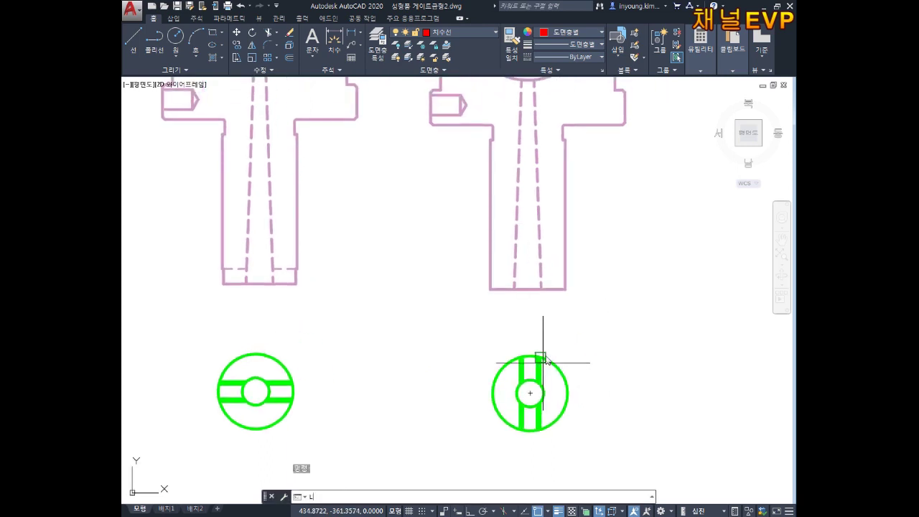
pyautogui.click(528, 289)
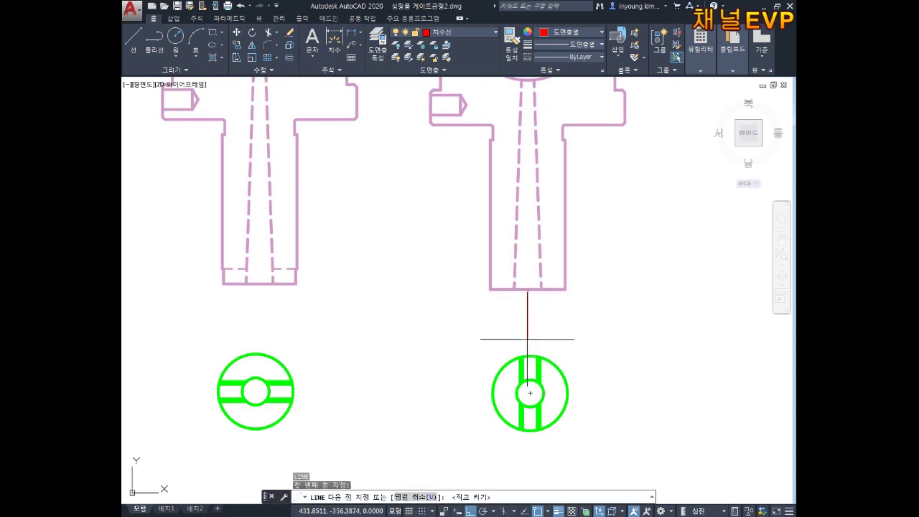
pyautogui.click(528, 341)
pyautogui.press('Escape')
pyautogui.press('Escape')
pyautogui.press('Escape')
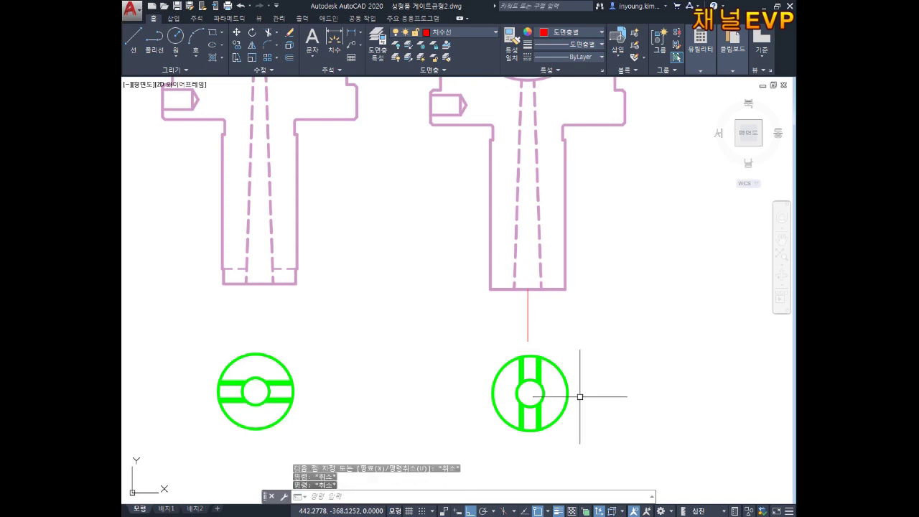
pyautogui.write('N')
# Move the rotated circle onto the guide line's end, centring it under the T-part.
pyautogui.press('Return')
pyautogui.click(588, 358)
pyautogui.click(483, 421)
pyautogui.press('Return')
pyautogui.scroll(5, 509, 386)
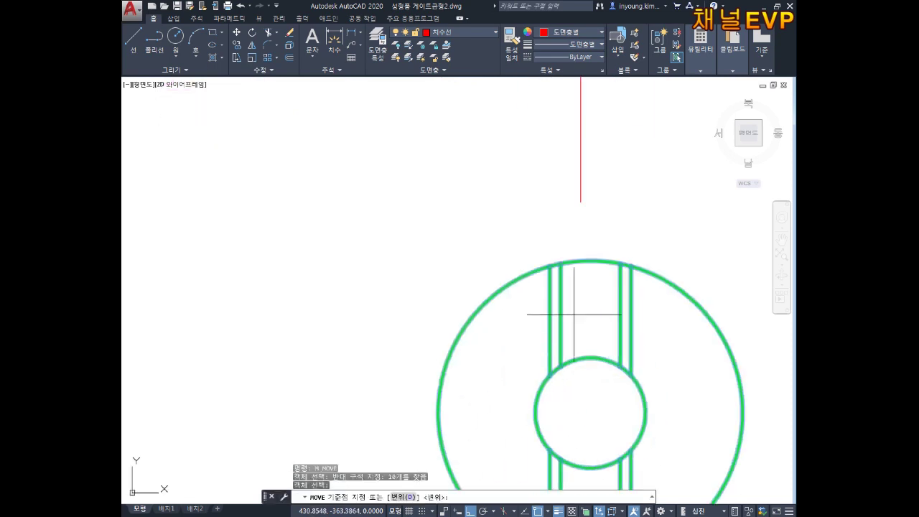
pyautogui.click(590, 260)
pyautogui.click(592, 209)
pyautogui.scroll(-3, 615, 280)
pyautogui.press('Escape')
pyautogui.press('Escape')
# Erase the temporary guide line.
pyautogui.click(570, 219)
pyautogui.click(508, 238)
pyautogui.press('Delete')
pyautogui.moveTo(550, 242); pyautogui.dragTo(541, 303, button='middle')
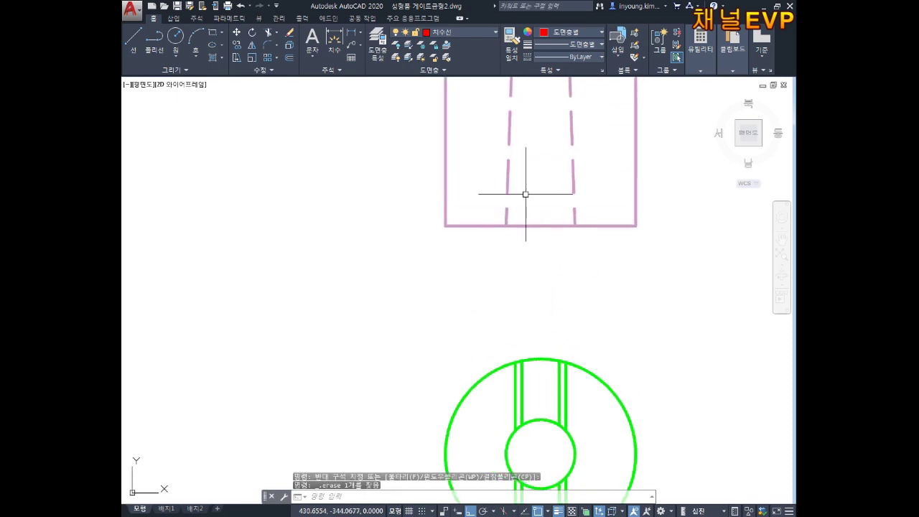
pyautogui.scroll(-3, 551, 263)
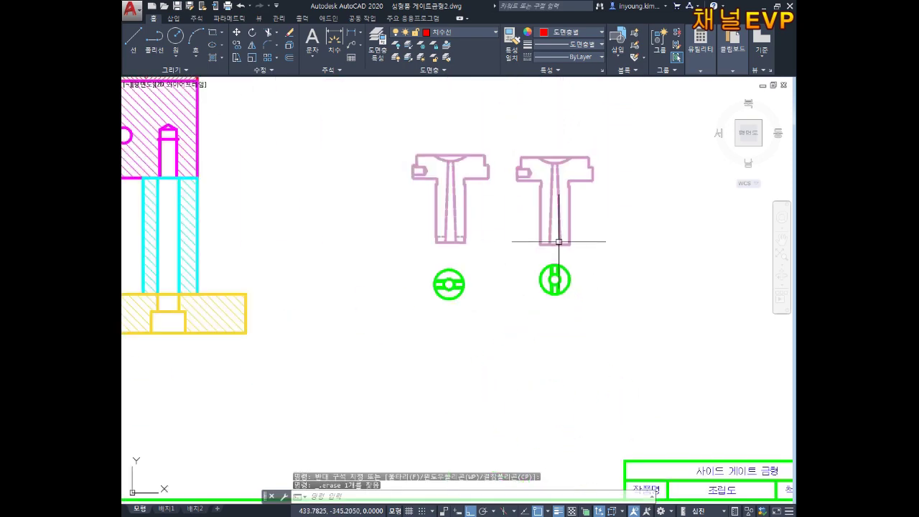
# Zoom into the gate notch detail and pick its two slanted lines and bottom line.
pyautogui.scroll(-4, 554, 302)
pyautogui.moveTo(632, 222); pyautogui.dragTo(519, 341, button='middle')
pyautogui.scroll(5, 523, 328)
pyautogui.scroll(3, 430, 402)
pyautogui.scroll(3, 470, 366)
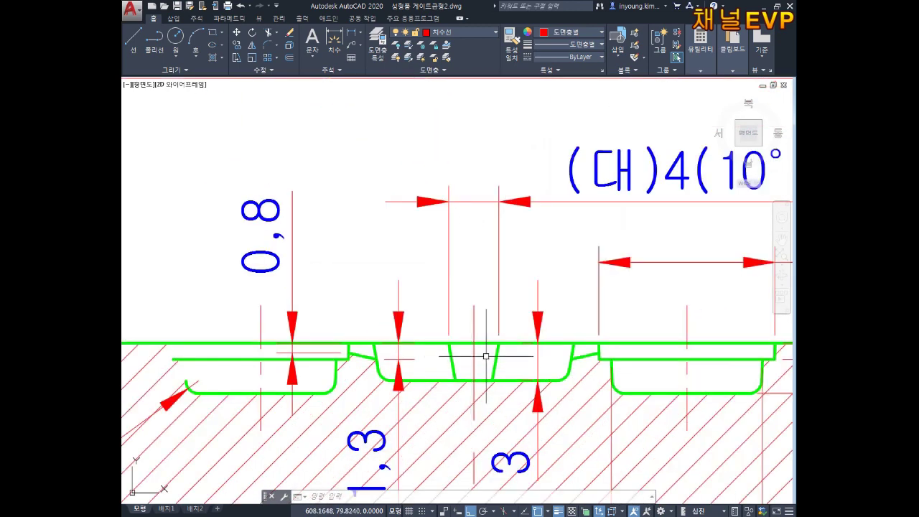
pyautogui.scroll(2, 485, 356)
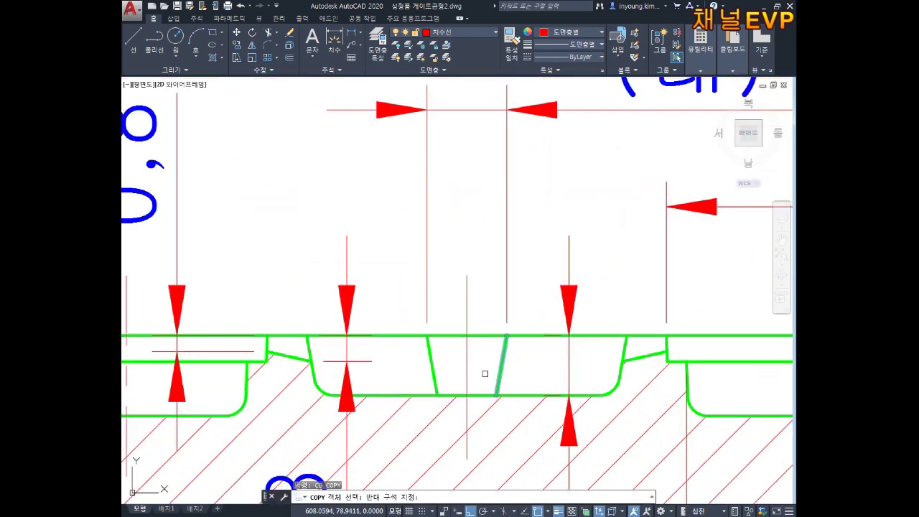
pyautogui.click(484, 374)
pyautogui.press('Return')
pyautogui.press('Escape')
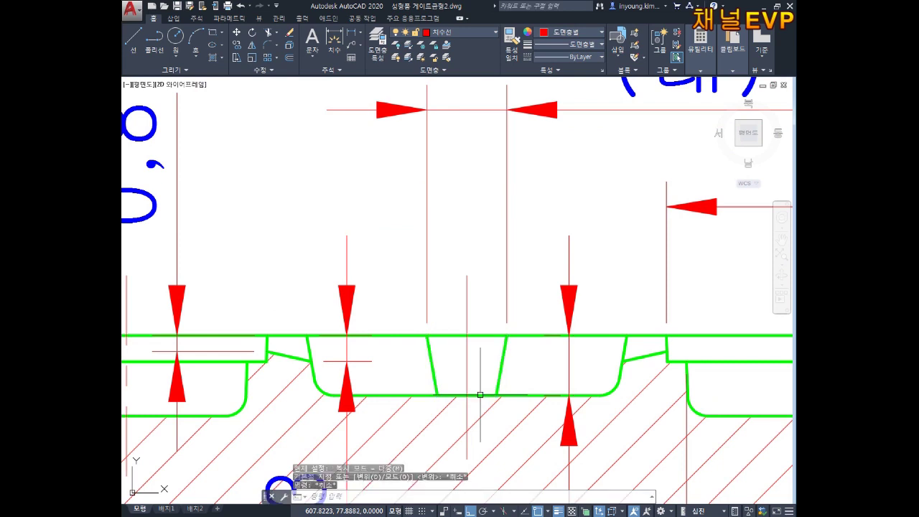
pyautogui.write('co')
pyautogui.press('Return')
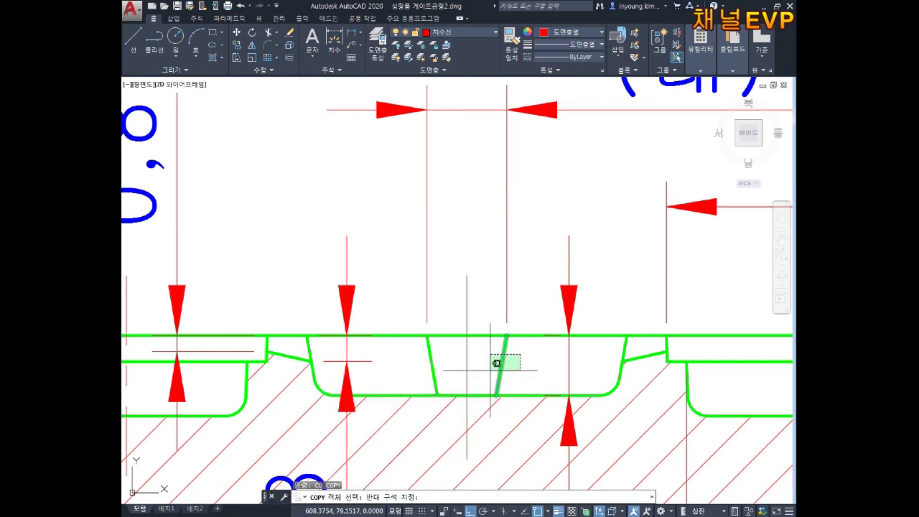
pyautogui.click(498, 363)
pyautogui.click(466, 394)
pyautogui.click(433, 370)
pyautogui.press('Return')
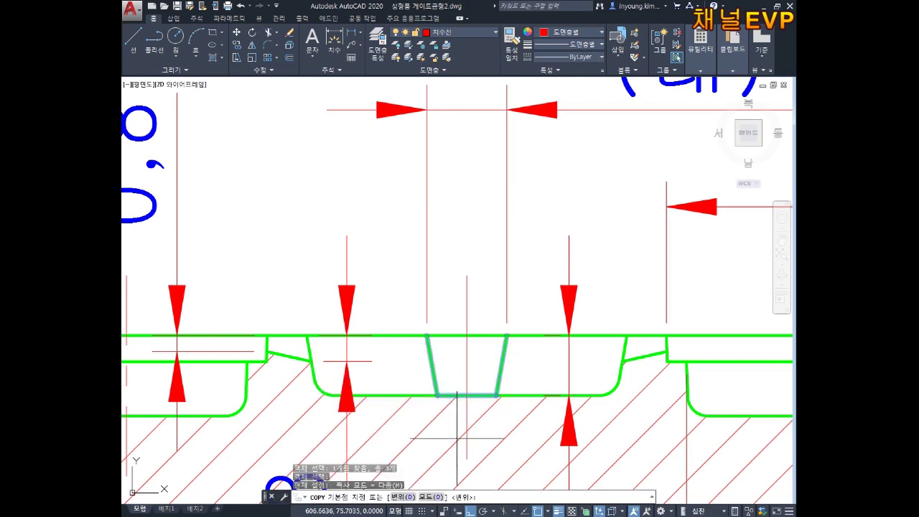
pyautogui.scroll(-3, 479, 415)
pyautogui.press('Return')
pyautogui.press('Escape')
pyautogui.scroll(-4, 402, 437)
pyautogui.scroll(4, 402, 466)
pyautogui.scroll(3, 471, 362)
pyautogui.write('c')
pyautogui.press('Return')
pyautogui.press('Escape')
pyautogui.press('Escape')
# Copy the notch's slanted and bottom lines to just outside the assembly sheet's right border.
pyautogui.write('co')
pyautogui.press('Return')
pyautogui.click(529, 347)
pyautogui.click(511, 355)
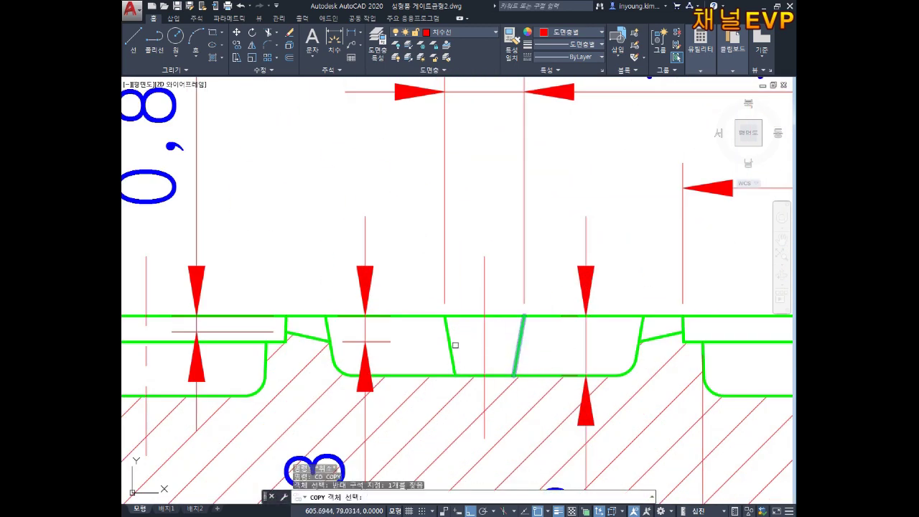
pyautogui.click(463, 355)
pyautogui.click(444, 362)
pyautogui.press('Return')
pyautogui.click(501, 372)
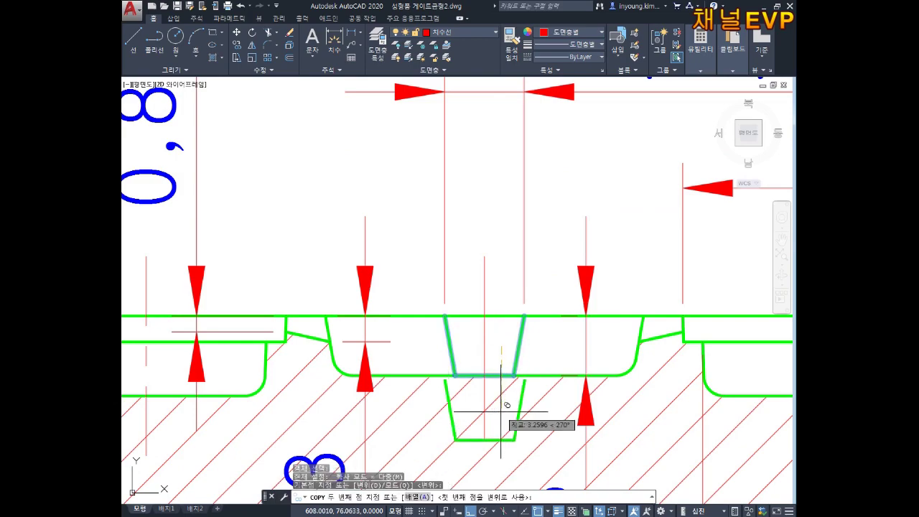
pyautogui.scroll(-5, 506, 338)
pyautogui.scroll(-3, 507, 314)
pyautogui.scroll(-3, 507, 314)
pyautogui.moveTo(486, 322); pyautogui.dragTo(564, 211, button='middle')
pyautogui.scroll(-3, 523, 314)
pyautogui.scroll(8, 482, 374)
pyautogui.scroll(5, 482, 374)
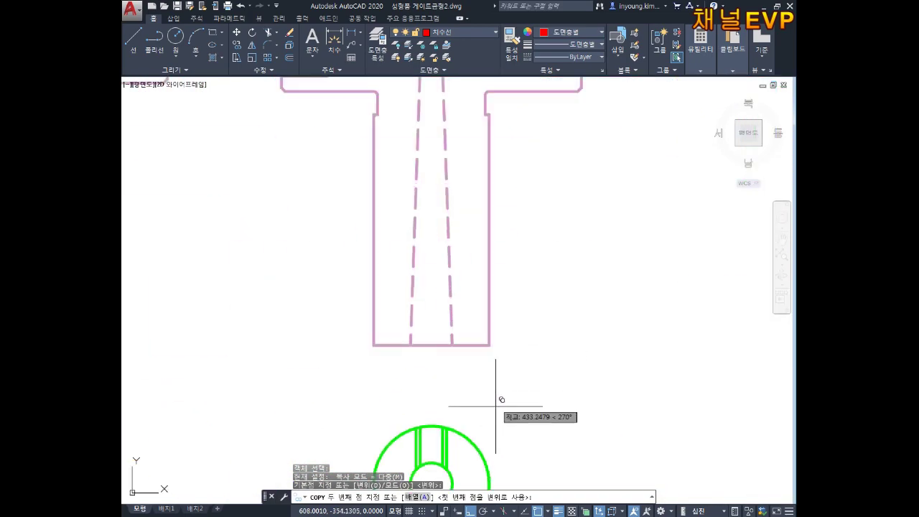
pyautogui.click(557, 330)
pyautogui.scroll(-3, 617, 287)
pyautogui.scroll(-3, 553, 304)
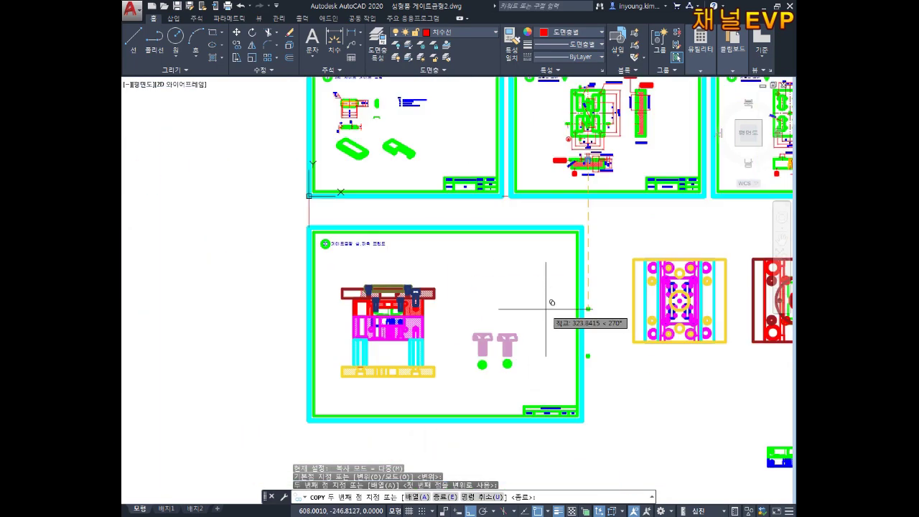
pyautogui.press('Escape')
pyautogui.scroll(3, 596, 351)
pyautogui.press('Escape')
pyautogui.press('Escape')
pyautogui.scroll(5, 578, 359)
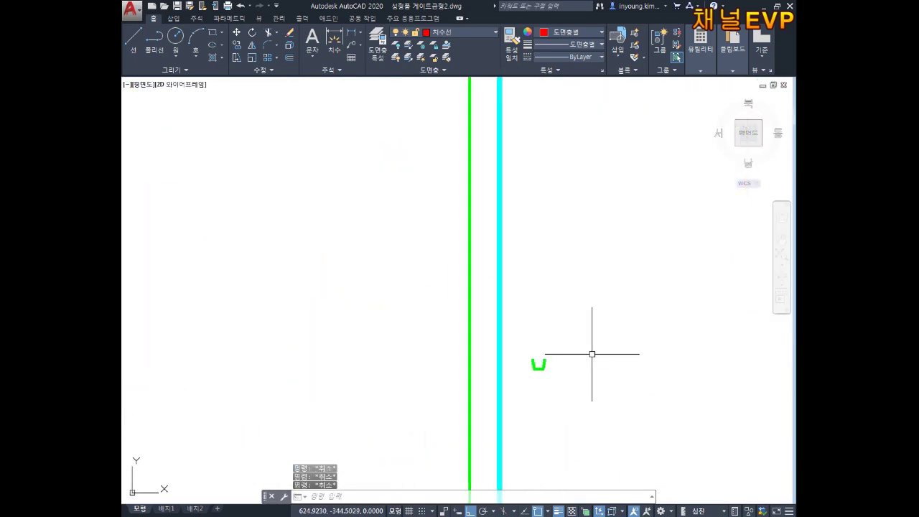
# Pan toward the T-shaped parts with the notch copy in view, abandoning a first move.
pyautogui.write('m')
pyautogui.press('Return')
pyautogui.moveTo(580, 318); pyautogui.dragTo(517, 388)
pyautogui.press('Return')
pyautogui.click(539, 369)
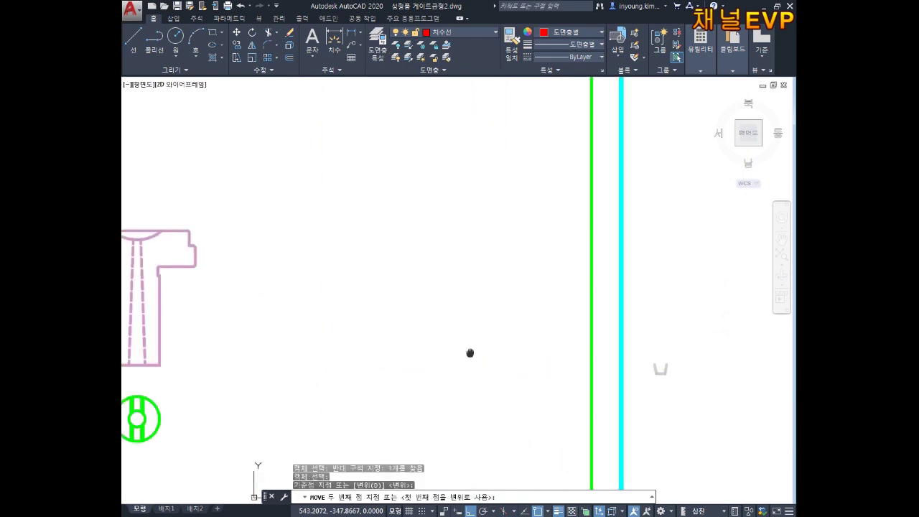
pyautogui.moveTo(178, 371); pyautogui.dragTo(468, 371, button='middle')
pyautogui.moveTo(369, 369); pyautogui.dragTo(445, 359, button='middle')
pyautogui.scroll(5, 462, 369)
pyautogui.press('Escape')
pyautogui.press('Escape')
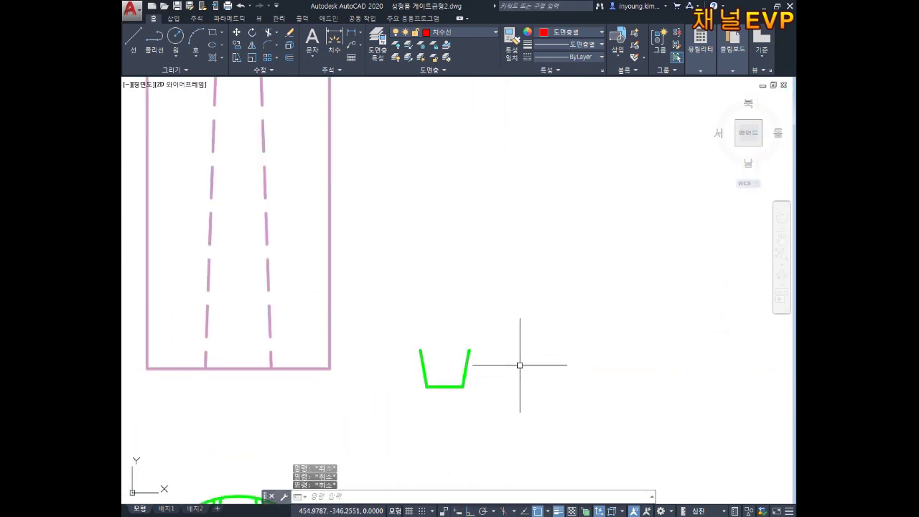
# Rotate the notch copy 180° about its midpoint to flip it upside down.
pyautogui.write('Ro')
pyautogui.press('Return')
pyautogui.click(531, 292)
pyautogui.click(368, 442)
pyautogui.press('Return')
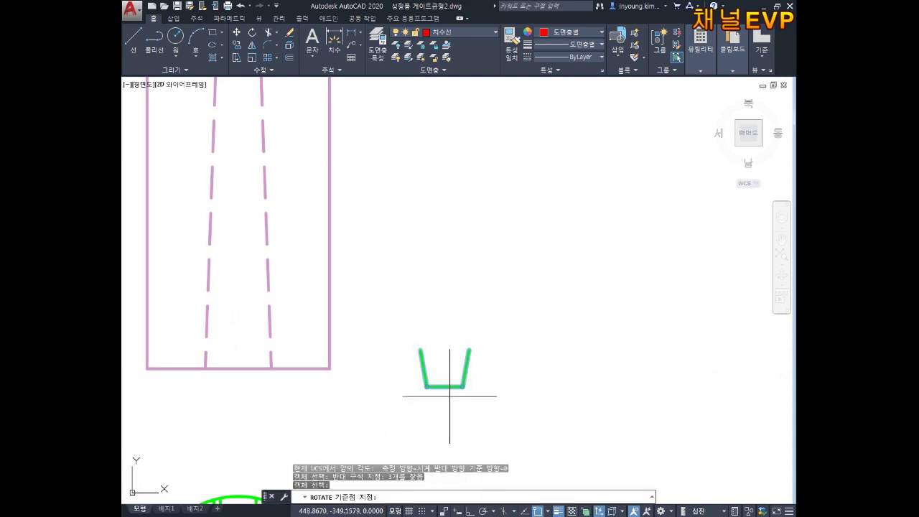
pyautogui.click(445, 386)
pyautogui.write('180')
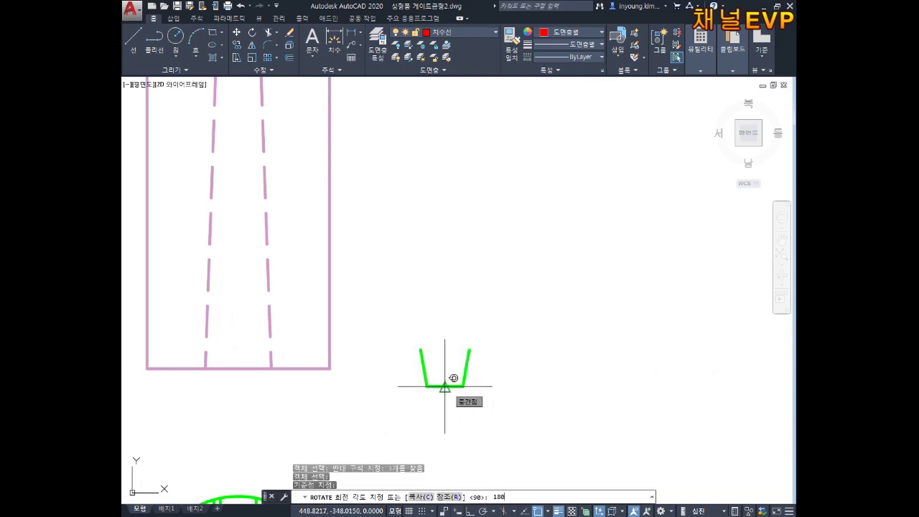
pyautogui.press('Return')
pyautogui.press('Escape')
pyautogui.press('Escape')
pyautogui.press('Escape')
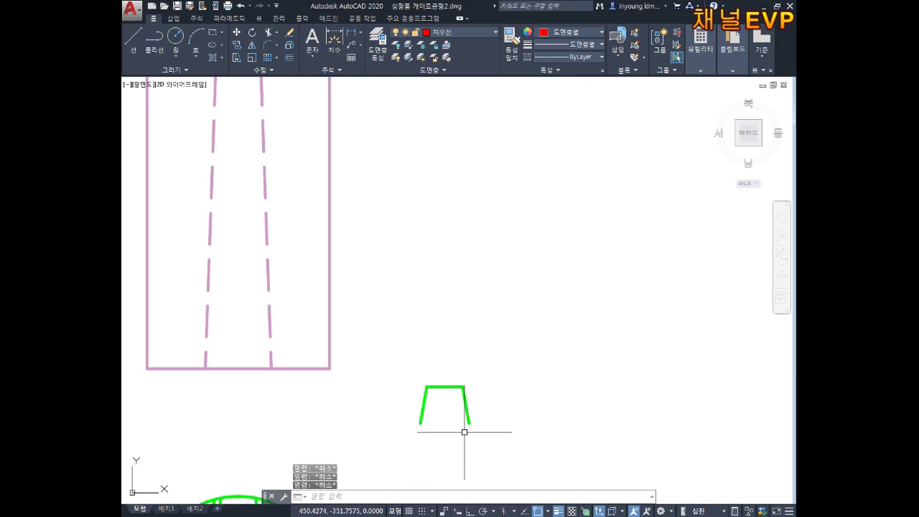
# Draw a reference line across the flipped notch's lower ends.
pyautogui.write('l')
pyautogui.press('Return')
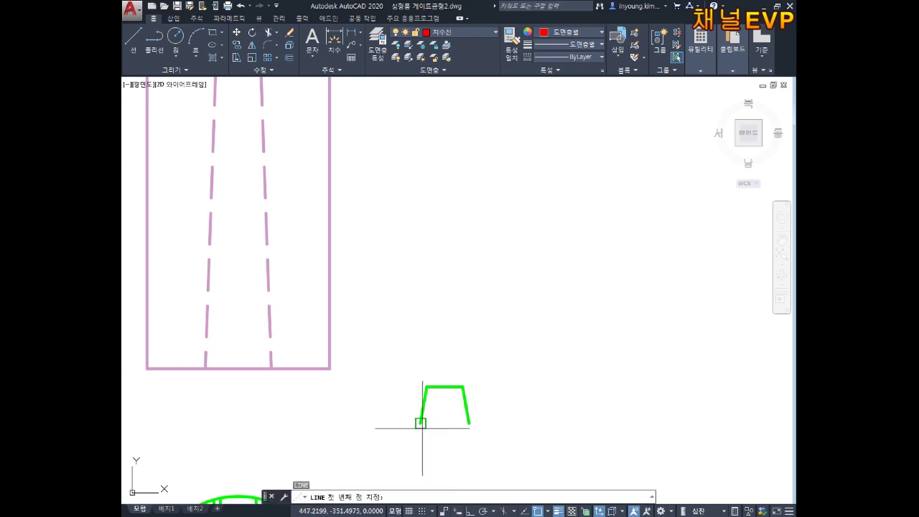
pyautogui.click(421, 422)
pyautogui.click(468, 423)
pyautogui.press('Escape')
pyautogui.press('Escape')
# Move the flipped notch by its midpoint onto the bottom edge of the T-part's stem.
pyautogui.press('Return')
pyautogui.click(519, 326)
pyautogui.click(404, 400)
pyautogui.write('v')
pyautogui.press('Return')
pyautogui.press('Return')
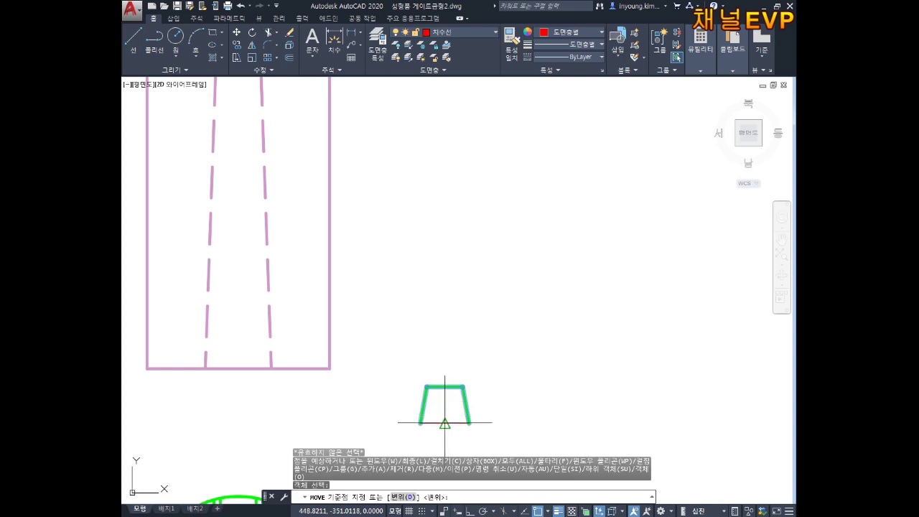
pyautogui.click(445, 423)
pyautogui.moveTo(234, 357); pyautogui.dragTo(330, 394, button='middle')
pyautogui.click(343, 395)
pyautogui.press('Escape')
pyautogui.press('Escape')
pyautogui.press('Escape')
pyautogui.scroll(4, 337, 387)
pyautogui.scroll(-2, 484, 330)
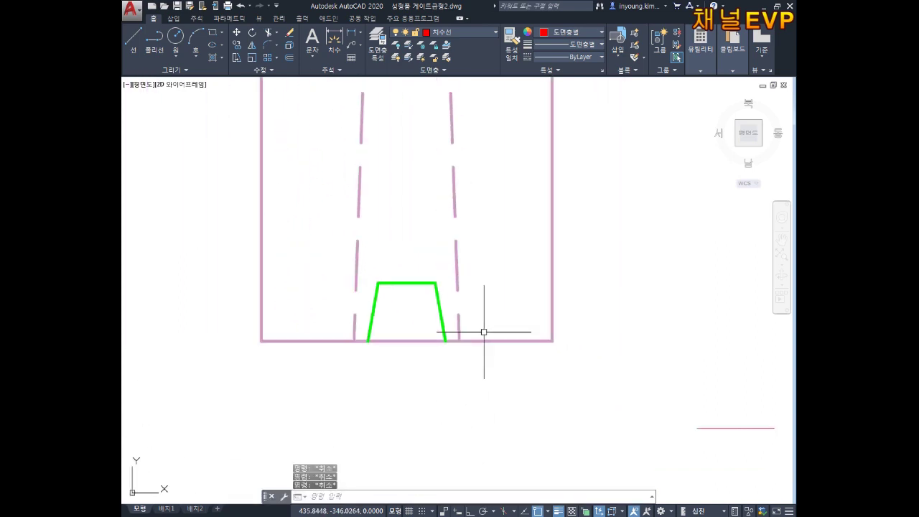
# Select the green trapezoid's legs and top and recolour them pink to match the part.
pyautogui.scroll(-2, 502, 351)
pyautogui.click(546, 369)
pyautogui.click(521, 391)
pyautogui.press('Escape')
pyautogui.scroll(2, 369, 273)
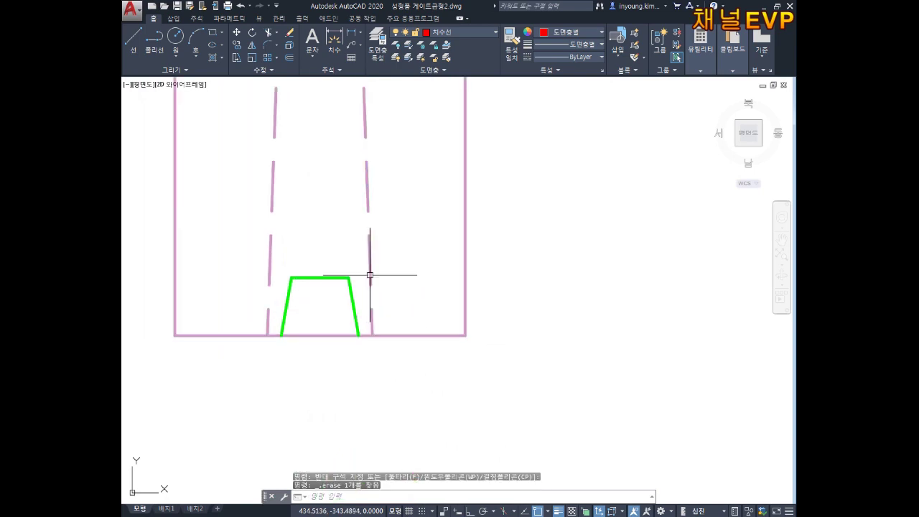
pyautogui.moveTo(369, 272); pyautogui.dragTo(397, 320, button='middle')
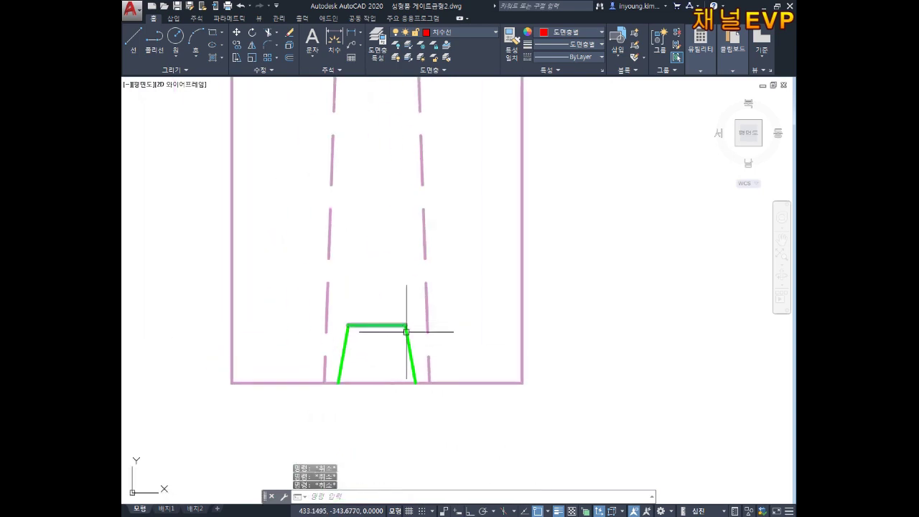
pyautogui.scroll(-2, 416, 325)
pyautogui.scroll(2, 406, 334)
pyautogui.click(398, 340)
pyautogui.click(347, 370)
pyautogui.click(430, 350)
pyautogui.click(379, 389)
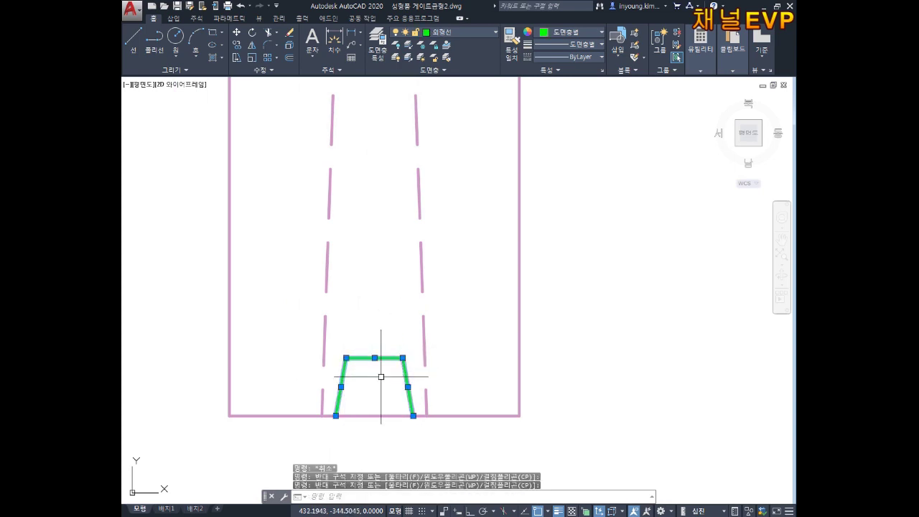
pyautogui.click(577, 33)
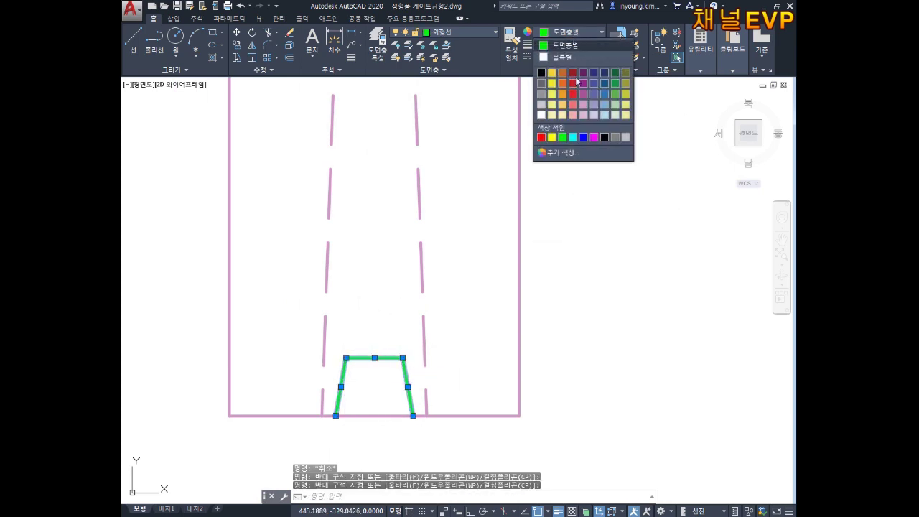
pyautogui.click(583, 115)
pyautogui.press('Escape')
pyautogui.press('Escape')
# Start a TRIM near the trapezoid's bottom, then cancel it.
pyautogui.scroll(-4, 577, 294)
pyautogui.scroll(2, 577, 294)
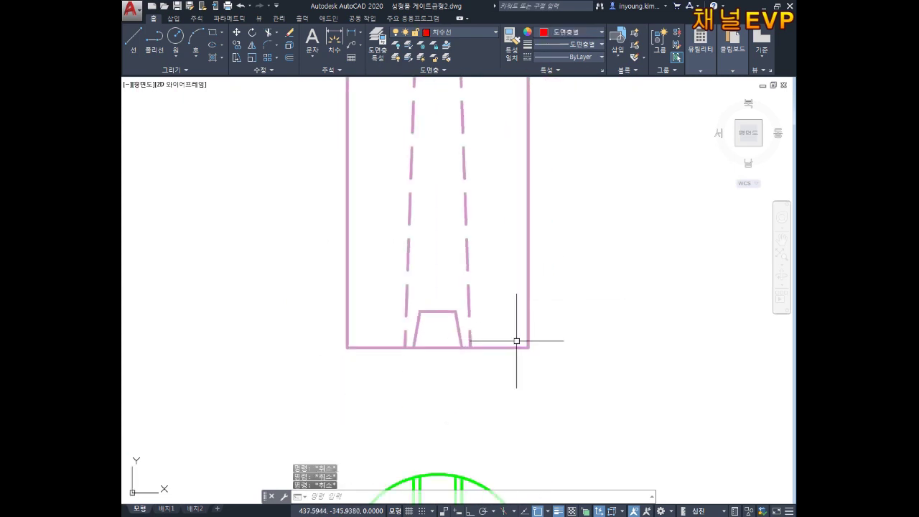
pyautogui.write('tr')
pyautogui.press('Return')
pyautogui.press('Return')
pyautogui.click(451, 331)
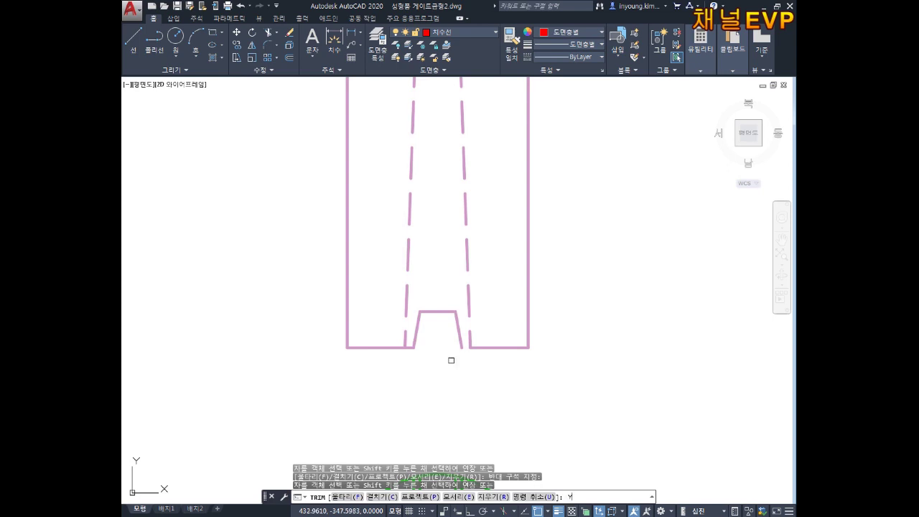
pyautogui.press('Escape')
# Extend the trapezoid's right slanted leg down to the bottom line.
pyautogui.scroll(5, 439, 348)
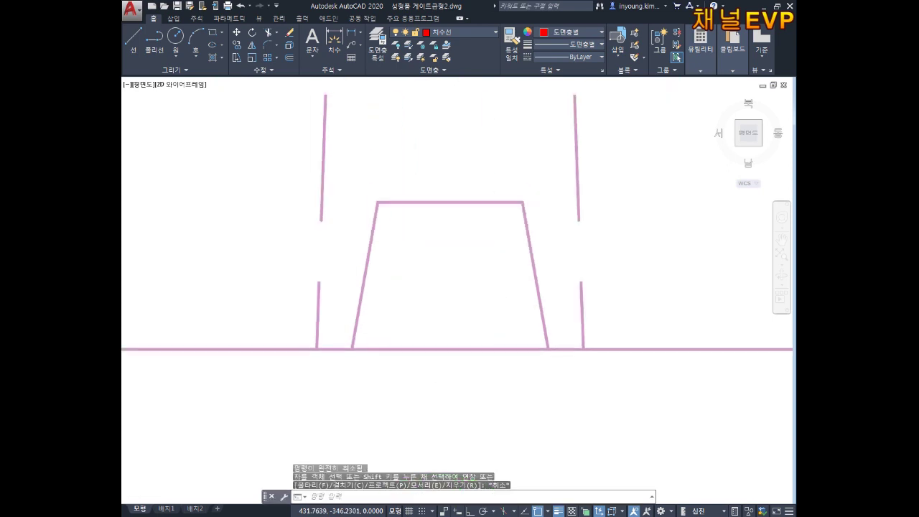
pyautogui.scroll(3, 611, 359)
pyautogui.scroll(2, 586, 357)
pyautogui.scroll(2, 418, 322)
pyautogui.scroll(-1, 500, 307)
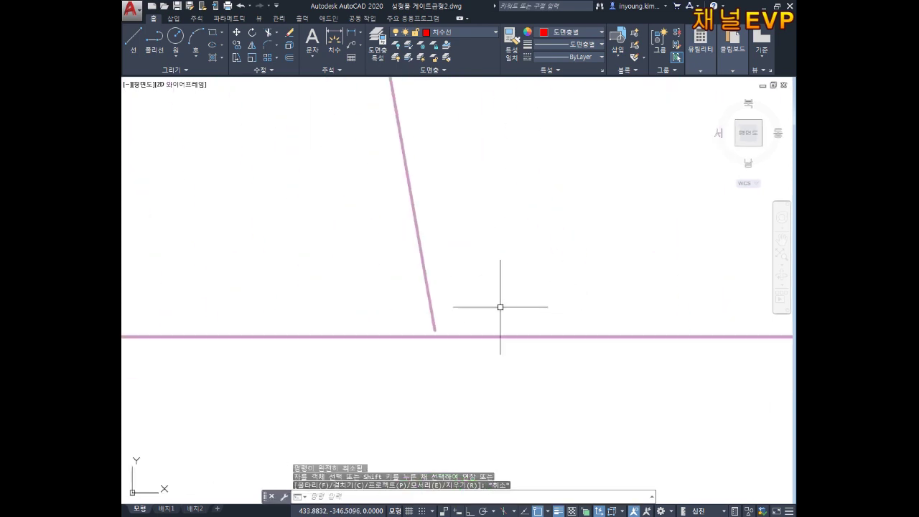
pyautogui.moveTo(500, 307); pyautogui.dragTo(508, 330, button='middle')
pyautogui.write('ex')
pyautogui.press('Return')
pyautogui.click(521, 367)
pyautogui.click(465, 348)
pyautogui.press('Return')
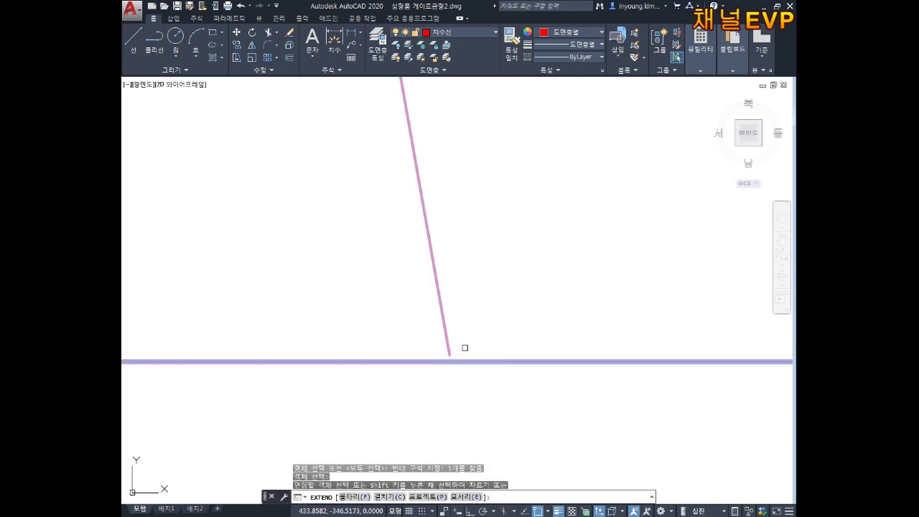
pyautogui.click(445, 329)
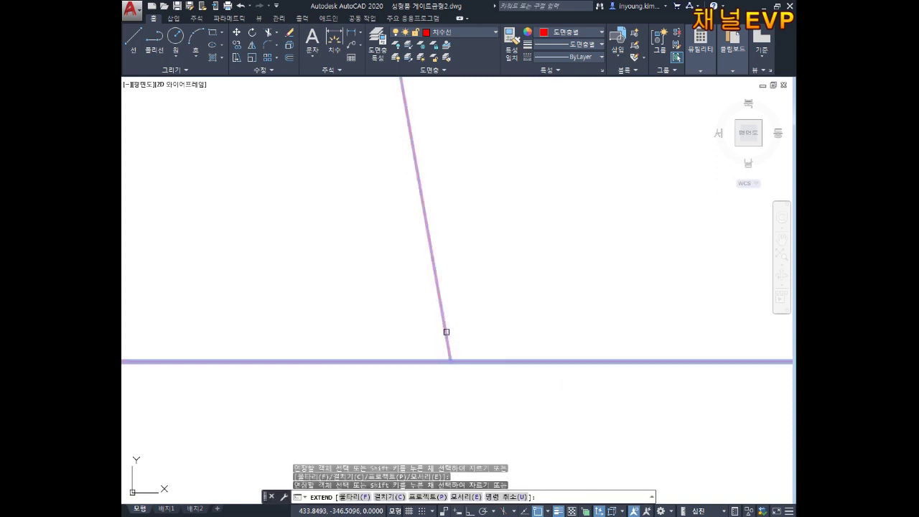
pyautogui.press('Escape')
# Inspect the trapezoid's left slanted line and its lower endpoint grip, leaving it unchanged.
pyautogui.scroll(-1, 545, 324)
pyautogui.scroll(-2, 593, 408)
pyautogui.scroll(-2, 455, 369)
pyautogui.scroll(3, 363, 390)
pyautogui.scroll(-4, 364, 389)
pyautogui.scroll(2, 303, 344)
pyautogui.scroll(2, 409, 334)
pyautogui.press('Escape')
pyautogui.press('Escape')
pyautogui.press('Escape')
pyautogui.scroll(-3, 410, 335)
pyautogui.scroll(1, 484, 314)
pyautogui.scroll(1, 475, 321)
pyautogui.scroll(1, 476, 308)
pyautogui.click(476, 213)
pyautogui.click(449, 261)
pyautogui.press('Escape')
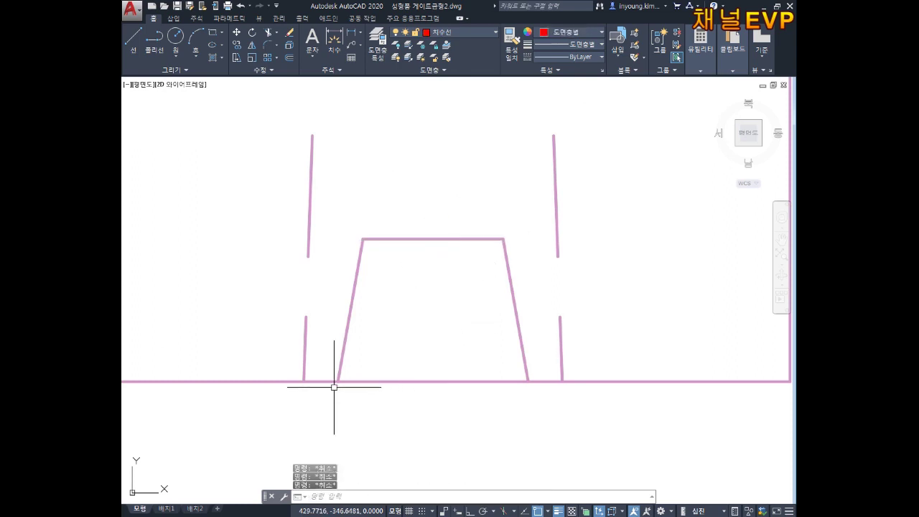
pyautogui.scroll(5, 335, 370)
pyautogui.click(390, 331)
pyautogui.click(340, 361)
pyautogui.scroll(3, 355, 380)
pyautogui.scroll(6, 427, 326)
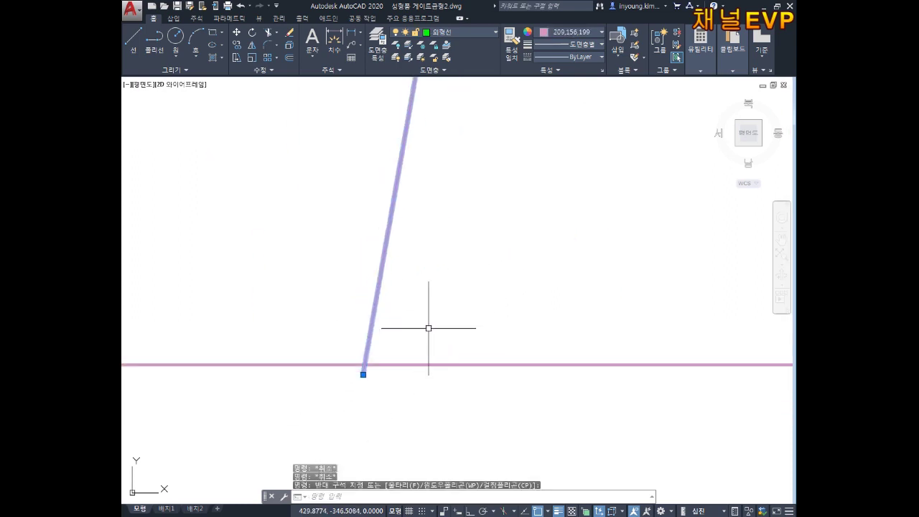
pyautogui.click(363, 373)
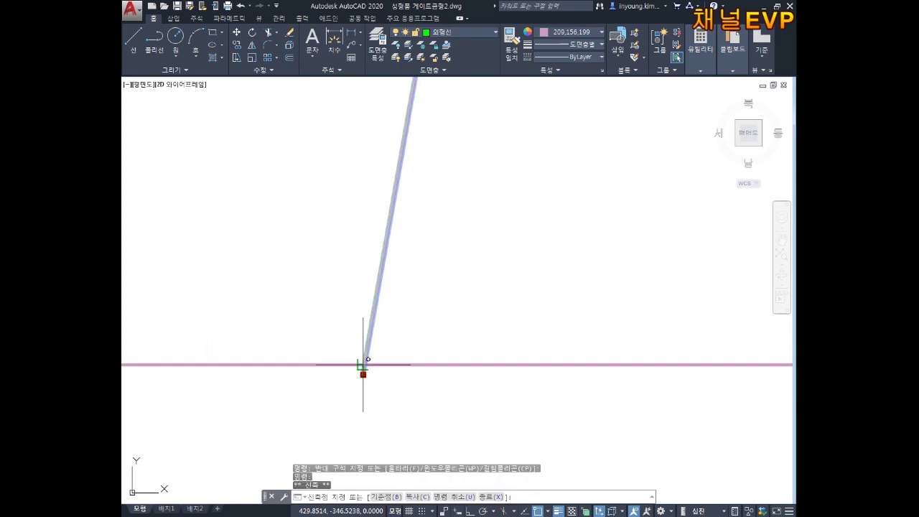
pyautogui.press('Escape')
pyautogui.press('Escape')
# Check the trapezoid's top-line corner grip and try a trim, cancelling both.
pyautogui.scroll(-2, 459, 328)
pyautogui.scroll(-2, 437, 320)
pyautogui.scroll(-2, 475, 291)
pyautogui.scroll(-2, 467, 298)
pyautogui.scroll(3, 459, 303)
pyautogui.click(459, 213)
pyautogui.click(433, 260)
pyautogui.scroll(2, 433, 260)
pyautogui.scroll(2, 409, 397)
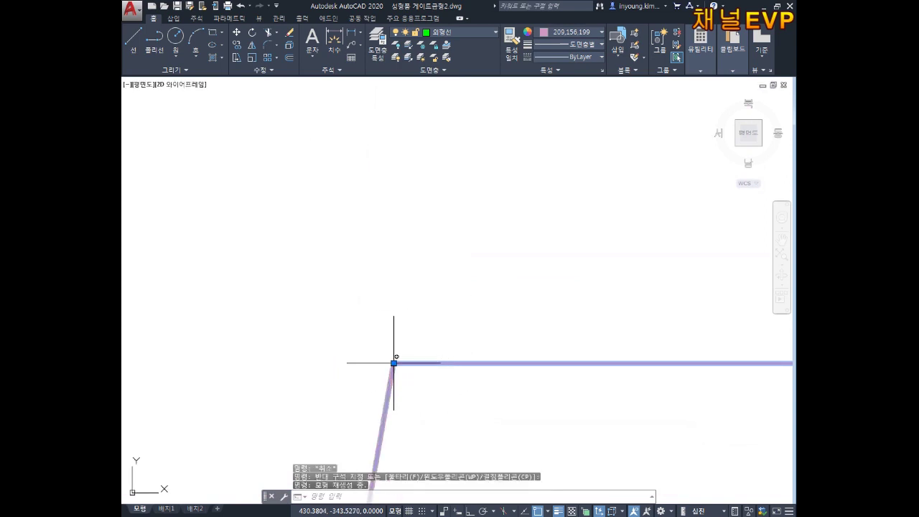
pyautogui.click(394, 362)
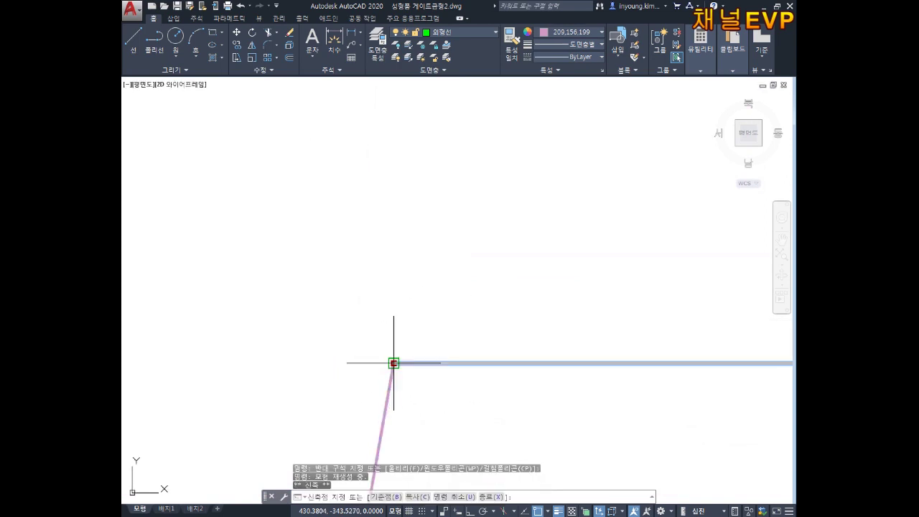
pyautogui.press('Escape')
pyautogui.press('Escape')
pyautogui.press('Escape')
pyautogui.moveTo(467, 351)
pyautogui.mouseDown(button='middle')
pyautogui.moveTo(531, 381)
pyautogui.moveTo(469, 323)
pyautogui.mouseUp(button='middle')
pyautogui.scroll(-2, 431, 280)
pyautogui.scroll(-4, 392, 237)
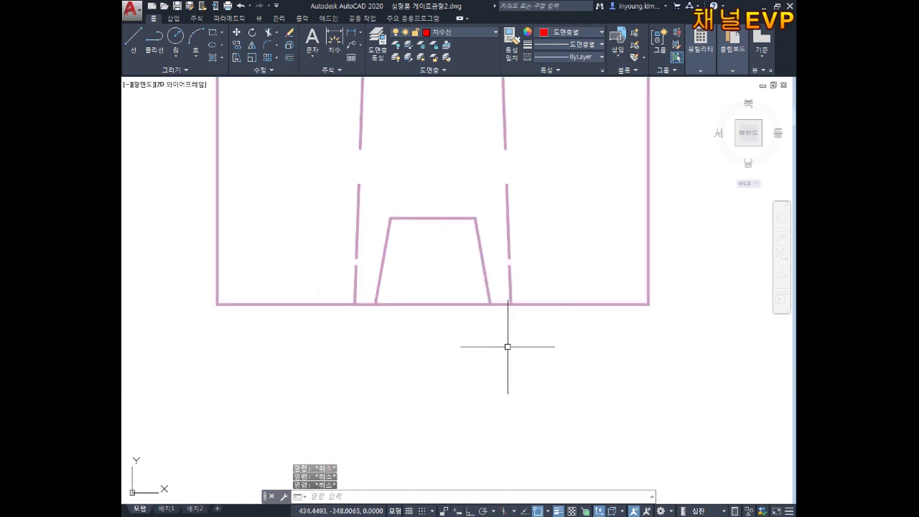
pyautogui.write('tr')
pyautogui.press('Return')
pyautogui.press('Return')
pyautogui.press('Escape')
pyautogui.scroll(-4, 448, 351)
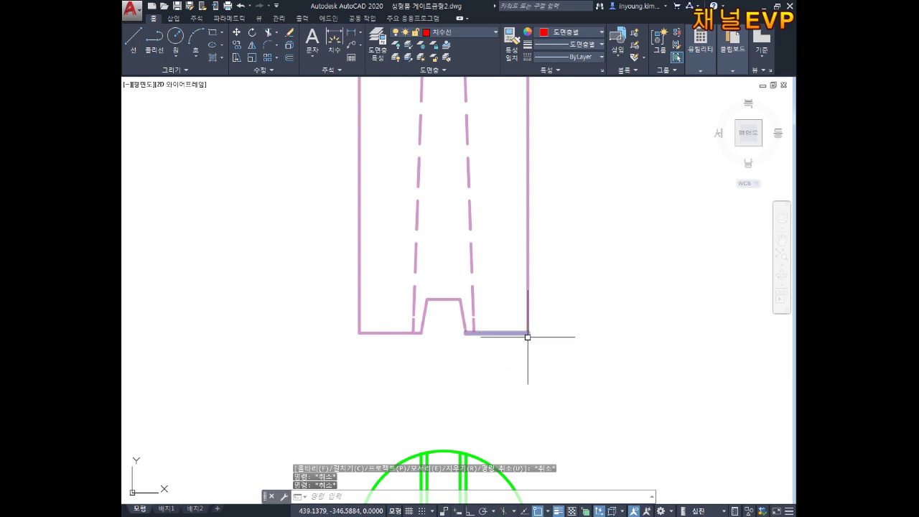
pyautogui.scroll(-5, 562, 343)
pyautogui.scroll(2, 567, 311)
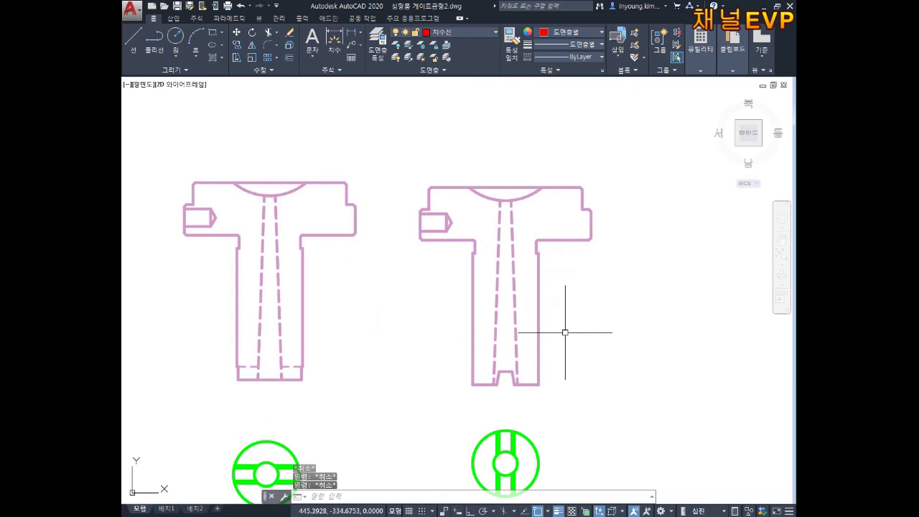
# Redefine block 스프루부시정면2 using the whole right T-shaped part selected with a crossing window.
pyautogui.write('B')
pyautogui.press('Return')
pyautogui.write('스프루부시정면ㄷ')
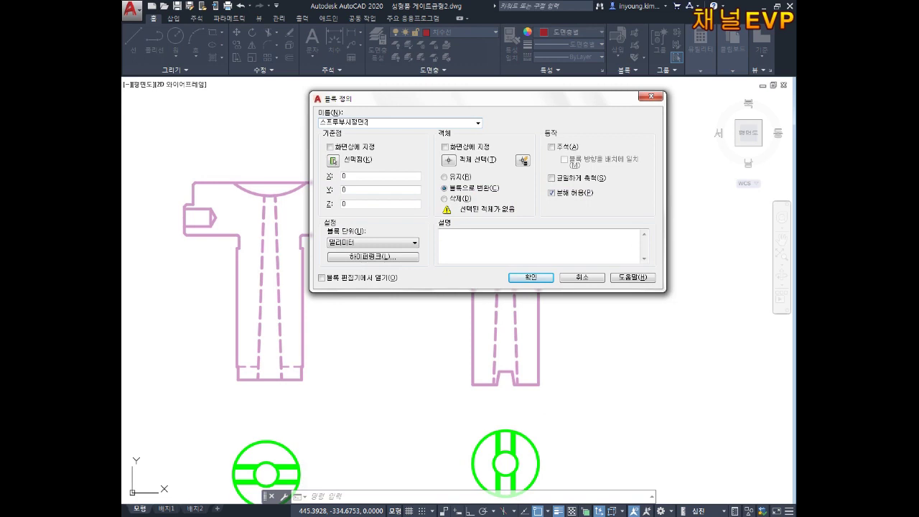
pyautogui.write('평면2')
pyautogui.press('Return')
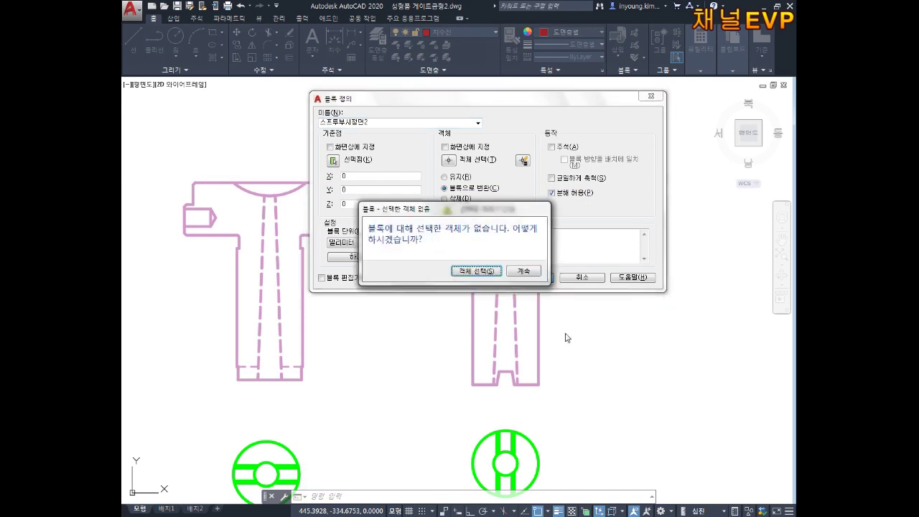
pyautogui.click(479, 274)
pyautogui.click(626, 153)
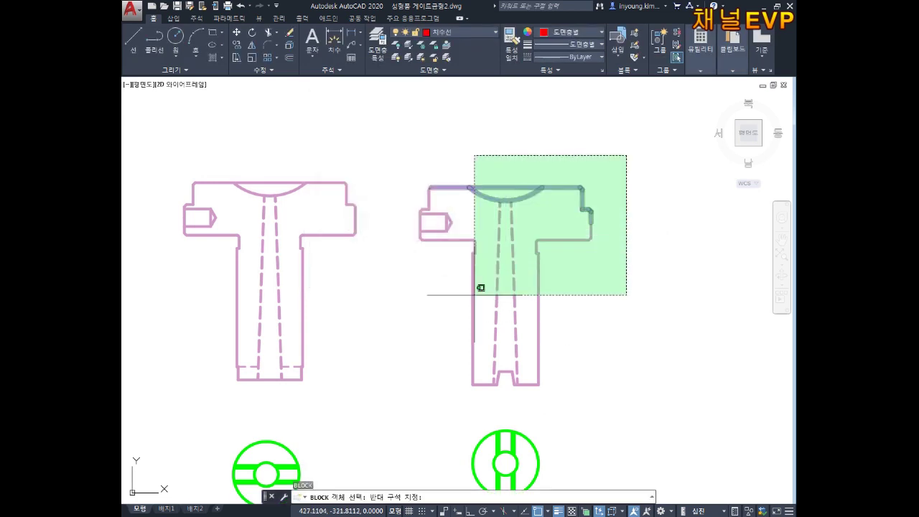
pyautogui.click(415, 397)
pyautogui.press('Return')
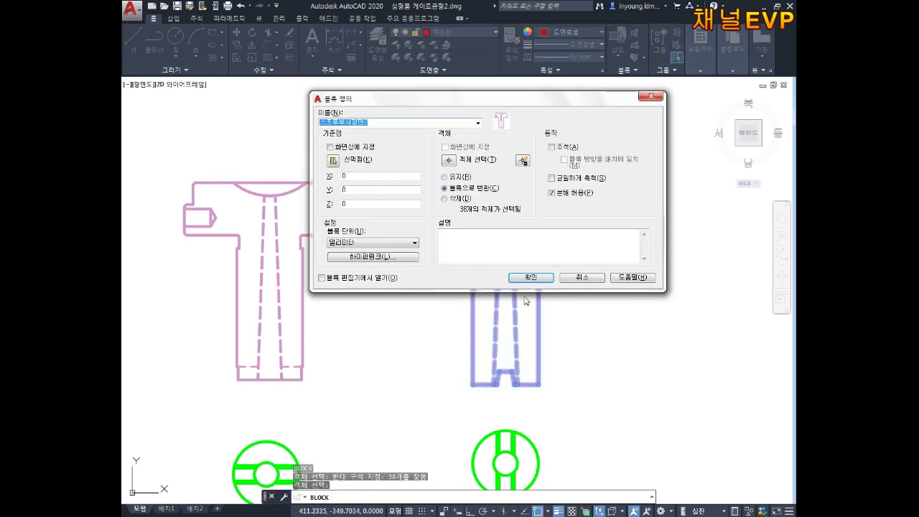
pyautogui.click(530, 278)
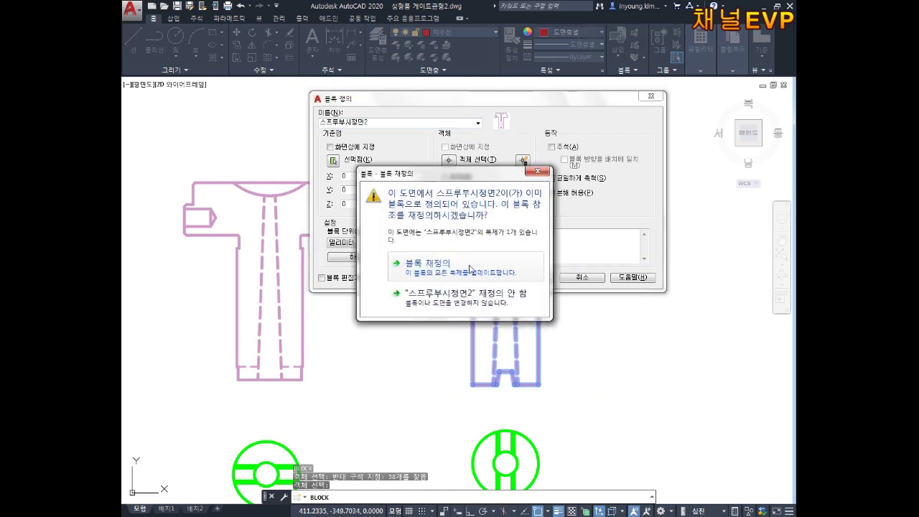
pyautogui.click(470, 269)
pyautogui.scroll(-2, 527, 291)
pyautogui.scroll(2, 492, 273)
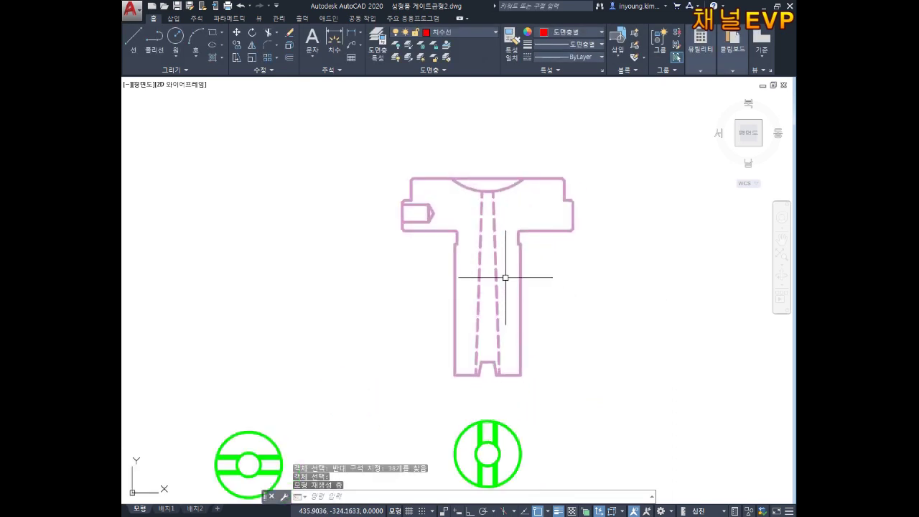
pyautogui.write('ㅡ')
pyautogui.press('Return')
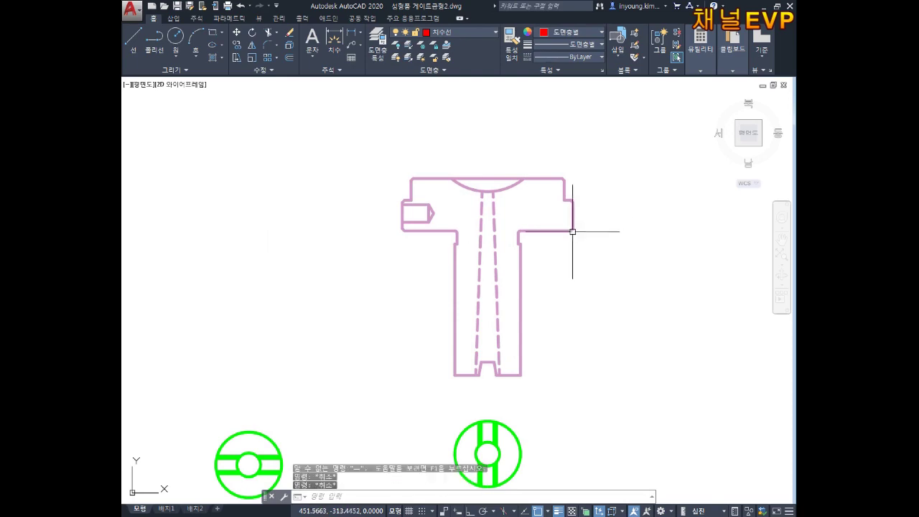
# Begin moving the T-shaped block, then cancel and pan to the assembly's sprue bush area.
pyautogui.write('m')
pyautogui.press('Return')
pyautogui.click(564, 250)
pyautogui.click(545, 218)
pyautogui.press('Return')
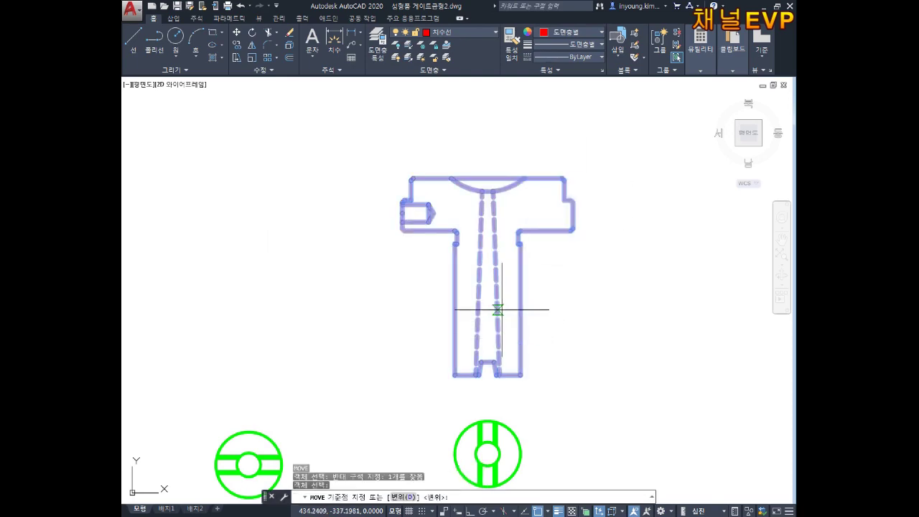
pyautogui.click(488, 178)
pyautogui.scroll(-2, 316, 160)
pyautogui.scroll(-3, 493, 294)
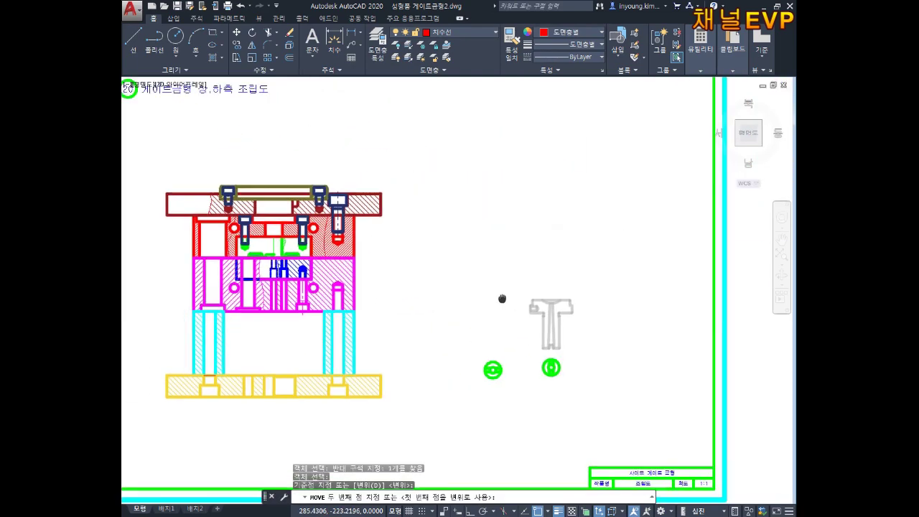
pyautogui.scroll(3, 300, 184)
pyautogui.scroll(2, 390, 226)
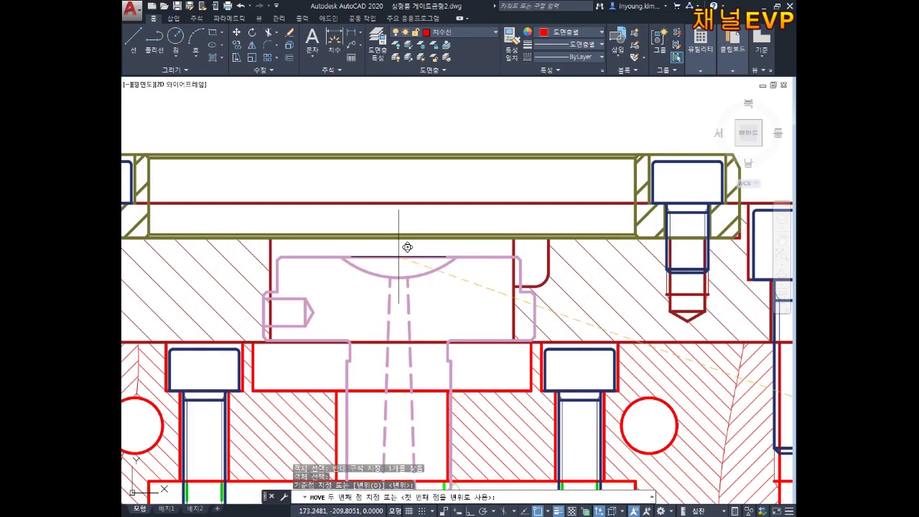
pyautogui.press('Escape')
pyautogui.press('Escape')
pyautogui.press('Escape')
pyautogui.moveTo(437, 329)
pyautogui.mouseDown(button='middle')
pyautogui.moveTo(469, 239)
pyautogui.moveTo(478, 328)
pyautogui.mouseUp(button='middle')
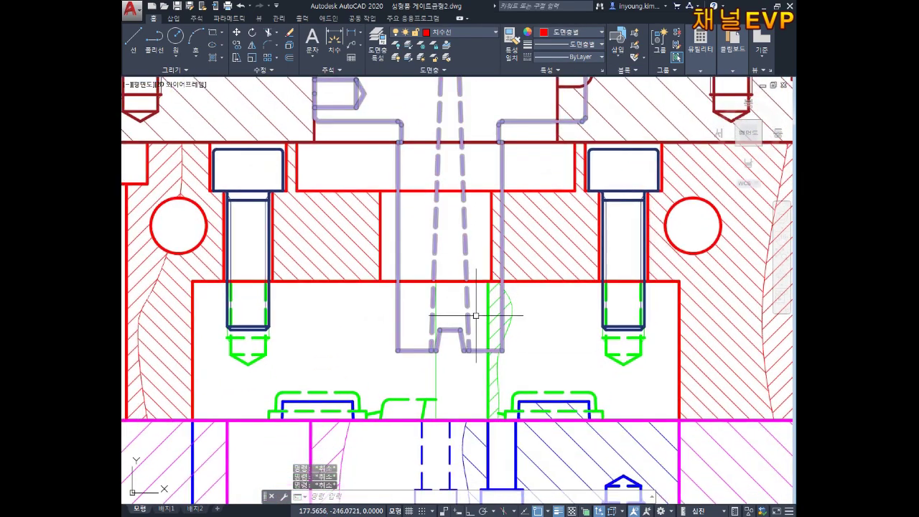
pyautogui.write('l')
pyautogui.press('Return')
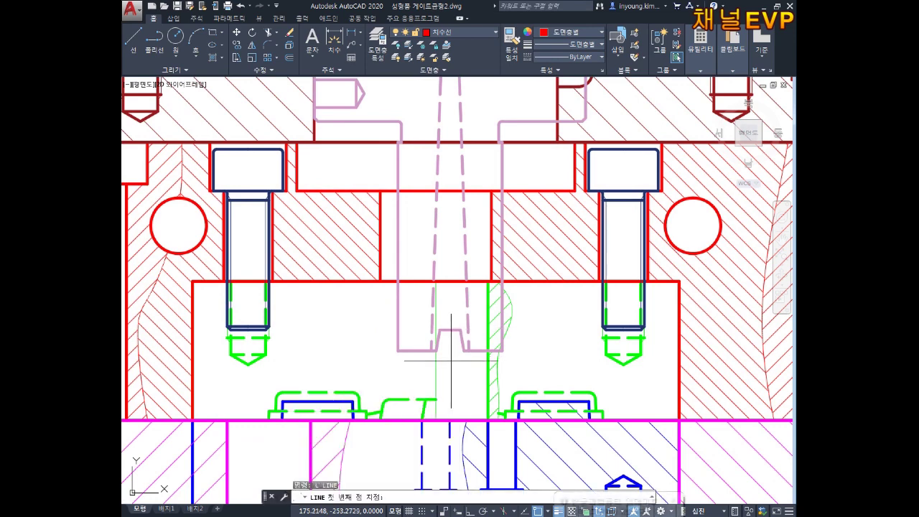
pyautogui.scroll(5, 452, 358)
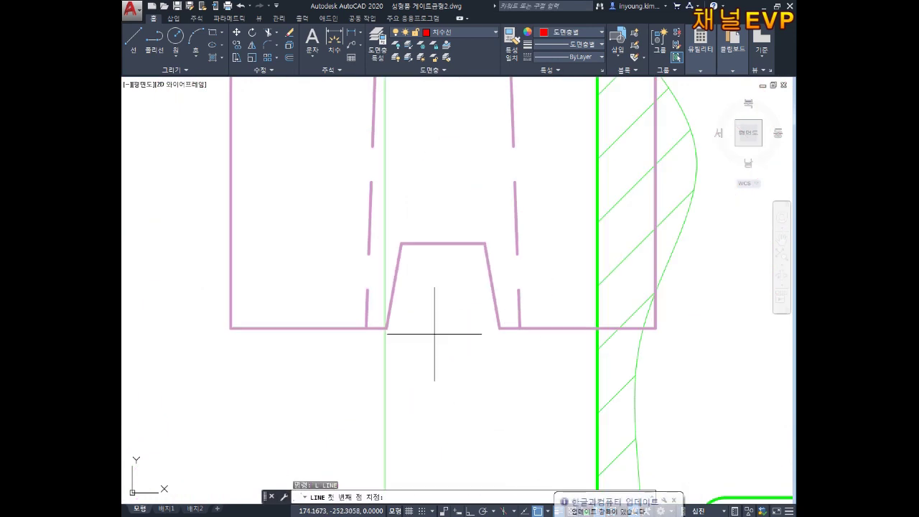
pyautogui.click(230, 328)
pyautogui.click(655, 328)
pyautogui.press('Escape')
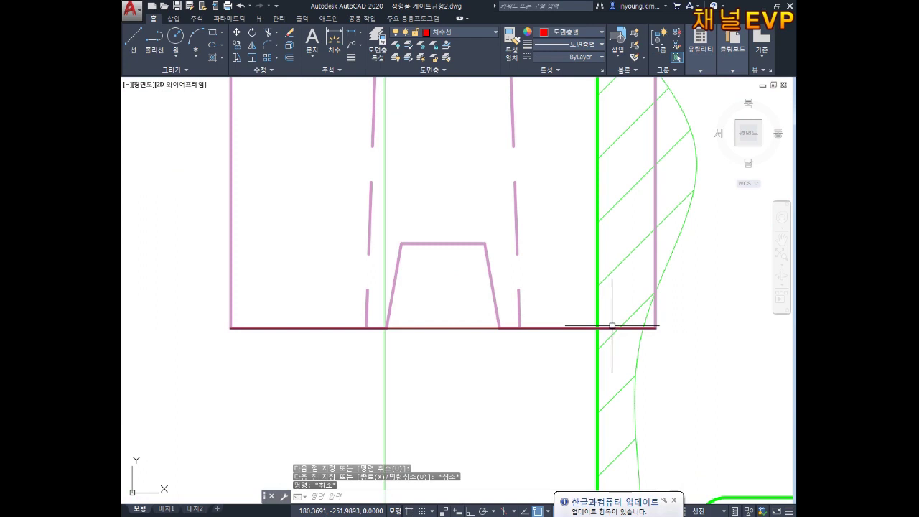
pyautogui.click(539, 249)
pyautogui.click(503, 267)
pyautogui.press('Return')
pyautogui.click(451, 328)
pyautogui.moveTo(436, 379)
pyautogui.mouseDown(button='middle')
pyautogui.moveTo(516, 275)
pyautogui.moveTo(549, 131)
pyautogui.mouseUp(button='middle')
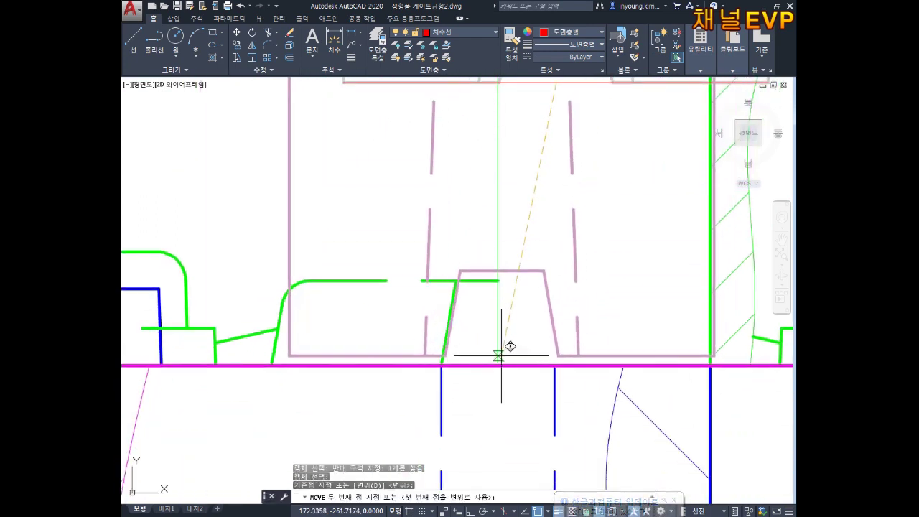
pyautogui.press('Escape')
pyautogui.press('Escape')
pyautogui.scroll(-4, 564, 307)
pyautogui.click(536, 324)
pyautogui.press('Delete')
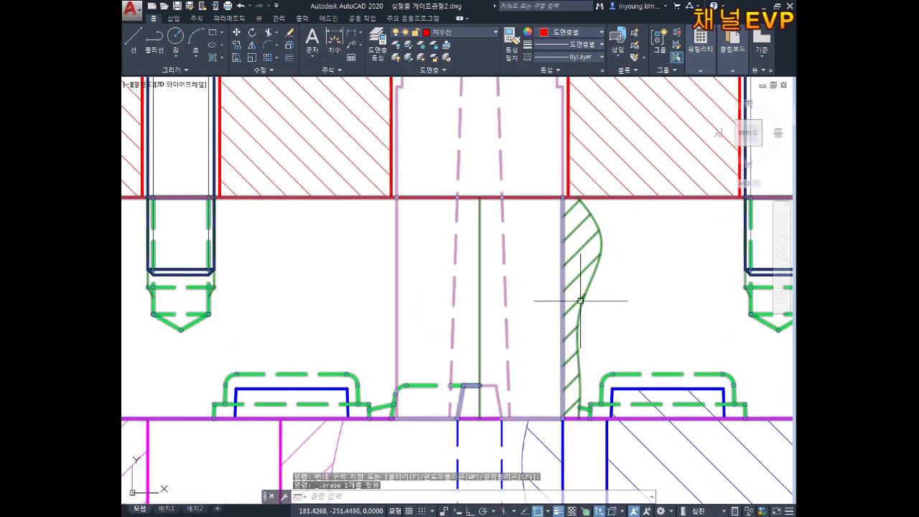
pyautogui.click(561, 342)
pyautogui.click(577, 329)
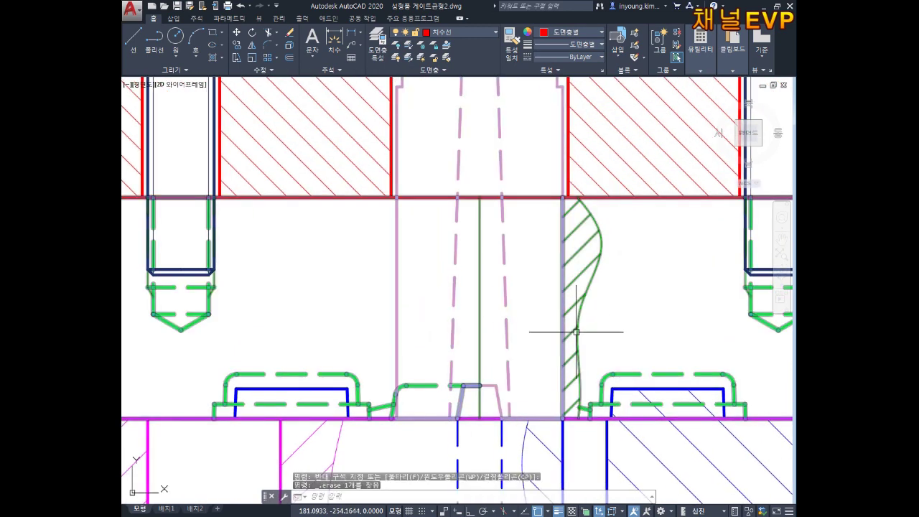
pyautogui.press('Escape')
pyautogui.scroll(-2, 553, 322)
pyautogui.scroll(-3, 591, 318)
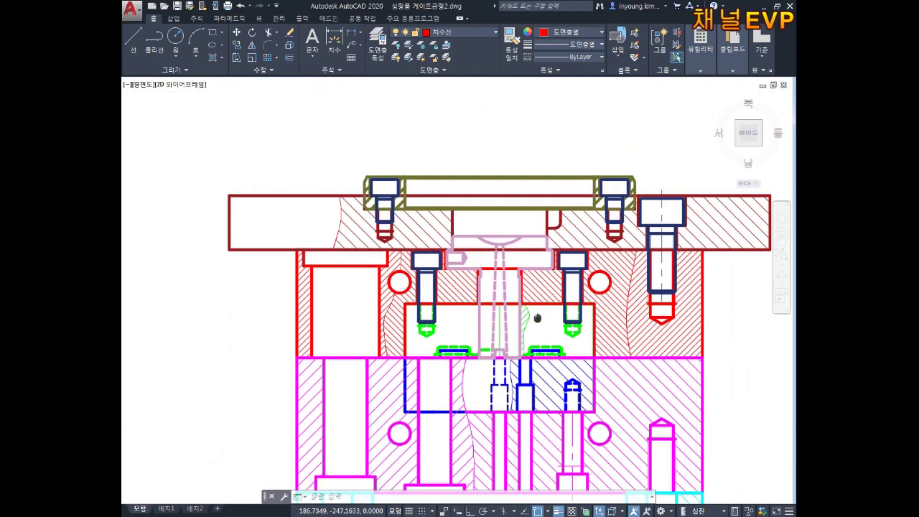
pyautogui.scroll(2, 572, 276)
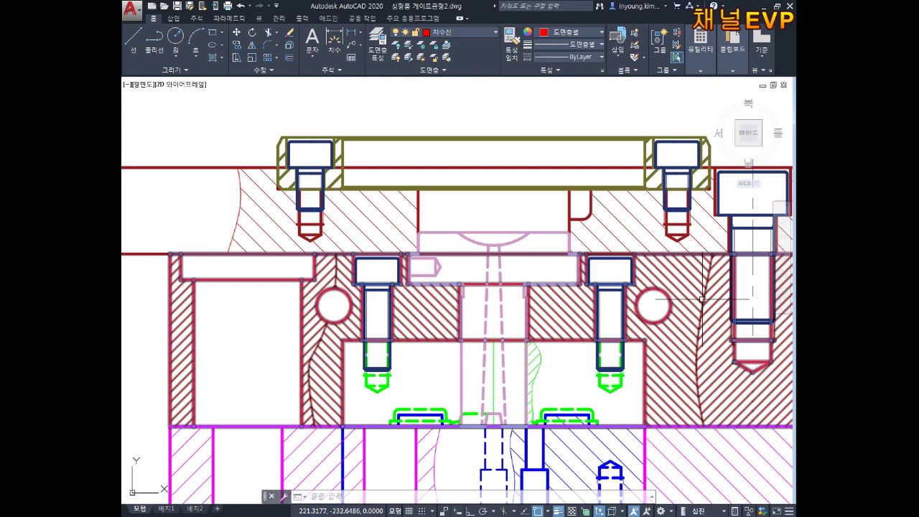
pyautogui.scroll(4, 477, 256)
pyautogui.scroll(-2, 487, 259)
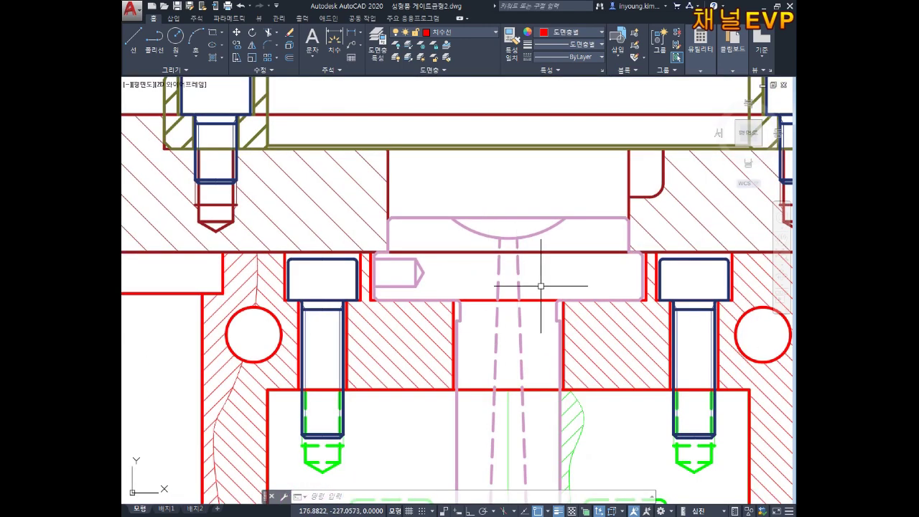
pyautogui.moveTo(569, 270); pyautogui.dragTo(536, 283, button='middle')
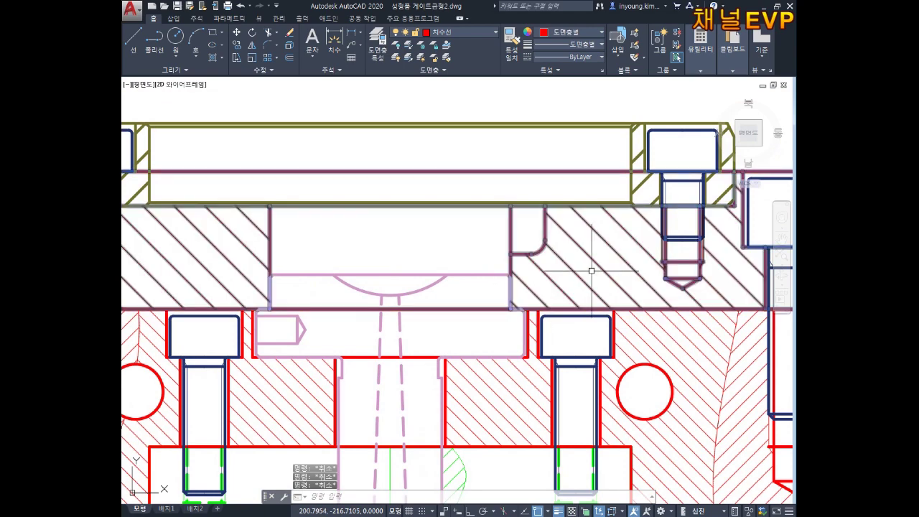
pyautogui.moveTo(597, 253); pyautogui.dragTo(548, 281, button='middle')
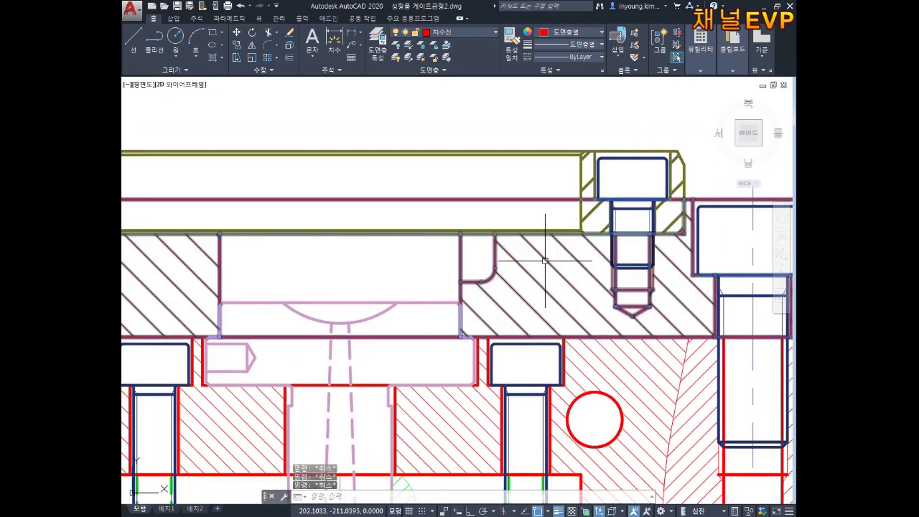
pyautogui.doubleClick(544, 264)
# Delete the short vertical edge inside the plate block and save the block changes.
pyautogui.click(459, 331)
pyautogui.scroll(3, 503, 287)
pyautogui.scroll(3, 504, 322)
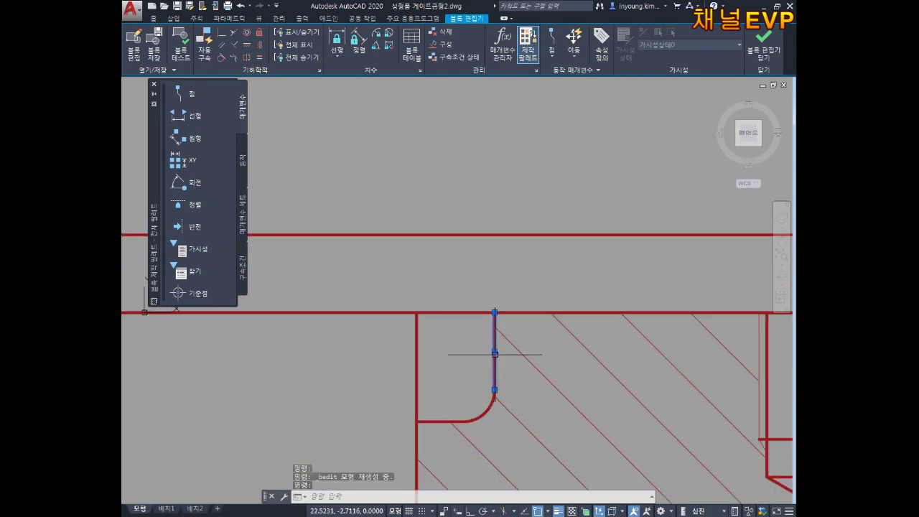
pyautogui.press('Delete')
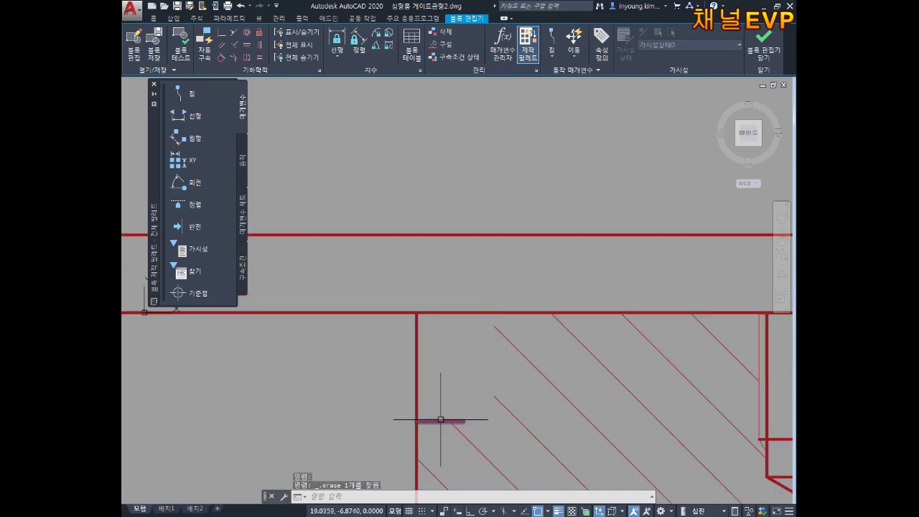
pyautogui.scroll(-5, 502, 345)
pyautogui.scroll(-2, 539, 316)
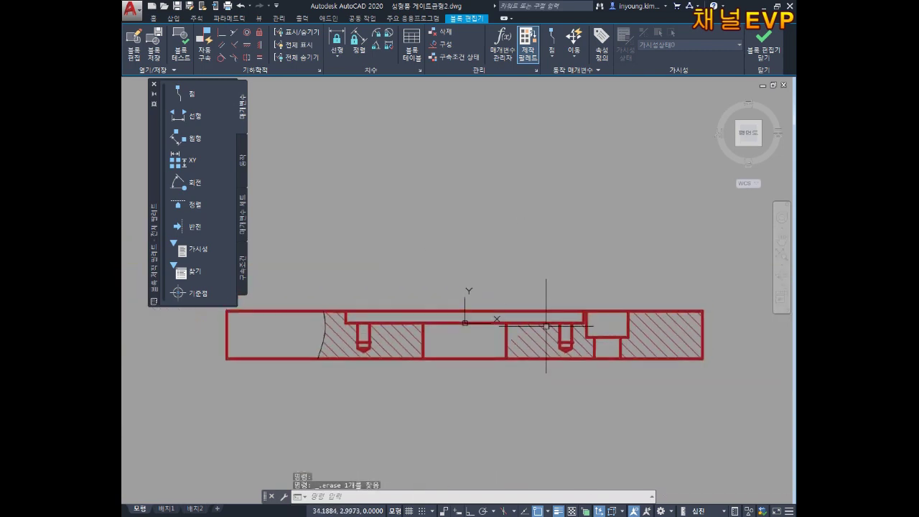
pyautogui.scroll(2, 510, 330)
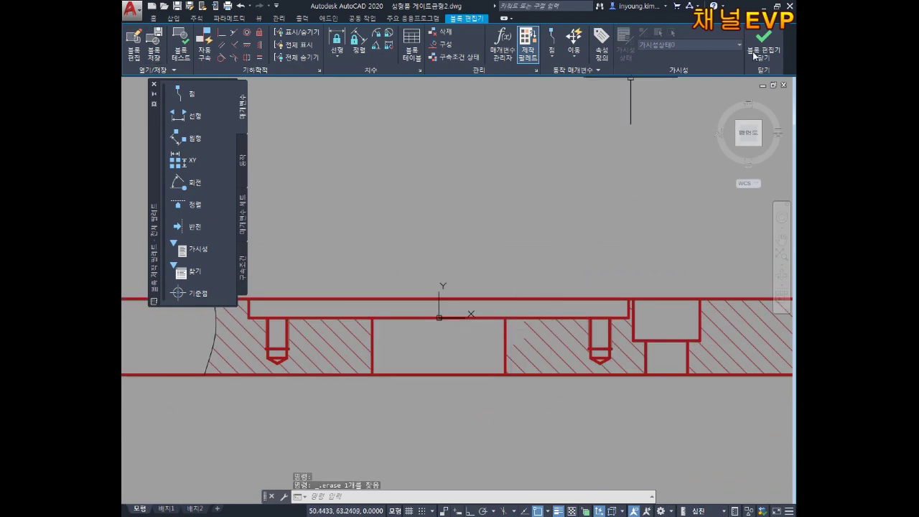
pyautogui.click(751, 53)
pyautogui.click(488, 244)
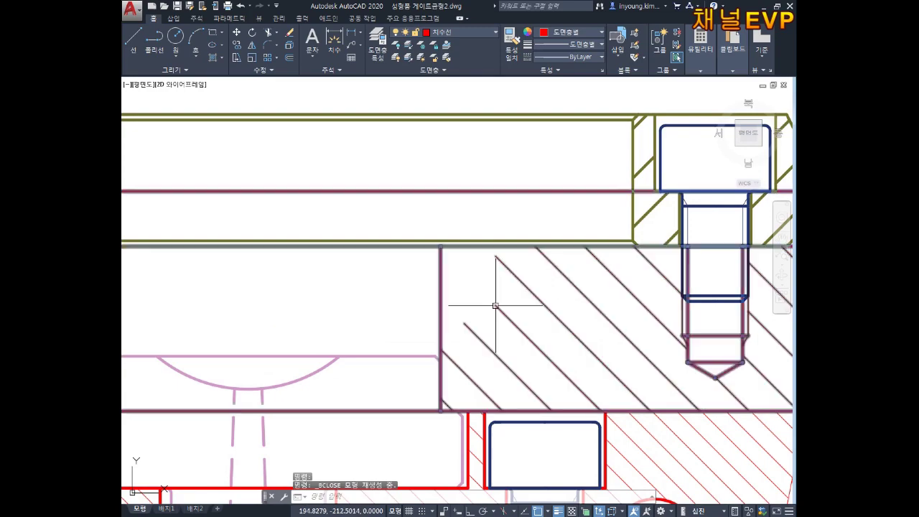
# Zoom out to review the mold assembly and save the drawing with Ctrl+S.
pyautogui.scroll(-3, 494, 294)
pyautogui.scroll(-1, 503, 276)
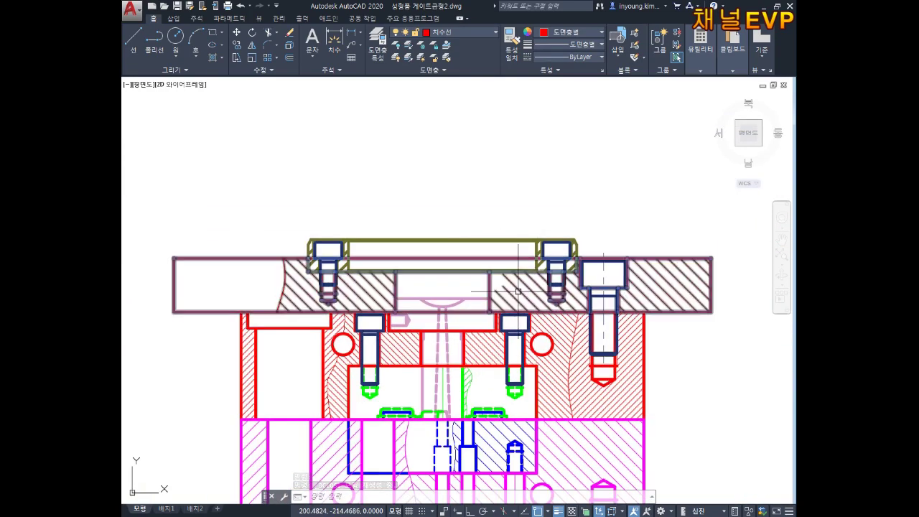
pyautogui.scroll(-5, 519, 298)
pyautogui.scroll(3, 516, 317)
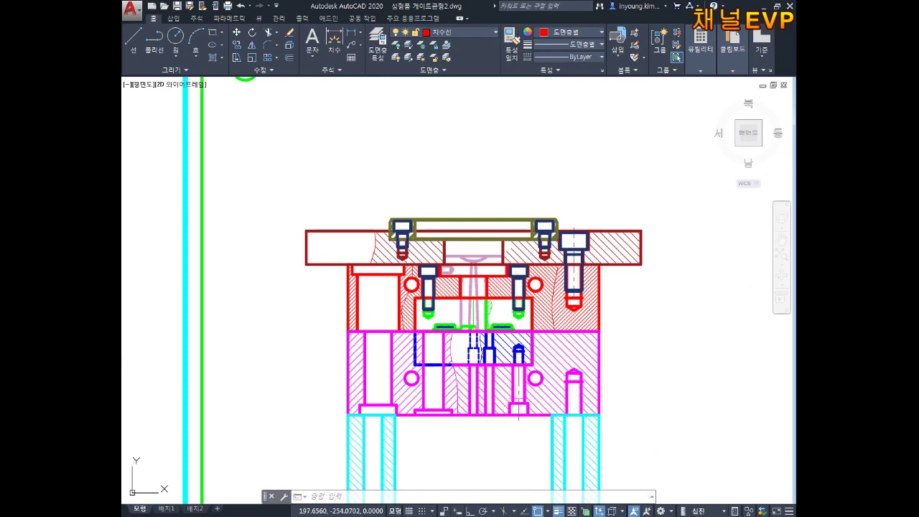
pyautogui.hotkey('ctrl', 's')
pyautogui.scroll(-1, 518, 309)
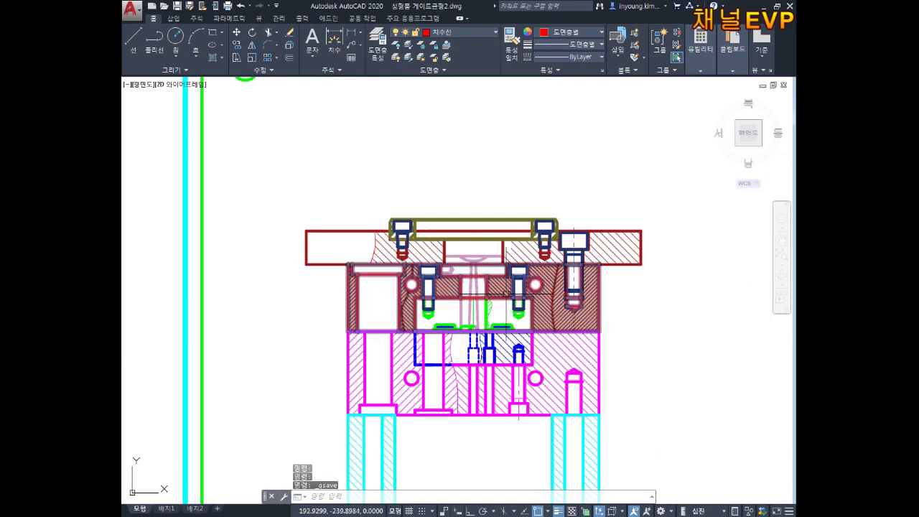
pyautogui.scroll(2, 502, 323)
pyautogui.scroll(-4, 473, 345)
pyautogui.scroll(-2, 448, 362)
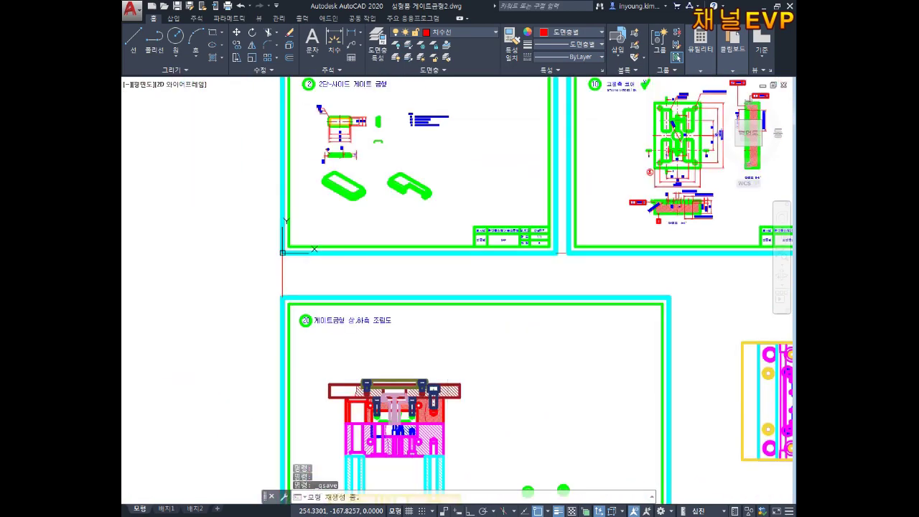
# Erase the short vertical line and fillet arc from the plate's section view.
pyautogui.scroll(-2, 445, 359)
pyautogui.moveTo(617, 316); pyautogui.dragTo(374, 307, button='middle')
pyautogui.scroll(2, 374, 307)
pyautogui.moveTo(617, 308)
pyautogui.mouseDown(button='middle')
pyautogui.moveTo(369, 294)
pyautogui.moveTo(431, 308)
pyautogui.mouseUp(button='middle')
pyautogui.moveTo(653, 309); pyautogui.dragTo(413, 307, button='middle')
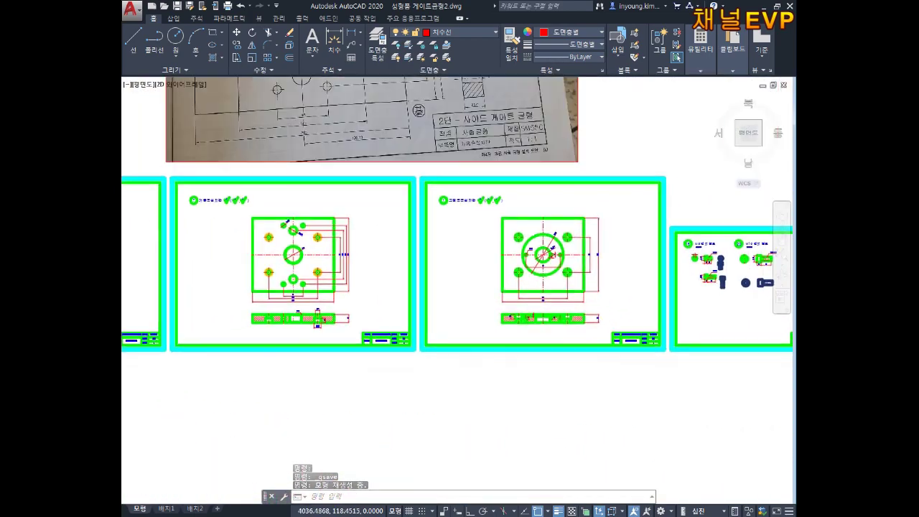
pyautogui.scroll(6, 567, 257)
pyautogui.scroll(5, 502, 396)
pyautogui.moveTo(530, 411); pyautogui.dragTo(525, 382, button='middle')
pyautogui.press('Delete')
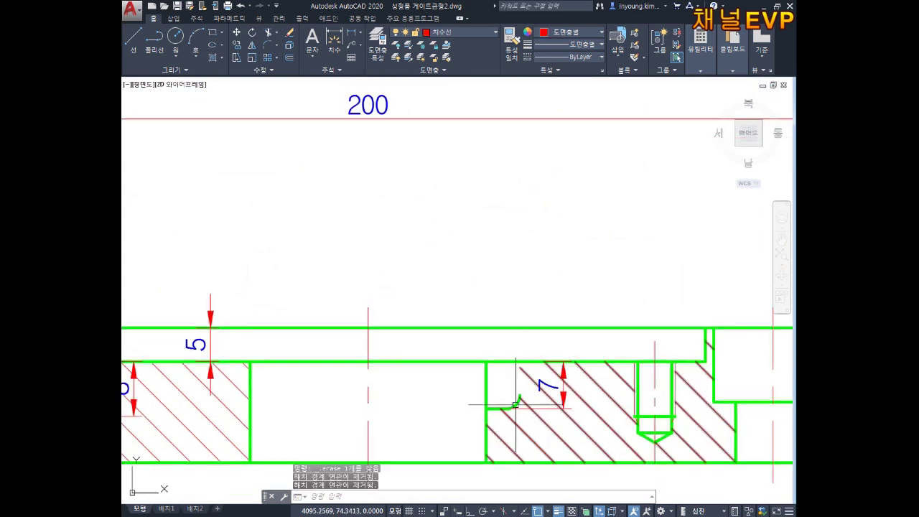
pyautogui.click(518, 395)
pyautogui.click(503, 410)
pyautogui.press('Delete')
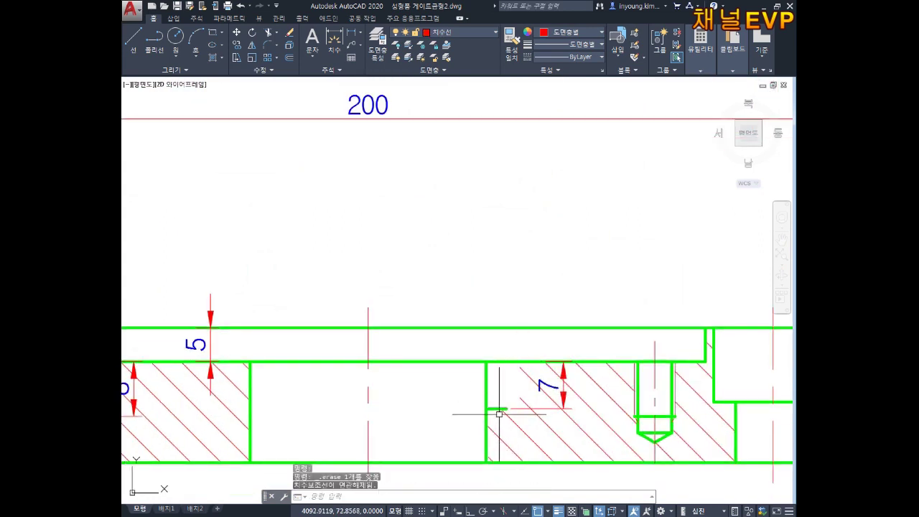
# Remove the keyway slot beside the Ø35 bore in the plate's top view.
pyautogui.scroll(-4, 585, 359)
pyautogui.moveTo(583, 230); pyautogui.dragTo(561, 462, button='middle')
pyautogui.scroll(2, 546, 287)
pyautogui.scroll(3, 534, 330)
pyautogui.click(612, 253)
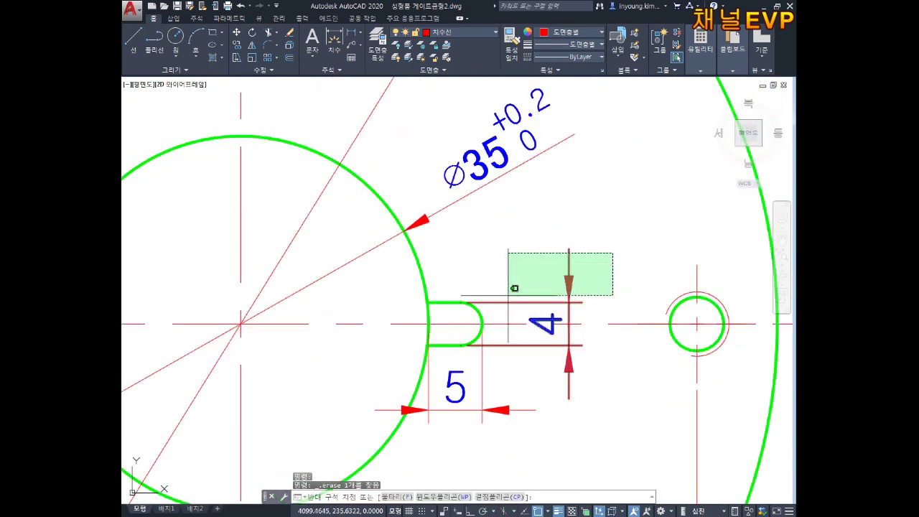
pyautogui.press('Escape')
pyautogui.press('Escape')
pyautogui.scroll(-2, 533, 363)
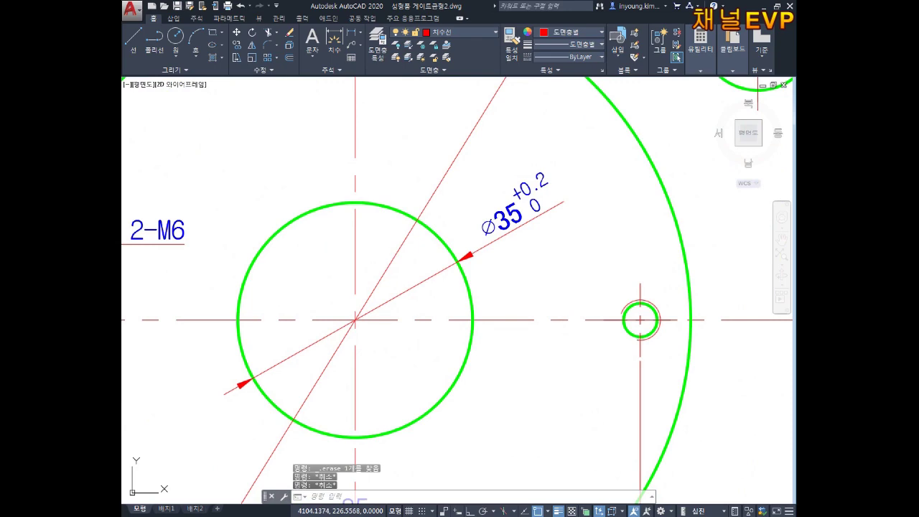
pyautogui.scroll(-3, 504, 324)
pyautogui.scroll(-2, 528, 294)
# Centre the mold assembly in view and save the drawing.
pyautogui.scroll(-2, 524, 273)
pyautogui.scroll(-2, 518, 255)
pyautogui.scroll(-2, 519, 255)
pyautogui.scroll(-4, 493, 242)
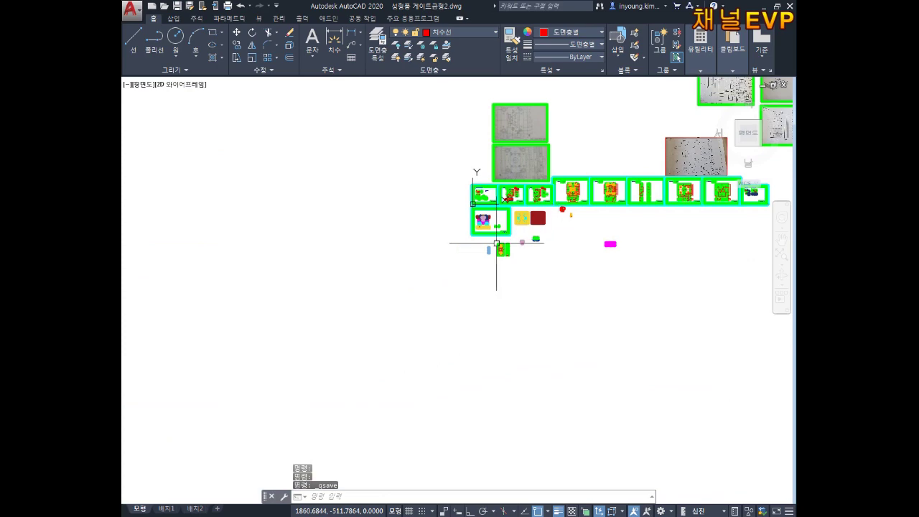
pyautogui.scroll(5, 535, 226)
pyautogui.scroll(3, 511, 239)
pyautogui.scroll(2, 436, 206)
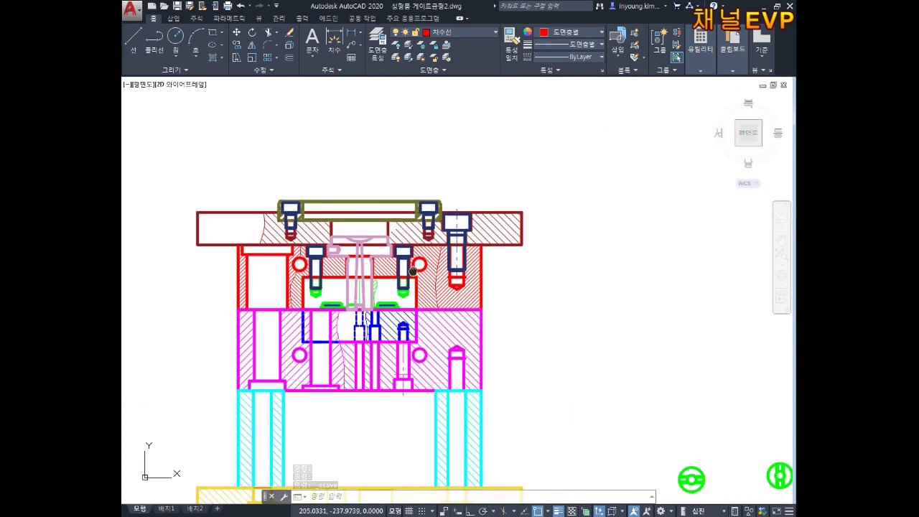
pyautogui.moveTo(402, 330); pyautogui.dragTo(502, 244, button='middle')
pyautogui.hotkey('ctrl', 's')
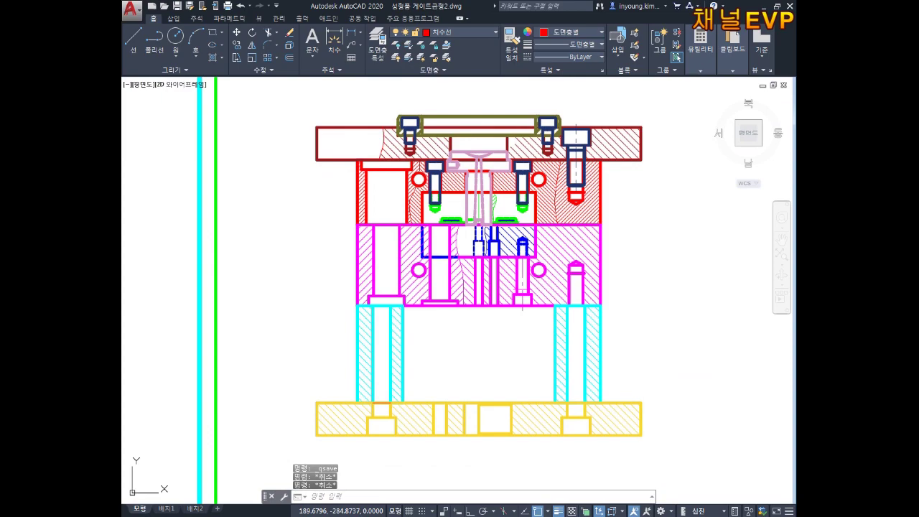
# Pan and zoom from the assembly section to the ejector plate's front and sectioned side views.
pyautogui.scroll(4, 522, 306)
pyautogui.scroll(-4, 546, 295)
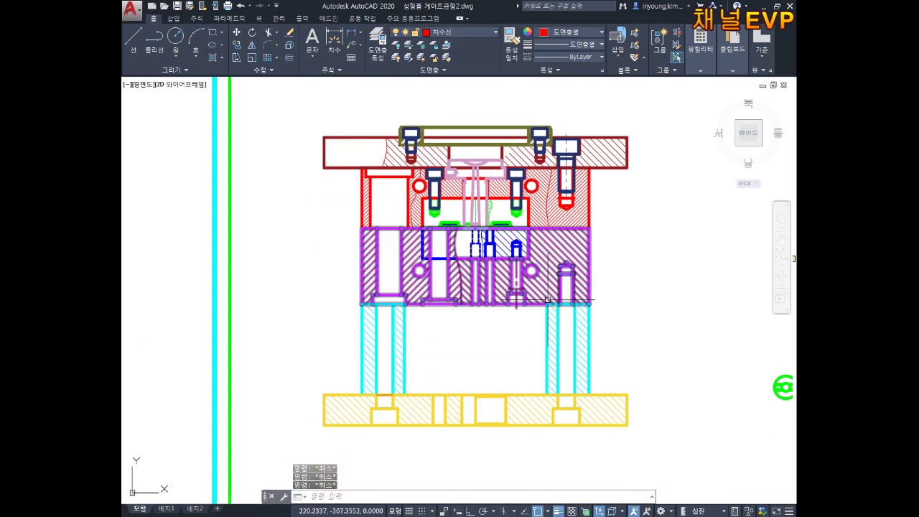
pyautogui.scroll(4, 549, 172)
pyautogui.moveTo(613, 95)
pyautogui.mouseDown(button='middle')
pyautogui.moveTo(580, 149)
pyautogui.moveTo(579, 204)
pyautogui.mouseUp(button='middle')
pyautogui.scroll(-2, 568, 173)
pyautogui.scroll(4, 553, 183)
pyautogui.scroll(-2, 565, 217)
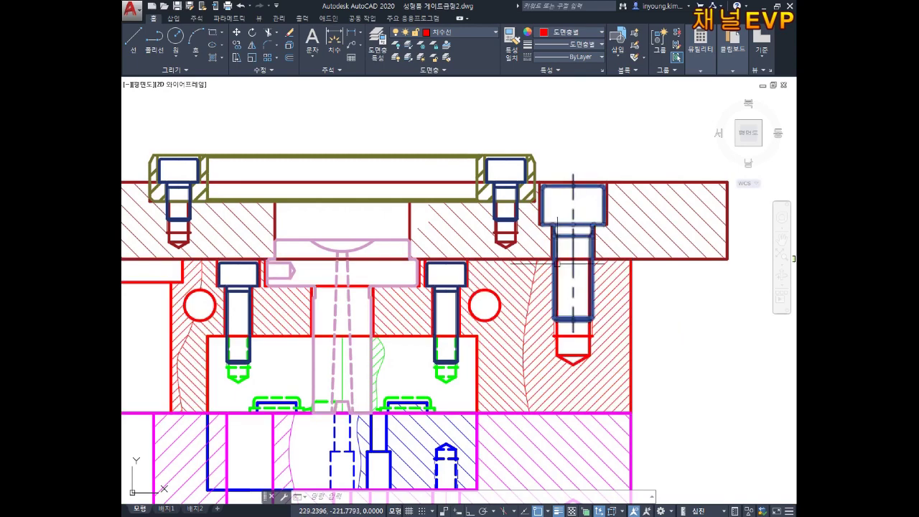
pyautogui.scroll(-2, 511, 325)
pyautogui.moveTo(396, 384); pyautogui.dragTo(453, 269, button='middle')
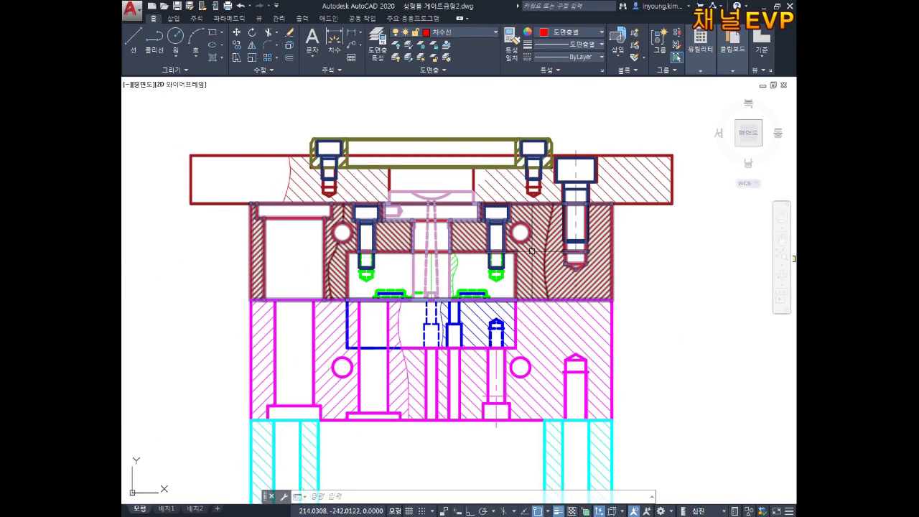
pyautogui.scroll(-3, 453, 269)
pyautogui.scroll(-3, 560, 283)
pyautogui.moveTo(701, 469); pyautogui.dragTo(582, 275, button='middle')
pyautogui.scroll(4, 583, 275)
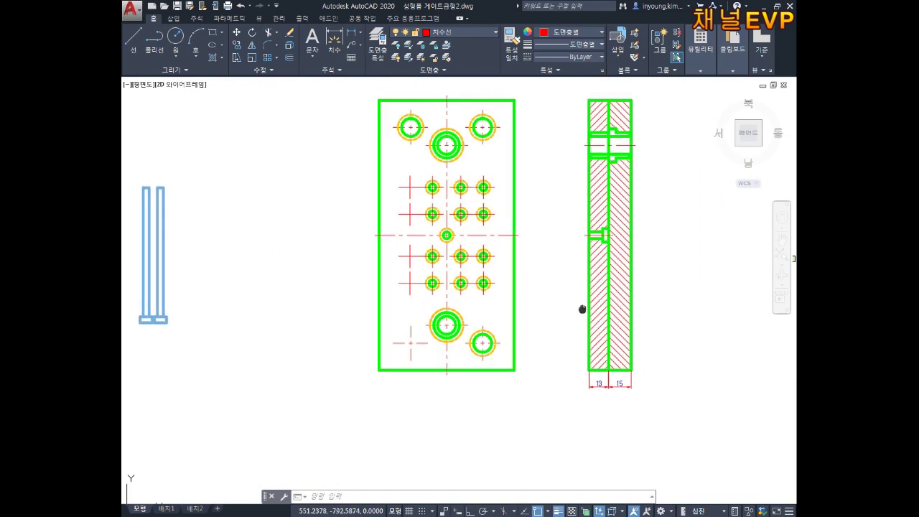
# Copy one finished hole's circles onto the three empty hole centres of the plate.
pyautogui.moveTo(583, 309); pyautogui.dragTo(585, 341, button='middle')
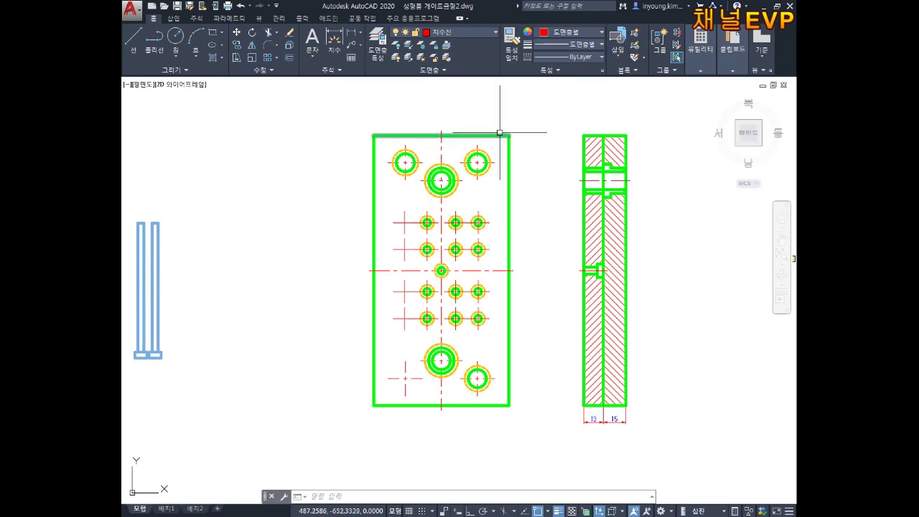
pyautogui.scroll(5, 452, 234)
pyautogui.scroll(-2, 406, 183)
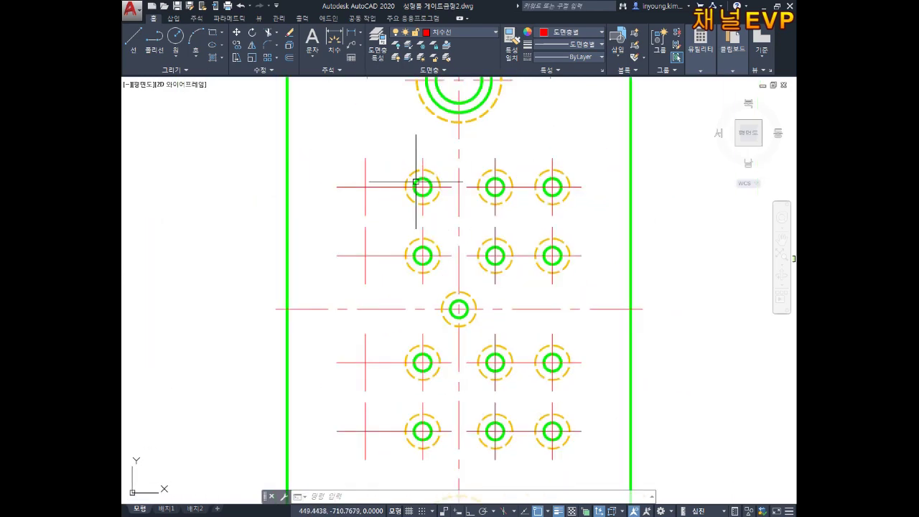
pyautogui.moveTo(409, 149)
pyautogui.mouseDown(button='middle')
pyautogui.moveTo(424, 189)
pyautogui.moveTo(430, 273)
pyautogui.mouseUp(button='middle')
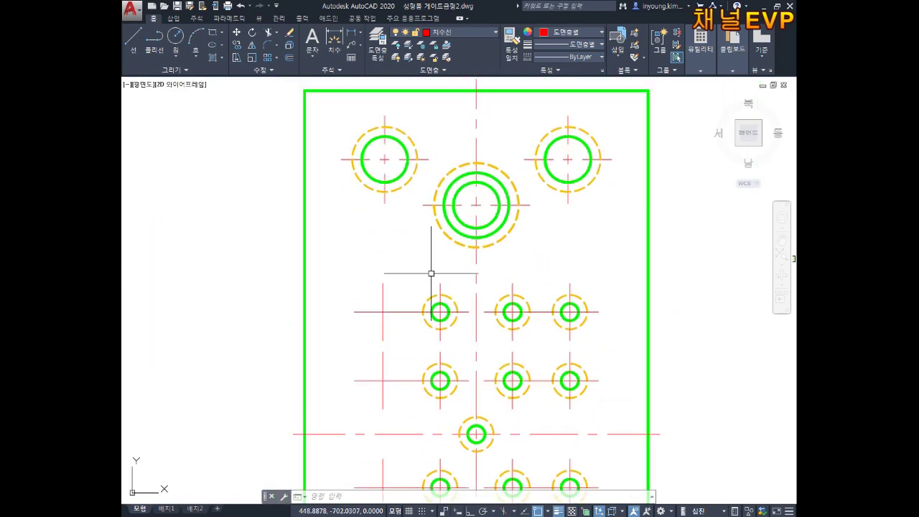
pyautogui.scroll(4, 436, 305)
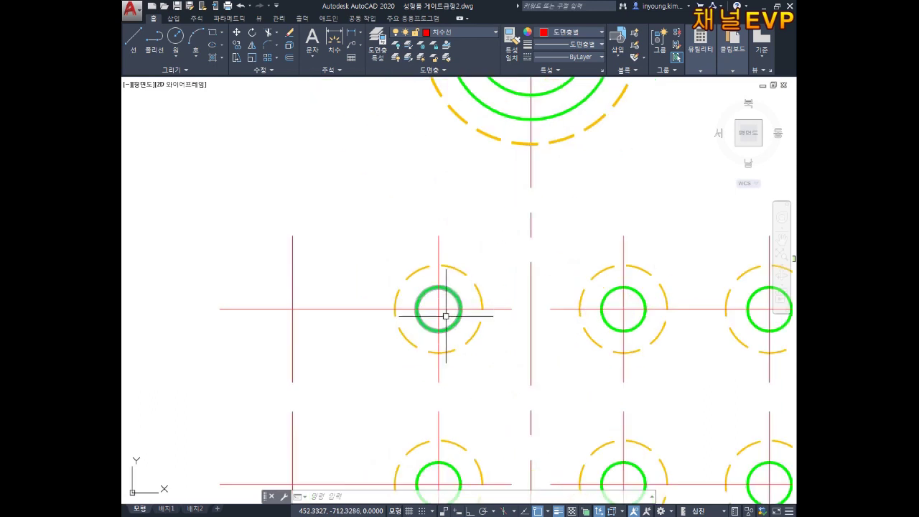
pyautogui.write('co')
pyautogui.press('Return')
pyautogui.scroll(2, 469, 278)
pyautogui.click(459, 271)
pyautogui.press('Return')
pyautogui.click(427, 307)
pyautogui.scroll(2, 359, 312)
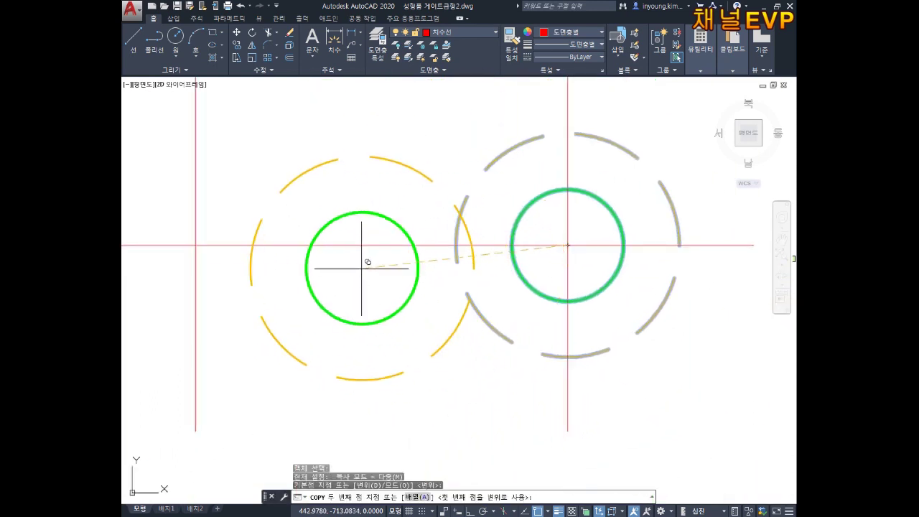
pyautogui.scroll(-4, 197, 244)
pyautogui.moveTo(267, 330); pyautogui.dragTo(385, 209, button='middle')
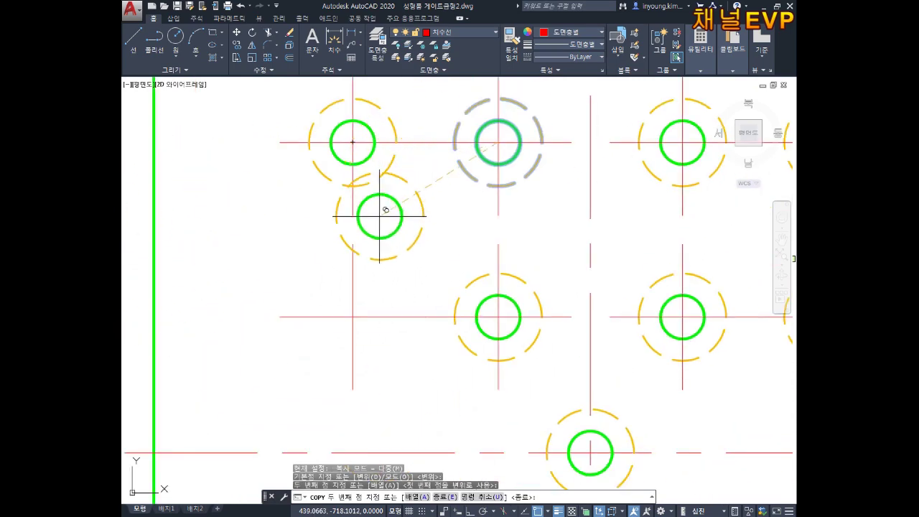
pyautogui.click(353, 316)
pyautogui.scroll(-3, 352, 313)
pyautogui.scroll(3, 431, 296)
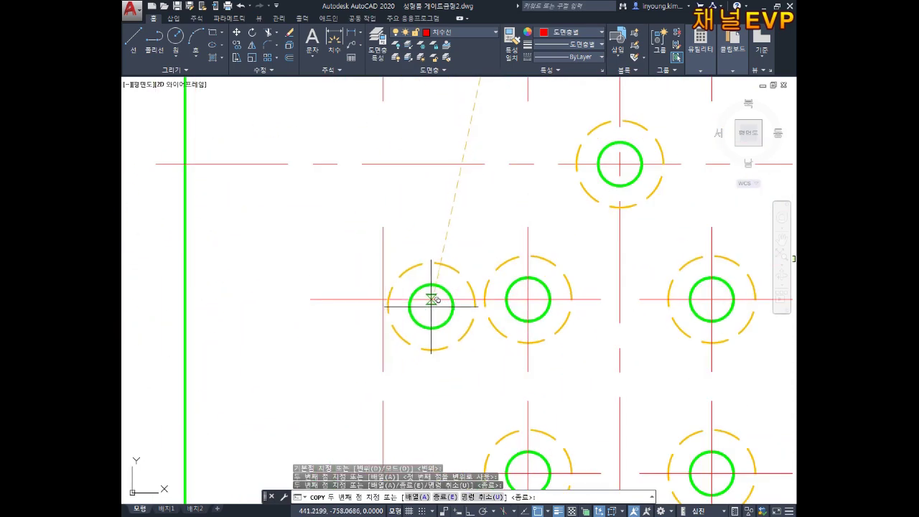
pyautogui.click(382, 299)
pyautogui.moveTo(385, 296); pyautogui.dragTo(392, 111, button='middle')
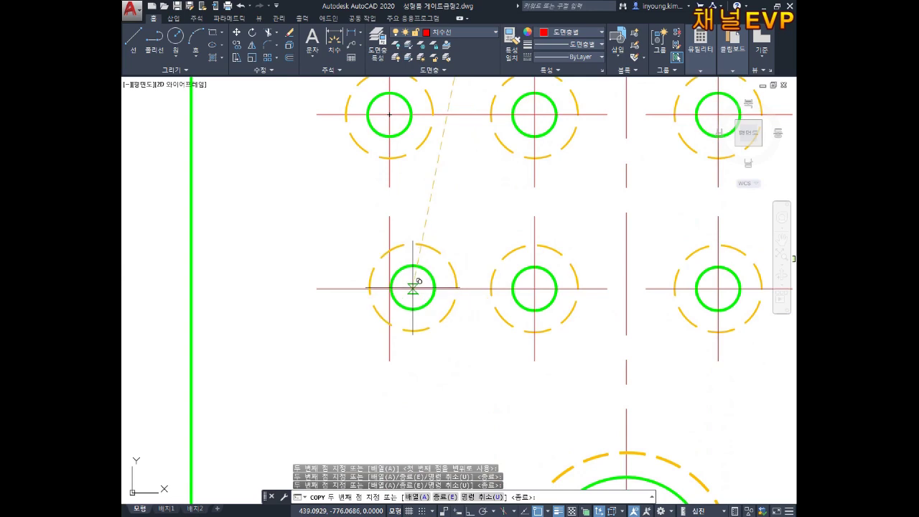
pyautogui.click(389, 288)
pyautogui.scroll(-5, 509, 241)
pyautogui.scroll(2, 480, 209)
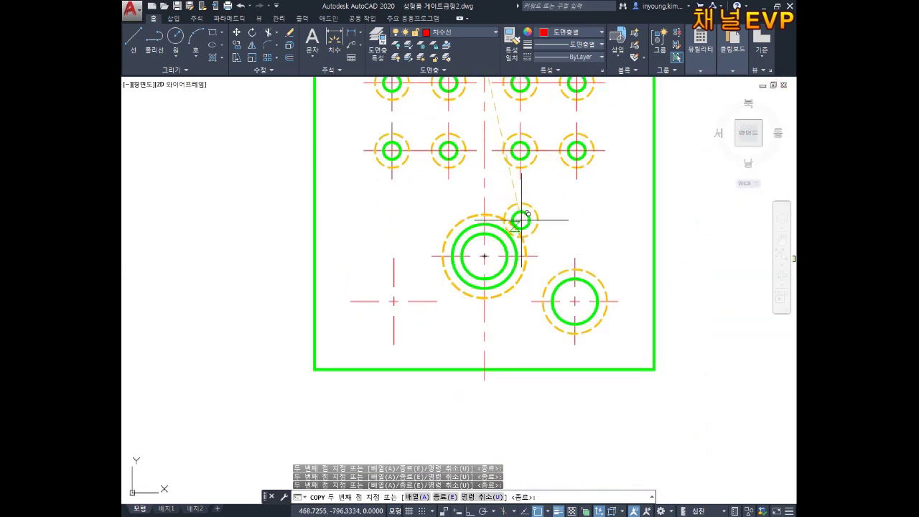
pyautogui.press('Escape')
pyautogui.press('Escape')
pyautogui.press('Escape')
# Copy the lower-right large hole with its dashed ring onto the empty lower-left centre.
pyautogui.scroll(2, 572, 279)
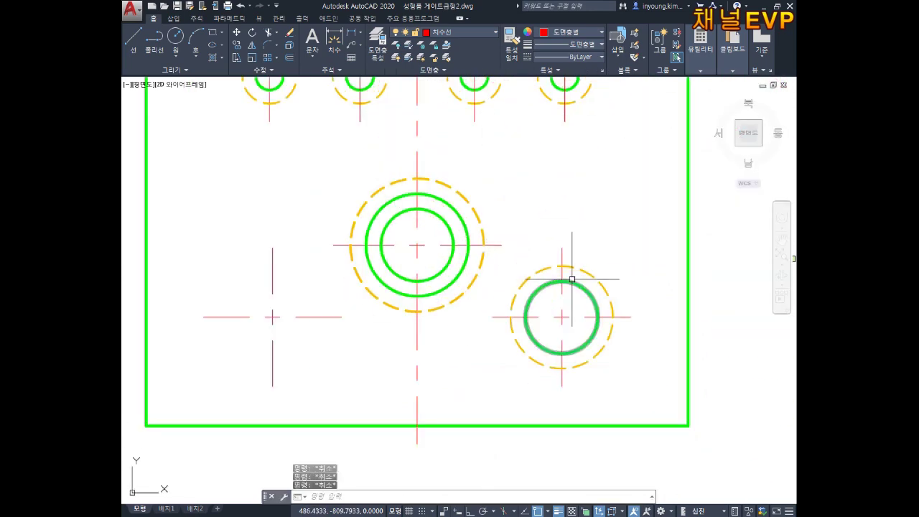
pyautogui.write('c')
pyautogui.write('o')
pyautogui.press('Return')
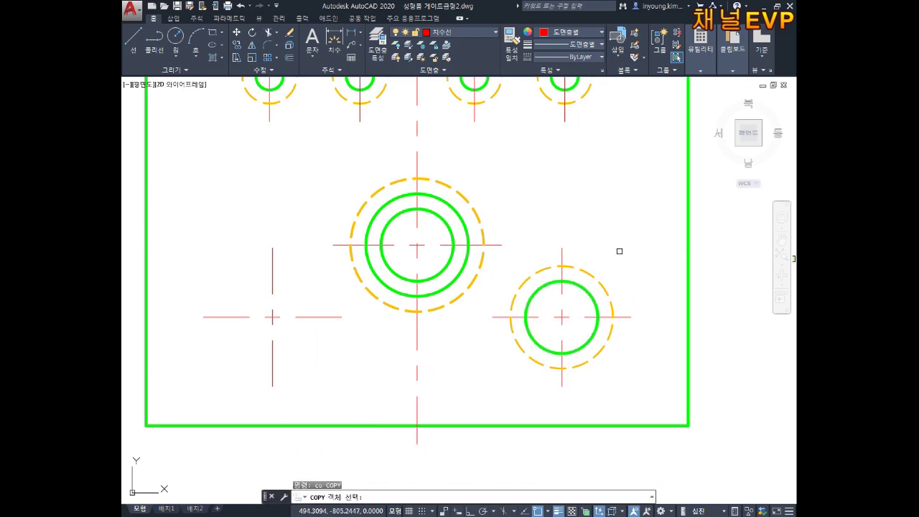
pyautogui.click(620, 252)
pyautogui.click(565, 307)
pyautogui.press('Return')
pyautogui.click(561, 316)
pyautogui.click(269, 313)
pyautogui.press('Escape')
pyautogui.scroll(-3, 275, 307)
pyautogui.moveTo(534, 148)
pyautogui.mouseDown(button='middle')
pyautogui.moveTo(533, 209)
pyautogui.moveTo(486, 325)
pyautogui.mouseUp(button='middle')
pyautogui.scroll(-1, 533, 209)
pyautogui.moveTo(514, 279); pyautogui.dragTo(509, 325, button='middle')
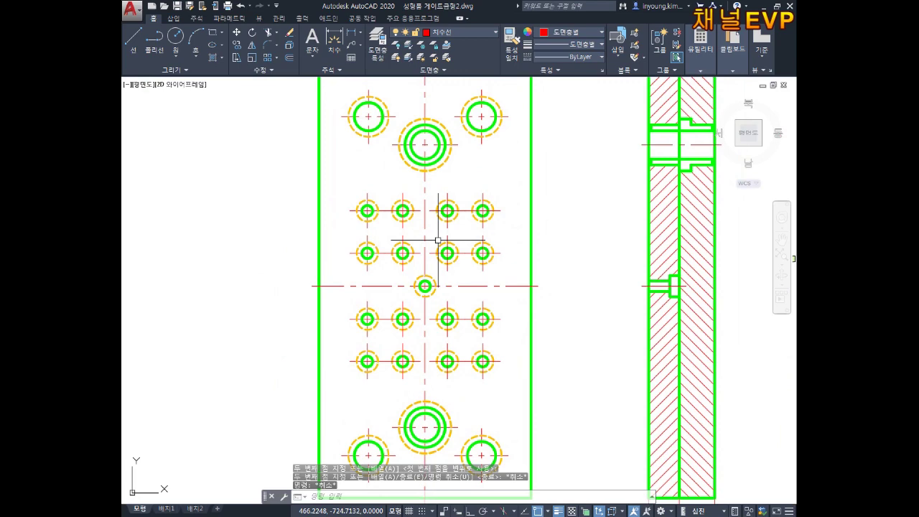
# Draw a 30-unit line straight down from the plate's lower-left corner.
pyautogui.scroll(-4, 438, 241)
pyautogui.scroll(2, 457, 304)
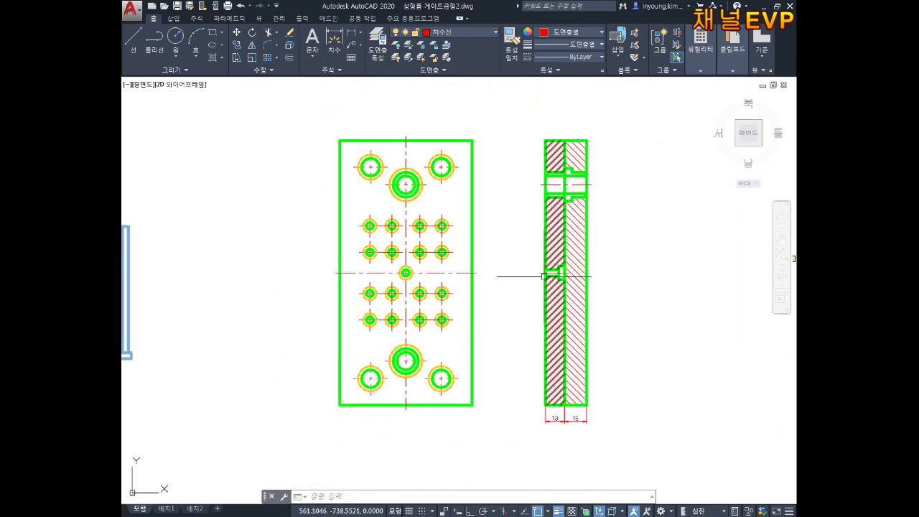
pyautogui.scroll(2, 516, 273)
pyautogui.moveTo(328, 417)
pyautogui.mouseDown(button='middle')
pyautogui.moveTo(367, 302)
pyautogui.moveTo(381, 293)
pyautogui.mouseUp(button='middle')
pyautogui.write('l')
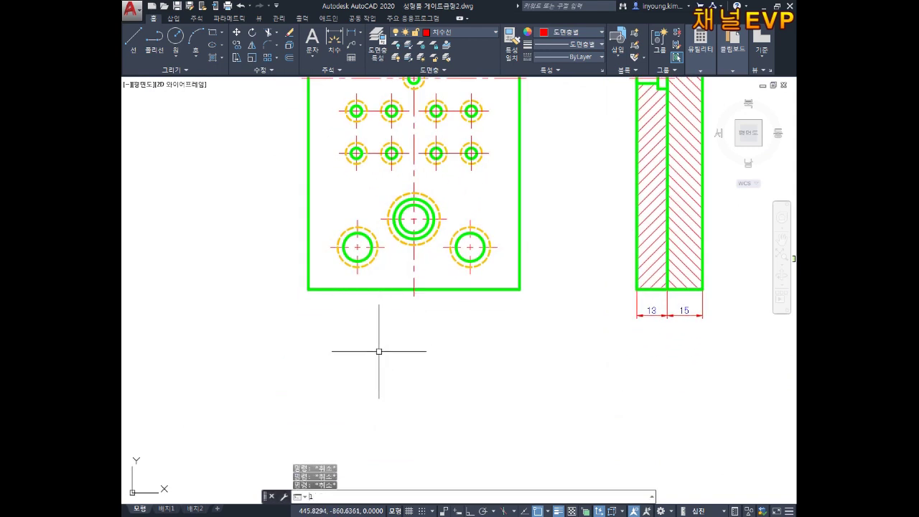
pyautogui.press('Return')
pyautogui.click(308, 290)
pyautogui.write('30')
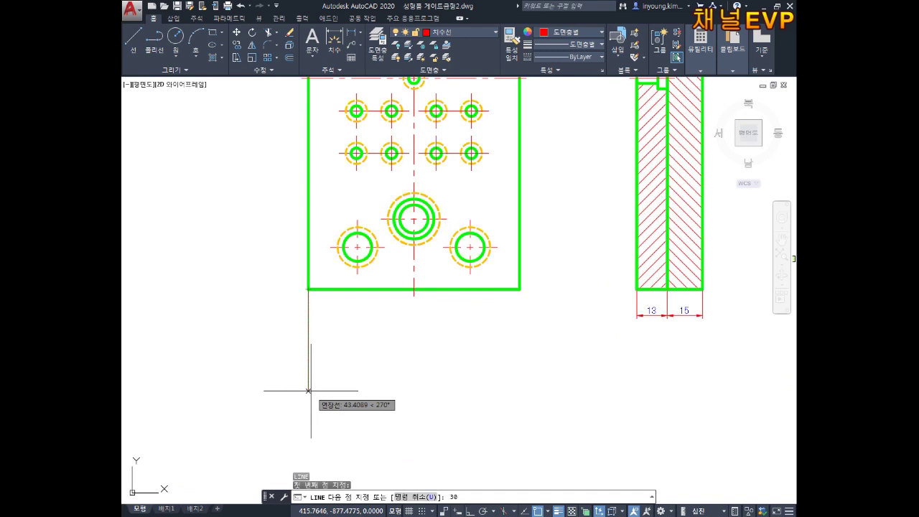
pyautogui.press('Return')
pyautogui.press('Escape')
pyautogui.press('Escape')
pyautogui.press('Escape')
# Abandon a trial linear dimension along the plate's bottom edge and make 외형선 the current layer.
pyautogui.scroll(-3, 460, 319)
pyautogui.scroll(4, 554, 280)
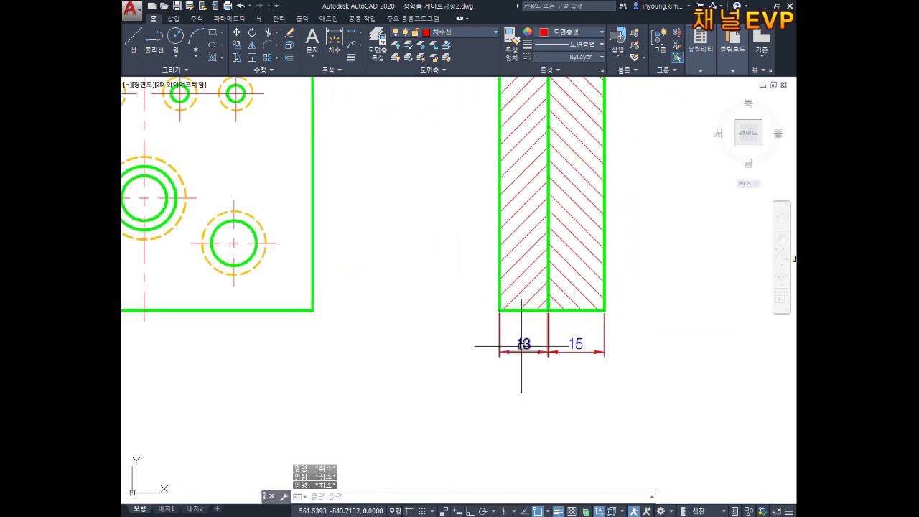
pyautogui.scroll(-3, 531, 341)
pyautogui.moveTo(431, 328); pyautogui.dragTo(523, 323, button='middle')
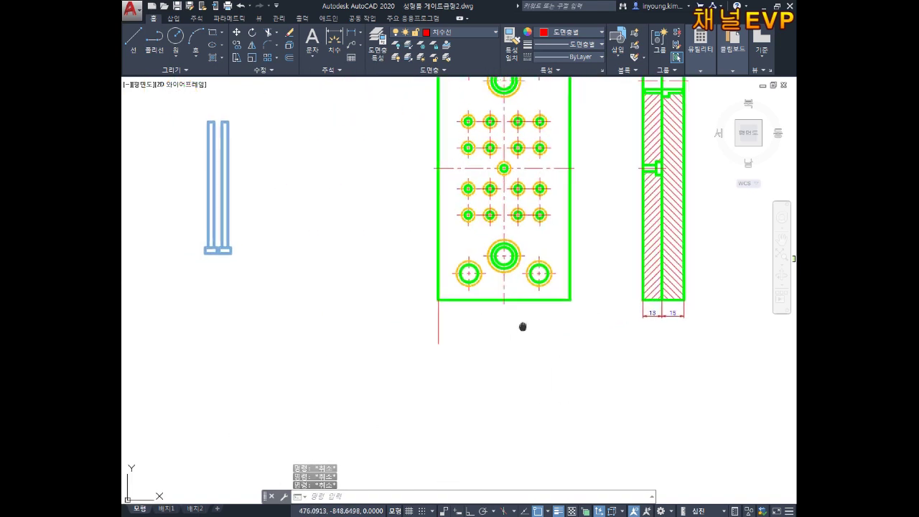
pyautogui.scroll(2, 524, 323)
pyautogui.write('s')
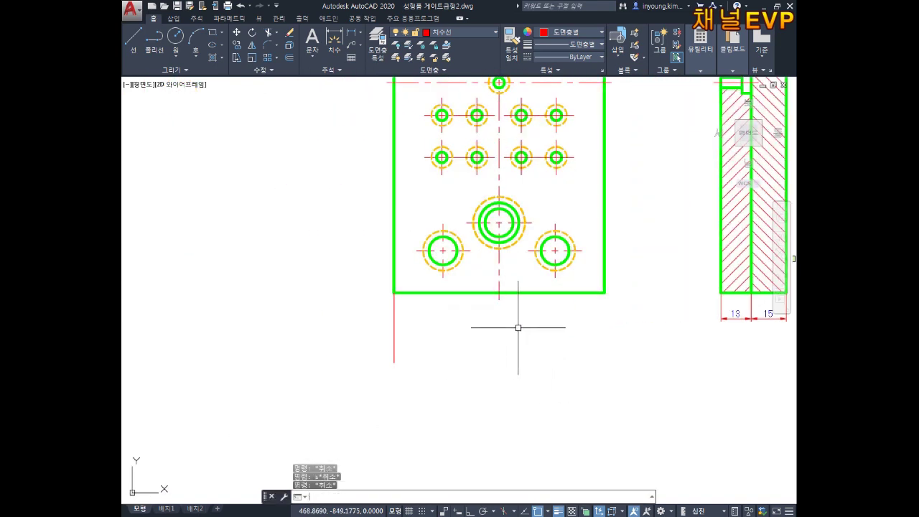
pyautogui.write('li')
pyautogui.press('Return')
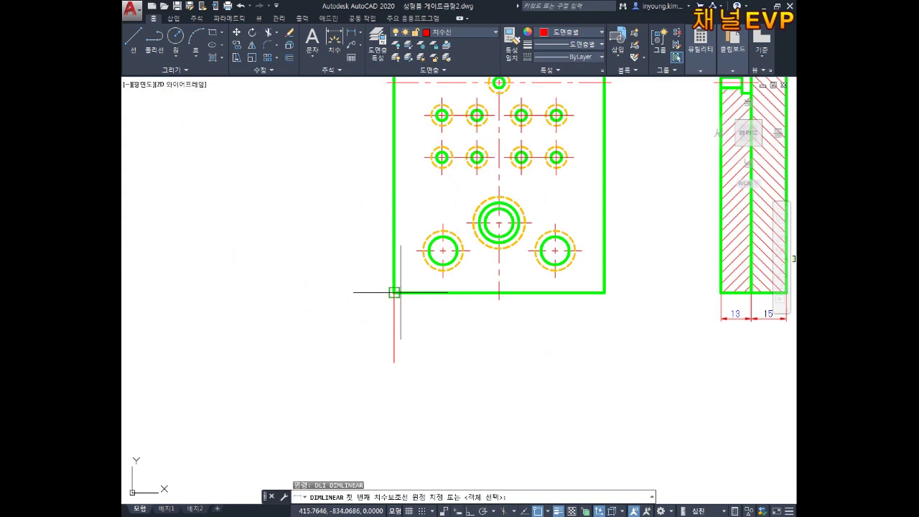
pyautogui.click(394, 292)
pyautogui.click(603, 292)
pyautogui.press('Escape')
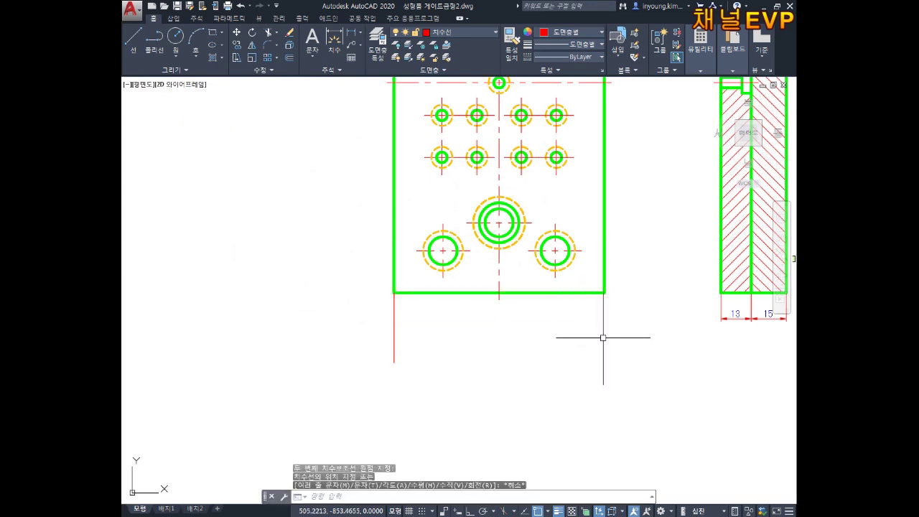
pyautogui.moveTo(604, 317); pyautogui.dragTo(541, 313, button='middle')
pyautogui.press('Escape')
pyautogui.press('Escape')
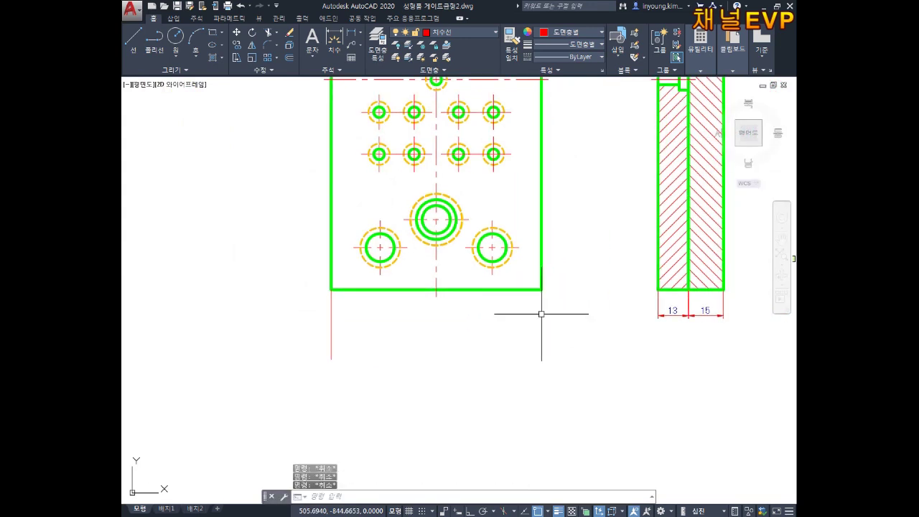
pyautogui.click(436, 33)
pyautogui.click(441, 100)
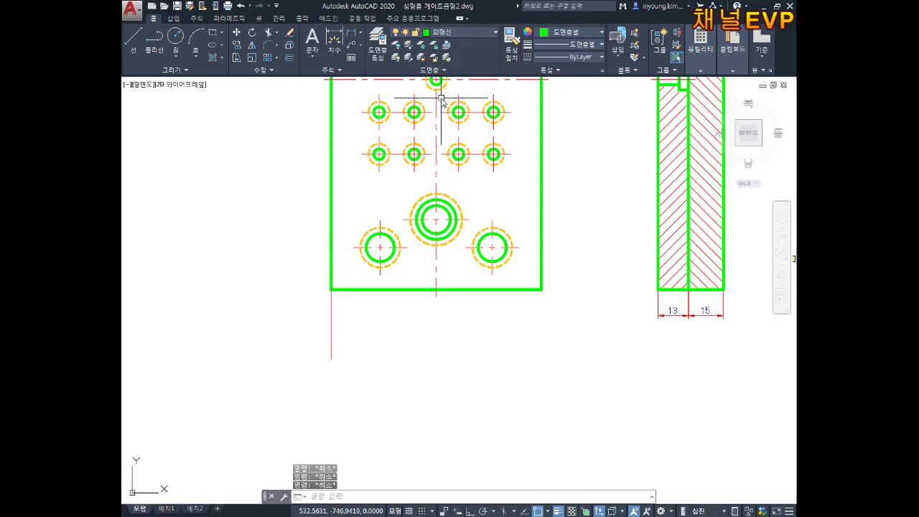
pyautogui.write('rec')
pyautogui.press('Return')
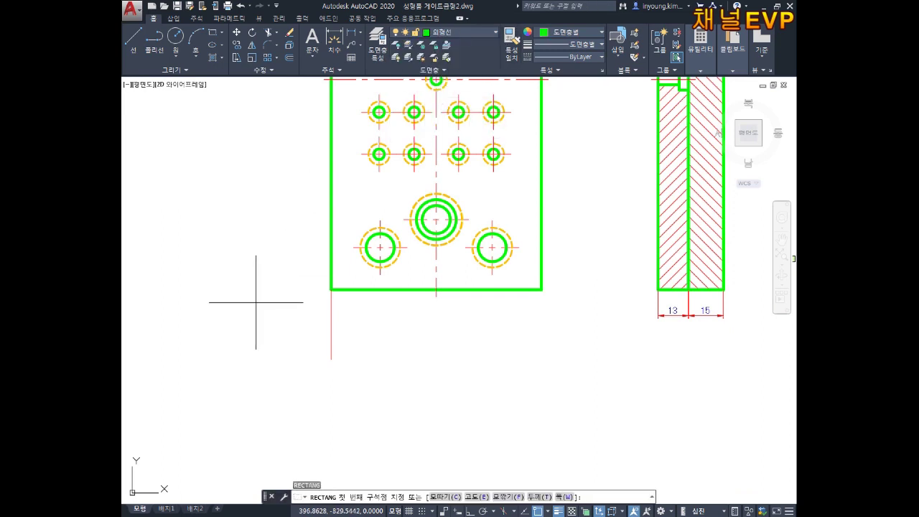
pyautogui.click(331, 358)
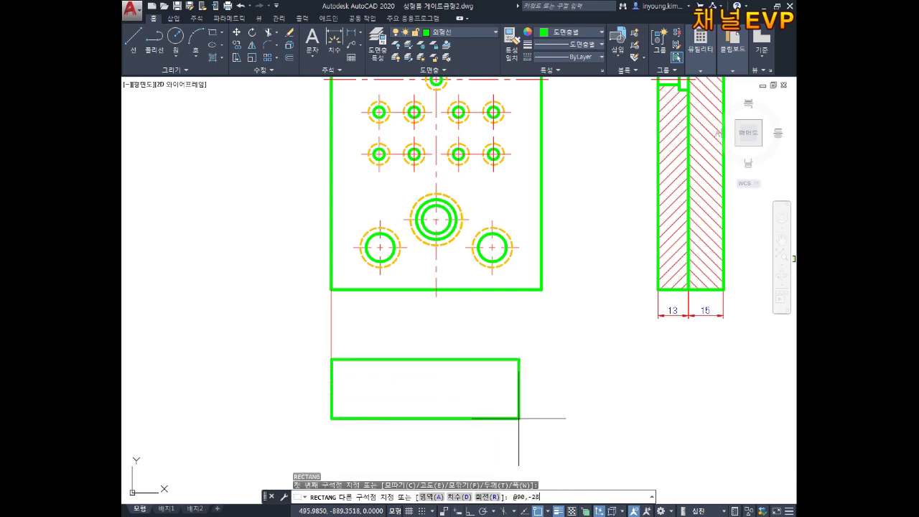
pyautogui.press('Return')
pyautogui.press('Escape')
pyautogui.press('Escape')
pyautogui.press('Escape')
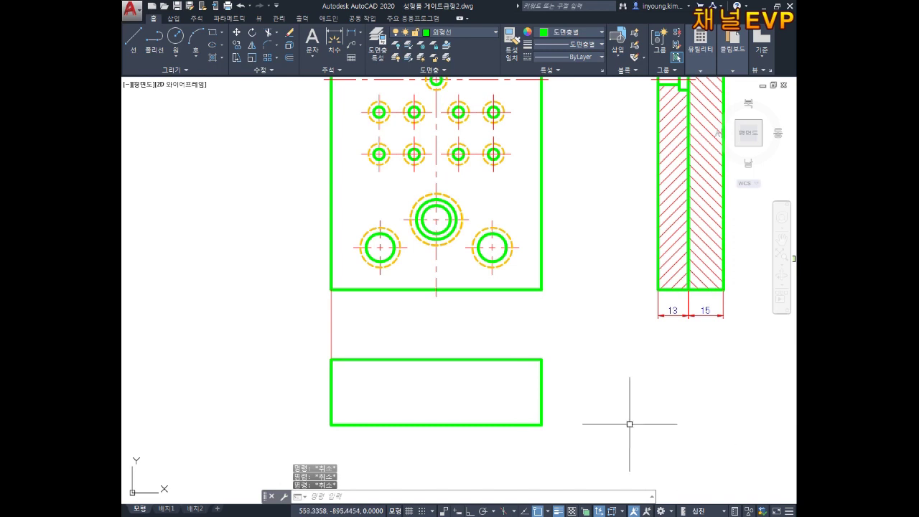
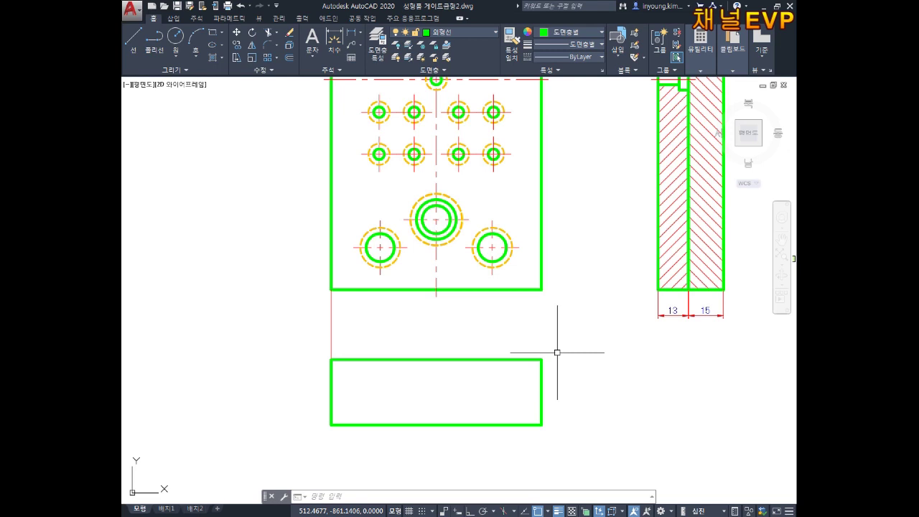
# Offset the lower rectangle's top edge 13 units downward, splitting it into two bands.
pyautogui.moveTo(481, 310)
pyautogui.mouseDown(button='middle')
pyautogui.moveTo(480, 288)
pyautogui.moveTo(491, 302)
pyautogui.mouseUp(button='middle')
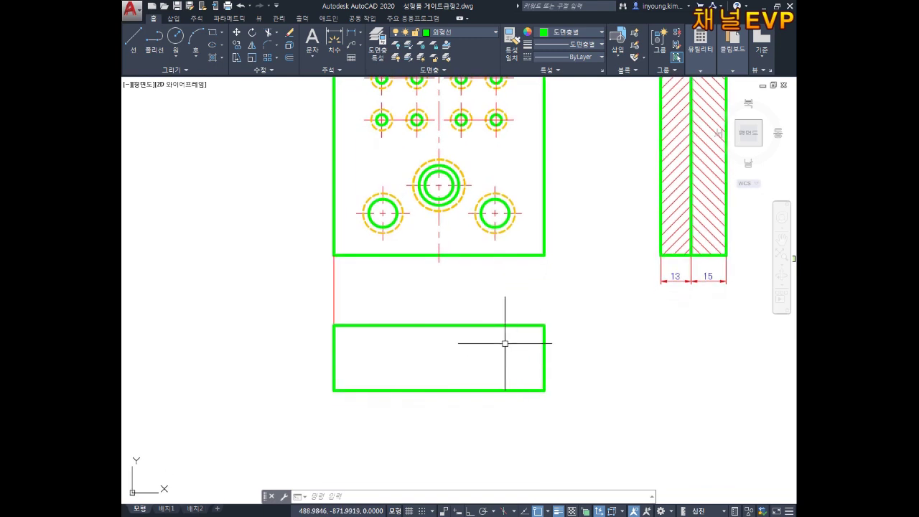
pyautogui.scroll(-2, 483, 318)
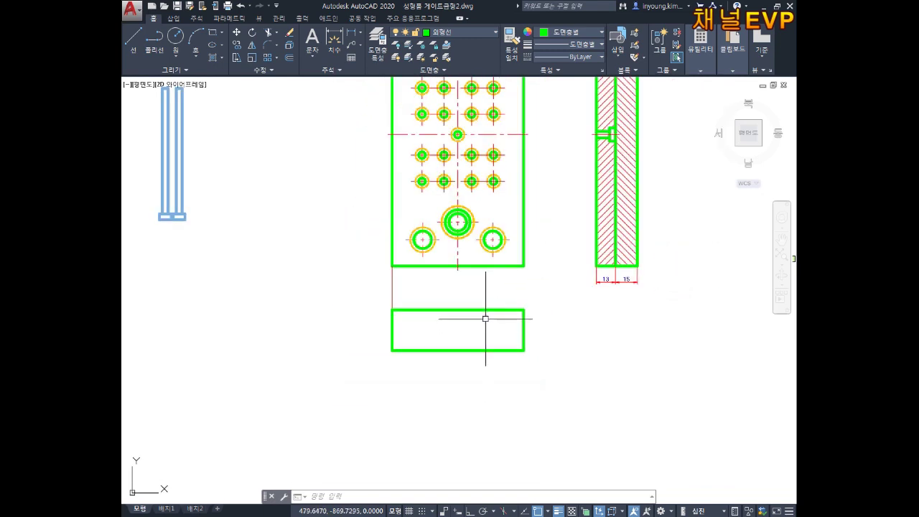
pyautogui.scroll(2, 500, 326)
pyautogui.press('Escape')
pyautogui.press('Escape')
pyautogui.press('Escape')
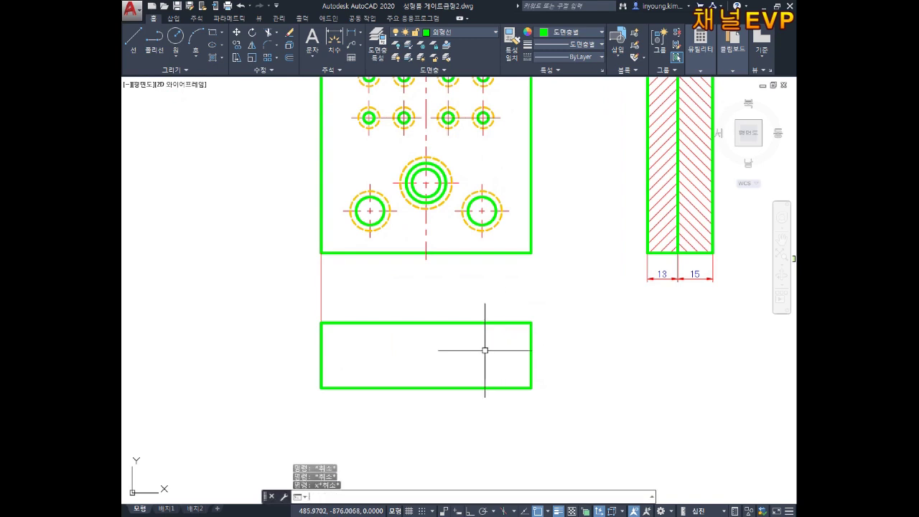
pyautogui.write('x')
pyautogui.press('Return')
pyautogui.click(476, 284)
pyautogui.press('Escape')
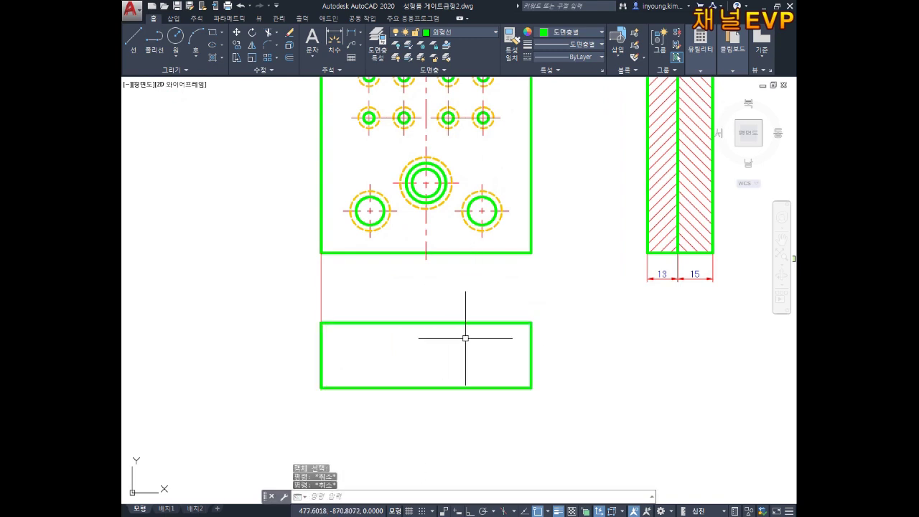
pyautogui.write('o')
pyautogui.press('Return')
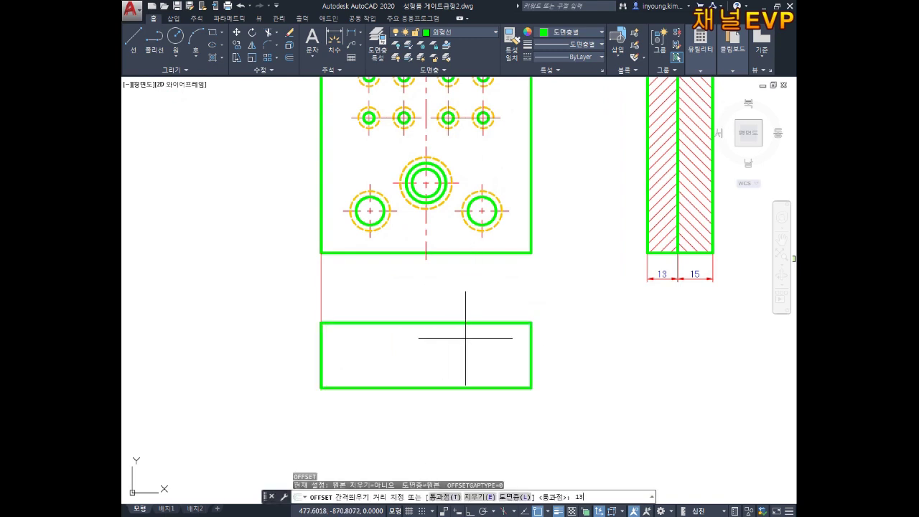
pyautogui.press('Return')
pyautogui.click(455, 323)
pyautogui.click(450, 352)
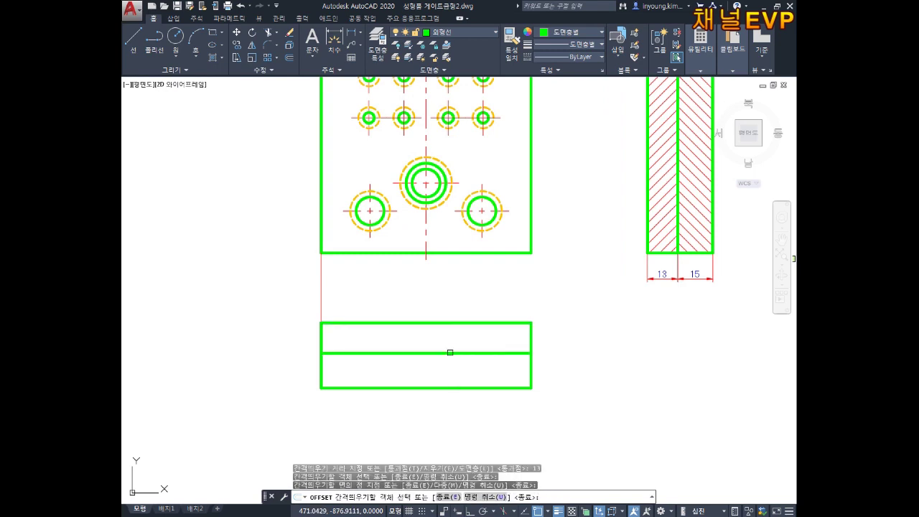
pyautogui.press('Escape')
pyautogui.press('Escape')
pyautogui.press('Escape')
pyautogui.scroll(-2, 467, 337)
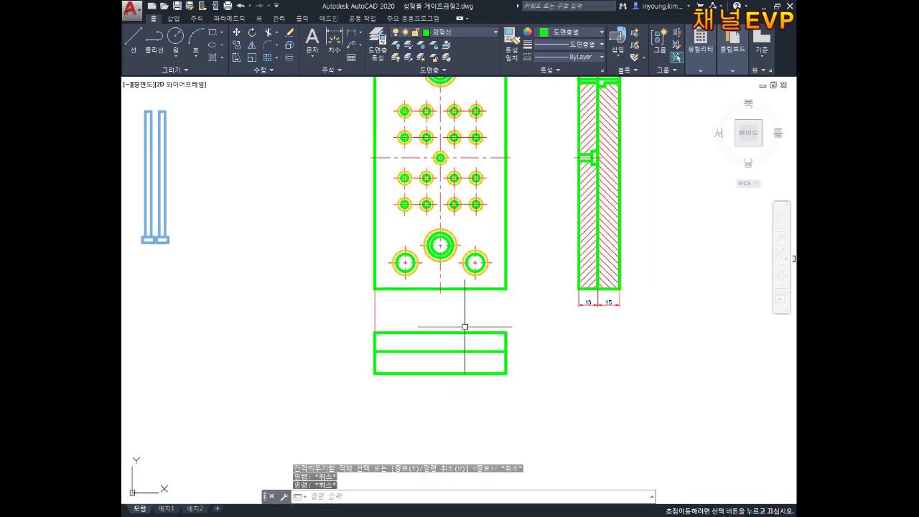
pyautogui.moveTo(457, 324); pyautogui.dragTo(421, 387, button='middle')
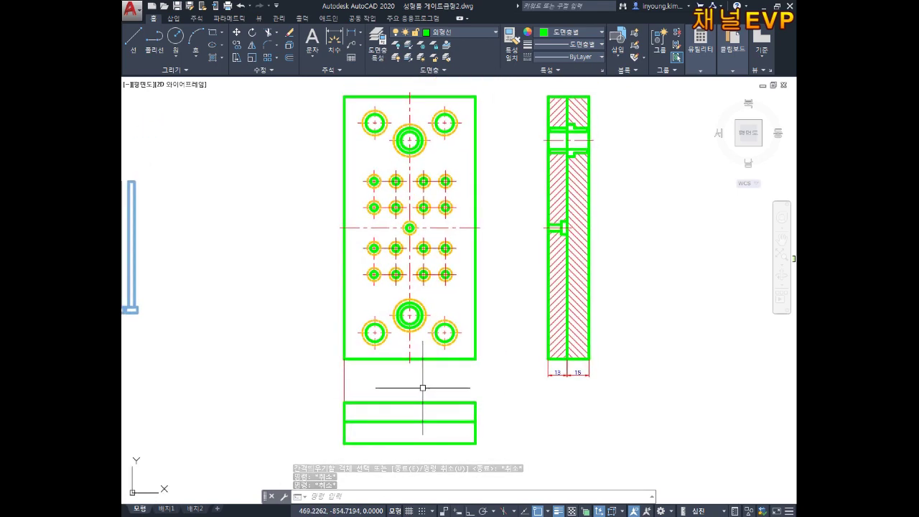
pyautogui.scroll(4, 588, 172)
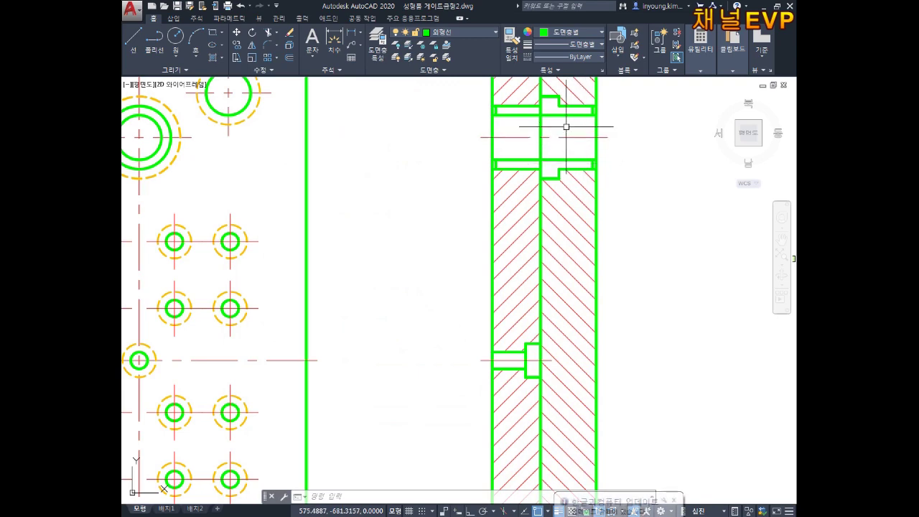
pyautogui.scroll(-2, 567, 135)
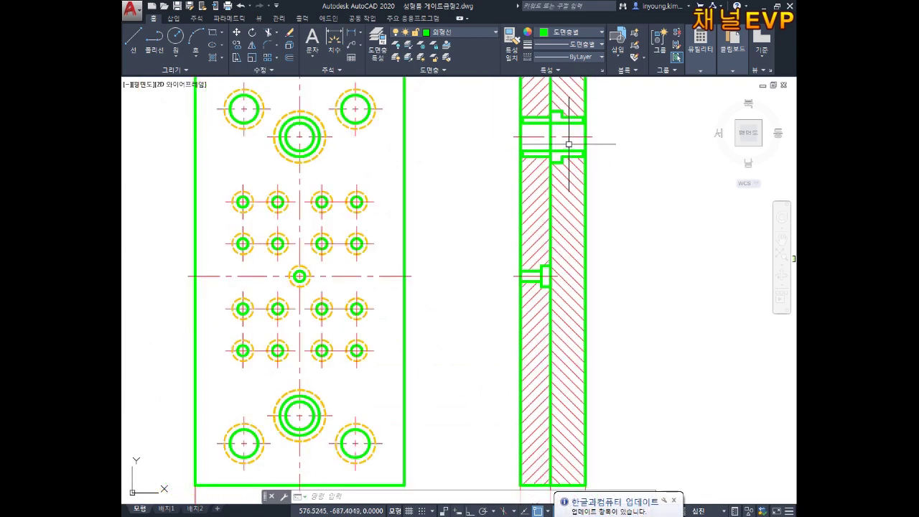
pyautogui.moveTo(413, 315); pyautogui.dragTo(473, 218, button='middle')
pyautogui.moveTo(363, 416); pyautogui.dragTo(373, 356, button='middle')
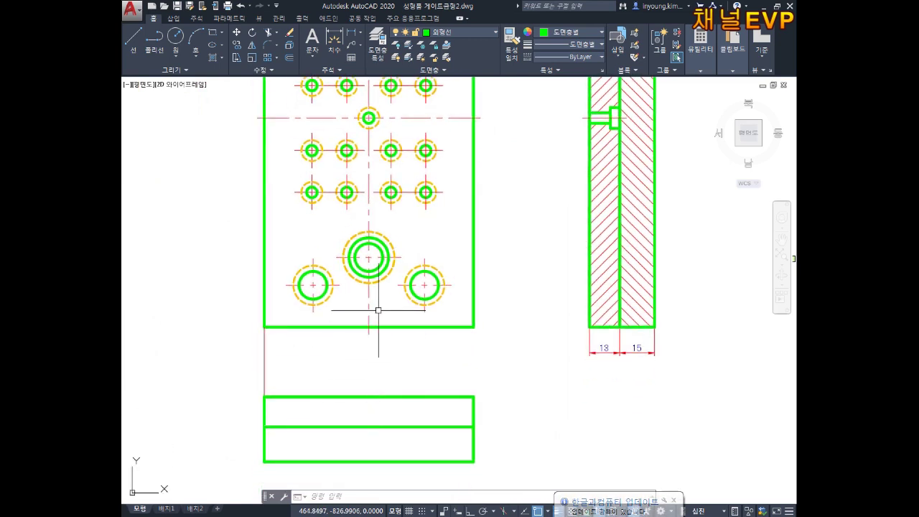
pyautogui.moveTo(381, 335); pyautogui.dragTo(373, 394, button='middle')
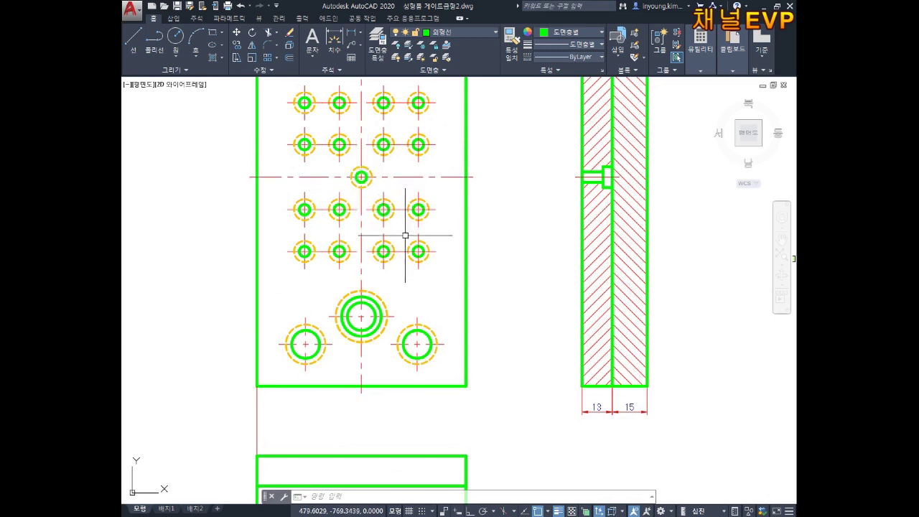
pyautogui.moveTo(487, 252); pyautogui.dragTo(488, 302, button='middle')
pyautogui.moveTo(502, 210)
pyautogui.mouseDown(button='middle')
pyautogui.moveTo(501, 278)
pyautogui.moveTo(504, 262)
pyautogui.mouseUp(button='middle')
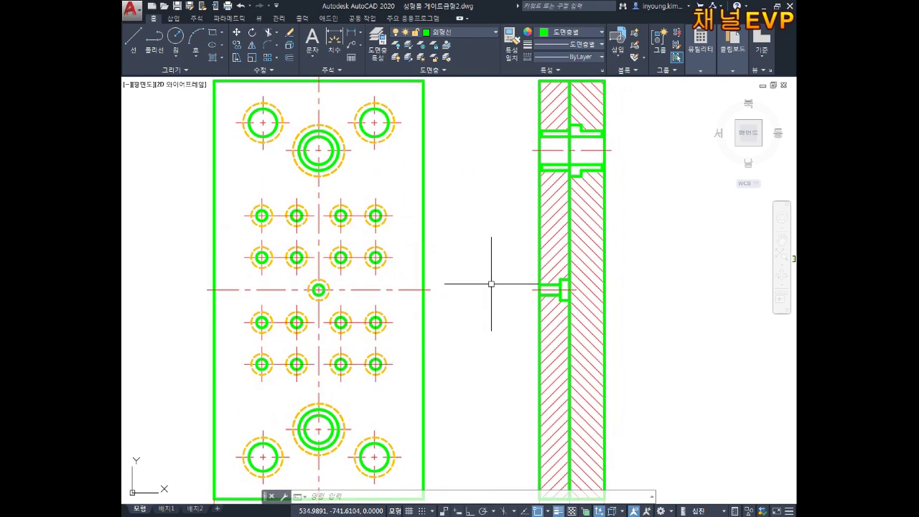
pyautogui.scroll(3, 648, 162)
pyautogui.moveTo(609, 140)
pyautogui.mouseDown(button='middle')
pyautogui.moveTo(538, 185)
pyautogui.moveTo(566, 213)
pyautogui.moveTo(555, 229)
pyautogui.mouseUp(button='middle')
pyautogui.scroll(6, 538, 185)
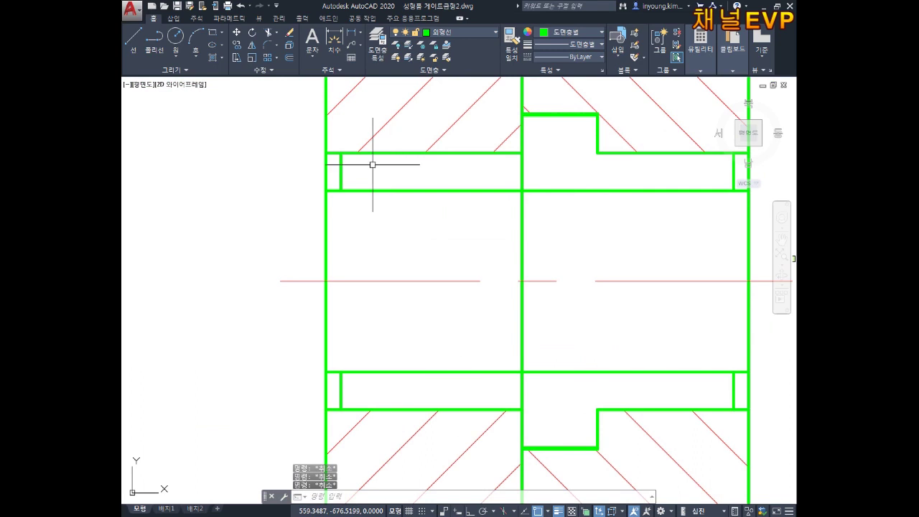
# Copy the whole hatched bushing section to a spot right of the original.
pyautogui.moveTo(555, 171); pyautogui.dragTo(538, 188, button='middle')
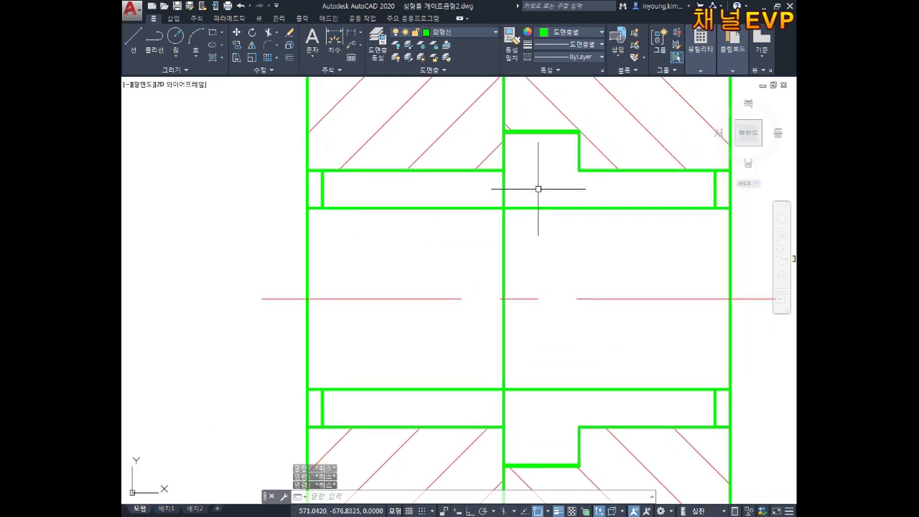
pyautogui.write('c')
pyautogui.scroll(-3, 537, 189)
pyautogui.write('co')
pyautogui.press('Return')
pyautogui.click(585, 152)
pyautogui.press('Escape')
pyautogui.write('co')
pyautogui.press('Return')
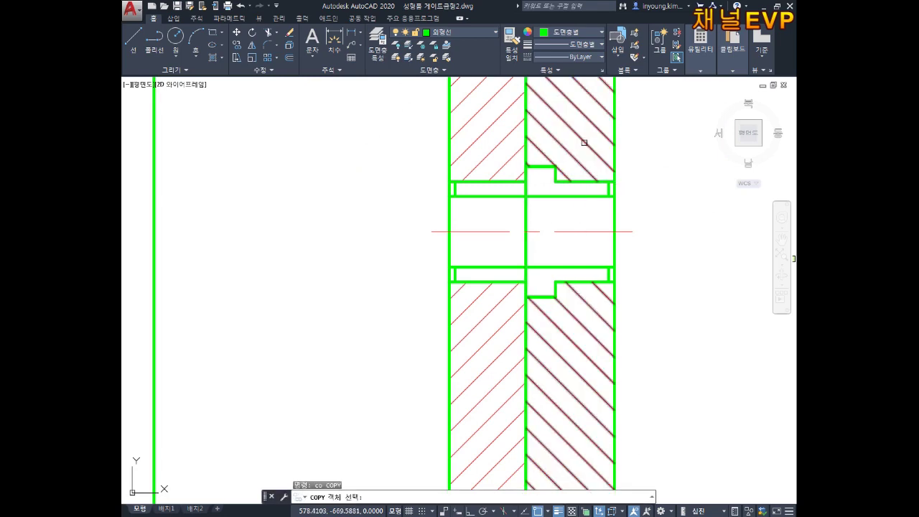
pyautogui.click(581, 142)
pyautogui.click(485, 277)
pyautogui.press('Return')
pyautogui.click(486, 323)
pyautogui.scroll(-2, 502, 288)
pyautogui.moveTo(546, 273); pyautogui.dragTo(412, 262, button='middle')
pyautogui.click(529, 225)
pyautogui.press('Escape')
pyautogui.press('Escape')
pyautogui.press('Escape')
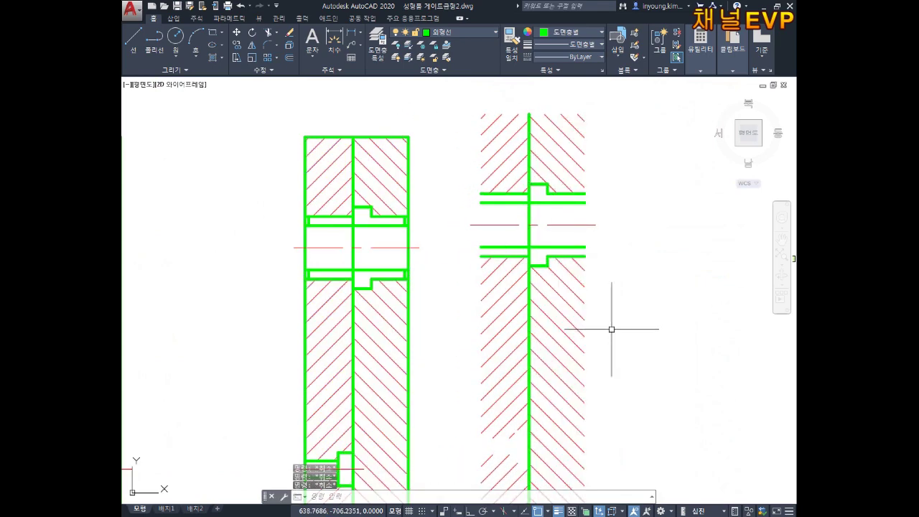
# Erase both hatches and the central dividing line from the copied section.
pyautogui.click(580, 329)
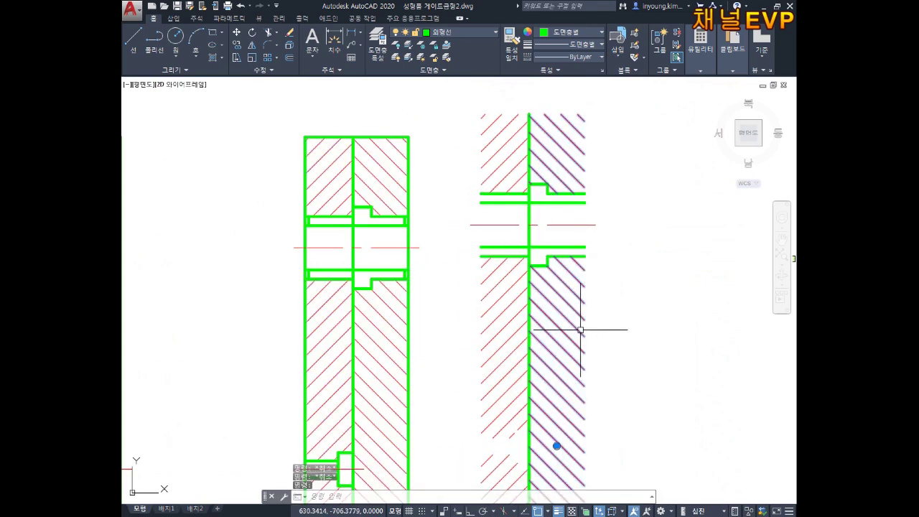
pyautogui.press('Delete')
pyautogui.click(503, 322)
pyautogui.press('Delete')
pyautogui.moveTo(502, 232); pyautogui.dragTo(489, 277, button='middle')
pyautogui.click(556, 148)
pyautogui.click(522, 171)
pyautogui.press('Delete')
pyautogui.scroll(4, 574, 262)
pyautogui.press('Escape')
pyautogui.press('Escape')
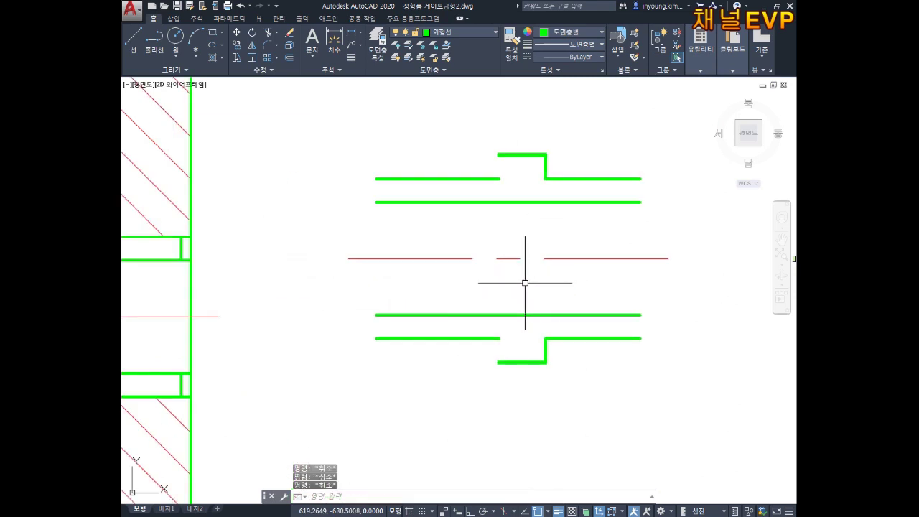
# Draw the vertical left edges of the upper and lower notches on the copied bushing.
pyautogui.write('l')
pyautogui.press('Return')
pyautogui.click(498, 154)
pyautogui.click(499, 178)
pyautogui.press('Return')
pyautogui.press('Return')
pyautogui.click(498, 338)
pyautogui.click(498, 362)
pyautogui.press('Return')
# Close the right and left ends of the upper and lower bands with vertical lines.
pyautogui.press('Return')
pyautogui.click(639, 178)
pyautogui.click(639, 202)
pyautogui.press('Return')
pyautogui.press('Return')
pyautogui.click(640, 315)
pyautogui.click(640, 338)
pyautogui.press('Return')
pyautogui.press('Return')
pyautogui.click(376, 178)
pyautogui.click(376, 202)
pyautogui.press('Return')
pyautogui.press('Return')
pyautogui.click(375, 315)
pyautogui.click(375, 338)
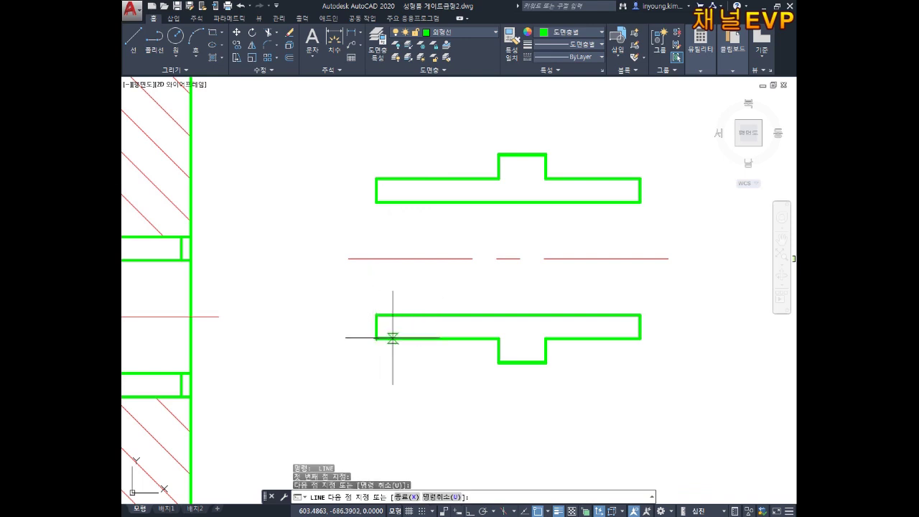
pyautogui.press('Escape')
# Draw vertical lines across the bore at both ends, joining the upper and lower bands.
pyautogui.moveTo(549, 271); pyautogui.dragTo(544, 252, button='middle')
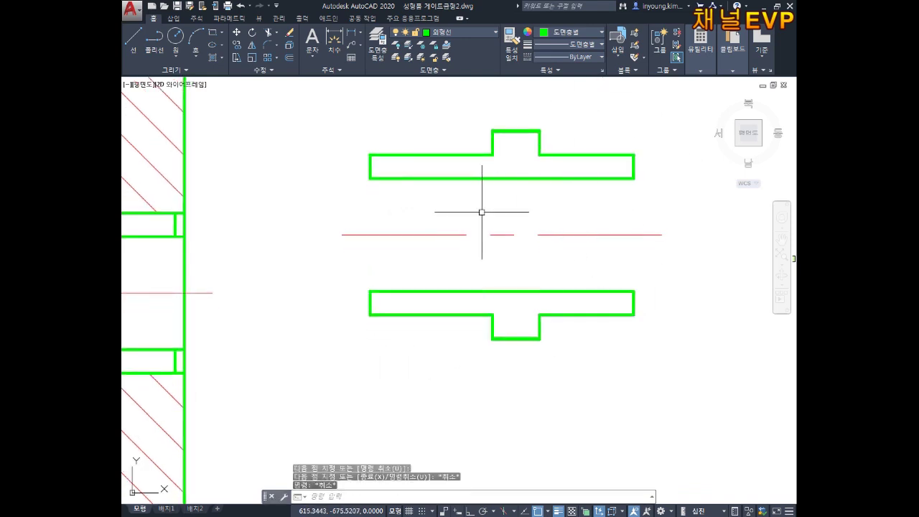
pyautogui.write('l')
pyautogui.press('Return')
pyautogui.click(369, 178)
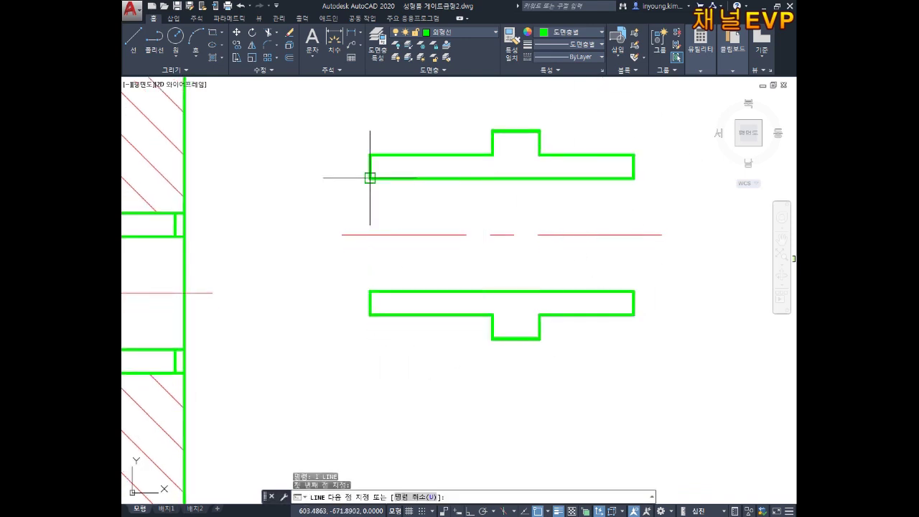
pyautogui.click(369, 291)
pyautogui.press('Return')
pyautogui.press('Return')
pyautogui.click(634, 178)
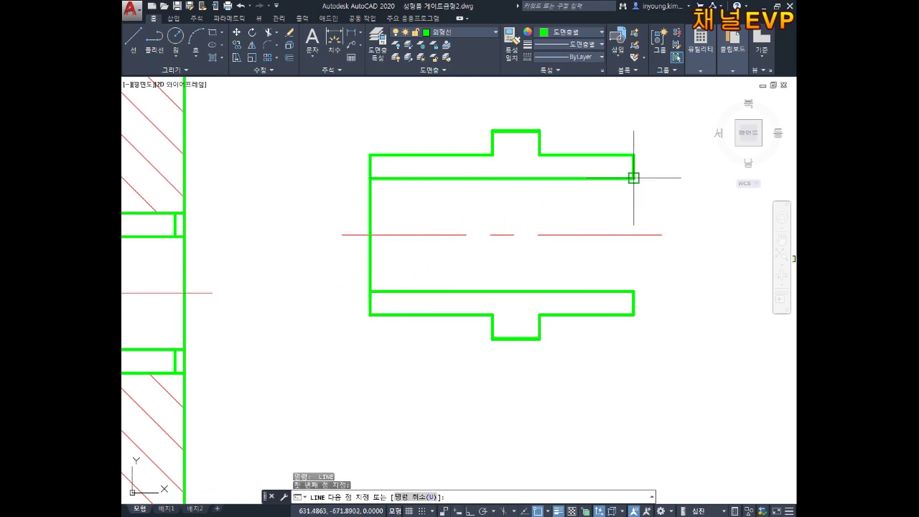
pyautogui.click(634, 292)
pyautogui.press('Escape')
pyautogui.scroll(-2, 653, 165)
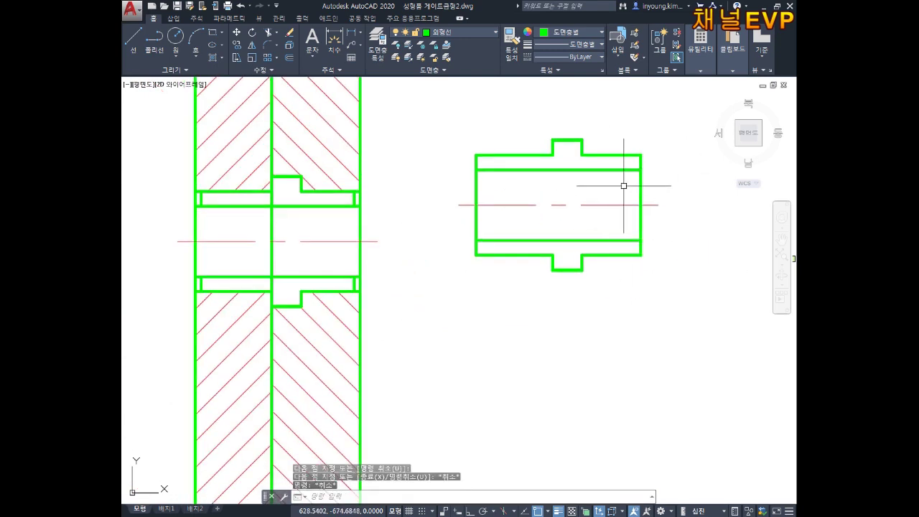
# Pan and zoom to frame the plate views and the flanged bushing.
pyautogui.moveTo(615, 184); pyautogui.dragTo(640, 178, button='middle')
pyautogui.moveTo(323, 199); pyautogui.dragTo(399, 233, button='middle')
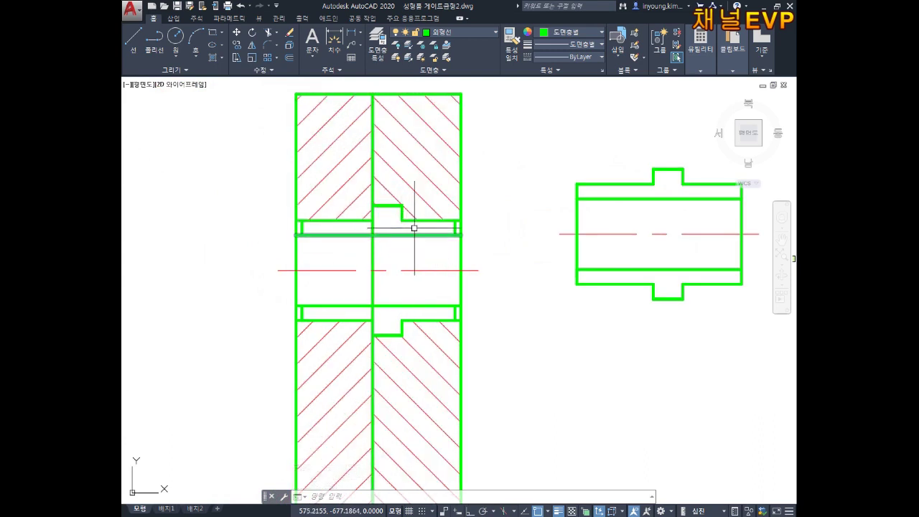
pyautogui.scroll(-5, 415, 239)
pyautogui.moveTo(424, 255); pyautogui.dragTo(420, 204, button='middle')
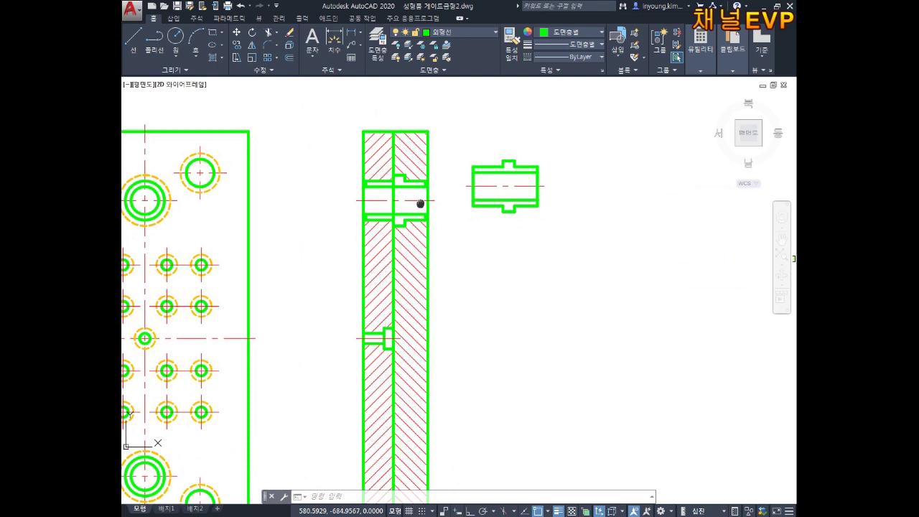
pyautogui.scroll(-2, 419, 204)
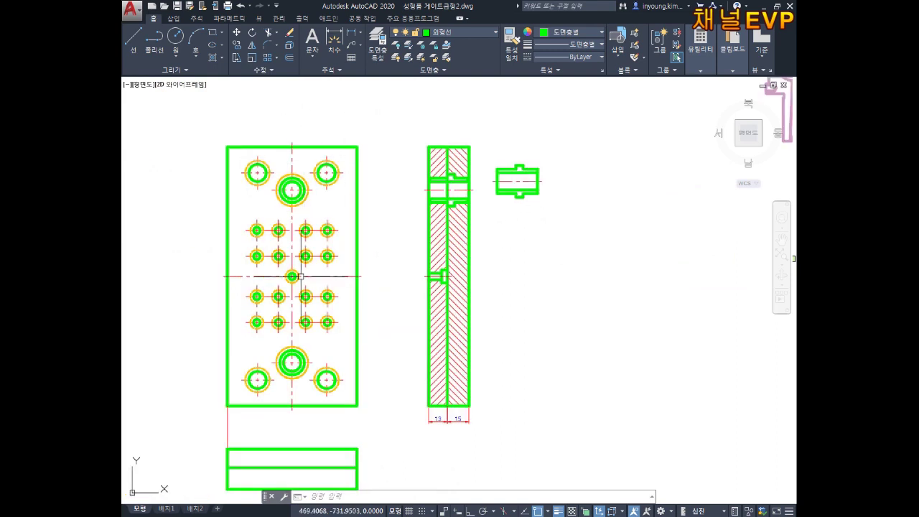
pyautogui.moveTo(420, 204); pyautogui.dragTo(443, 97, button='middle')
pyautogui.moveTo(509, 182); pyautogui.dragTo(474, 261, button='middle')
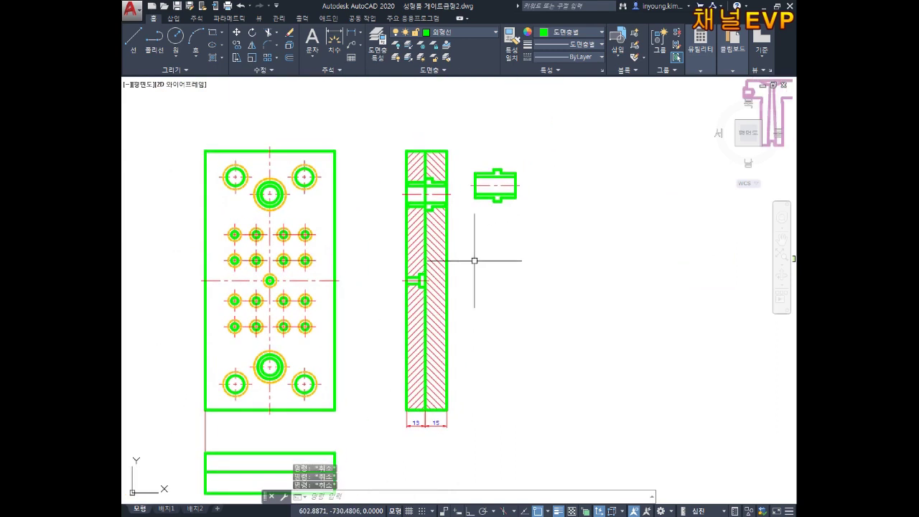
pyautogui.scroll(5, 500, 183)
pyautogui.moveTo(500, 183); pyautogui.dragTo(476, 236, button='middle')
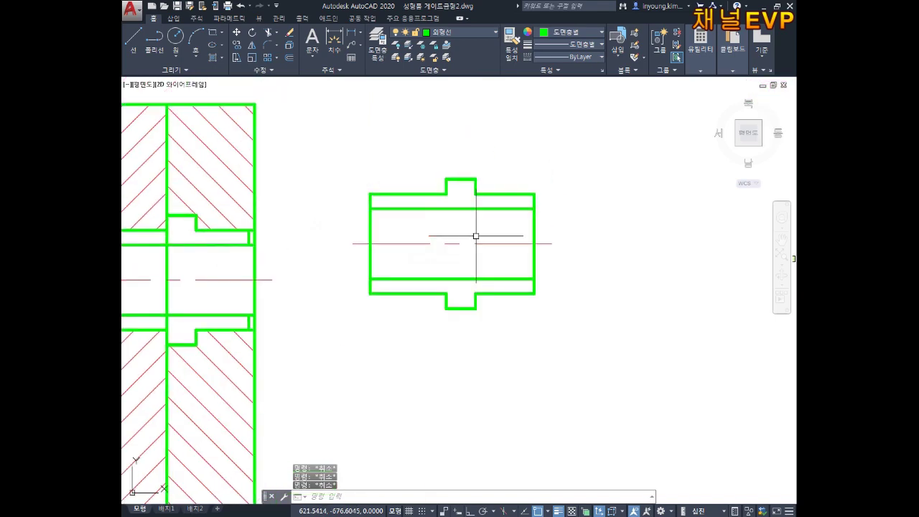
# Start copying the flanged bushing, then cancel the copy.
pyautogui.write('co')
pyautogui.press('Return')
pyautogui.click(571, 135)
pyautogui.click(326, 392)
pyautogui.press('Return')
pyautogui.click(438, 244)
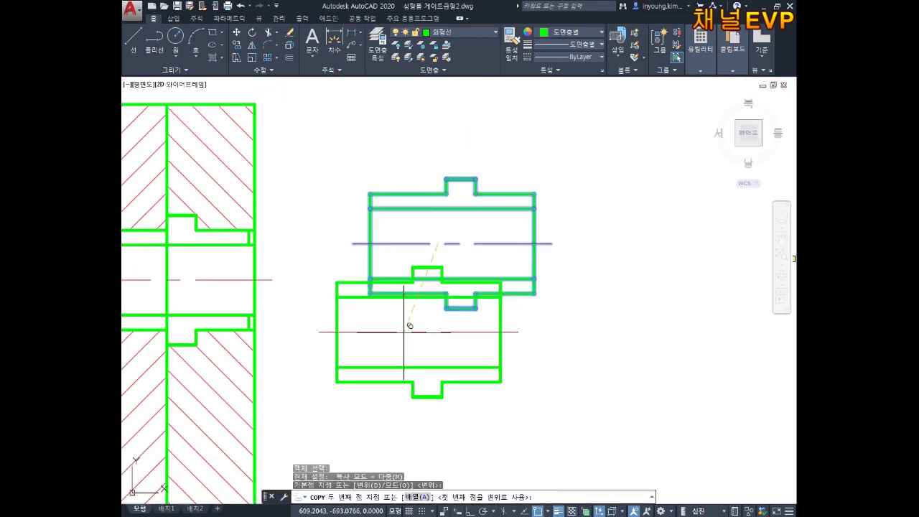
pyautogui.scroll(-3, 409, 326)
pyautogui.scroll(1, 472, 226)
pyautogui.press('Escape')
pyautogui.scroll(3, 421, 306)
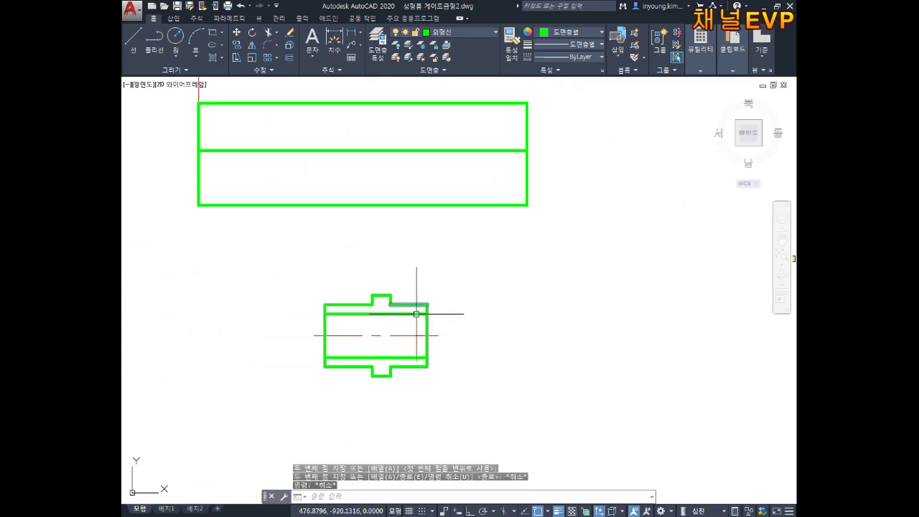
pyautogui.scroll(2, 409, 280)
pyautogui.press('Escape')
pyautogui.press('Escape')
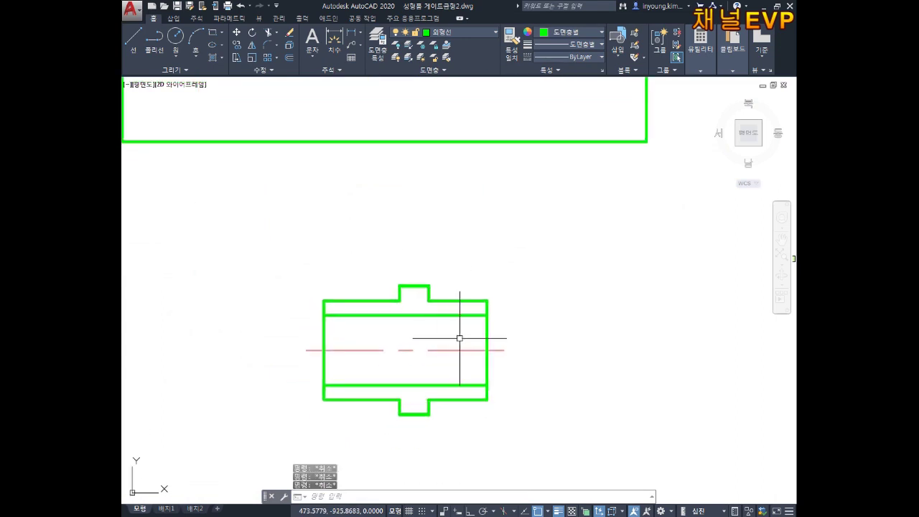
# Rotate the flanged bushing -90° about its right-edge midpoint so it stands upright.
pyautogui.write('ro')
pyautogui.press('Return')
pyautogui.click(547, 238)
pyautogui.click(316, 421)
pyautogui.press('Return')
pyautogui.click(487, 350)
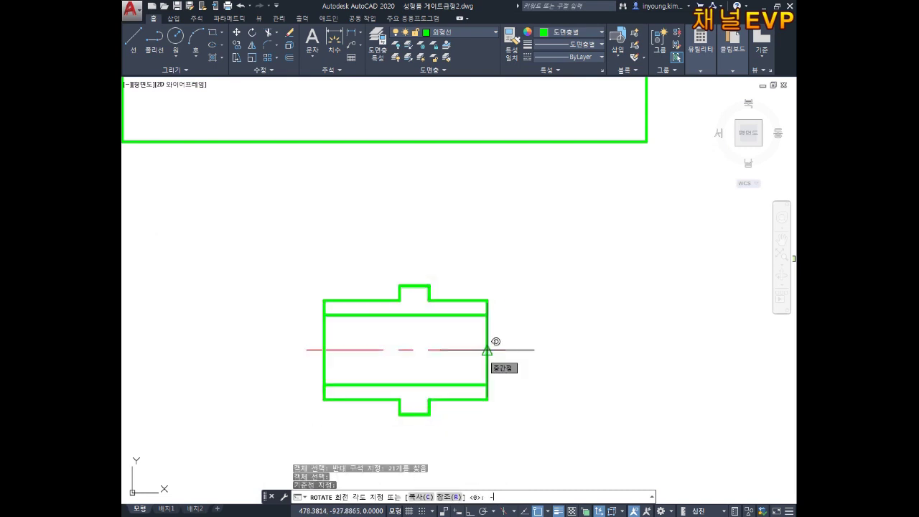
pyautogui.press('Return')
pyautogui.press('Escape')
pyautogui.press('Escape')
pyautogui.press('Escape')
pyautogui.scroll(-3, 572, 306)
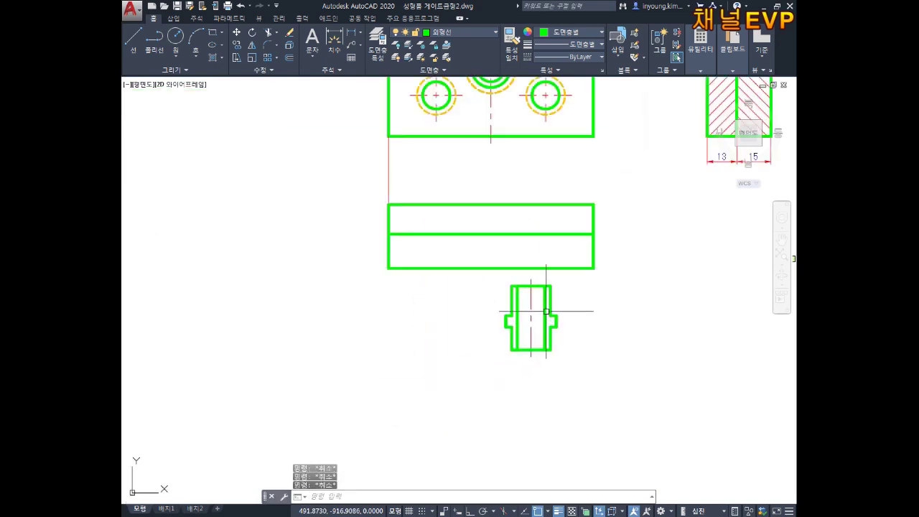
pyautogui.scroll(2, 517, 296)
# Draw a vertical line from the lower rectangle's top-edge midpoint to its bottom edge.
pyautogui.write('l')
pyautogui.press('Return')
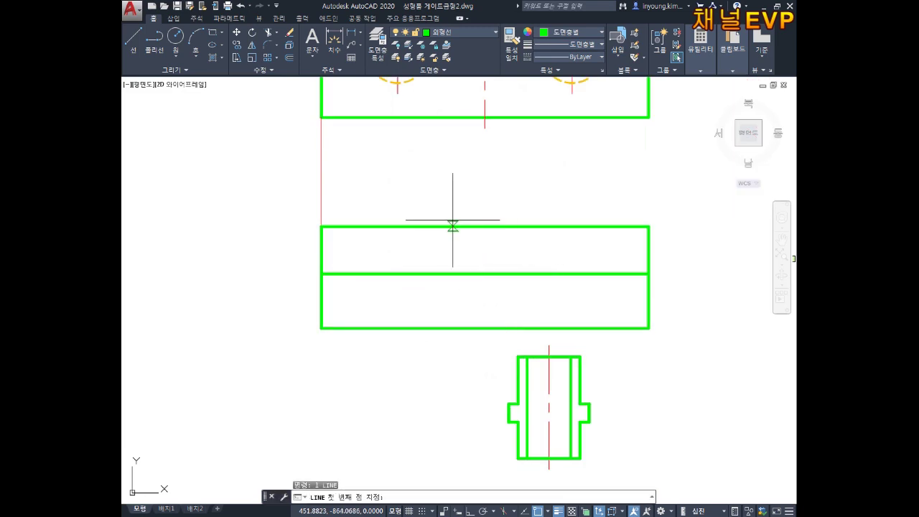
pyautogui.click(484, 227)
pyautogui.click(484, 328)
pyautogui.press('Escape')
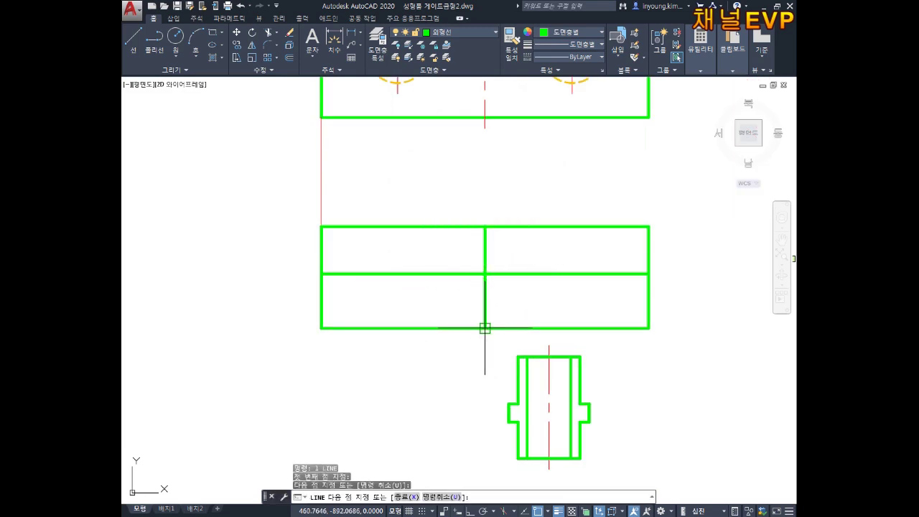
# Move the upright bushing to the centre of the lower rectangle on the helper line.
pyautogui.moveTo(568, 380); pyautogui.dragTo(552, 349, button='middle')
pyautogui.write('m')
pyautogui.press('Return')
pyautogui.click(595, 327)
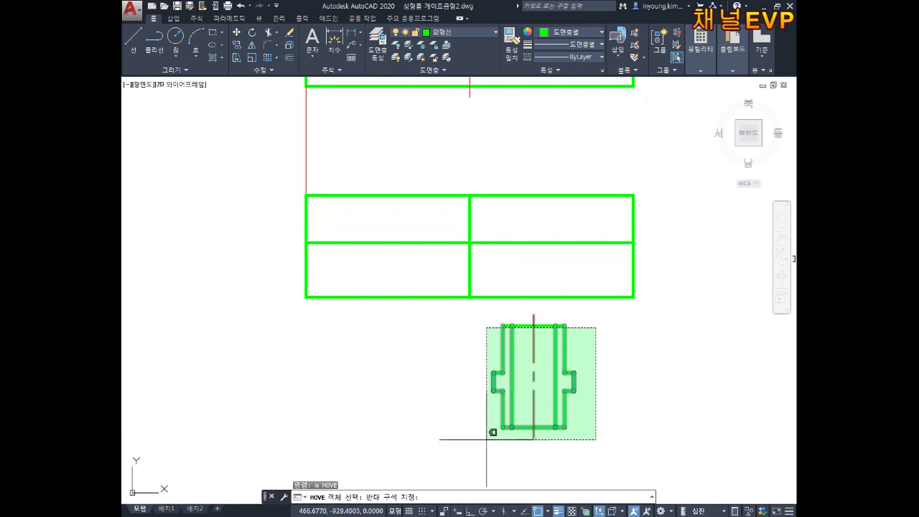
pyautogui.click(493, 433)
pyautogui.click(583, 318)
pyautogui.click(480, 439)
pyautogui.press('Return')
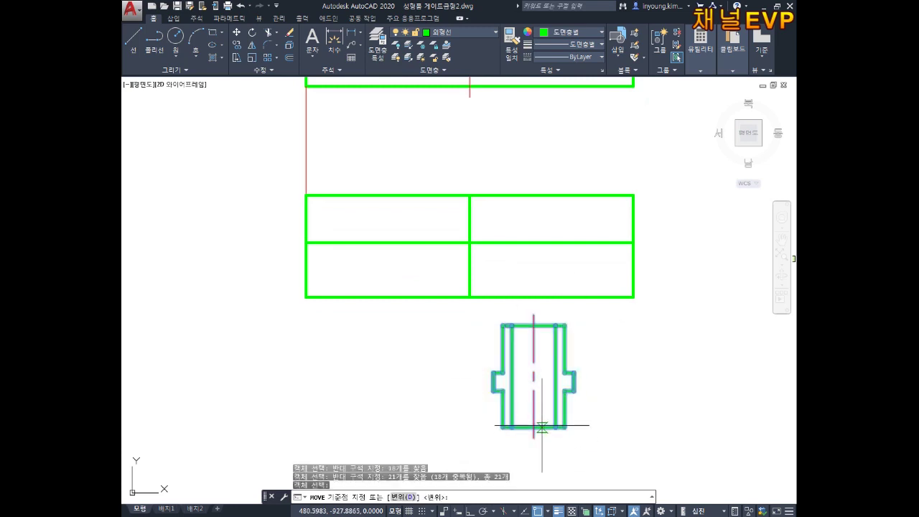
pyautogui.click(533, 429)
pyautogui.click(469, 296)
pyautogui.press('Escape')
# Delete the temporary vertical helper line from the rectangle.
pyautogui.press('Escape')
pyautogui.moveTo(553, 301); pyautogui.dragTo(557, 355, button='middle')
pyautogui.scroll(4, 494, 290)
pyautogui.click(441, 249)
pyautogui.press('Delete')
pyautogui.press('Escape')
pyautogui.scroll(-4, 531, 261)
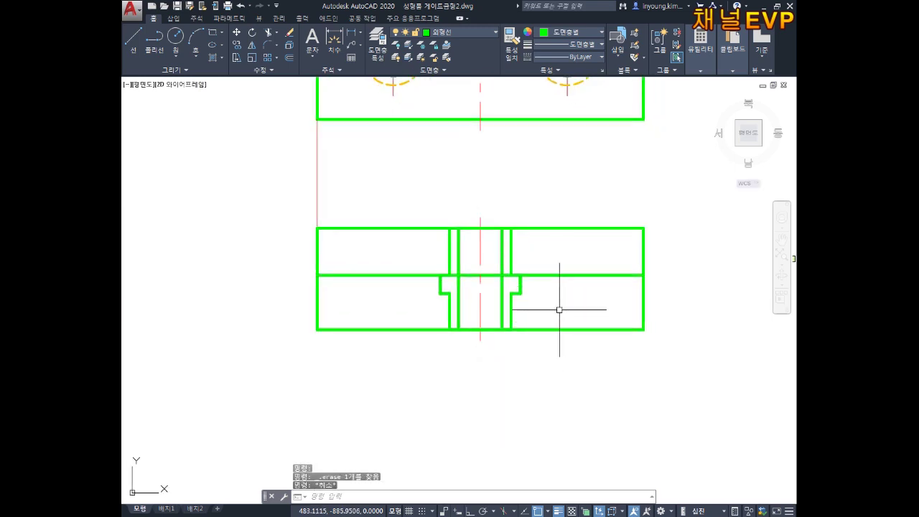
pyautogui.moveTo(531, 252); pyautogui.dragTo(538, 280, button='middle')
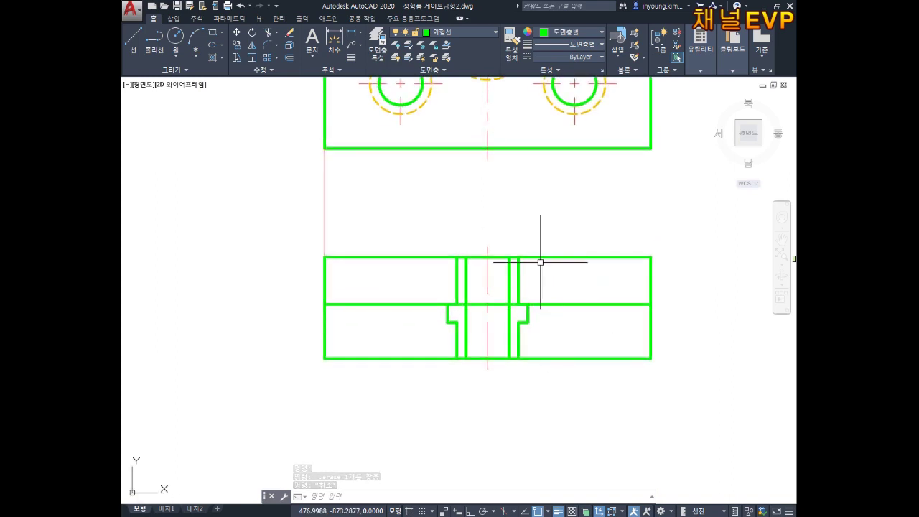
pyautogui.moveTo(522, 100); pyautogui.dragTo(508, 201, button='middle')
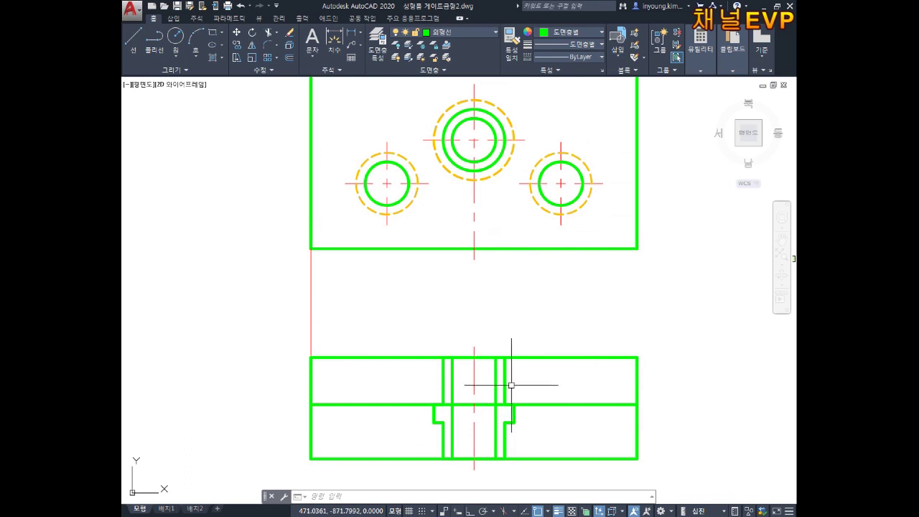
pyautogui.moveTo(511, 243); pyautogui.dragTo(508, 314, button='middle')
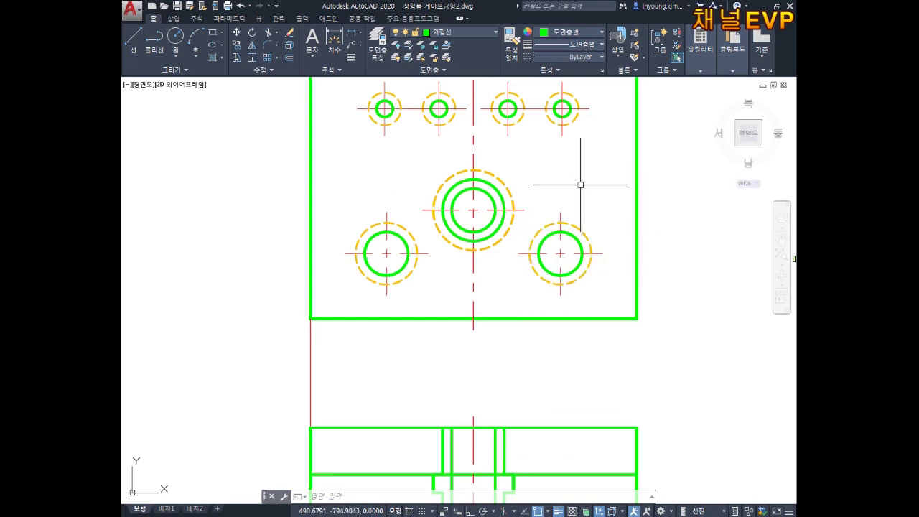
pyautogui.moveTo(507, 359); pyautogui.dragTo(496, 298, button='middle')
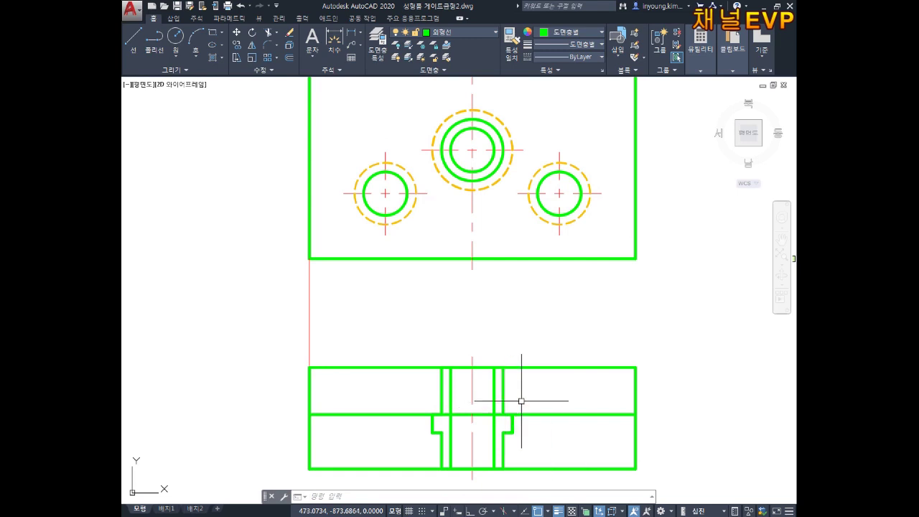
pyautogui.moveTo(478, 349)
pyautogui.mouseDown(button='middle')
pyautogui.moveTo(488, 486)
pyautogui.moveTo(480, 296)
pyautogui.mouseUp(button='middle')
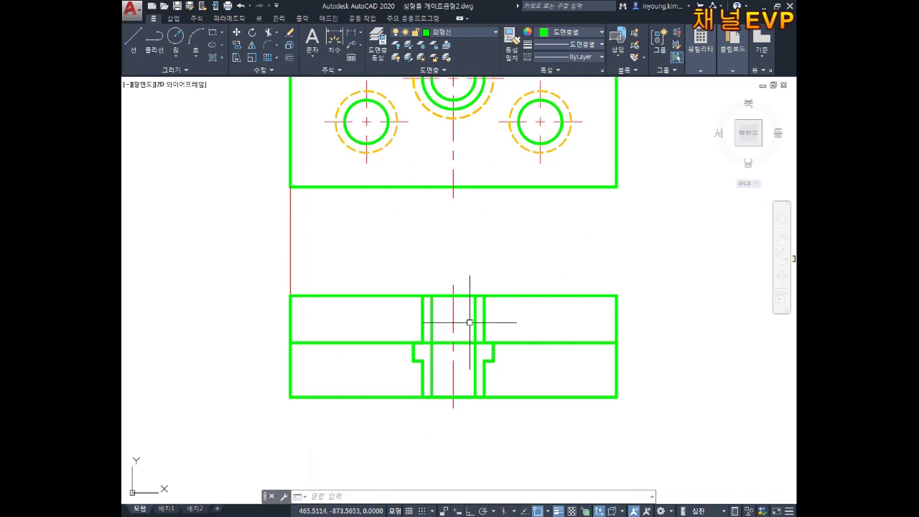
pyautogui.scroll(2, 470, 322)
pyautogui.press('Escape')
pyautogui.press('Escape')
pyautogui.press('Escape')
# Trim the lower middle vertical segment and the bushing's right step edge.
pyautogui.write('tr')
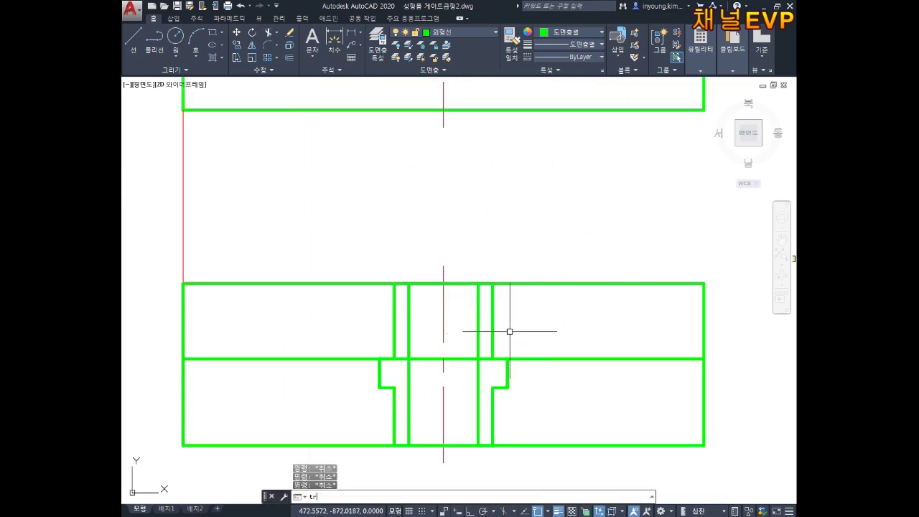
pyautogui.press('Return')
pyautogui.click(500, 387)
pyautogui.click(478, 408)
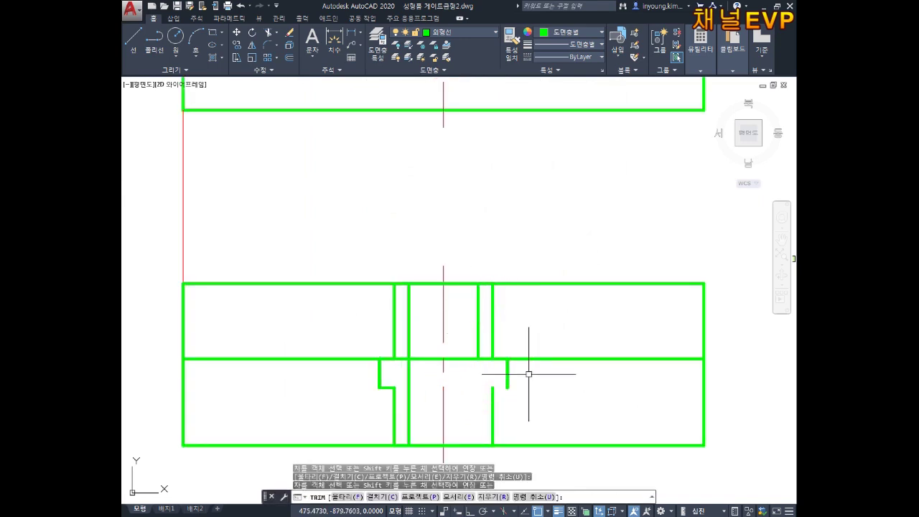
pyautogui.press('Escape')
# Erase the leftover right-side bushing segments and the remaining short vertical line.
pyautogui.moveTo(532, 365); pyautogui.dragTo(438, 459)
pyautogui.press('Delete')
pyautogui.press('Delete')
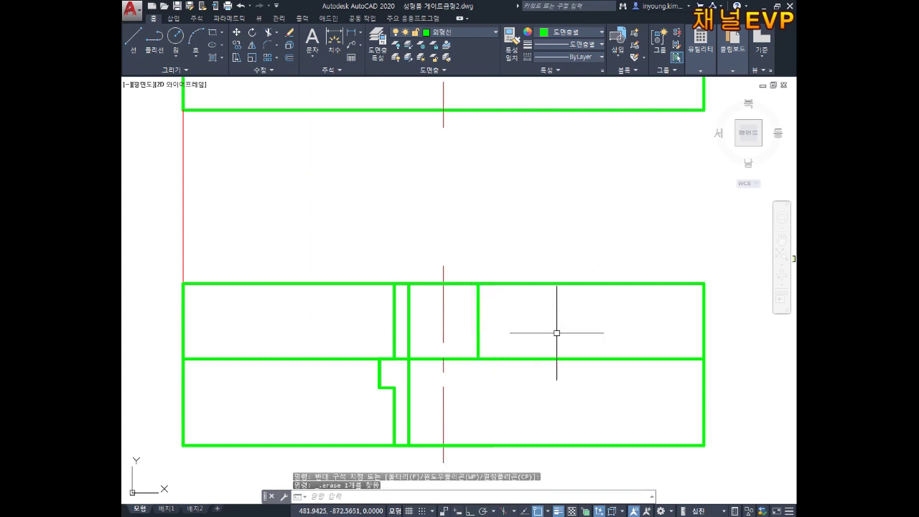
pyautogui.moveTo(502, 305); pyautogui.dragTo(470, 327)
pyautogui.press('Delete')
pyautogui.moveTo(496, 318); pyautogui.dragTo(496, 379, button='middle')
pyautogui.scroll(-2, 504, 342)
pyautogui.moveTo(505, 342); pyautogui.dragTo(503, 193, button='middle')
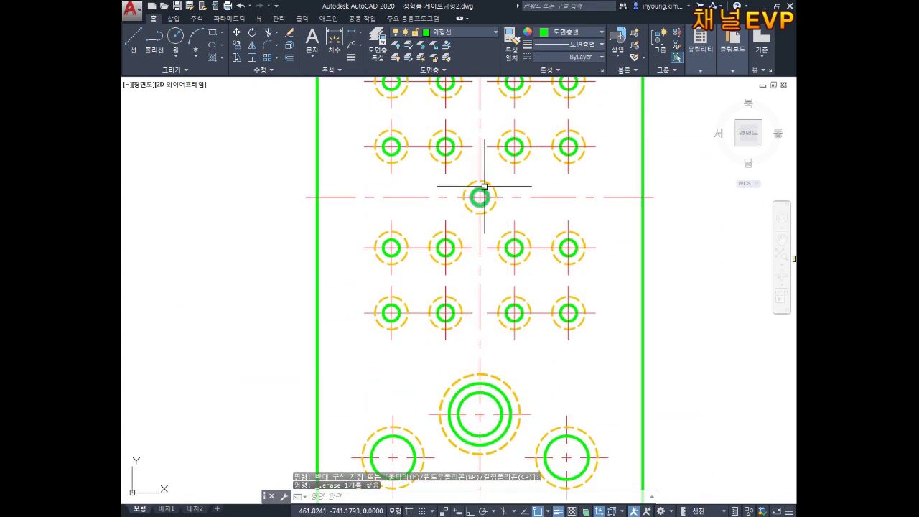
pyautogui.scroll(-2, 488, 215)
pyautogui.moveTo(503, 345); pyautogui.dragTo(502, 147, button='middle')
pyautogui.scroll(3, 480, 315)
pyautogui.scroll(4, 481, 314)
pyautogui.moveTo(484, 303); pyautogui.dragTo(483, 336, button='middle')
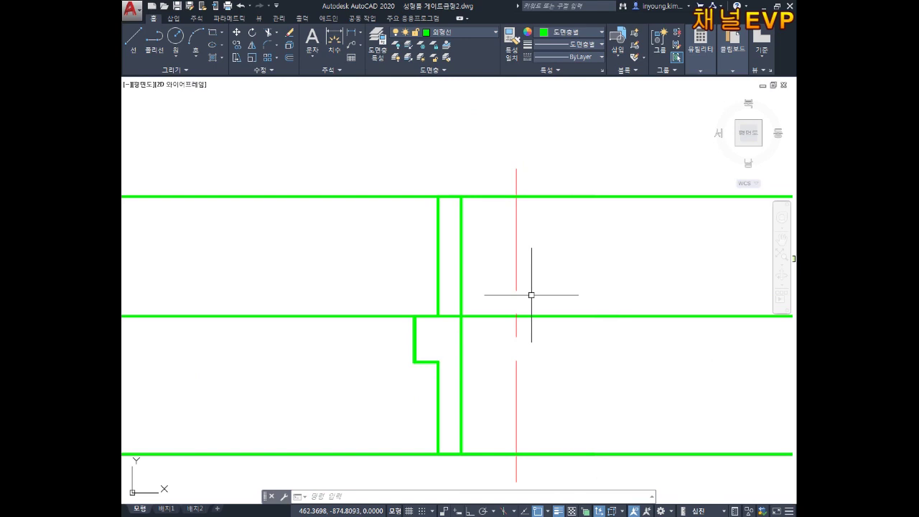
# Window-select the bushing's vertical and step lines in the section view.
pyautogui.click(488, 268)
pyautogui.click(409, 261)
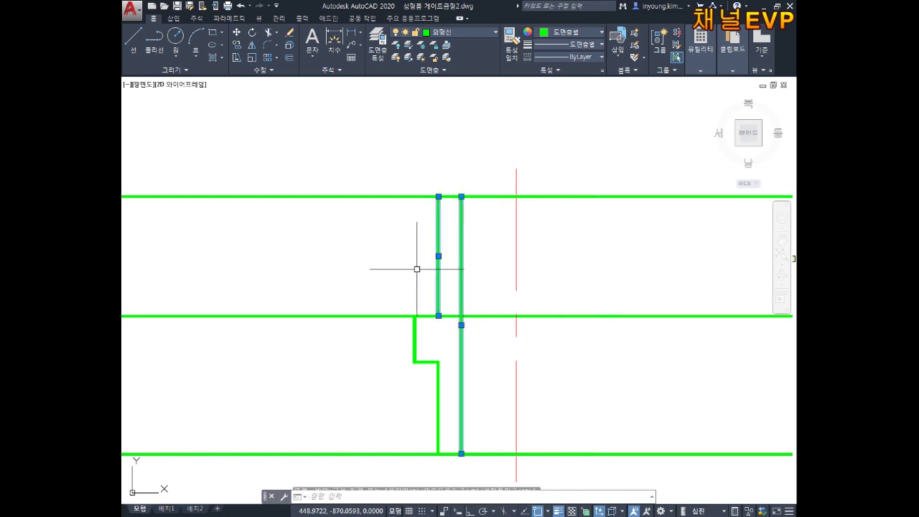
pyautogui.click(486, 334)
pyautogui.click(380, 393)
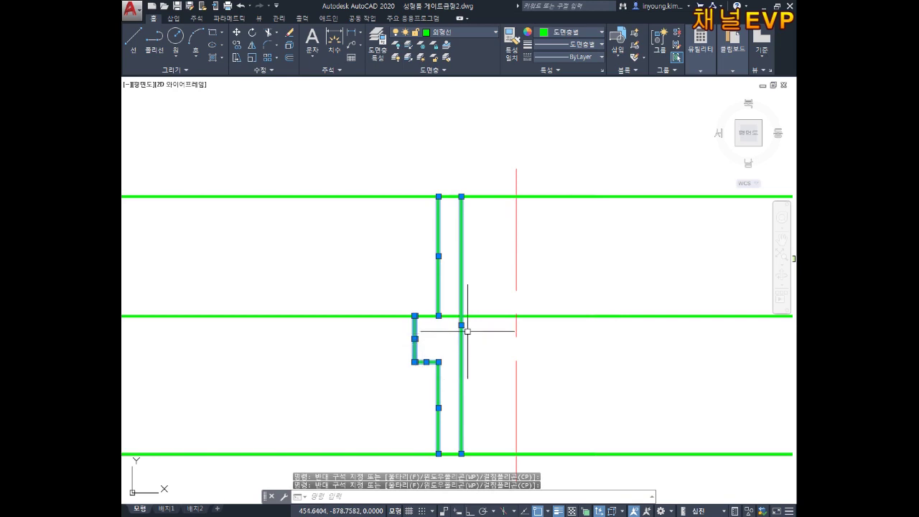
pyautogui.press('Escape')
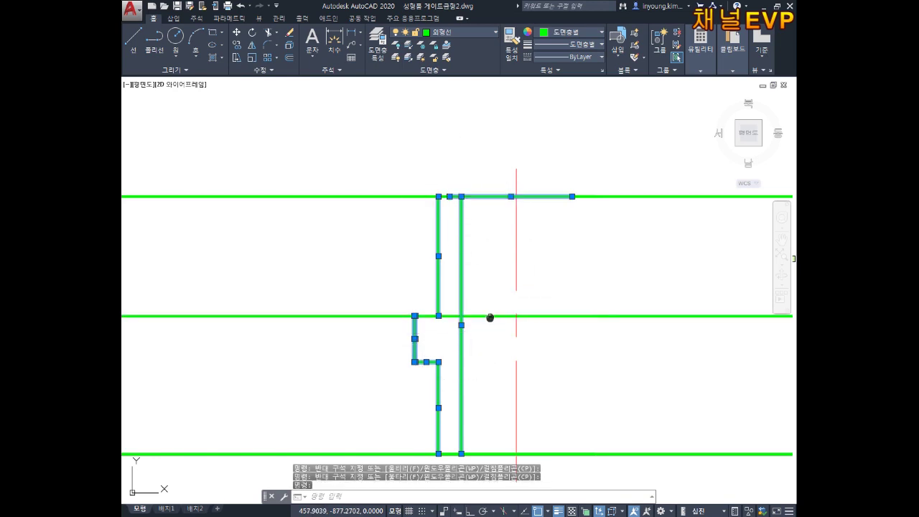
pyautogui.moveTo(480, 346); pyautogui.dragTo(471, 280, button='middle')
pyautogui.press('Escape')
pyautogui.click(471, 312)
pyautogui.click(406, 337)
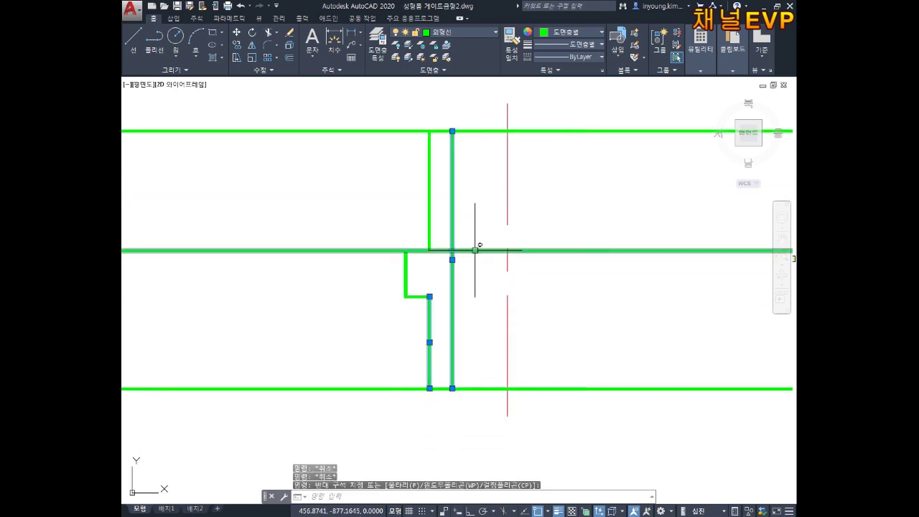
pyautogui.press('Escape')
# Recolour the selected bushing lines to dark green 19,155,72.
pyautogui.click(466, 271)
pyautogui.click(417, 297)
pyautogui.click(461, 195)
pyautogui.click(395, 180)
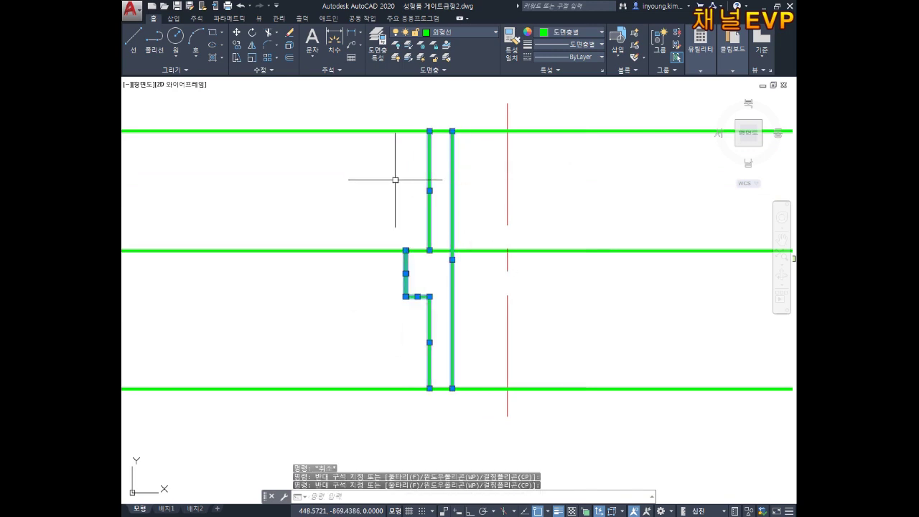
pyautogui.click(548, 34)
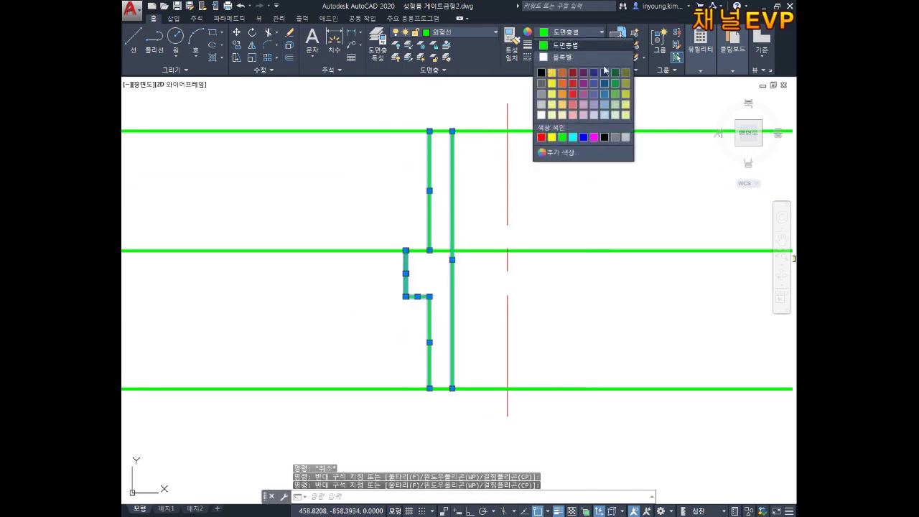
pyautogui.click(613, 85)
pyautogui.press('Escape')
pyautogui.press('Escape')
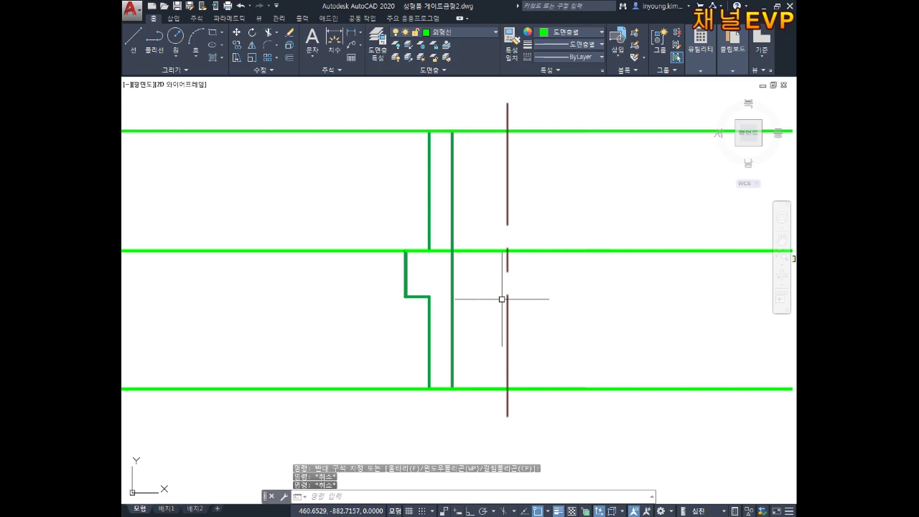
# Set the current drawing colour to 19,155,72.
pyautogui.moveTo(472, 151); pyautogui.dragTo(473, 171, button='middle')
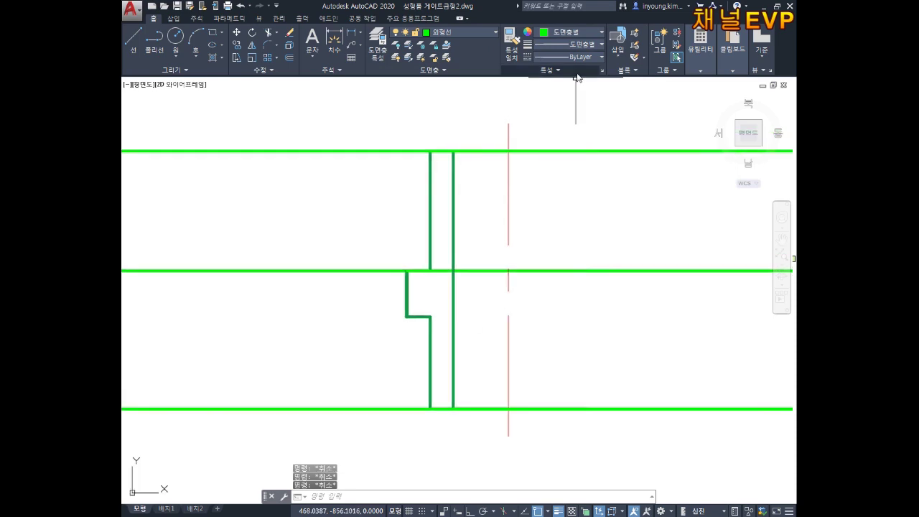
pyautogui.click(567, 37)
pyautogui.click(615, 85)
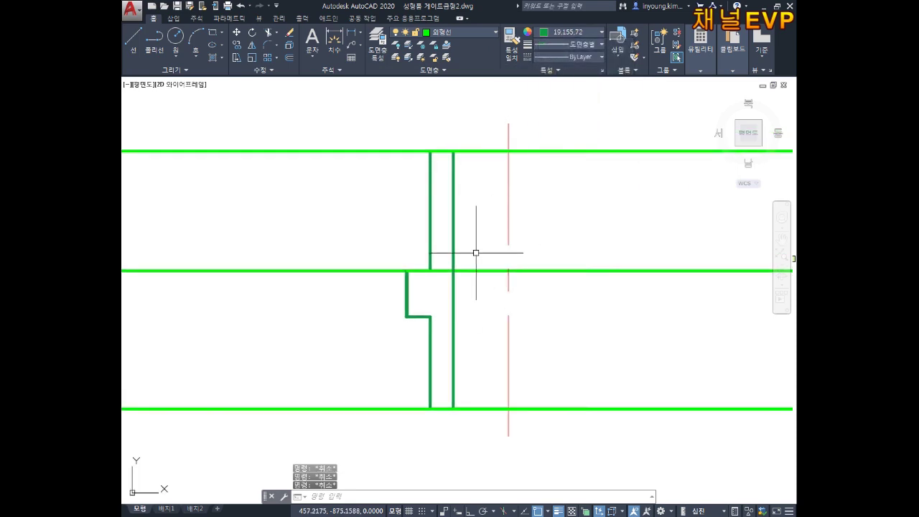
# Draw short lines closing the top and bottom ends of the bushing's two verticals.
pyautogui.write('l')
pyautogui.press('Return')
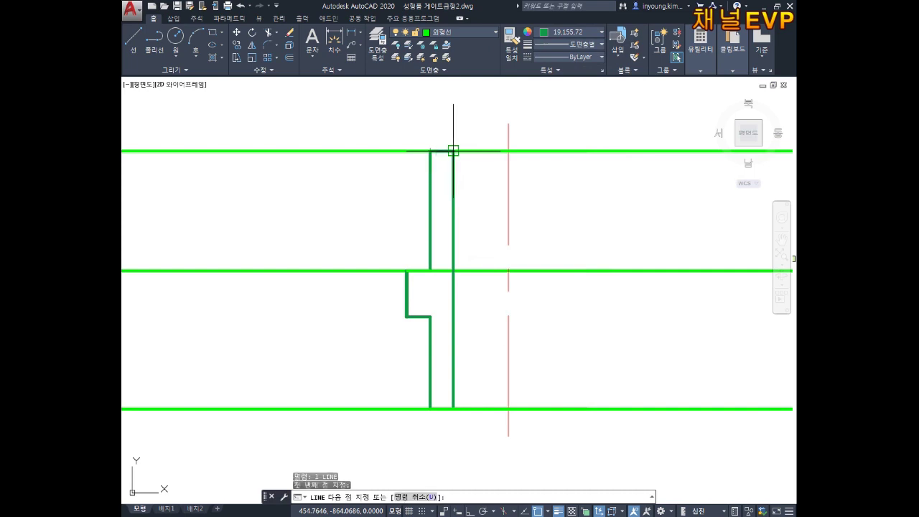
pyautogui.click(453, 151)
pyautogui.press('Return')
pyautogui.press('Return')
pyautogui.click(430, 409)
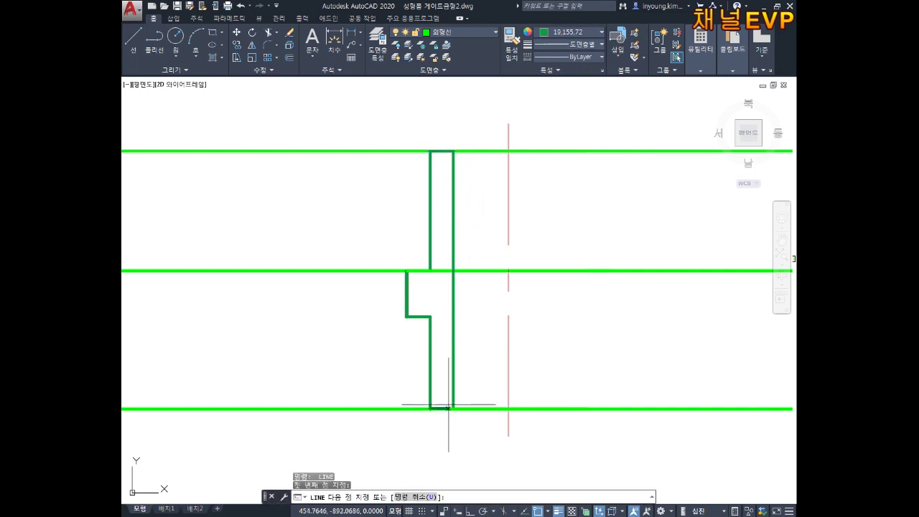
pyautogui.click(452, 408)
pyautogui.press('Escape')
pyautogui.press('Escape')
pyautogui.press('Escape')
pyautogui.scroll(4, 431, 289)
pyautogui.press('space')
pyautogui.click(387, 257)
pyautogui.press('Escape')
pyautogui.scroll(-3, 532, 237)
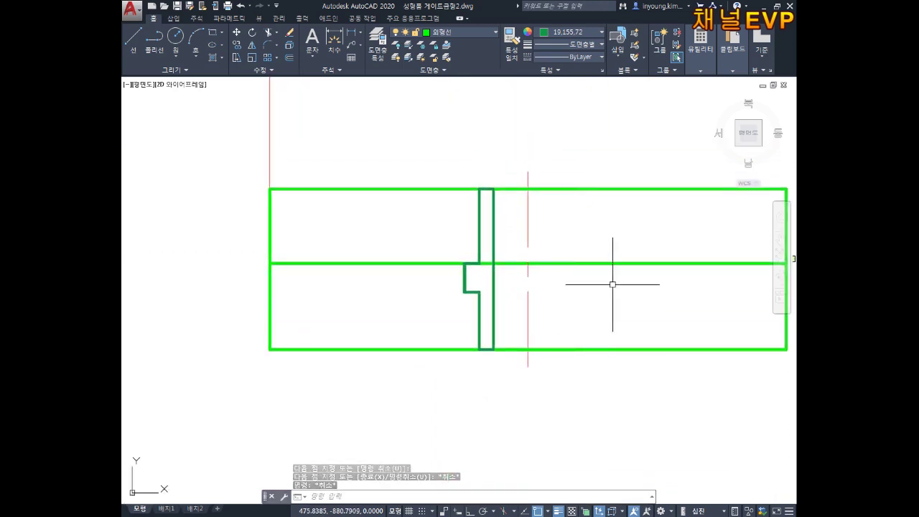
# Select the stepped notch lines in the hatched side section with COPY.
pyautogui.moveTo(613, 283); pyautogui.dragTo(589, 302, button='middle')
pyautogui.scroll(-5, 558, 240)
pyautogui.moveTo(529, 254); pyautogui.dragTo(557, 250, button='middle')
pyautogui.scroll(6, 574, 158)
pyautogui.scroll(2, 545, 201)
pyautogui.press('Escape')
pyautogui.press('Escape')
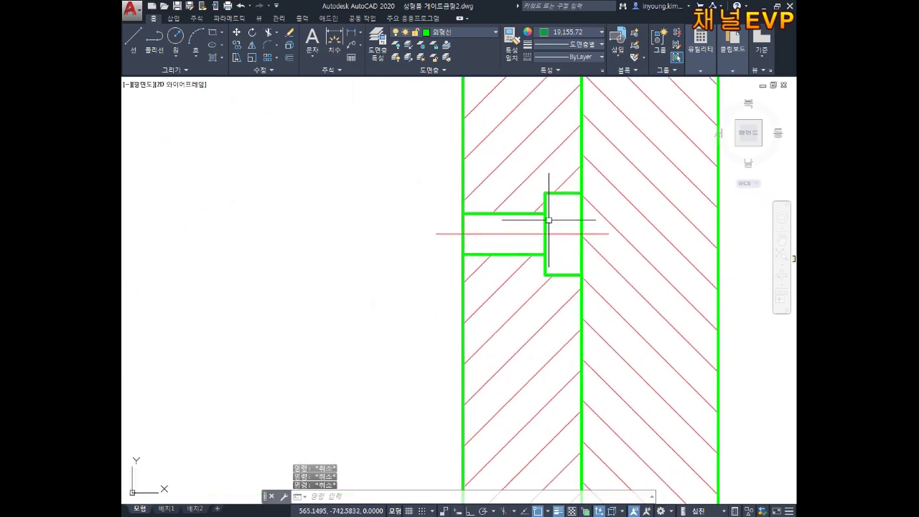
pyautogui.write('co')
pyautogui.press('Return')
pyautogui.click(550, 237)
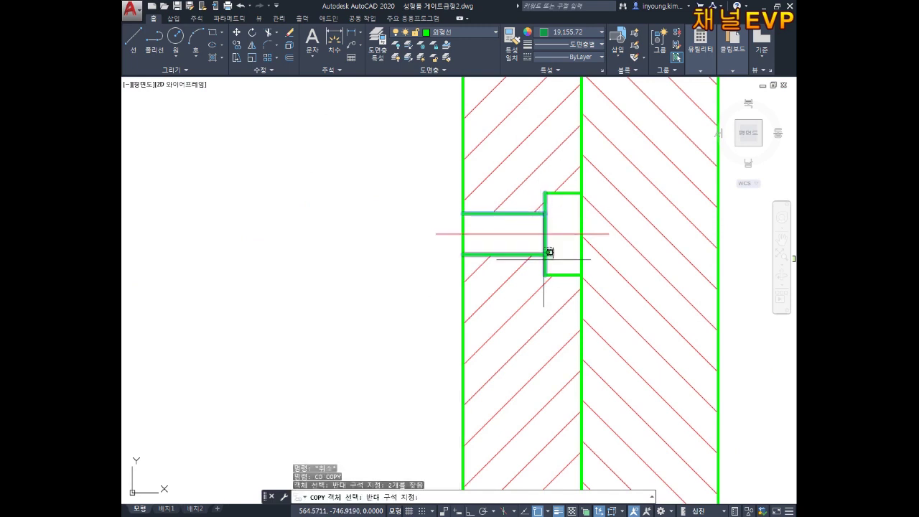
pyautogui.click(549, 252)
pyautogui.click(564, 193)
pyautogui.click(567, 274)
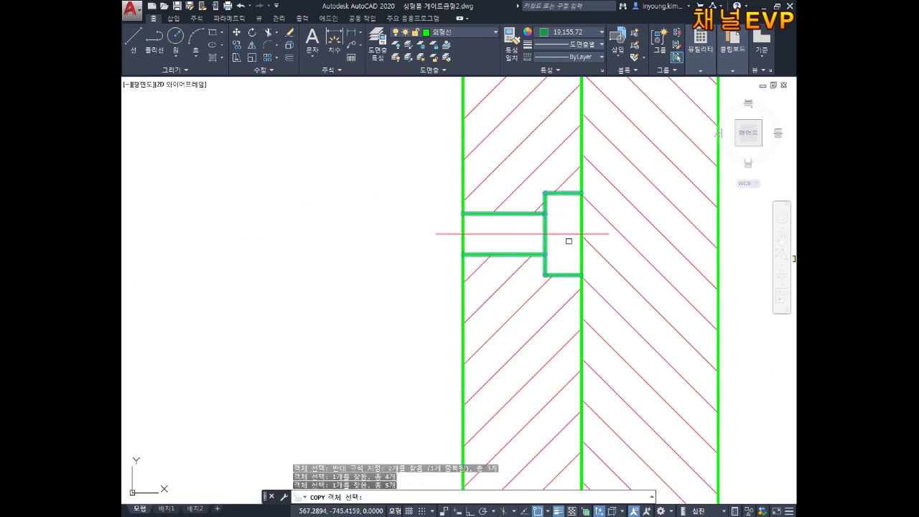
pyautogui.press('Return')
# Place the copied notch lines just below the front section view.
pyautogui.click(562, 229)
pyautogui.scroll(-3, 529, 246)
pyautogui.scroll(-2, 474, 287)
pyautogui.scroll(5, 492, 293)
pyautogui.scroll(2, 492, 292)
pyautogui.click(455, 311)
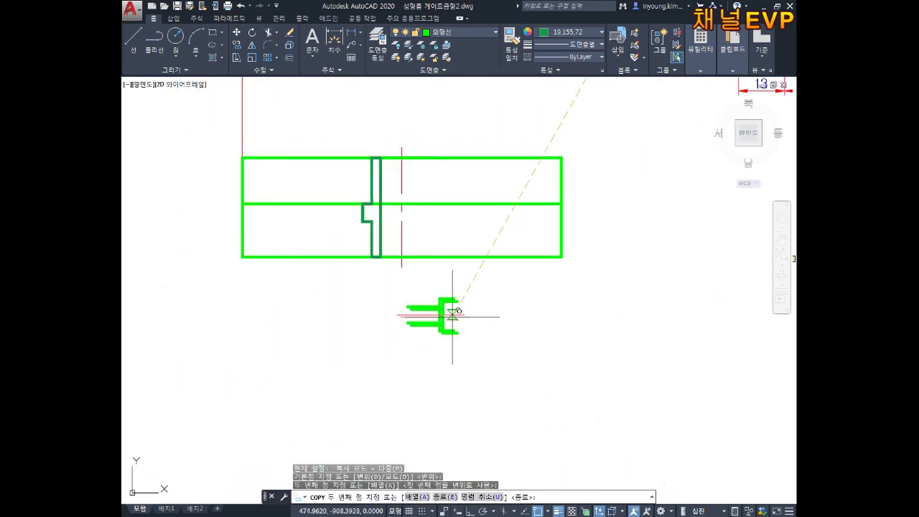
# Rotate the copied notch profile 270° about its midpoint so it stands upright.
pyautogui.press('Escape')
pyautogui.press('Escape')
pyautogui.press('Escape')
pyautogui.write('ro')
pyautogui.press('Return')
pyautogui.click(476, 277)
pyautogui.click(342, 390)
pyautogui.scroll(2, 442, 317)
pyautogui.press('Return')
pyautogui.click(436, 309)
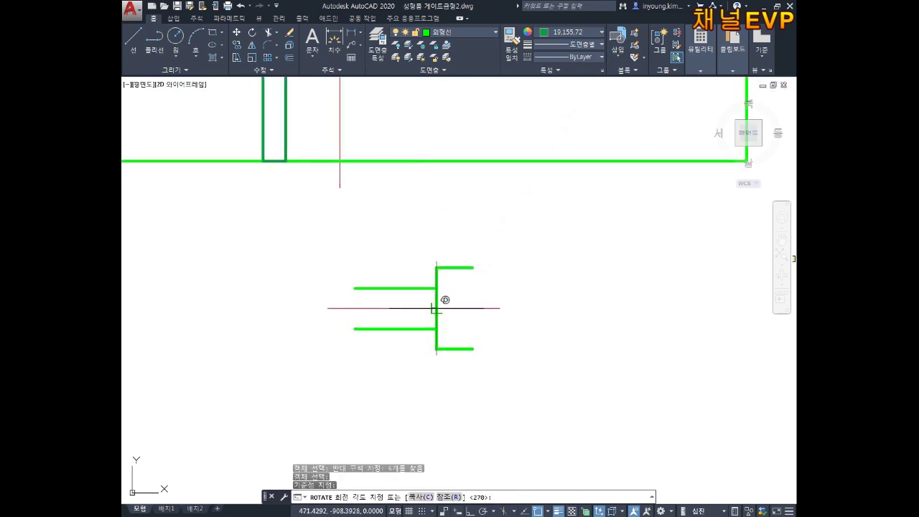
pyautogui.press('Return')
pyautogui.press('Escape')
pyautogui.press('Escape')
pyautogui.press('Escape')
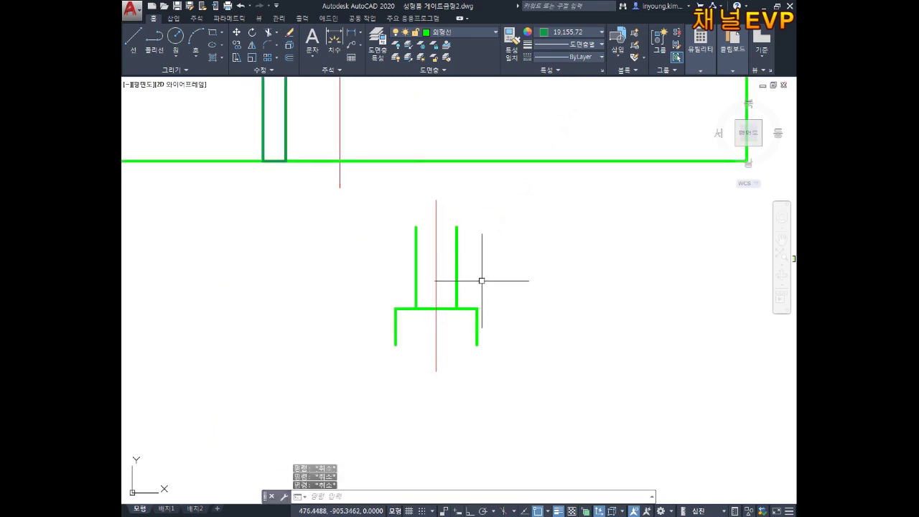
pyautogui.moveTo(486, 352); pyautogui.dragTo(488, 388, button='middle')
# Trim the short horizontal stub and erase the leftover profile lines.
pyautogui.write('tr')
pyautogui.press('Return')
pyautogui.click(428, 343)
pyautogui.press('Escape')
pyautogui.moveTo(425, 260); pyautogui.dragTo(375, 370)
pyautogui.press('Delete')
pyautogui.press('Escape')
pyautogui.press('Escape')
pyautogui.press('Escape')
pyautogui.moveTo(485, 349); pyautogui.dragTo(473, 379, button='middle')
pyautogui.write('l')
pyautogui.press('Return')
pyautogui.scroll(4, 463, 335)
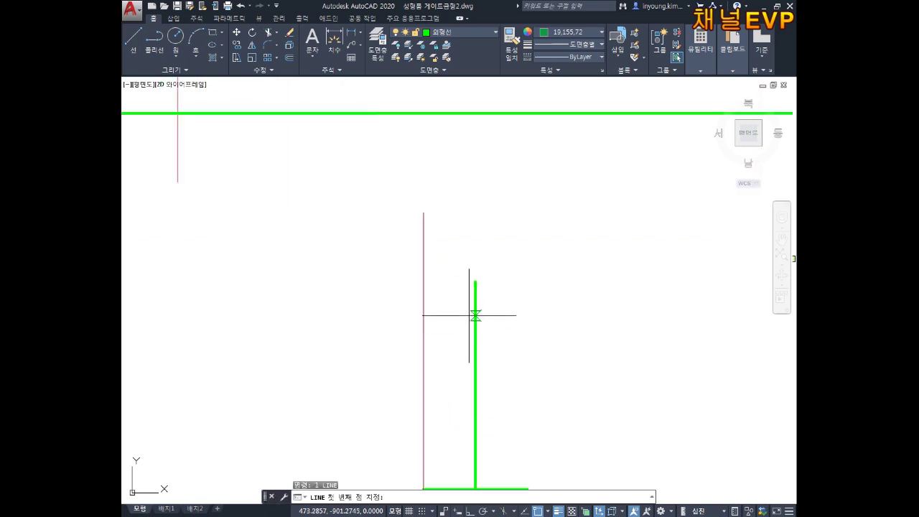
# Add a short line at the vertical's top and recolour the profile 19,155,72.
pyautogui.click(475, 281)
pyautogui.click(425, 281)
pyautogui.press('Escape')
pyautogui.scroll(-2, 461, 277)
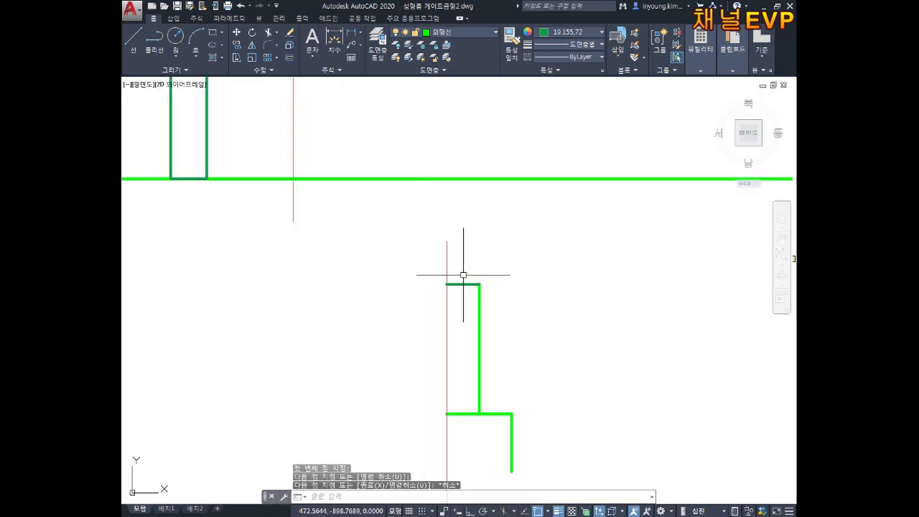
pyautogui.click(463, 284)
pyautogui.click(574, 135)
pyautogui.click(585, 33)
pyautogui.click(567, 46)
pyautogui.scroll(-4, 543, 226)
pyautogui.press('Escape')
# Move the stepped profile into the section view just right of the centreline.
pyautogui.write('m')
pyautogui.press('Return')
pyautogui.click(541, 265)
pyautogui.click(449, 357)
pyautogui.press('Return')
pyautogui.scroll(2, 490, 276)
pyautogui.click(476, 277)
pyautogui.moveTo(459, 140); pyautogui.dragTo(546, 380, button='middle')
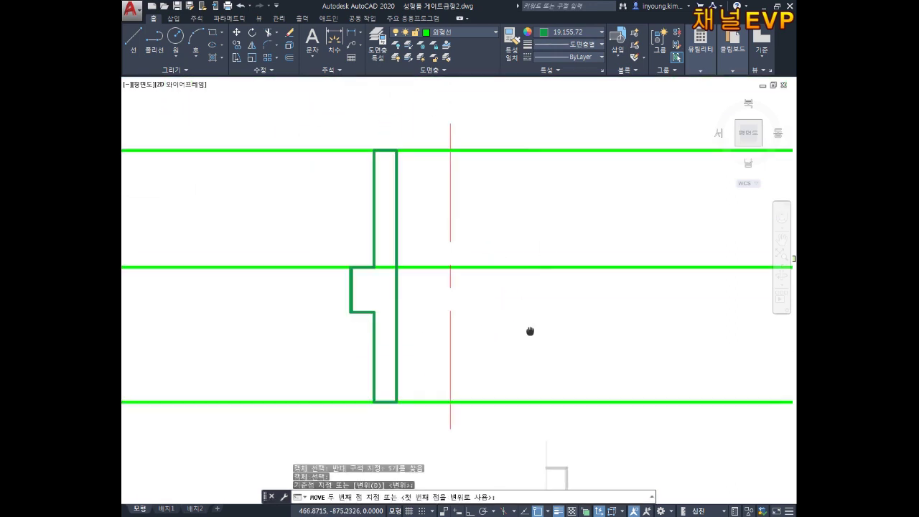
pyautogui.press('Escape')
pyautogui.press('Escape')
pyautogui.press('Escape')
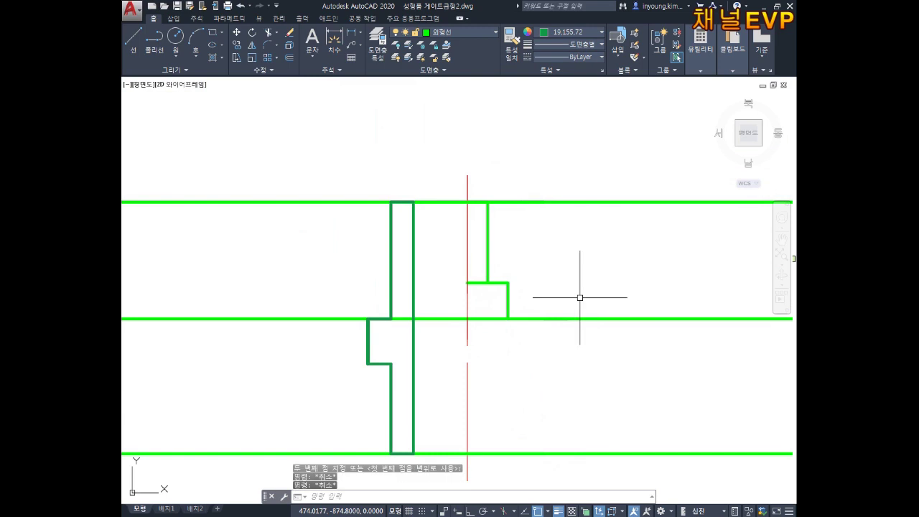
pyautogui.scroll(-2, 584, 293)
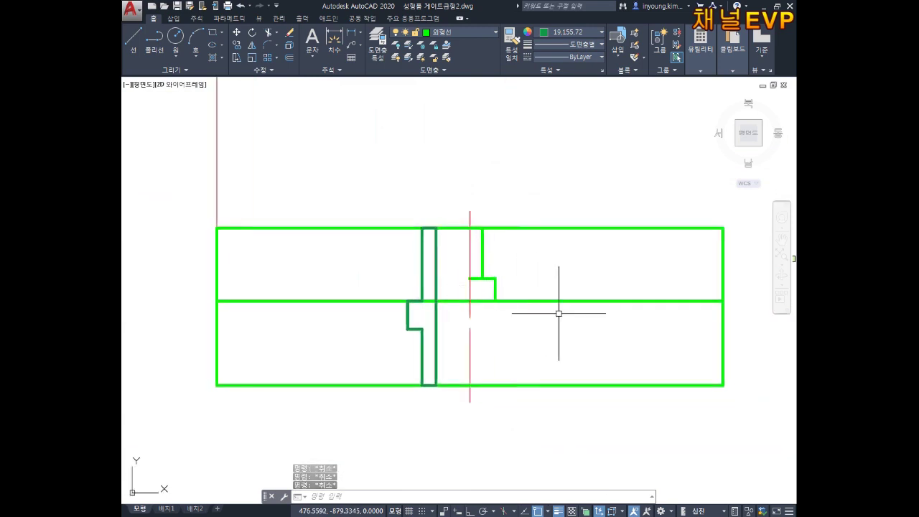
pyautogui.scroll(-5, 558, 307)
pyautogui.moveTo(570, 297); pyautogui.dragTo(550, 323, button='middle')
pyautogui.scroll(2, 550, 322)
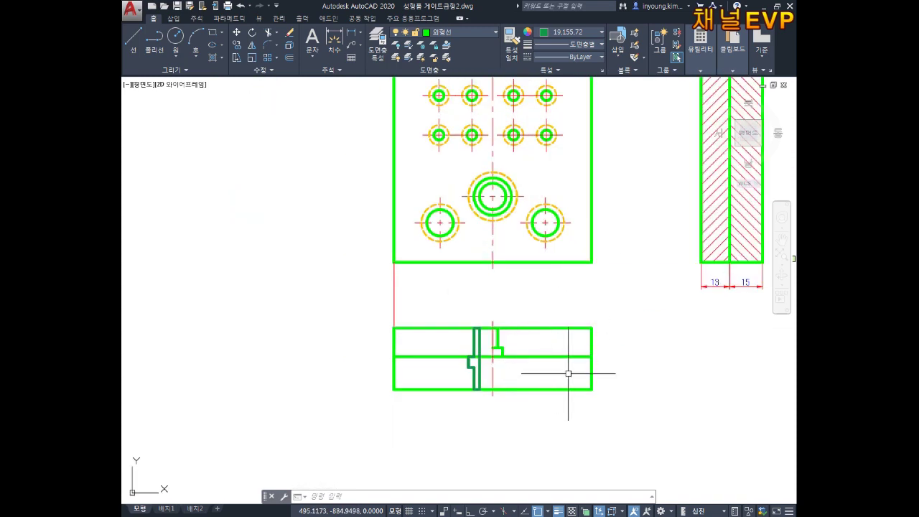
pyautogui.moveTo(568, 373)
pyautogui.mouseDown(button='middle')
pyautogui.moveTo(524, 367)
pyautogui.moveTo(534, 379)
pyautogui.moveTo(529, 408)
pyautogui.moveTo(481, 356)
pyautogui.moveTo(466, 361)
pyautogui.moveTo(472, 394)
pyautogui.moveTo(506, 376)
pyautogui.moveTo(492, 358)
pyautogui.mouseUp(button='middle')
pyautogui.scroll(-2, 474, 402)
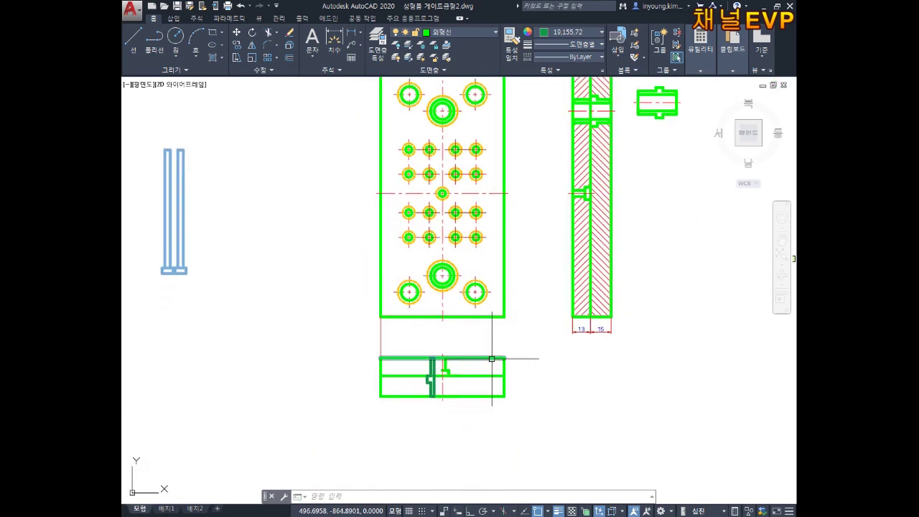
pyautogui.scroll(4, 480, 366)
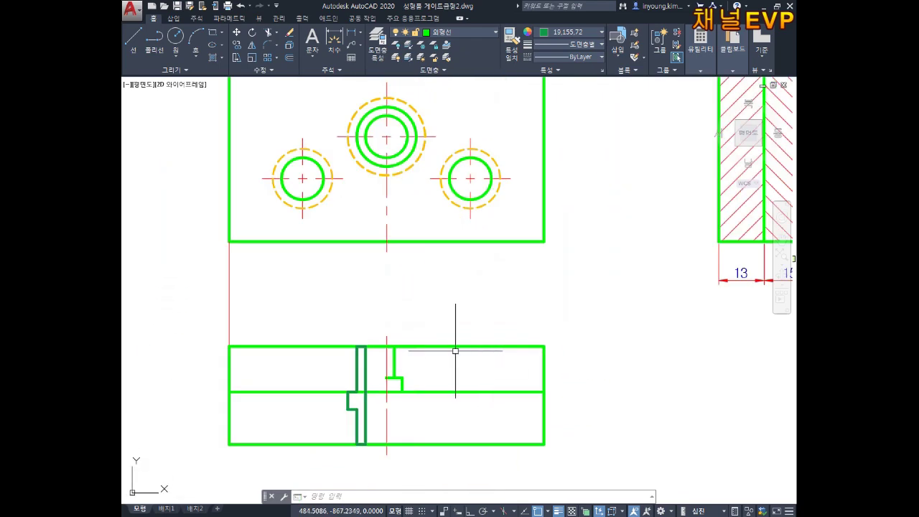
pyautogui.moveTo(436, 371); pyautogui.dragTo(445, 373, button='middle')
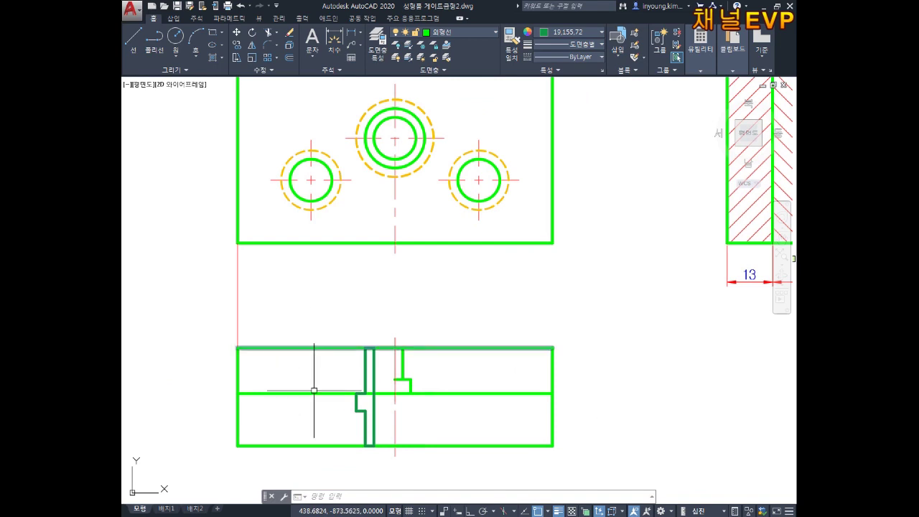
pyautogui.moveTo(472, 373); pyautogui.dragTo(488, 453, button='middle')
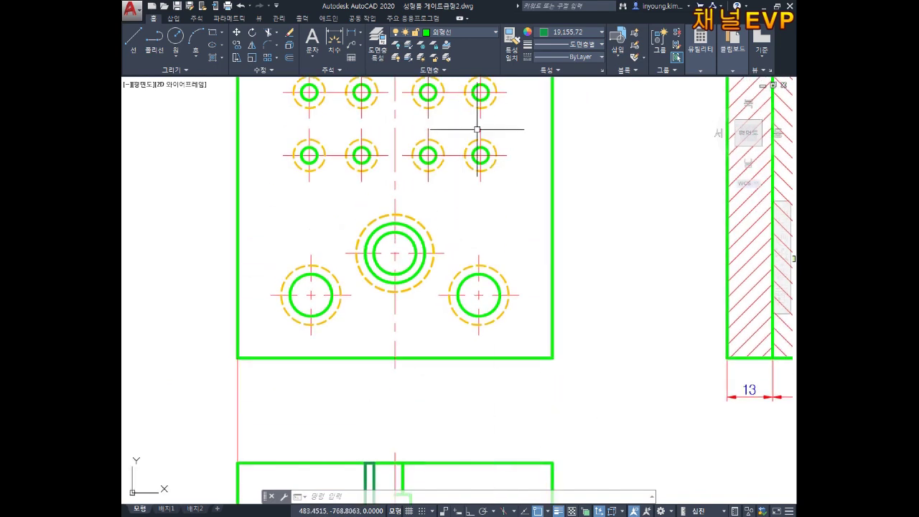
pyautogui.moveTo(500, 413)
pyautogui.mouseDown(button='middle')
pyautogui.moveTo(507, 328)
pyautogui.moveTo(462, 425)
pyautogui.moveTo(489, 295)
pyautogui.mouseUp(button='middle')
pyautogui.scroll(-2, 509, 325)
pyautogui.scroll(2, 384, 380)
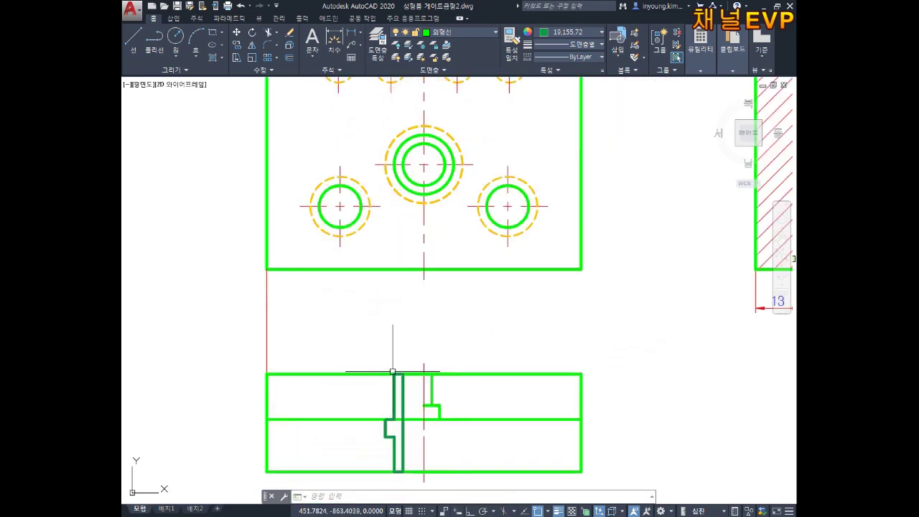
pyautogui.moveTo(393, 377); pyautogui.dragTo(413, 363, button='middle')
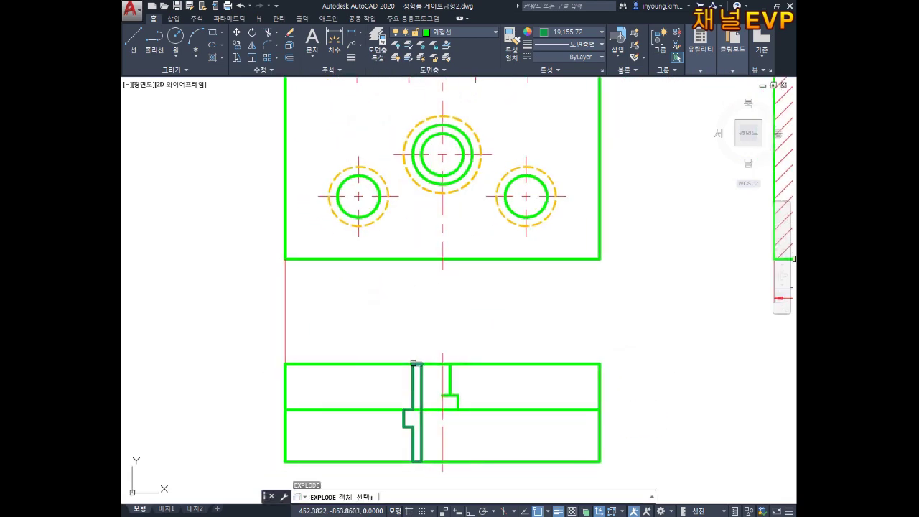
# Place vertical construction lines through the left hole's centre and edges into the section.
pyautogui.write('e')
pyautogui.press('Escape')
pyautogui.write('l')
pyautogui.press('Return')
pyautogui.write('v')
pyautogui.press('Return')
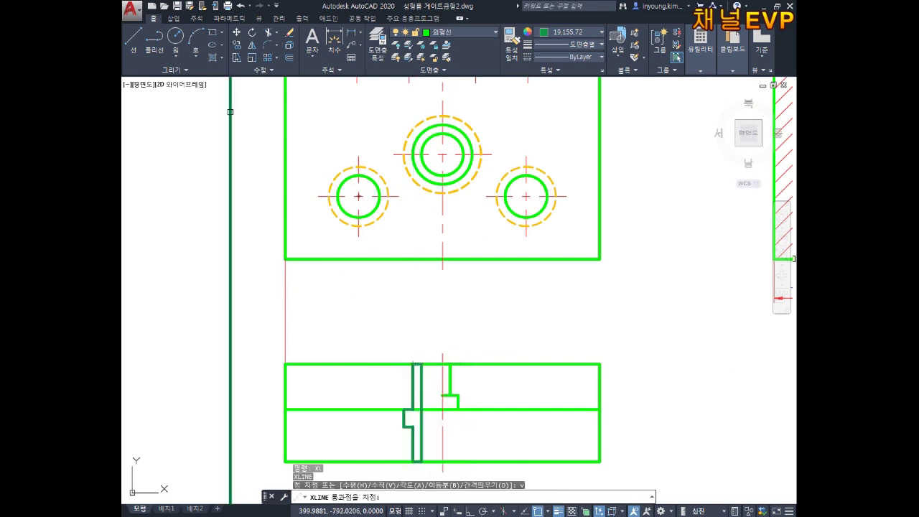
pyautogui.click(328, 196)
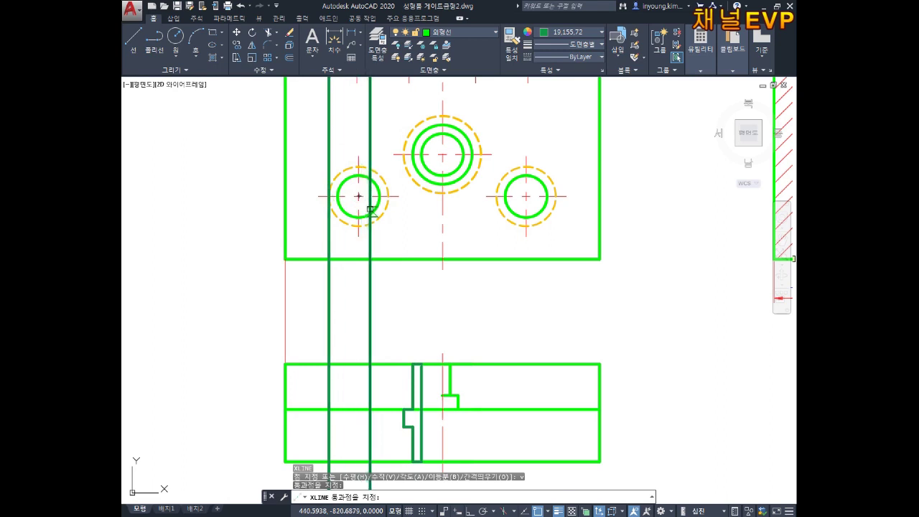
pyautogui.click(388, 196)
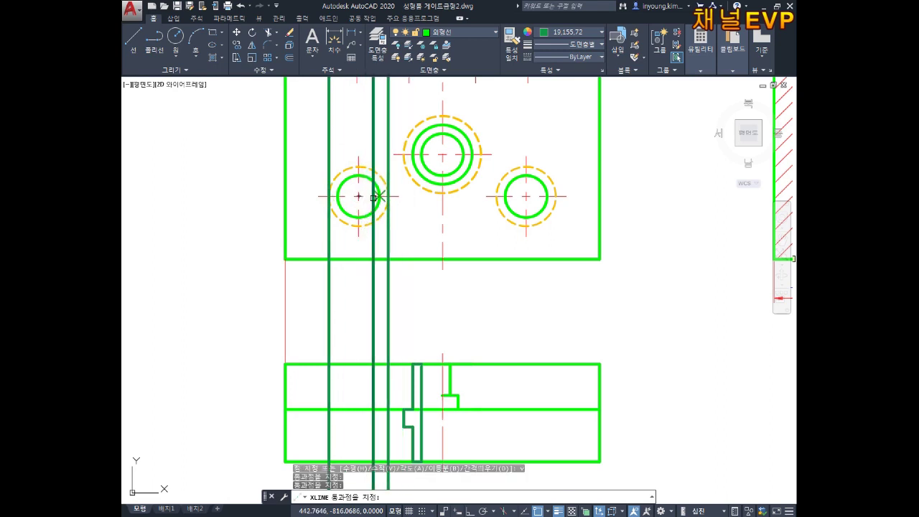
pyautogui.click(379, 195)
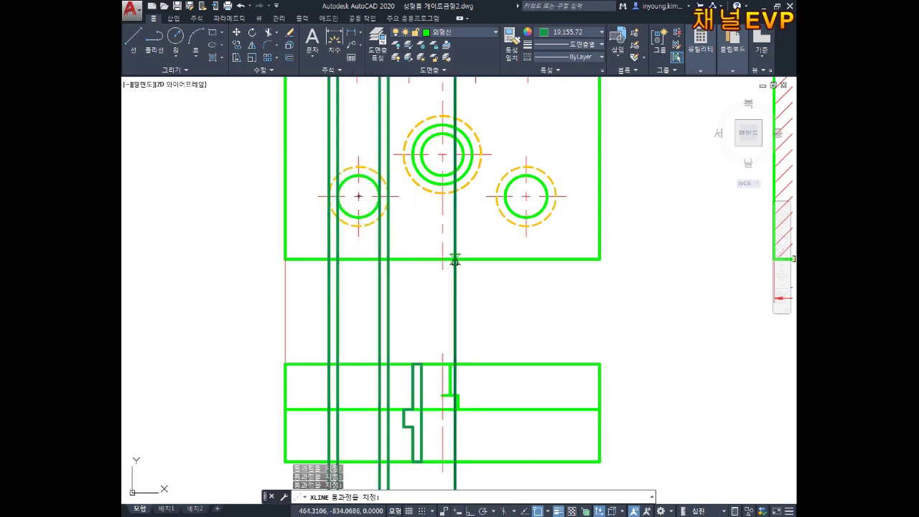
pyautogui.press('Escape')
pyautogui.press('Escape')
pyautogui.scroll(-4, 437, 259)
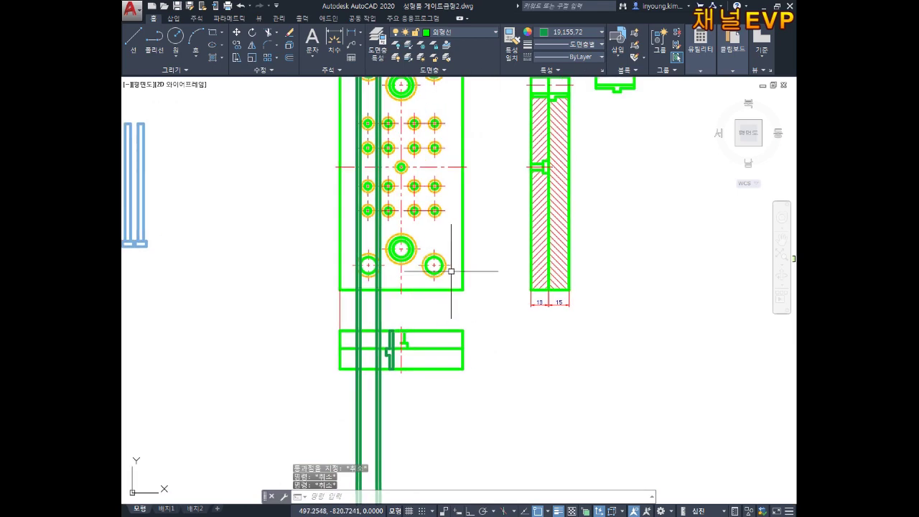
# Zoom out and pan around to bring the row of drawing sheets into view.
pyautogui.scroll(-3, 422, 263)
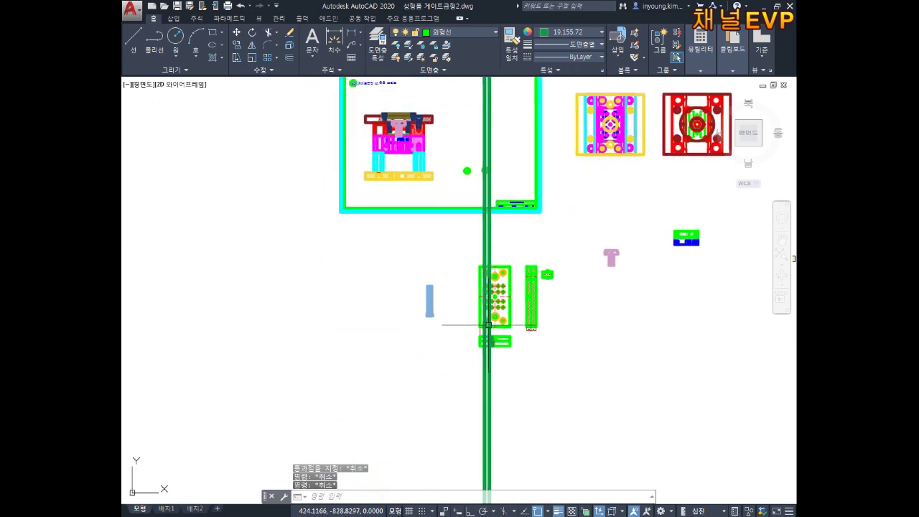
pyautogui.scroll(2, 523, 291)
pyautogui.scroll(2, 476, 308)
pyautogui.scroll(-2, 440, 305)
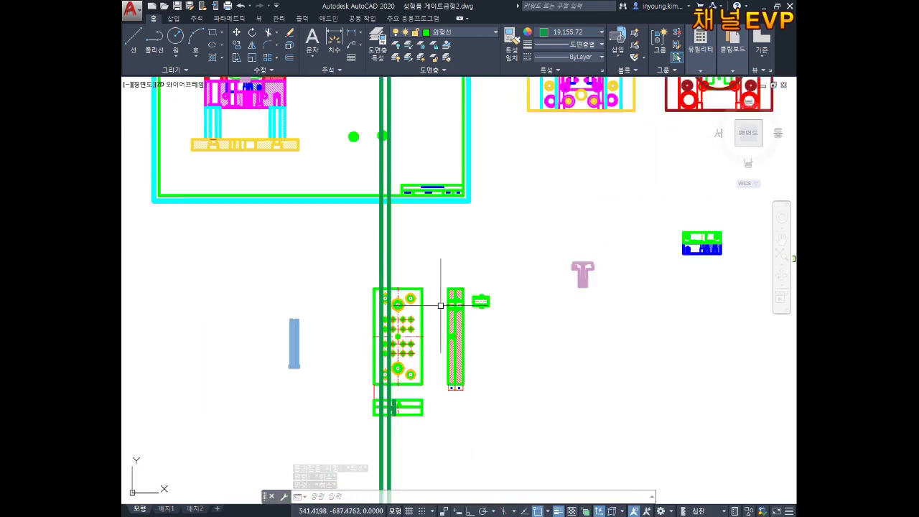
pyautogui.scroll(3, 366, 273)
pyautogui.scroll(-1, 388, 265)
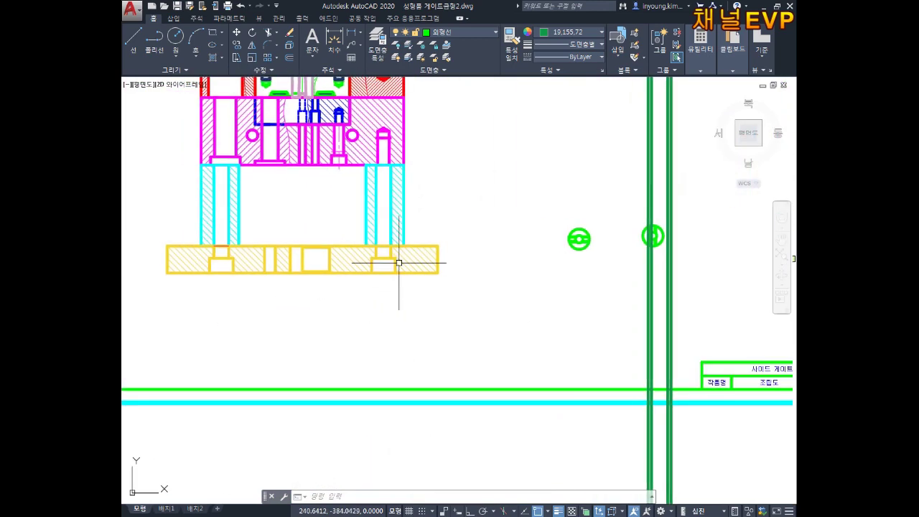
pyautogui.scroll(-1, 522, 334)
pyautogui.scroll(-4, 468, 278)
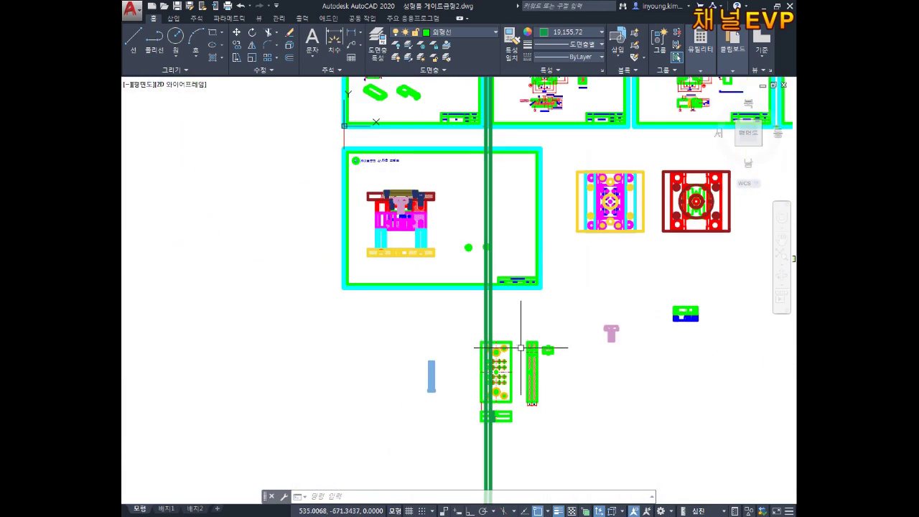
pyautogui.scroll(-1, 494, 345)
pyautogui.scroll(-1, 480, 306)
pyautogui.scroll(-3, 502, 302)
pyautogui.scroll(-2, 539, 300)
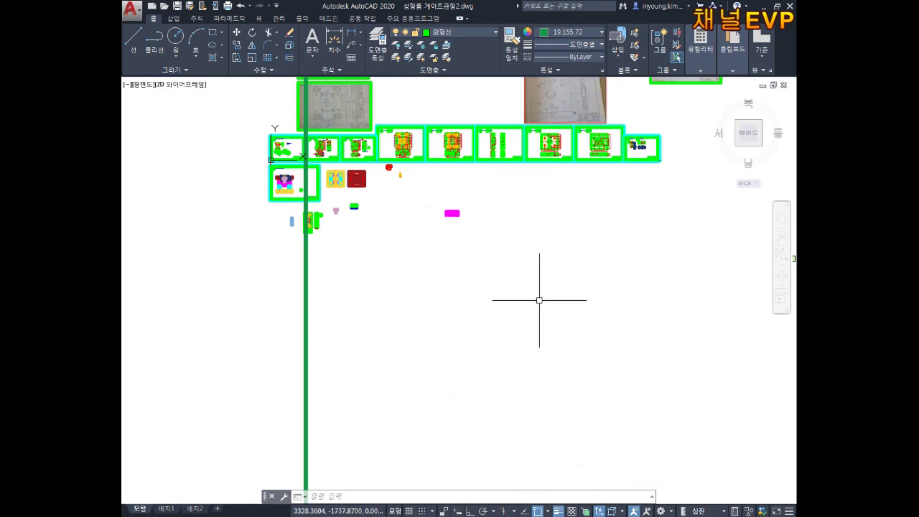
pyautogui.moveTo(540, 300); pyautogui.dragTo(437, 256, button='middle')
pyautogui.moveTo(481, 286); pyautogui.dragTo(493, 312, button='middle')
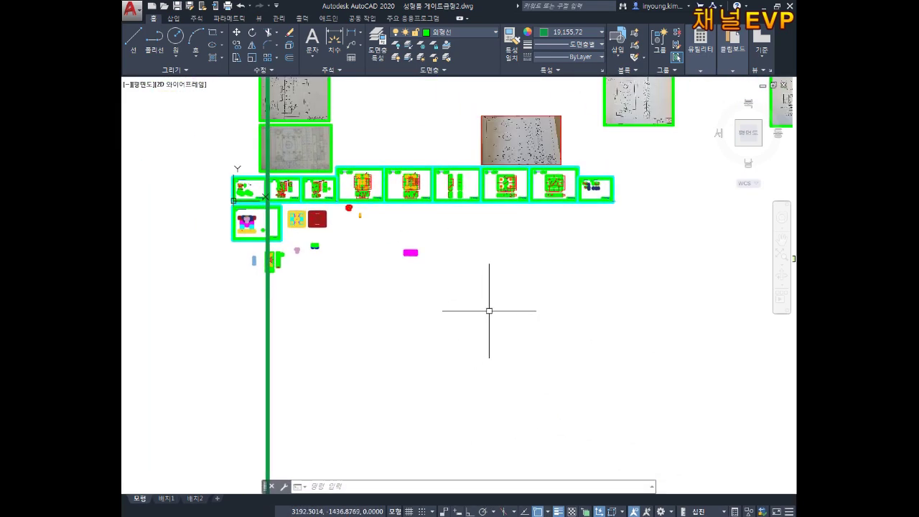
pyautogui.scroll(-5, 531, 295)
pyautogui.moveTo(607, 339); pyautogui.dragTo(538, 308, button='middle')
pyautogui.scroll(5, 538, 301)
pyautogui.scroll(2, 538, 287)
pyautogui.scroll(-4, 544, 259)
pyautogui.moveTo(544, 259); pyautogui.dragTo(412, 285, button='middle')
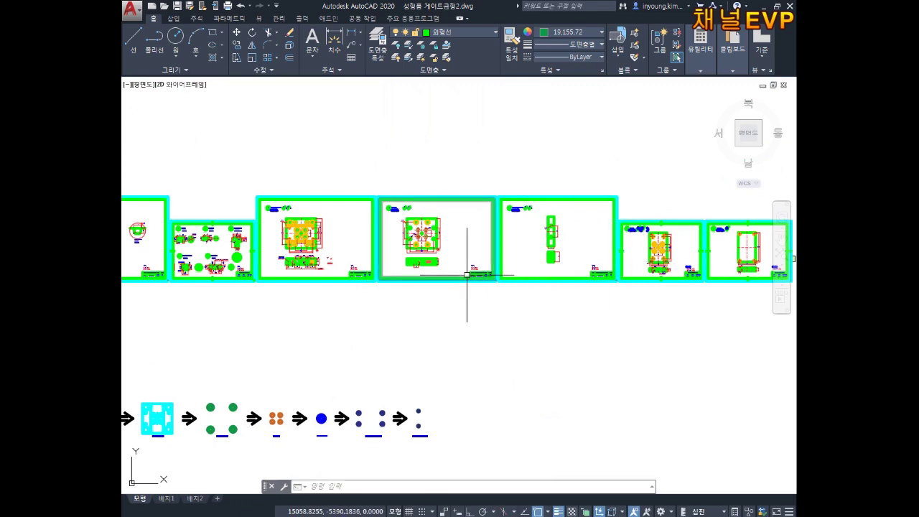
pyautogui.scroll(4, 249, 257)
pyautogui.scroll(2, 318, 266)
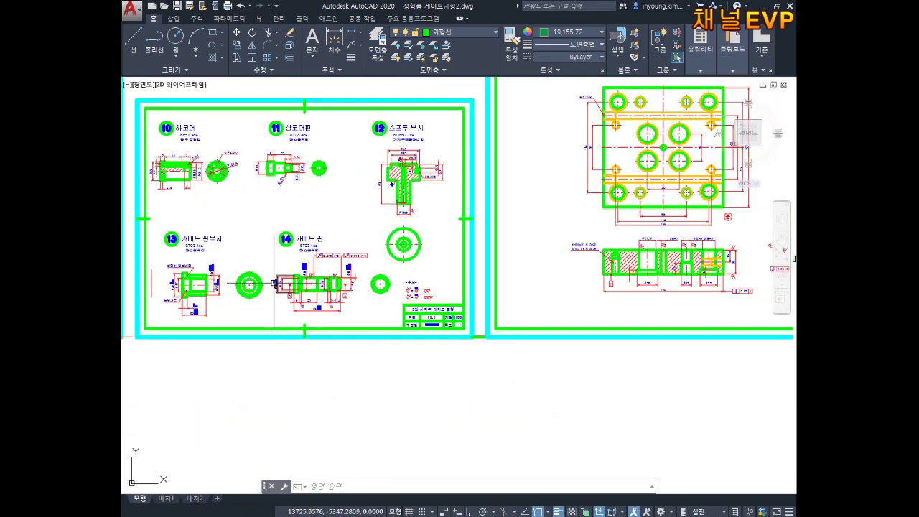
pyautogui.scroll(-2, 278, 284)
# Pan along the sheets past the bolt sheet and center on the mold assembly section.
pyautogui.moveTo(221, 288); pyautogui.dragTo(457, 288, button='middle')
pyautogui.scroll(-3, 458, 288)
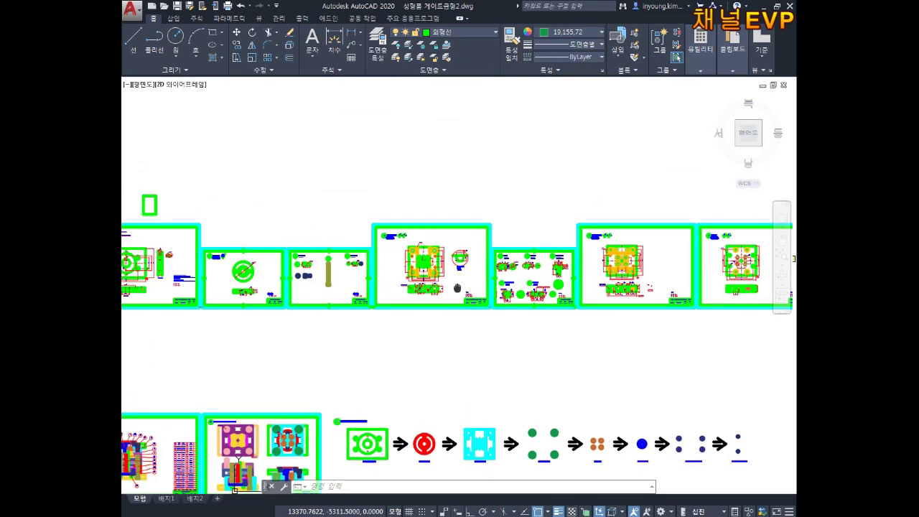
pyautogui.moveTo(350, 282); pyautogui.dragTo(390, 276, button='middle')
pyautogui.scroll(5, 390, 276)
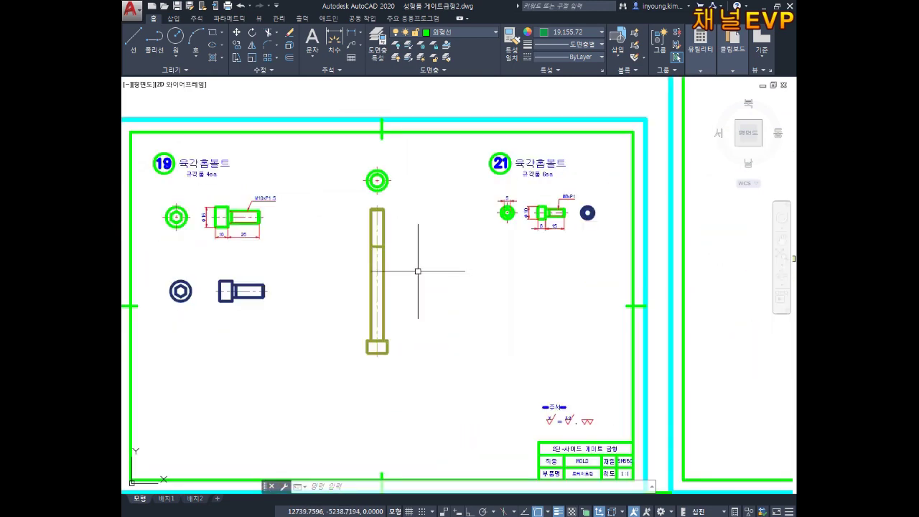
pyautogui.scroll(-5, 413, 271)
pyautogui.moveTo(718, 269); pyautogui.dragTo(421, 267, button='middle')
pyautogui.moveTo(573, 277)
pyautogui.mouseDown(button='middle')
pyautogui.moveTo(556, 275)
pyautogui.moveTo(599, 276)
pyautogui.mouseUp(button='middle')
pyautogui.scroll(2, 349, 311)
pyautogui.scroll(2, 372, 273)
pyautogui.moveTo(371, 273); pyautogui.dragTo(605, 230, button='middle')
pyautogui.scroll(4, 438, 370)
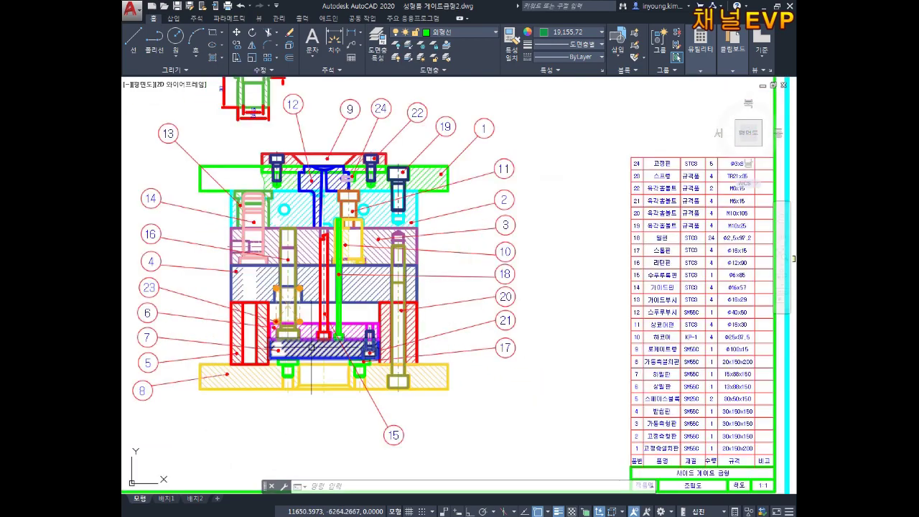
pyautogui.scroll(2, 438, 370)
pyautogui.moveTo(438, 370)
pyautogui.mouseDown(button='middle')
pyautogui.moveTo(539, 394)
pyautogui.moveTo(569, 436)
pyautogui.mouseUp(button='middle')
# Copy the olive socket head bolt from the assembly to a spot beside the plate drawing.
pyautogui.press('Escape')
pyautogui.write('co')
pyautogui.press('Return')
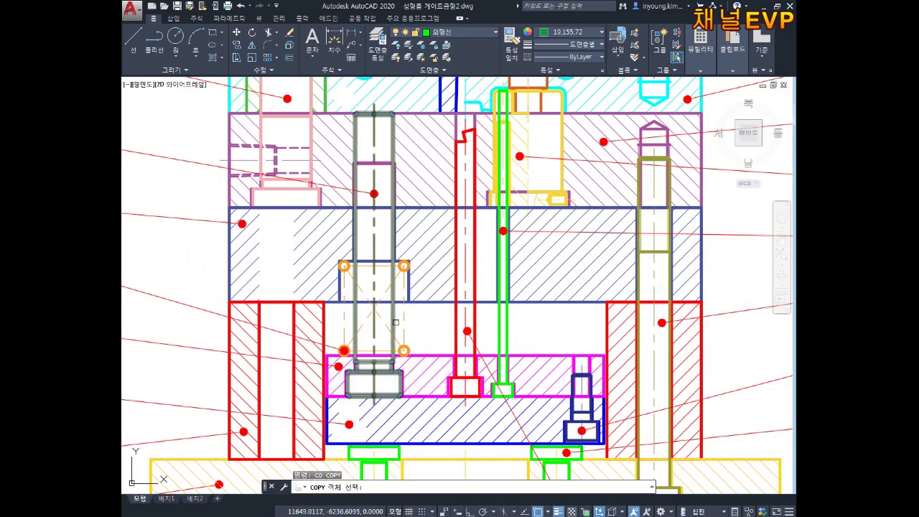
pyautogui.click(393, 315)
pyautogui.press('Return')
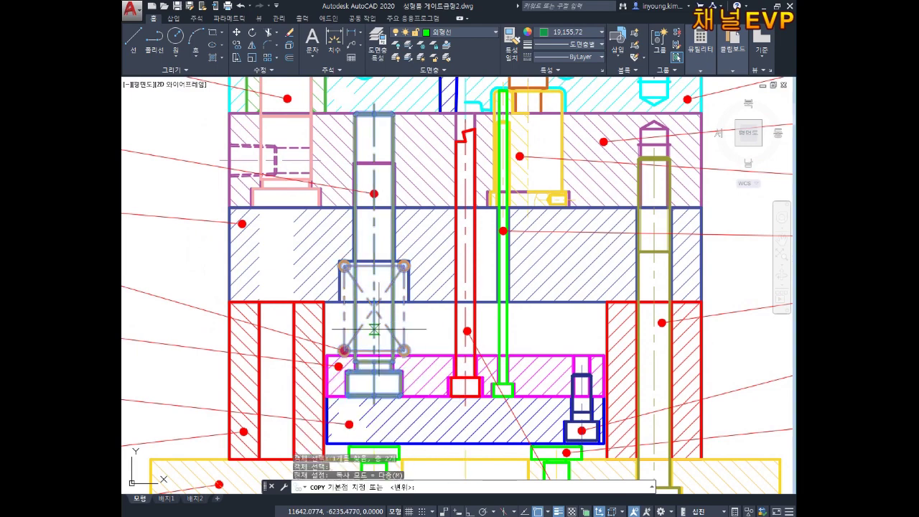
pyautogui.click(373, 317)
pyautogui.scroll(-10, 339, 289)
pyautogui.scroll(1, 369, 263)
pyautogui.scroll(-5, 369, 262)
pyautogui.moveTo(476, 309); pyautogui.dragTo(460, 273, button='middle')
pyautogui.scroll(2, 302, 208)
pyautogui.scroll(2, 431, 283)
pyautogui.scroll(3, 410, 266)
pyautogui.scroll(1, 447, 229)
pyautogui.moveTo(471, 175); pyautogui.dragTo(447, 272, button='middle')
pyautogui.click(423, 259)
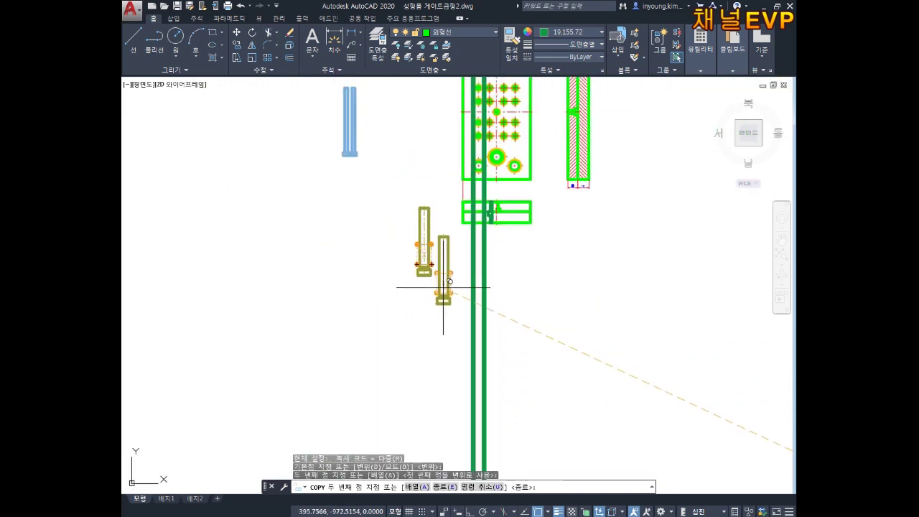
pyautogui.press('Escape')
pyautogui.press('Escape')
# Dimension the copied bolt's head height as 8 with a linear dimension.
pyautogui.scroll(3, 442, 287)
pyautogui.scroll(2, 420, 246)
pyautogui.scroll(-1, 431, 275)
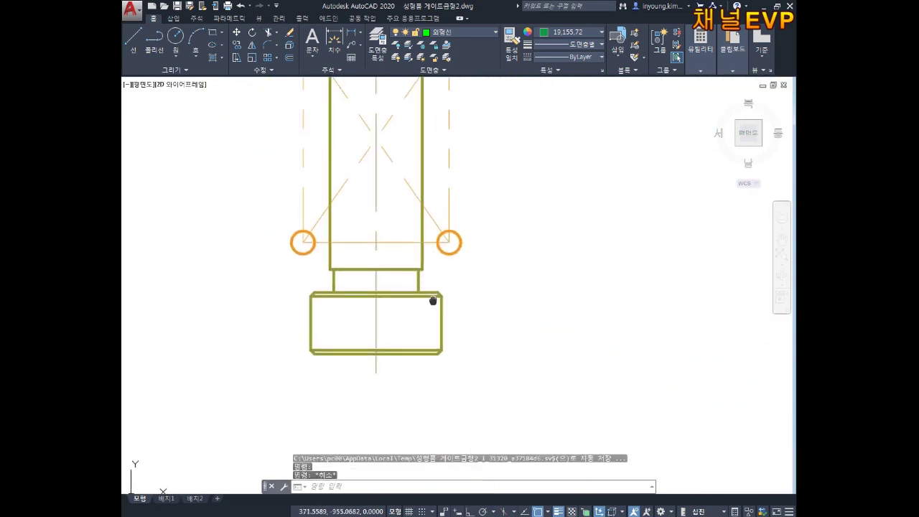
pyautogui.write('dli')
pyautogui.press('Return')
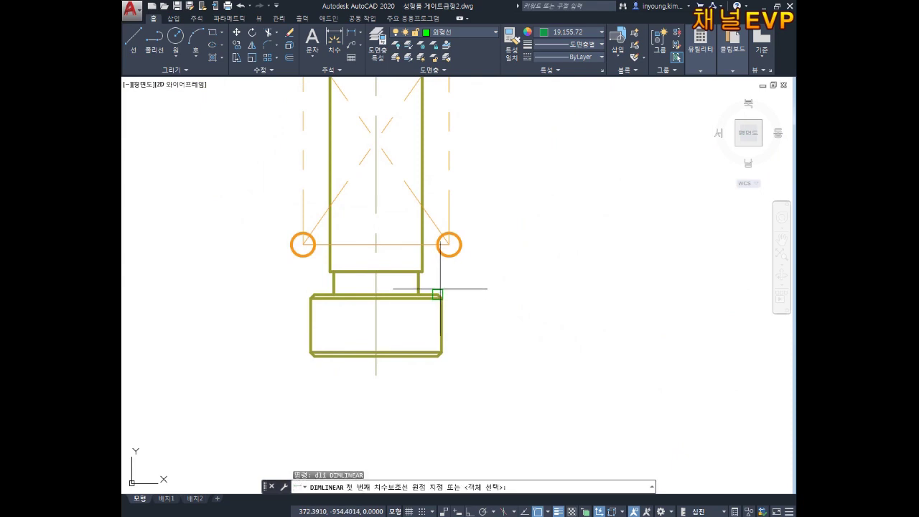
pyautogui.scroll(2, 439, 287)
pyautogui.click(435, 298)
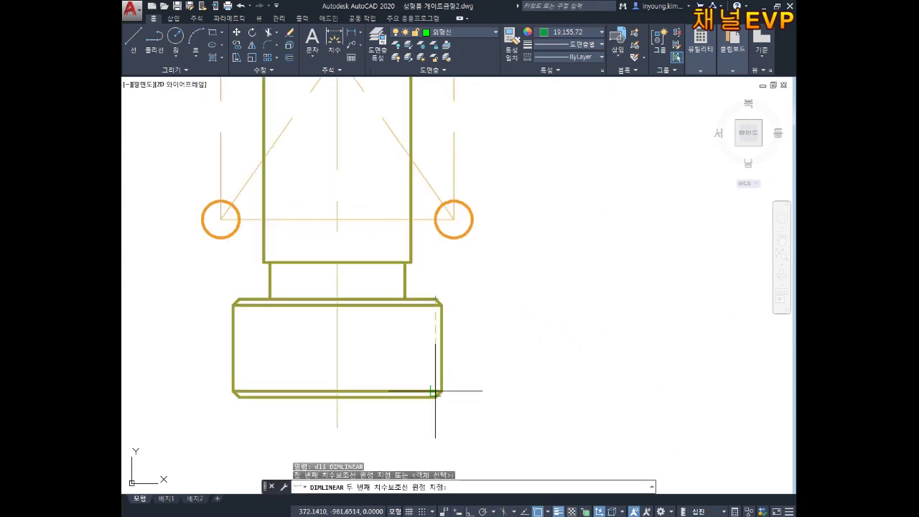
pyautogui.click(435, 396)
pyautogui.click(553, 349)
pyautogui.press('Escape')
pyautogui.press('Escape')
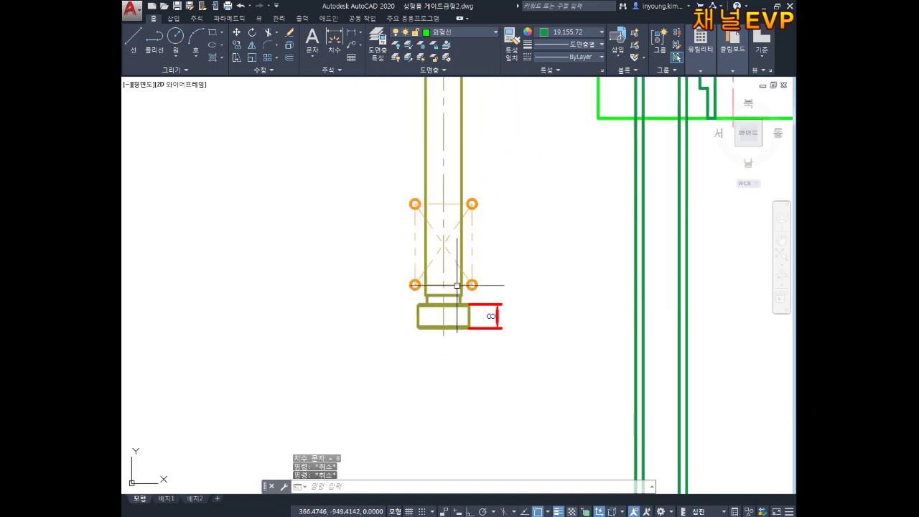
# Offset the section view's middle horizontal line 8 units upward.
pyautogui.scroll(-10, 438, 330)
pyautogui.scroll(8, 486, 298)
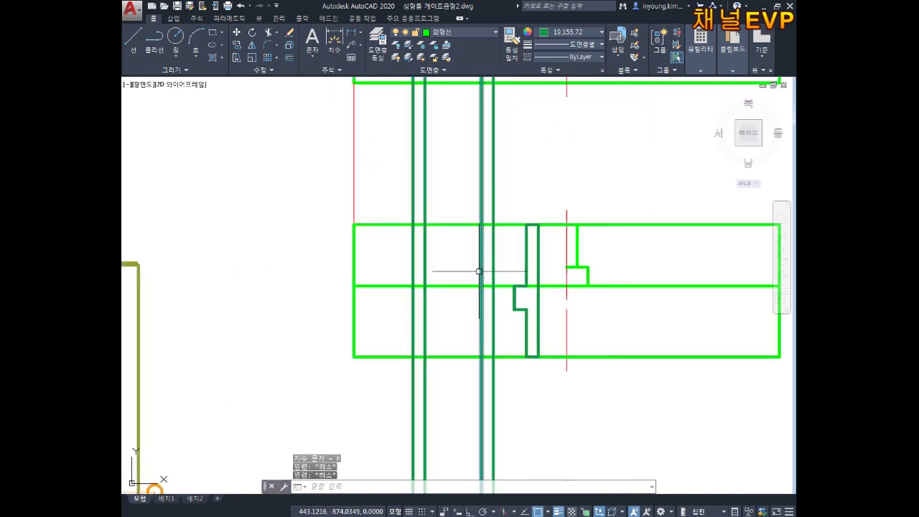
pyautogui.write('o')
pyautogui.press('Return')
pyautogui.write('8')
pyautogui.press('Return')
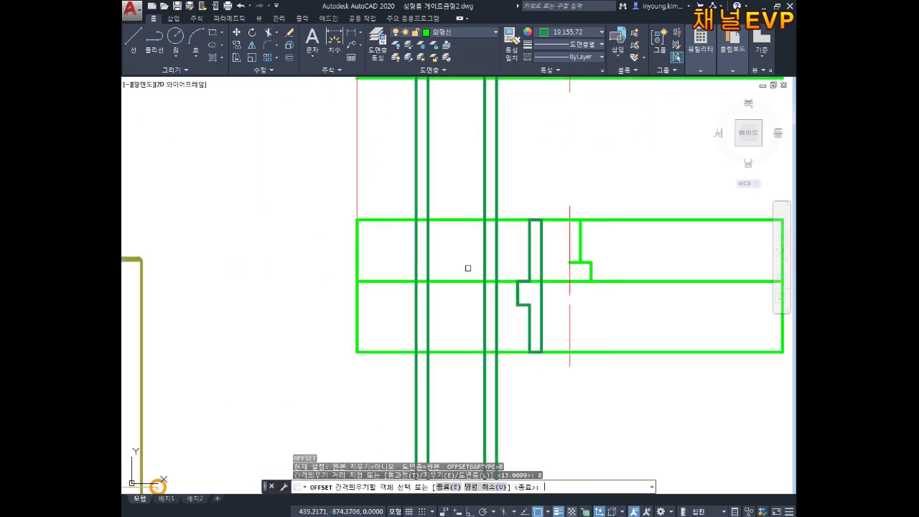
pyautogui.click(453, 280)
pyautogui.click(518, 260)
pyautogui.press('Escape')
pyautogui.press('Escape')
pyautogui.press('Escape')
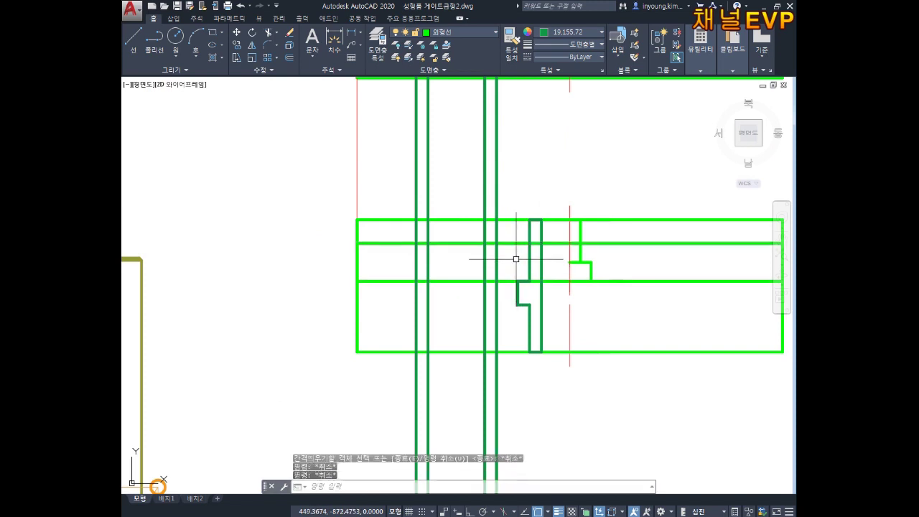
# Trim the vertical construction line back to the new horizontal line.
pyautogui.scroll(4, 508, 267)
pyautogui.scroll(-2, 518, 265)
pyautogui.write('tr')
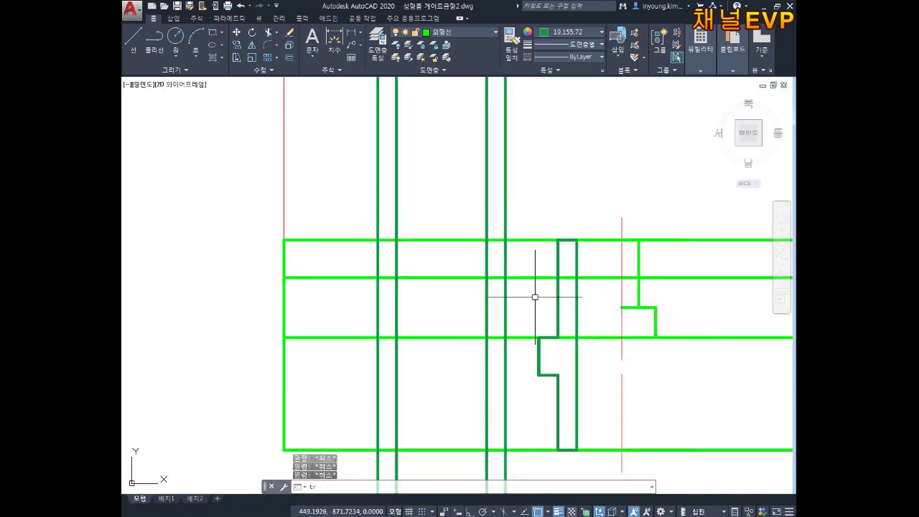
pyautogui.press('Return')
pyautogui.click(524, 287)
pyautogui.press('Return')
pyautogui.click(506, 176)
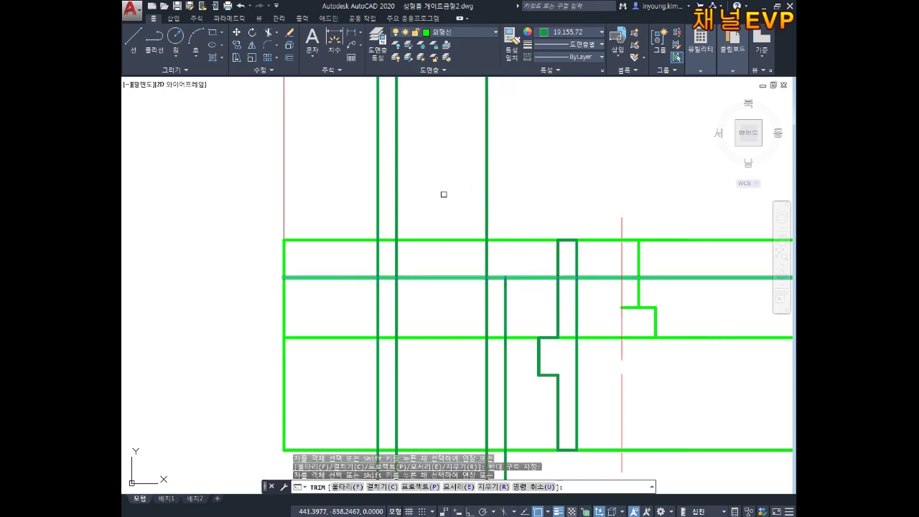